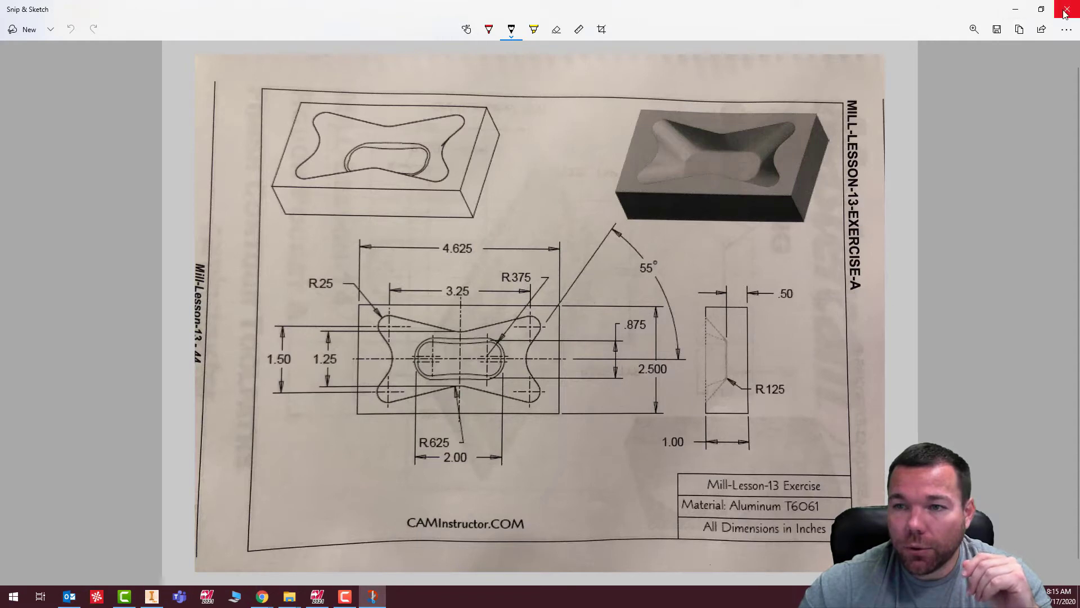
Step: Close the Exercise-A drawing and the 13t image in Paint, and switch to Mastercam
click(1066, 10)
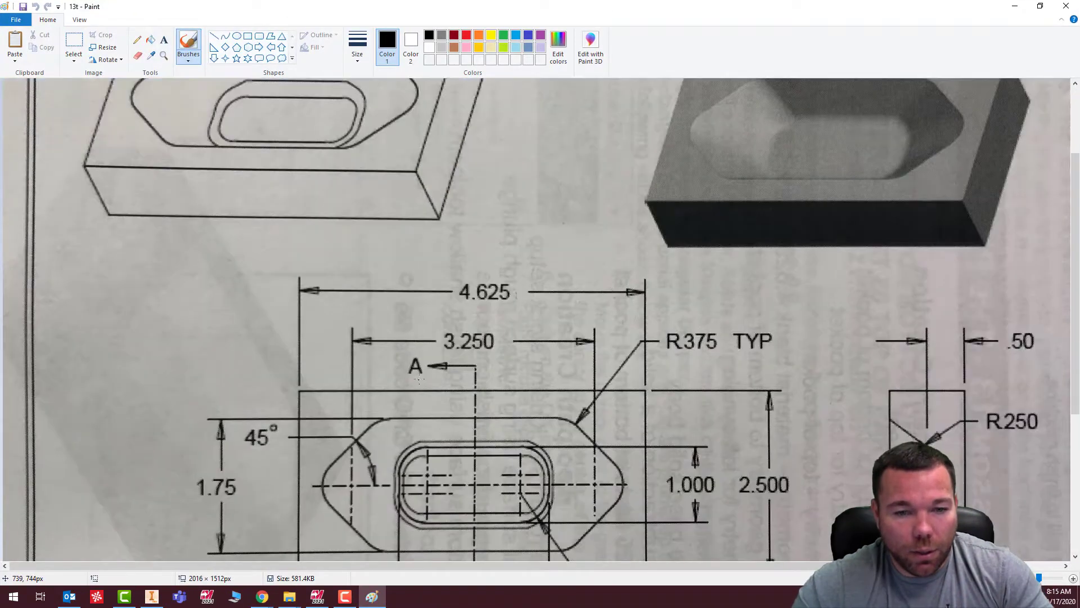
click(1066, 6)
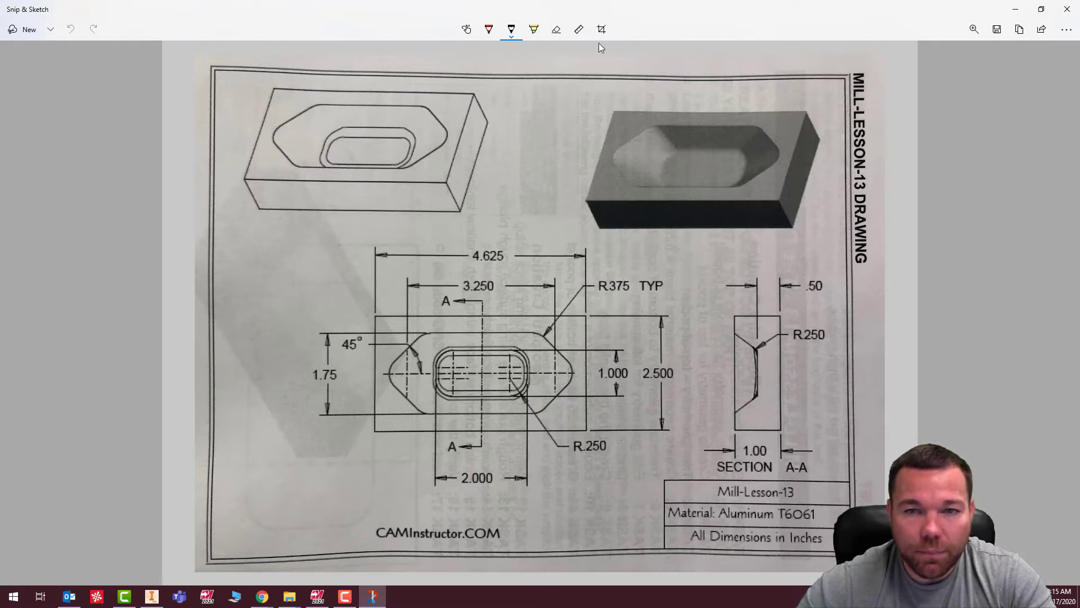
key(alt+Tab)
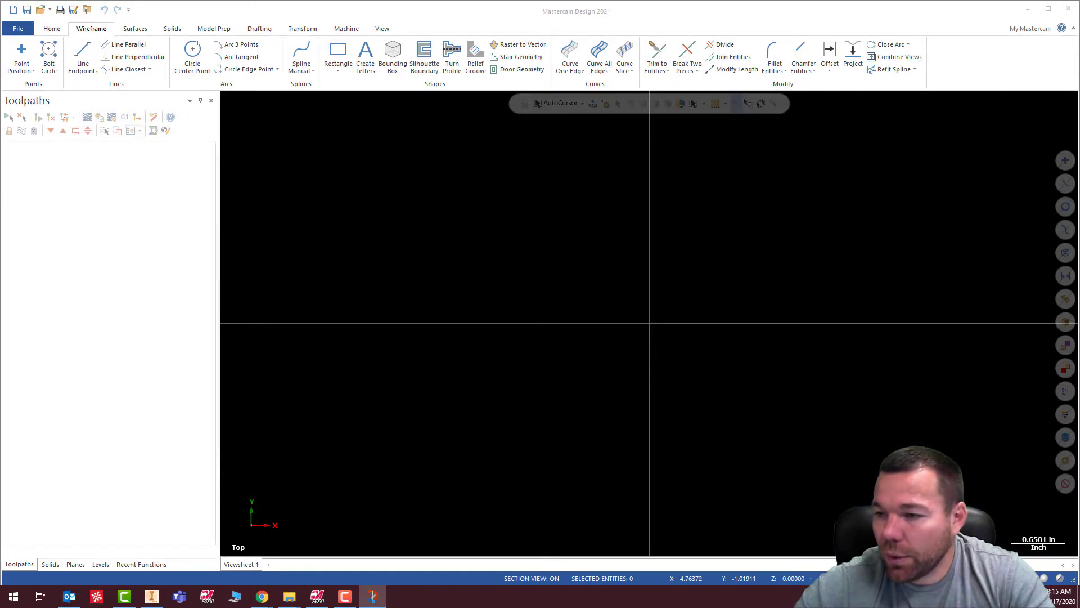
Step: Create a circle by center point at X -1.625 on the horizontal axis with a radius of 0.375 in
click(192, 57)
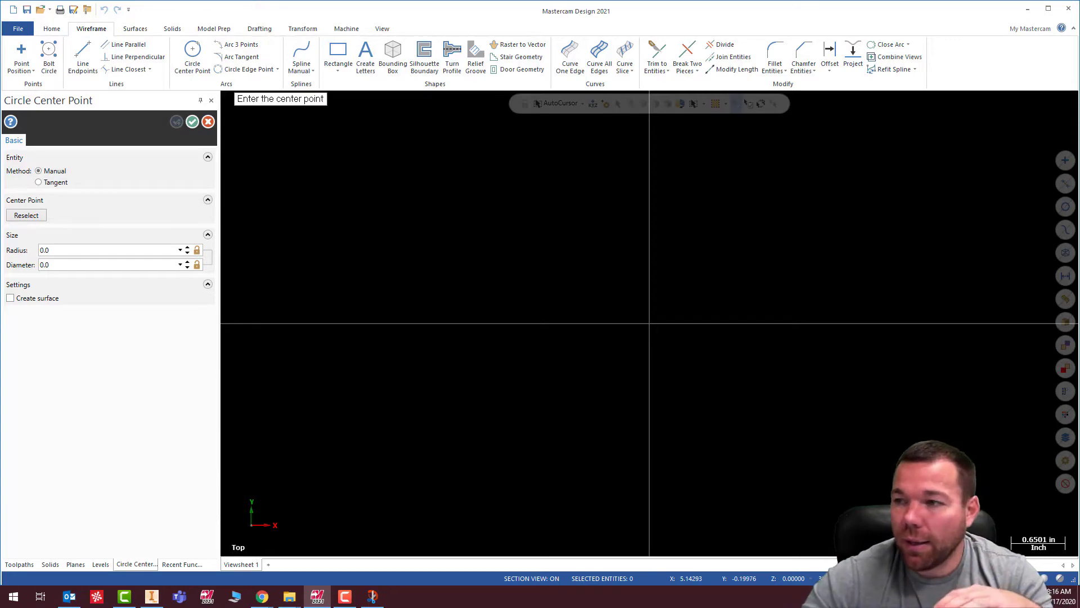
key(alt+Tab)
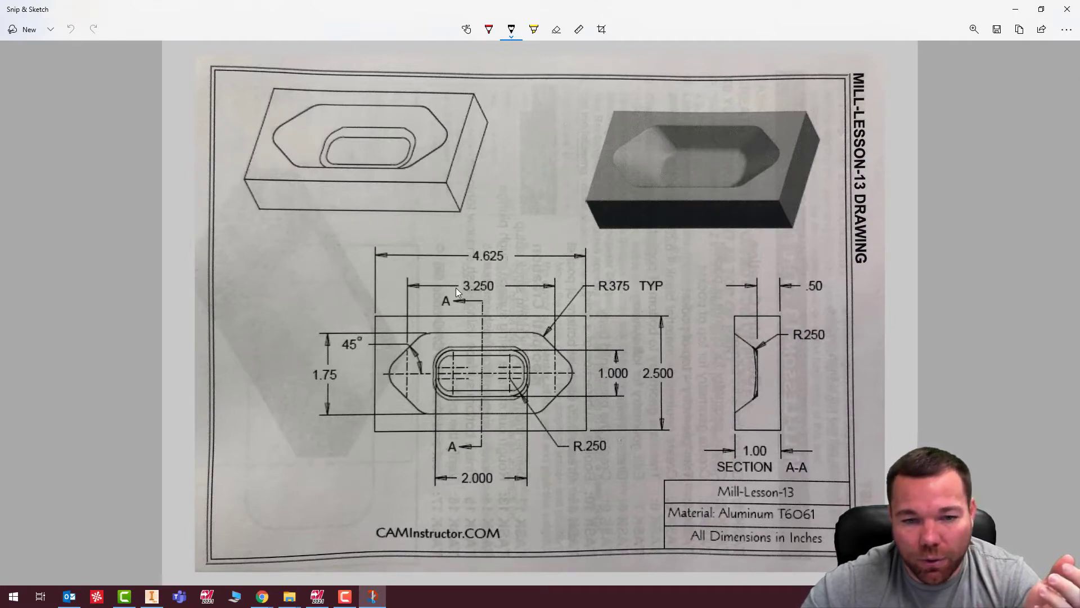
key(alt+Tab)
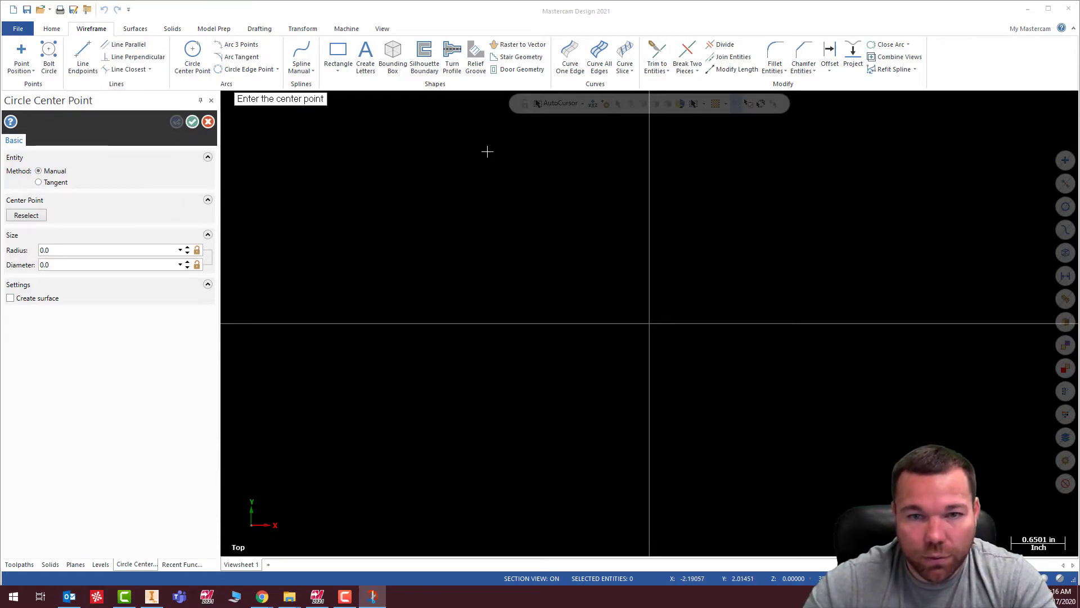
key(space)
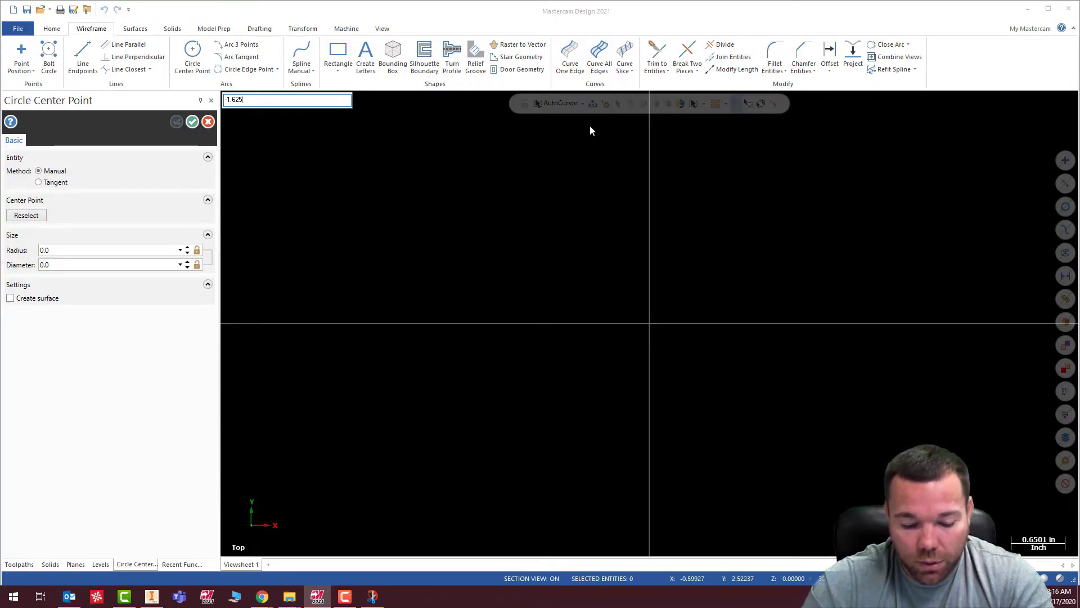
key(Return)
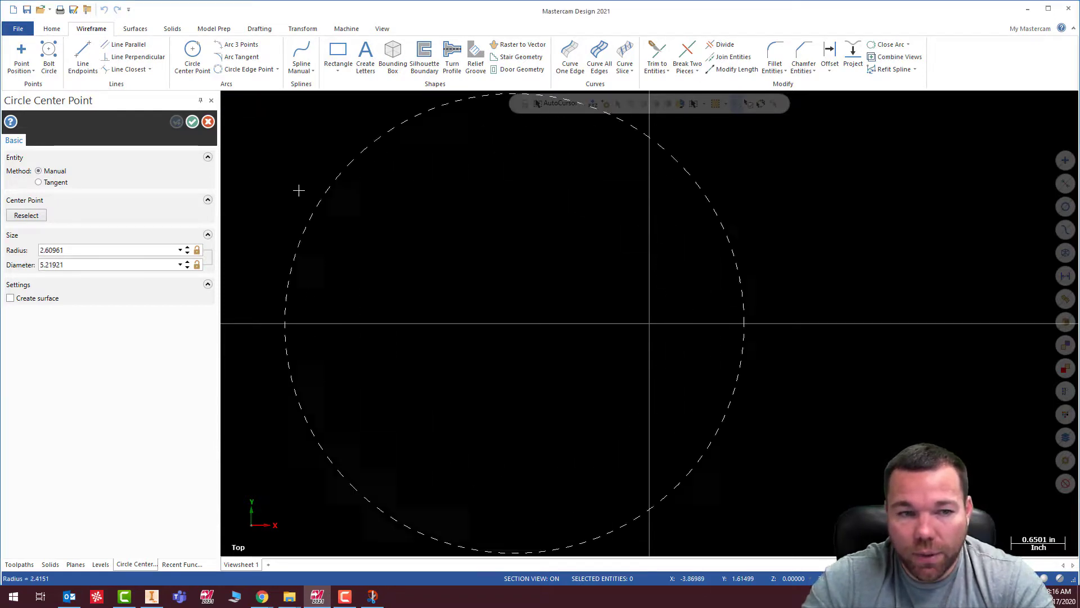
click(157, 251)
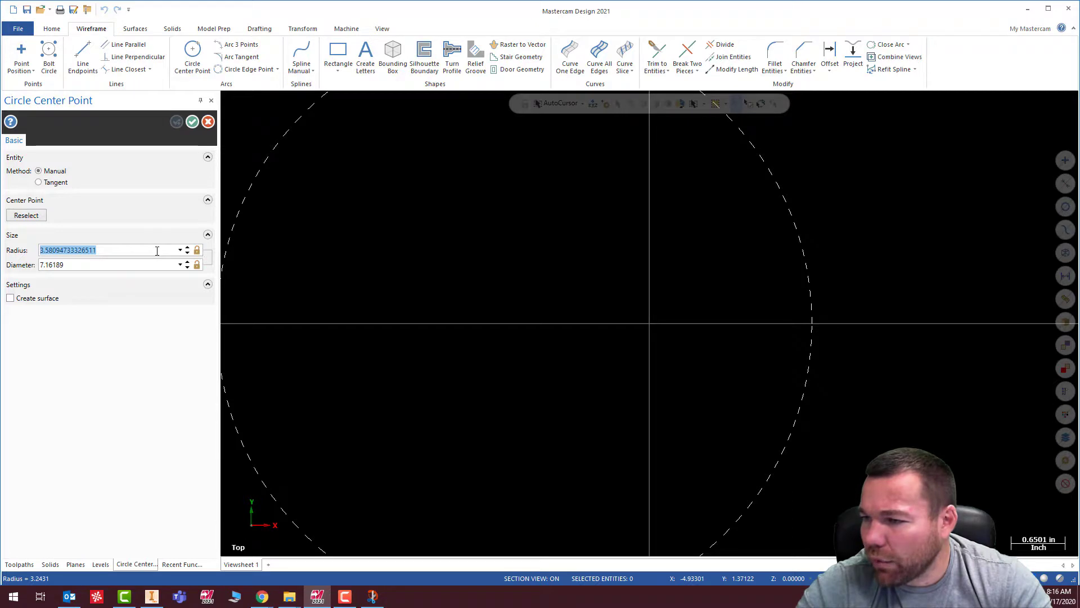
key(BackSpace)
text(.37)
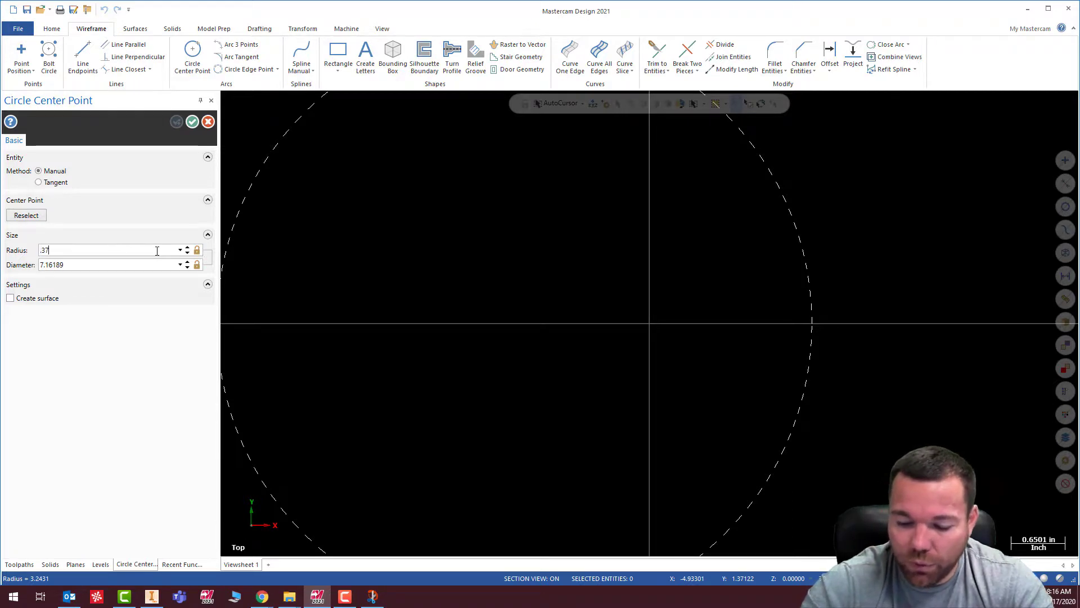
text(5)
key(Return)
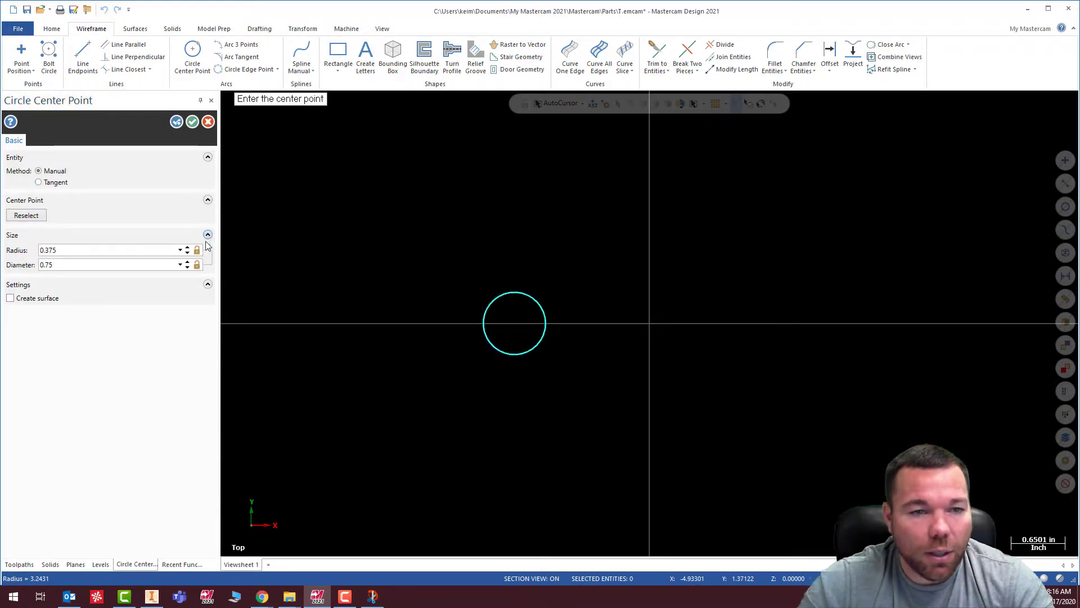
Step: Lock the 0.375 in radius and place a second circle centred at X 1.625, Y 0, finishing the circle command
click(197, 249)
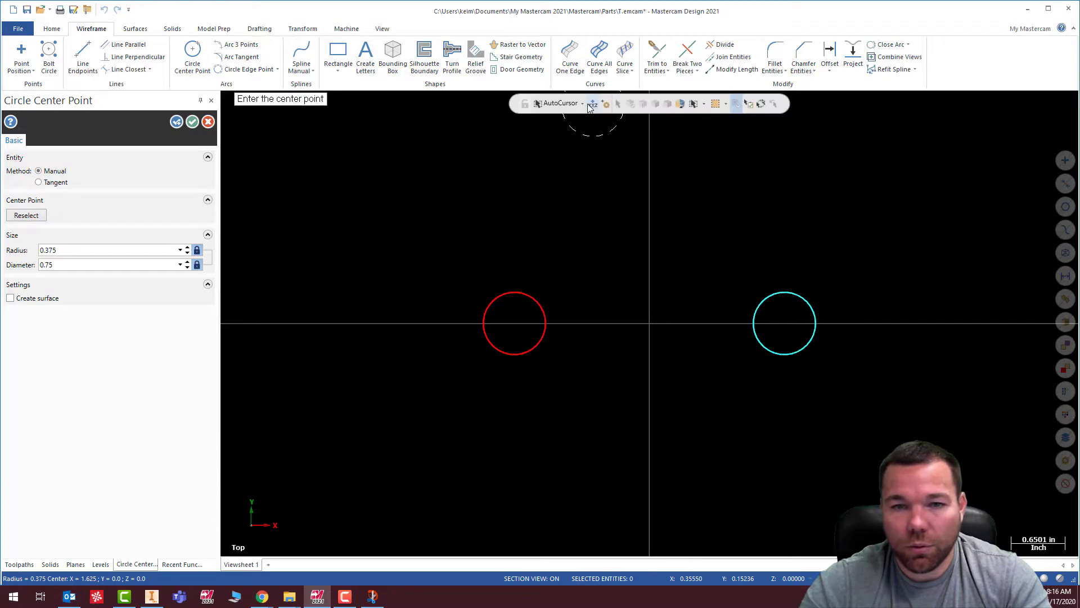
click(592, 104)
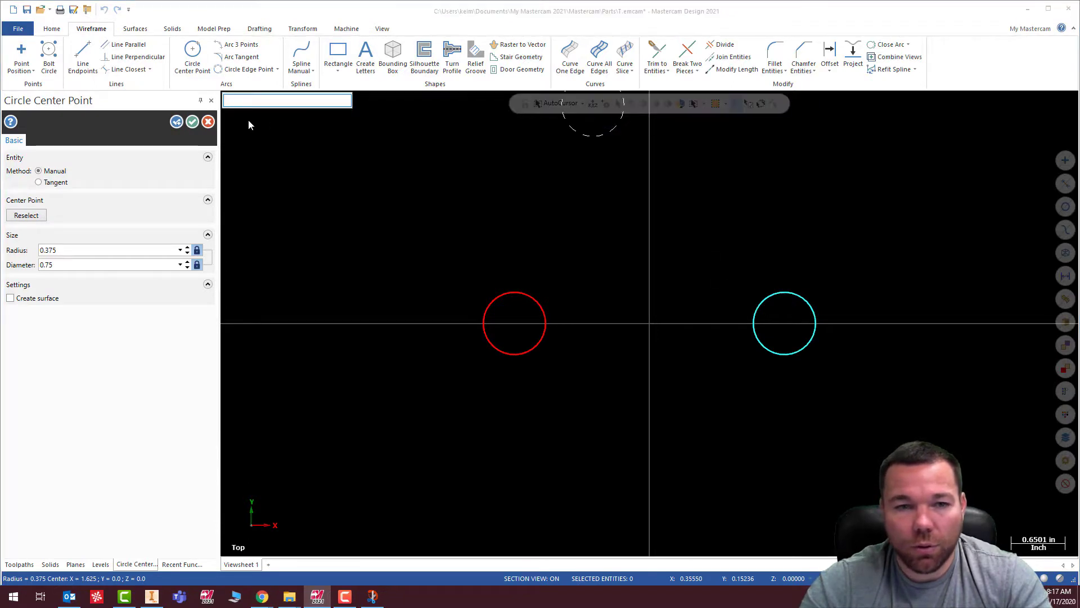
click(178, 123)
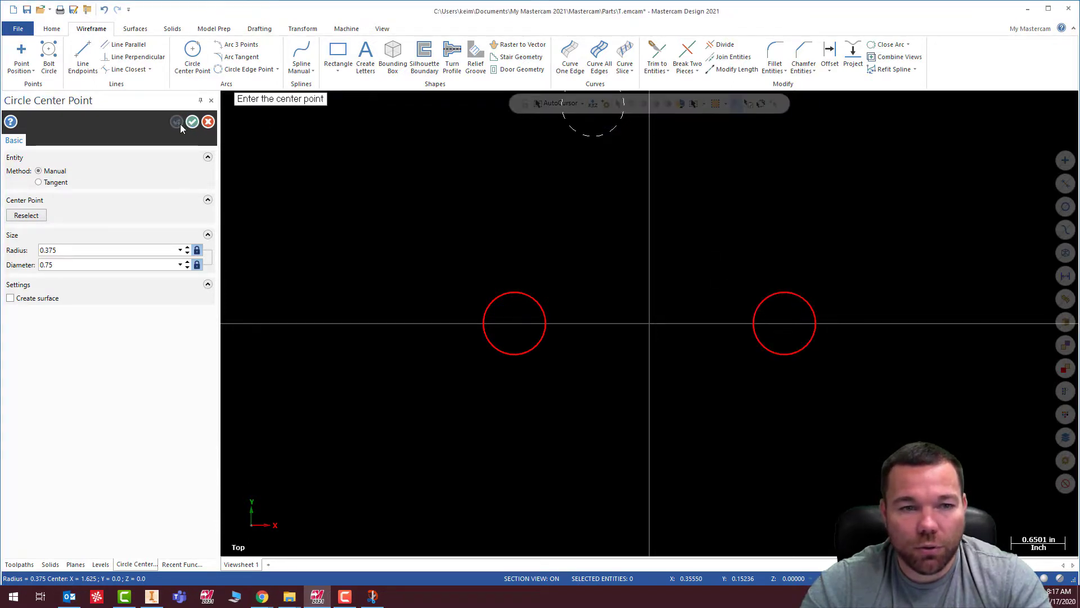
key(Escape)
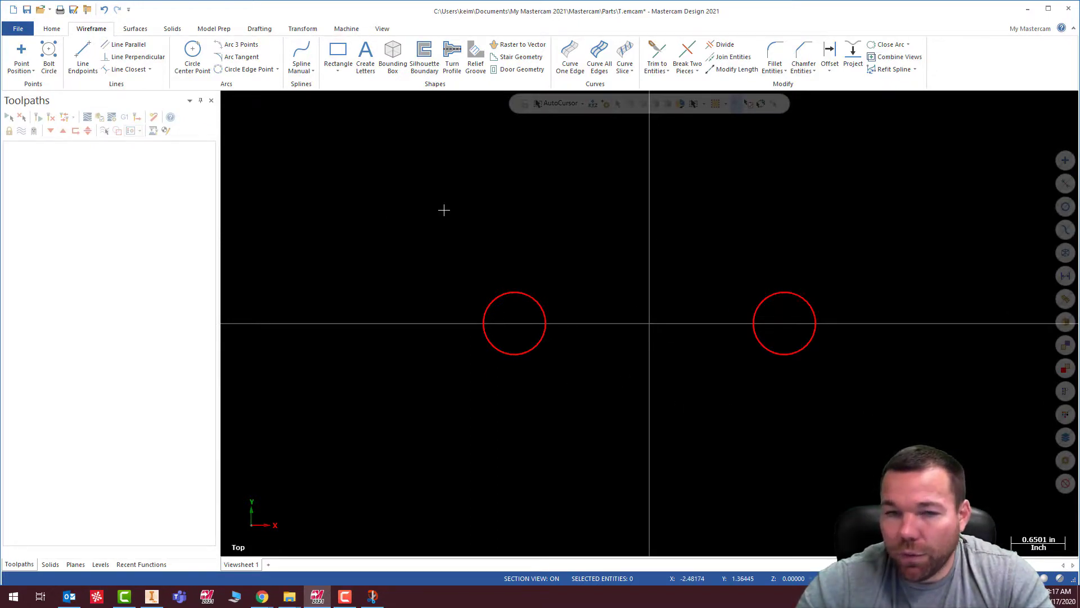
Step: Draw a line about 1.86 in long at 45 degrees, tangent to the upper side of the left circle
click(81, 58)
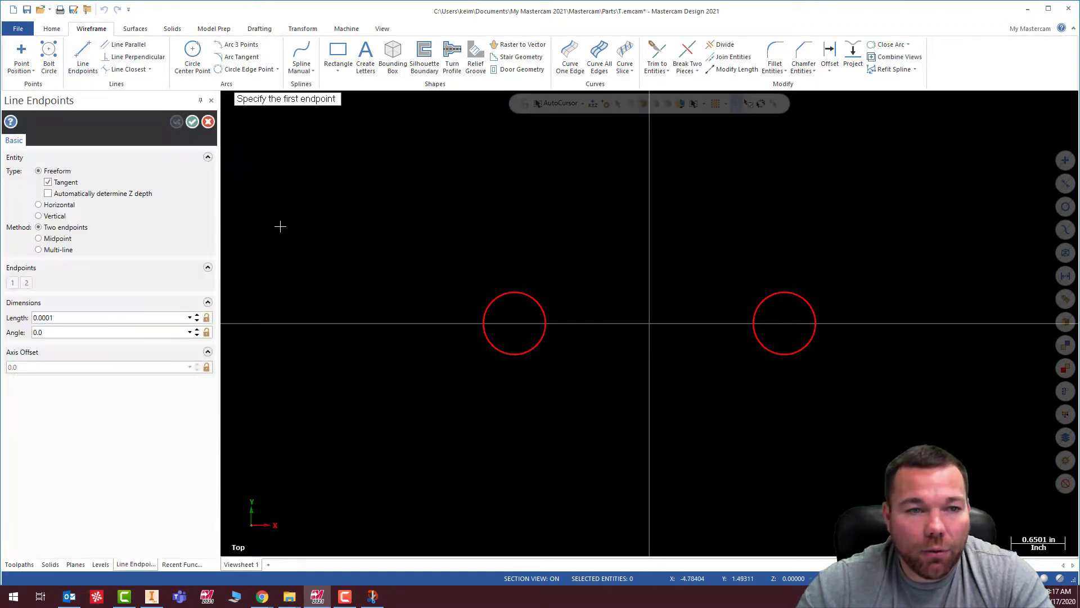
click(65, 332)
text(45)
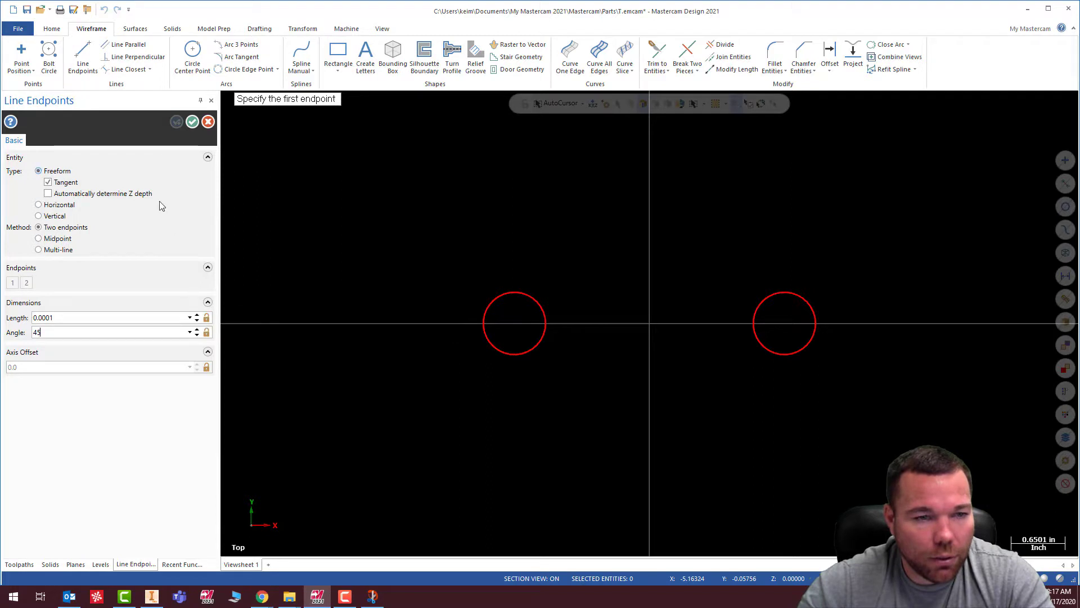
click(485, 299)
click(589, 187)
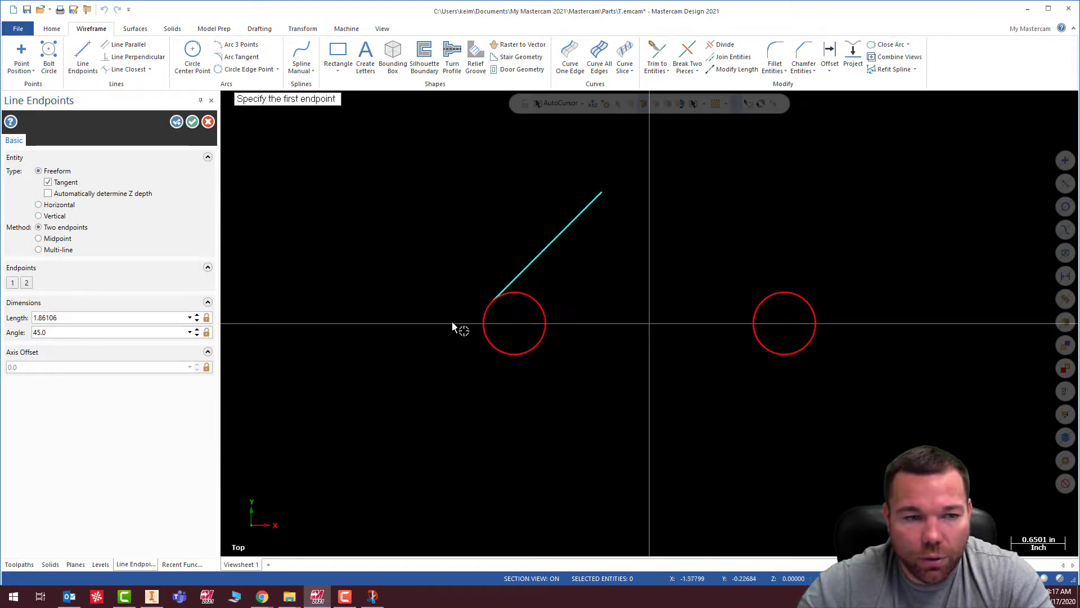
click(176, 120)
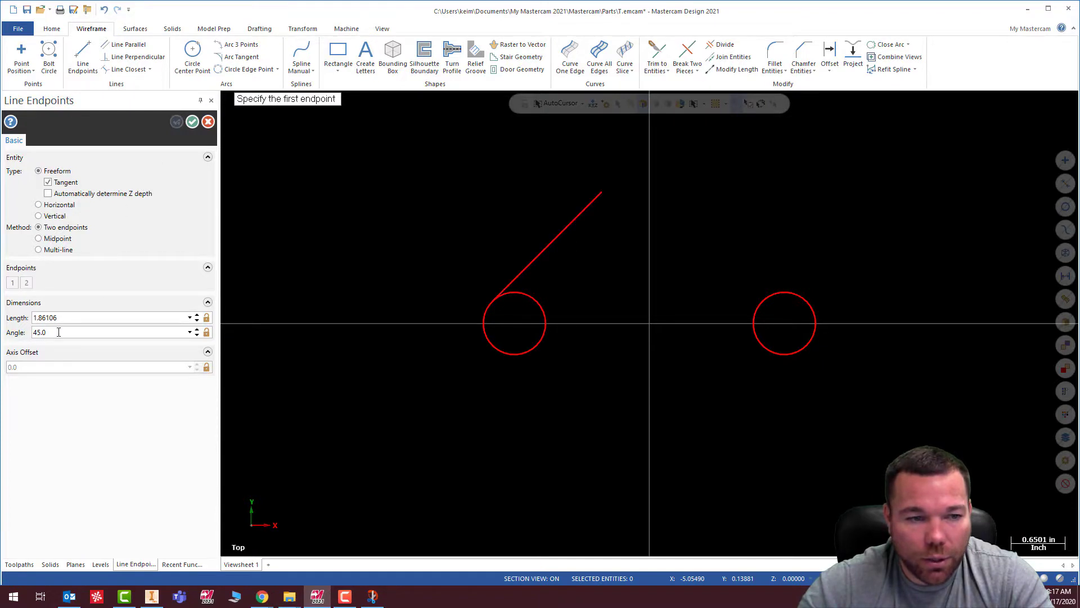
Step: Draw a line about 1.91 in long at -45 degrees, tangent to the lower side of the left circle
drag(59, 333, 12, 336)
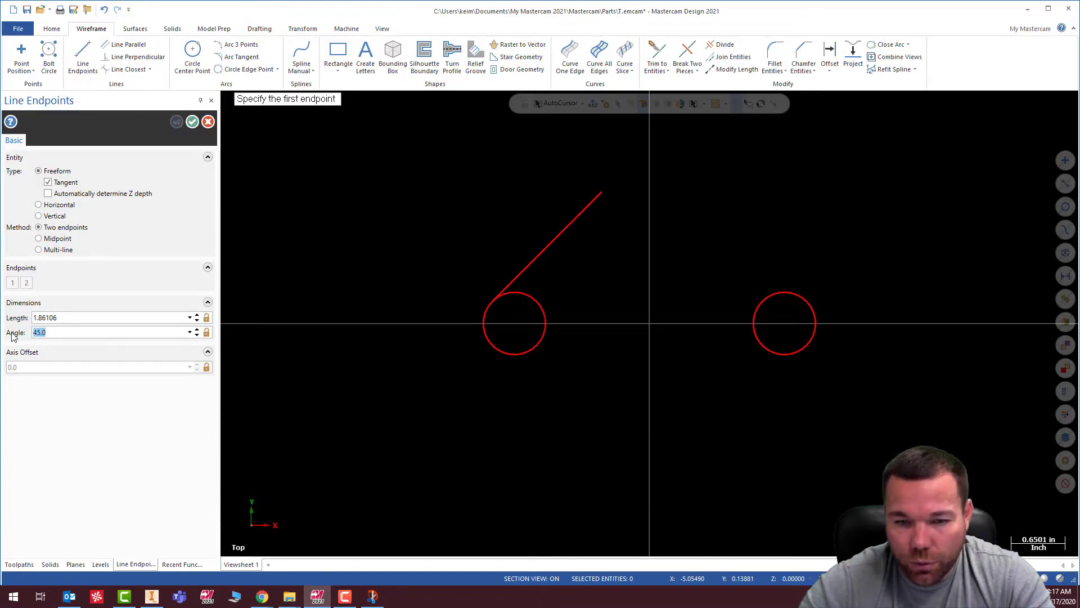
text(-45)
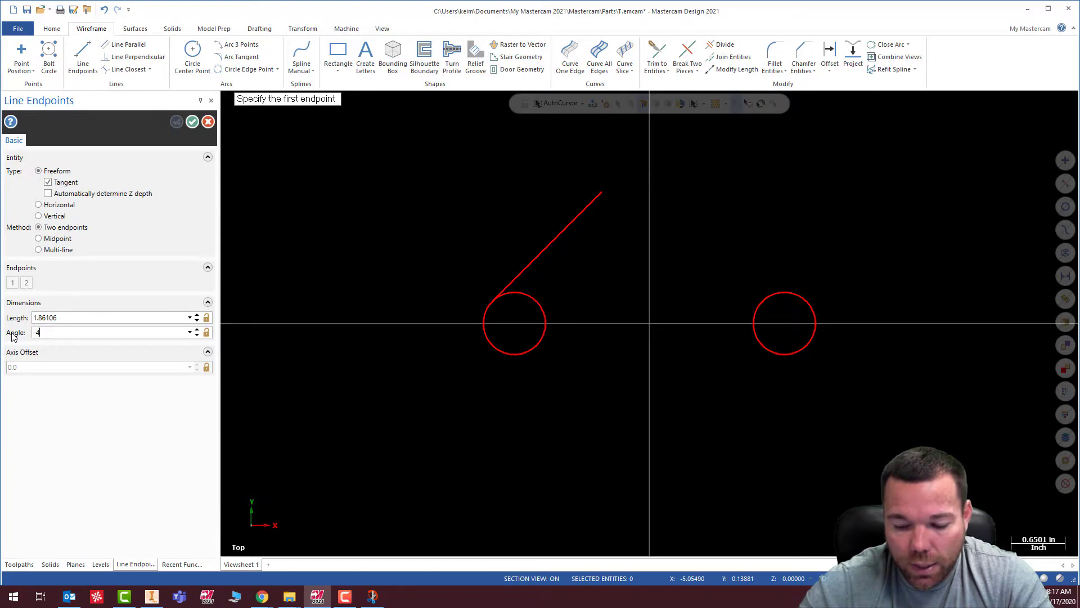
click(481, 342)
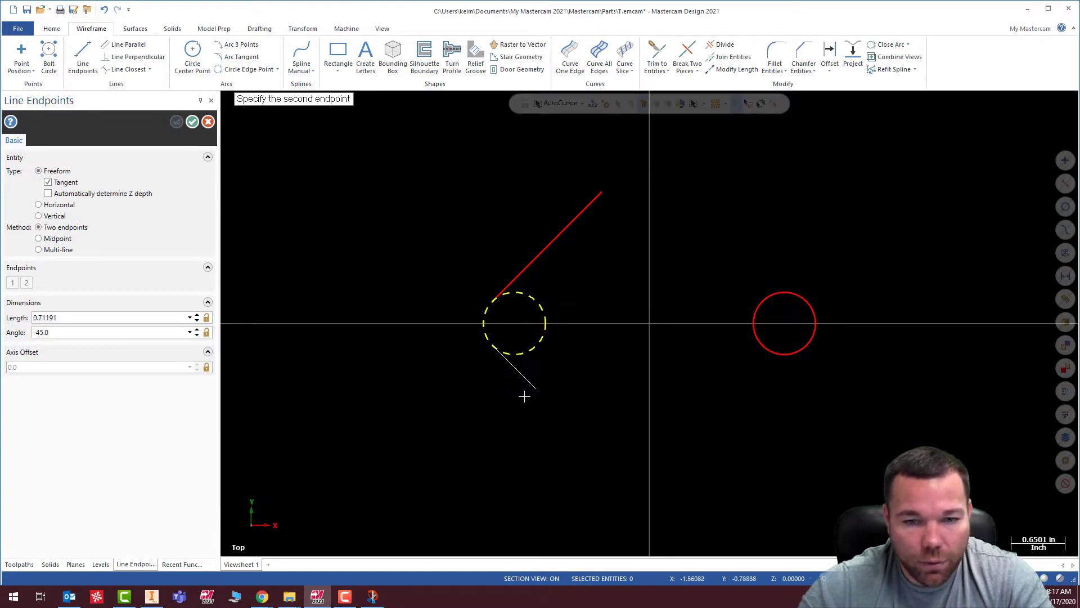
click(601, 457)
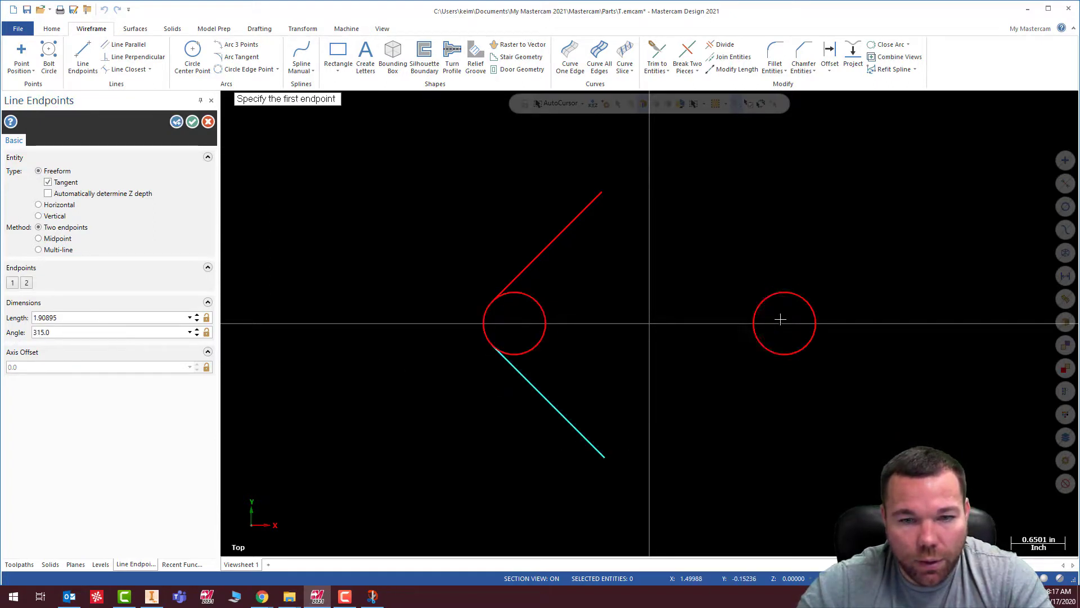
double_click(61, 333)
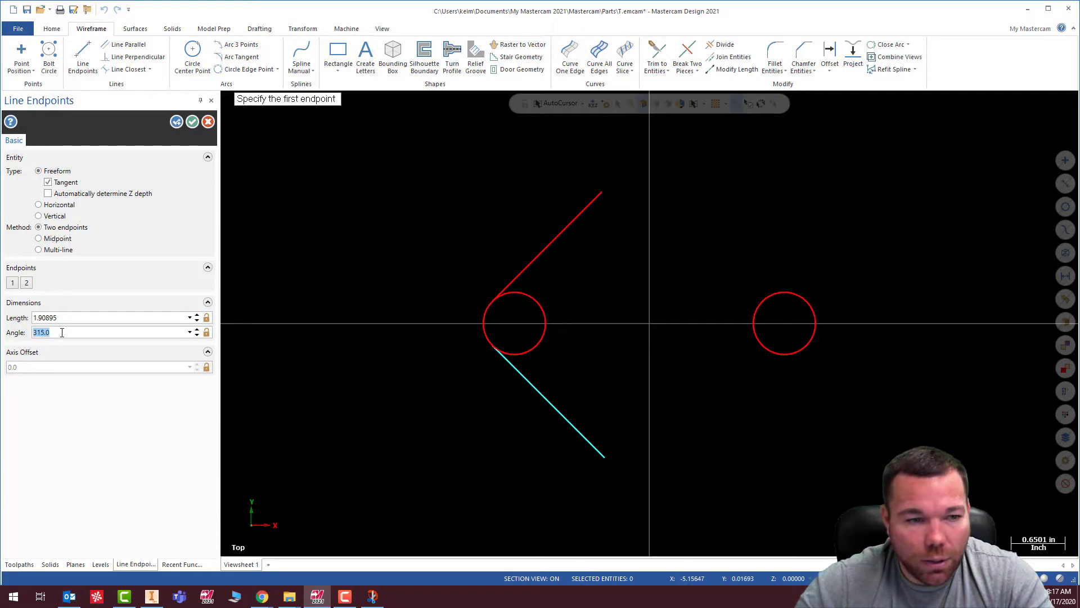
click(176, 121)
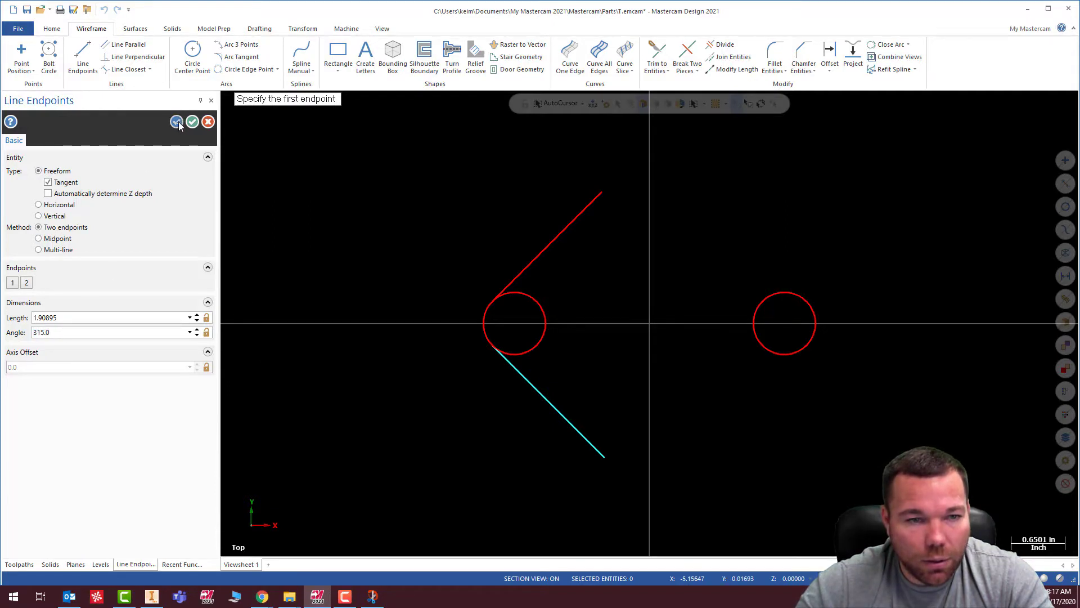
Step: Draw a line about 1.89 in long at 135 degrees, tangent to the upper side of the right circle
double_click(62, 332)
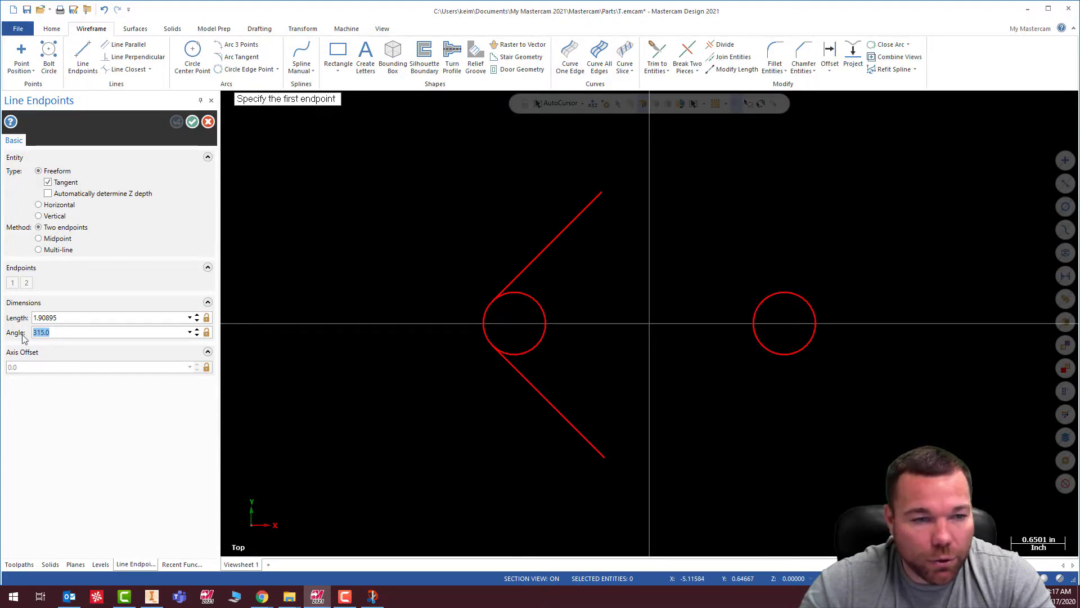
text(135)
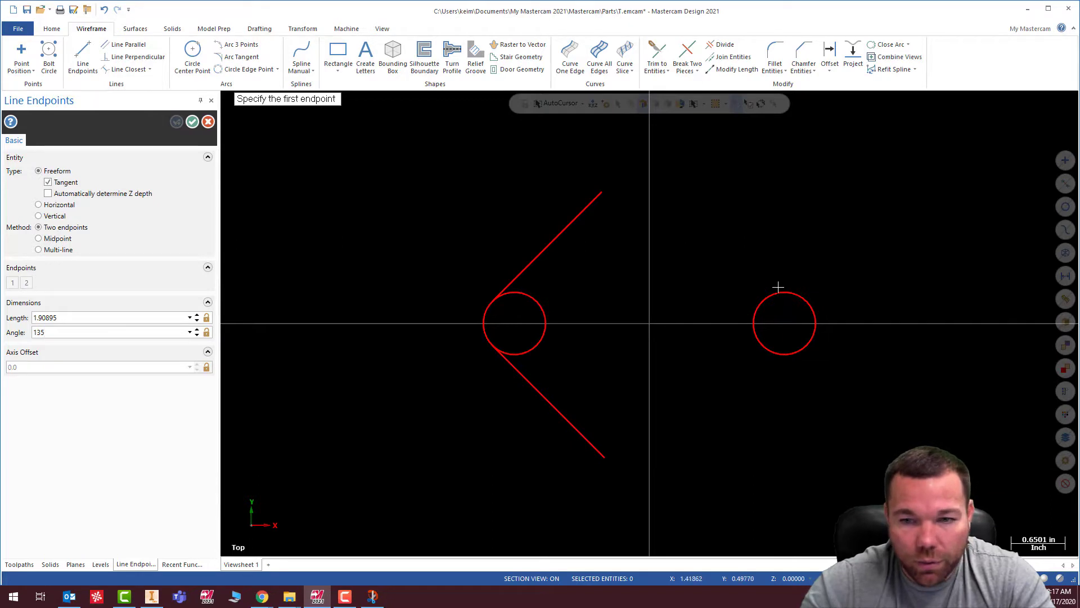
click(807, 299)
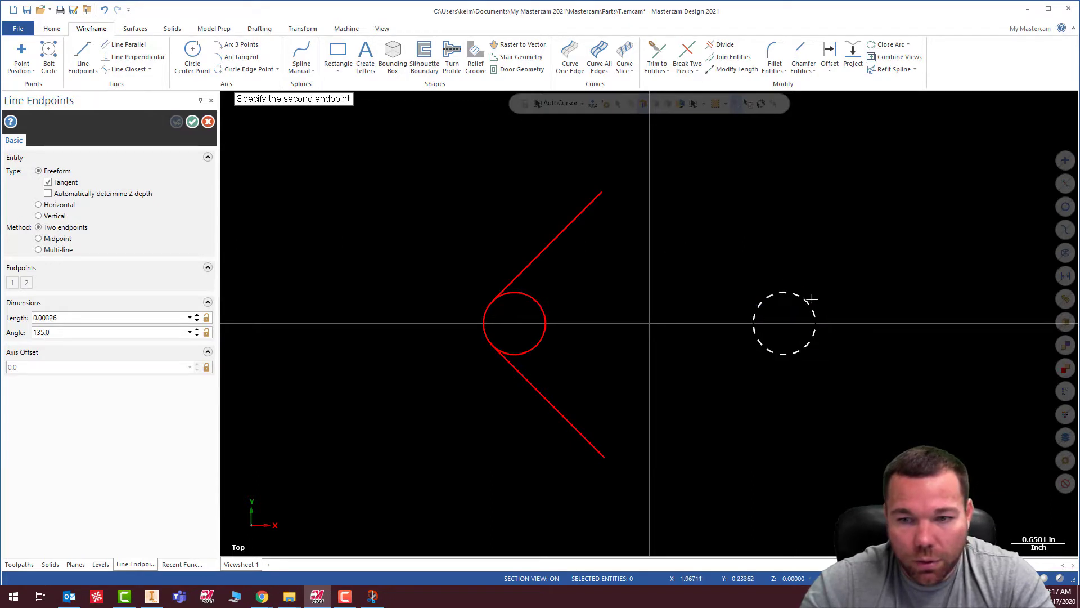
click(708, 186)
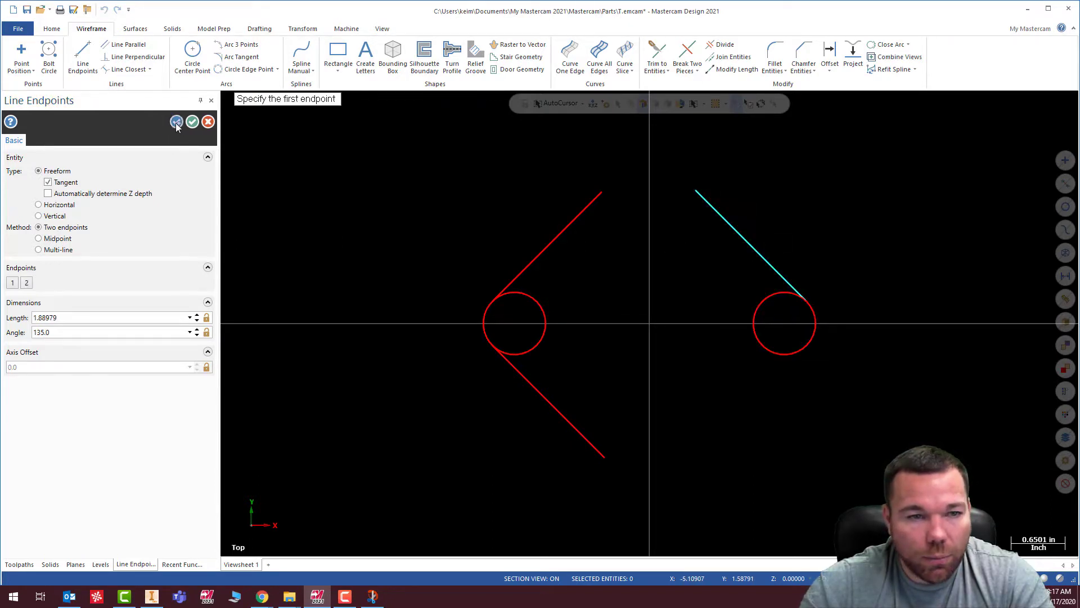
click(176, 123)
Step: Draw a line about 1.99 in long at -135 degrees, tangent to the lower side of the right circle
click(817, 344)
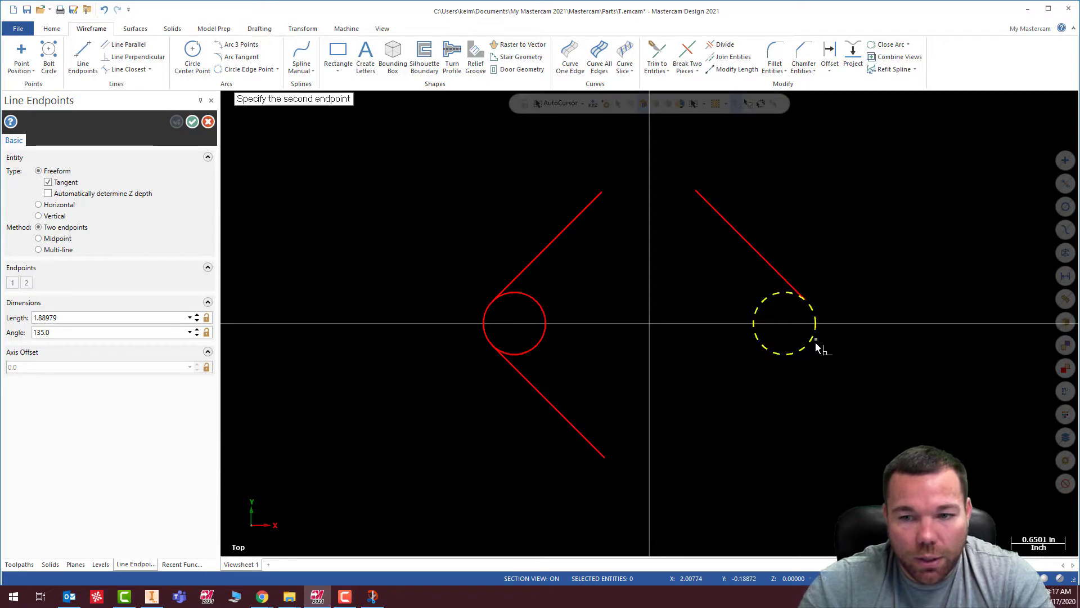
click(87, 335)
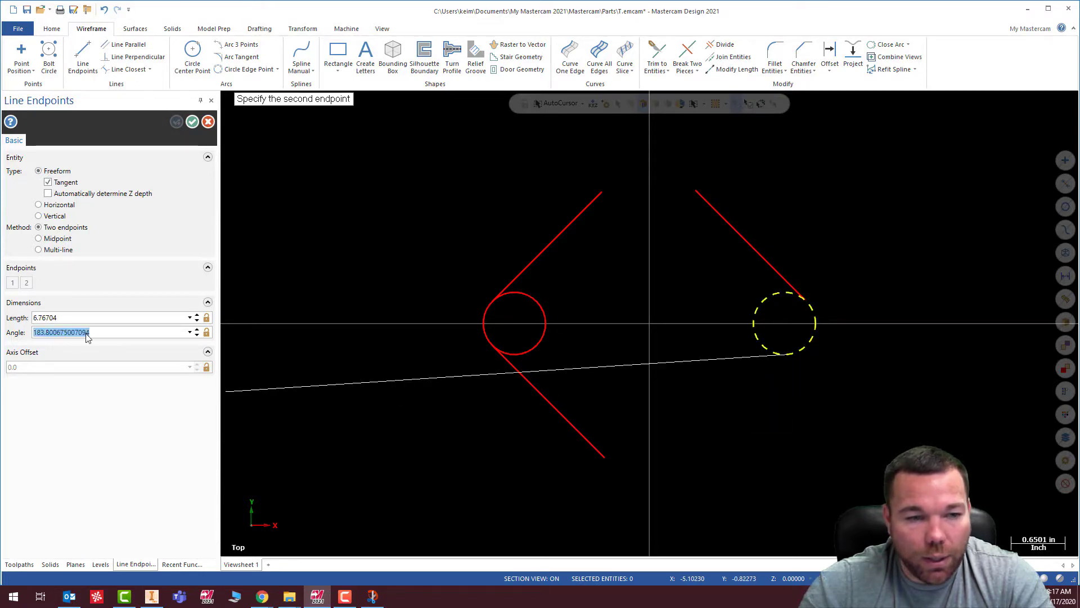
text(-135)
key(Return)
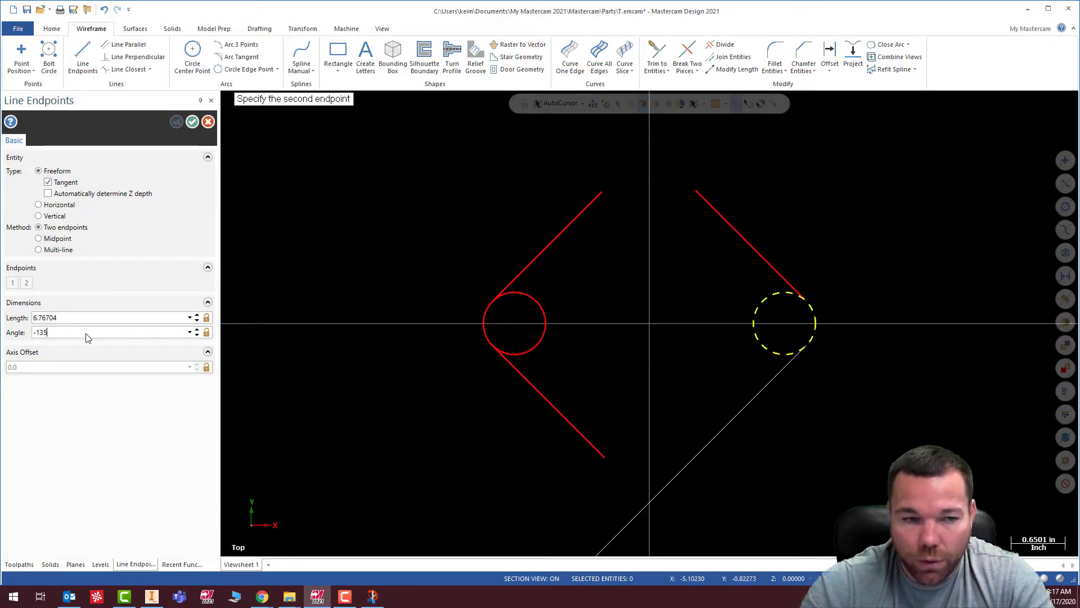
click(731, 455)
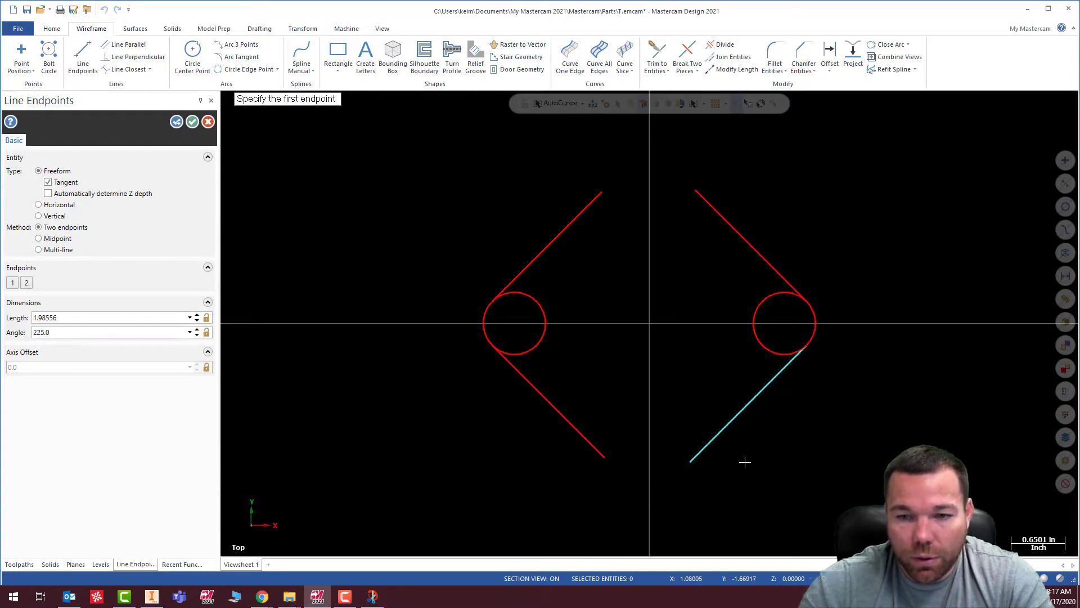
click(177, 123)
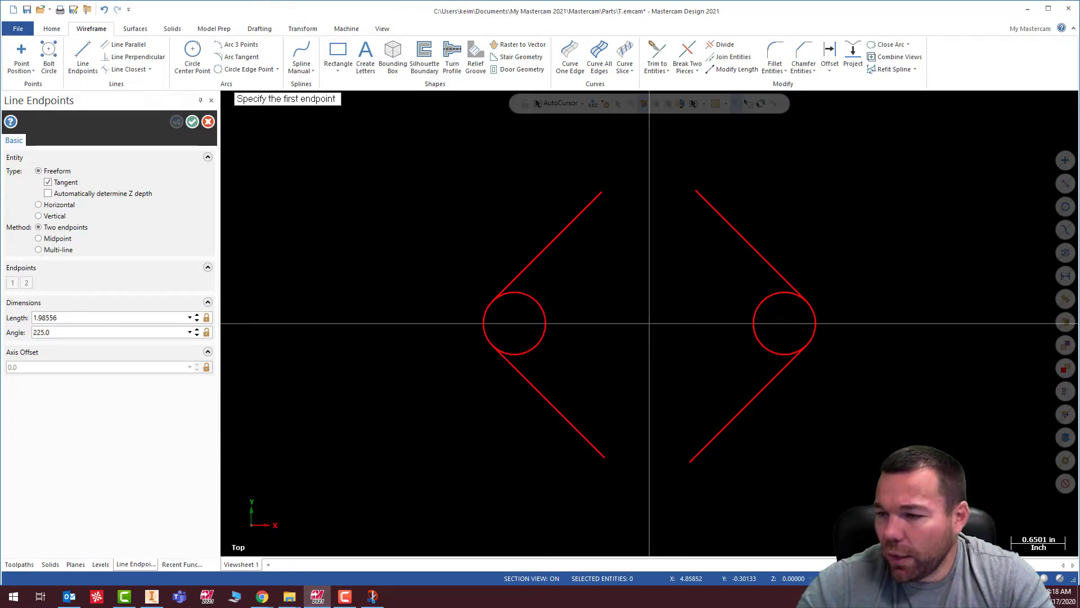
Step: Check the pocket dimensions on the part drawing in Snip & Sketch, return to Mastercam and finish the tangent lines
key(alt+Tab)
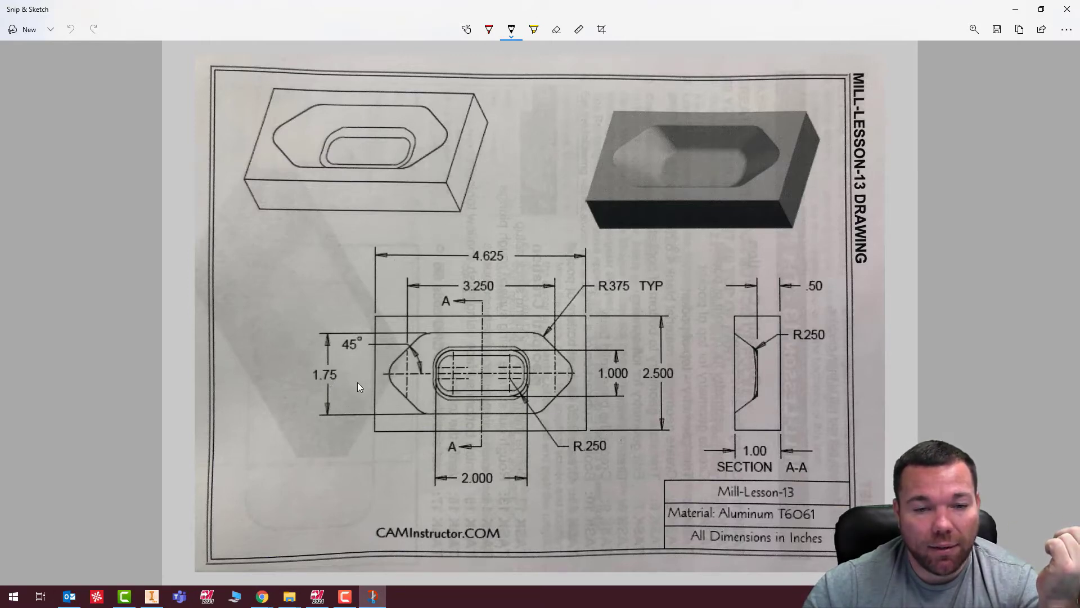
key(alt+Tab)
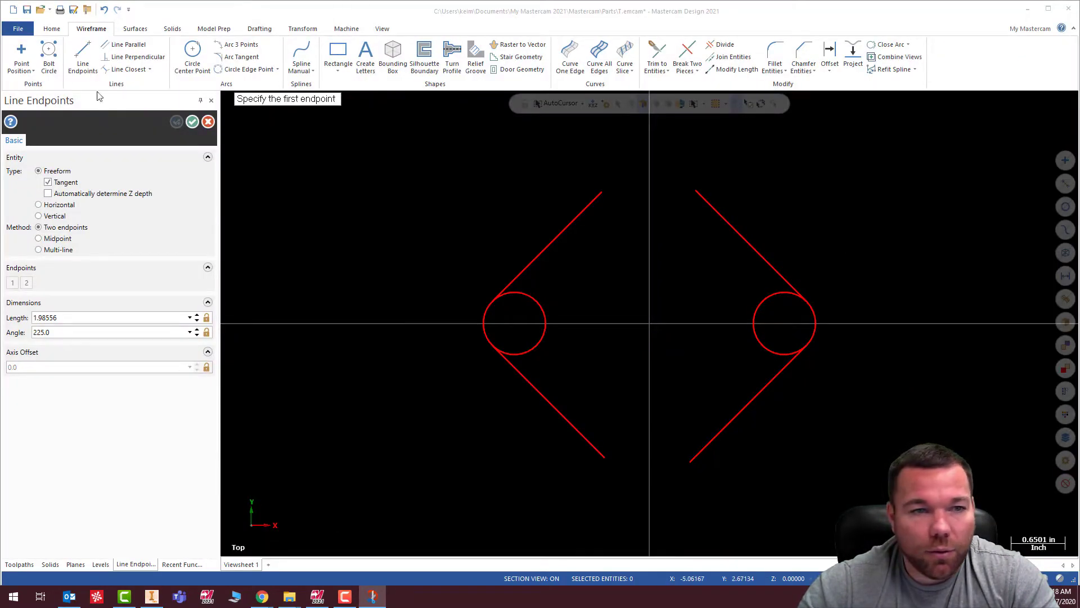
click(83, 57)
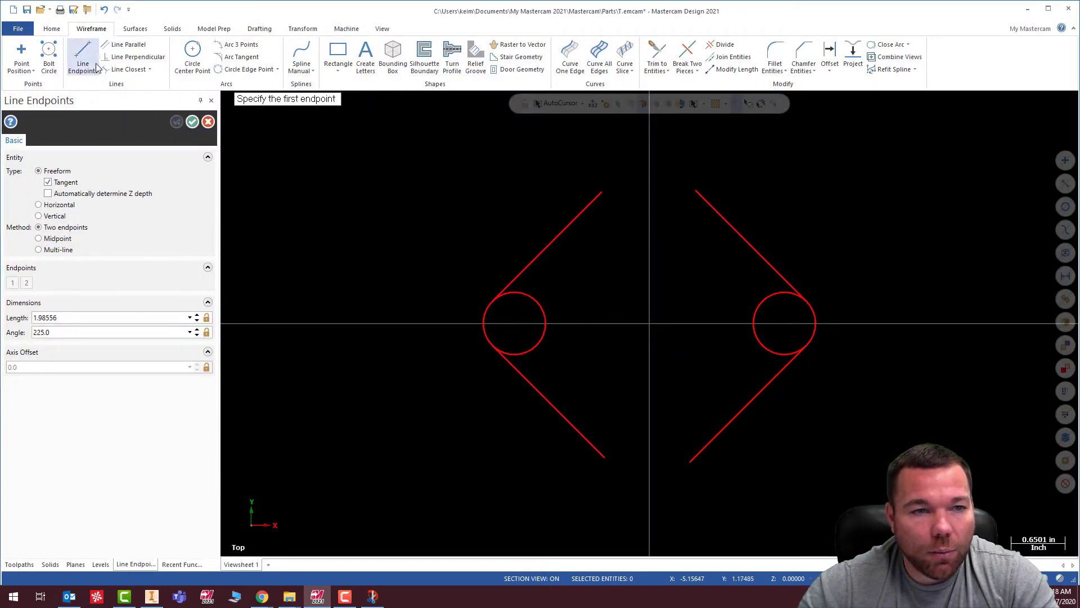
click(192, 121)
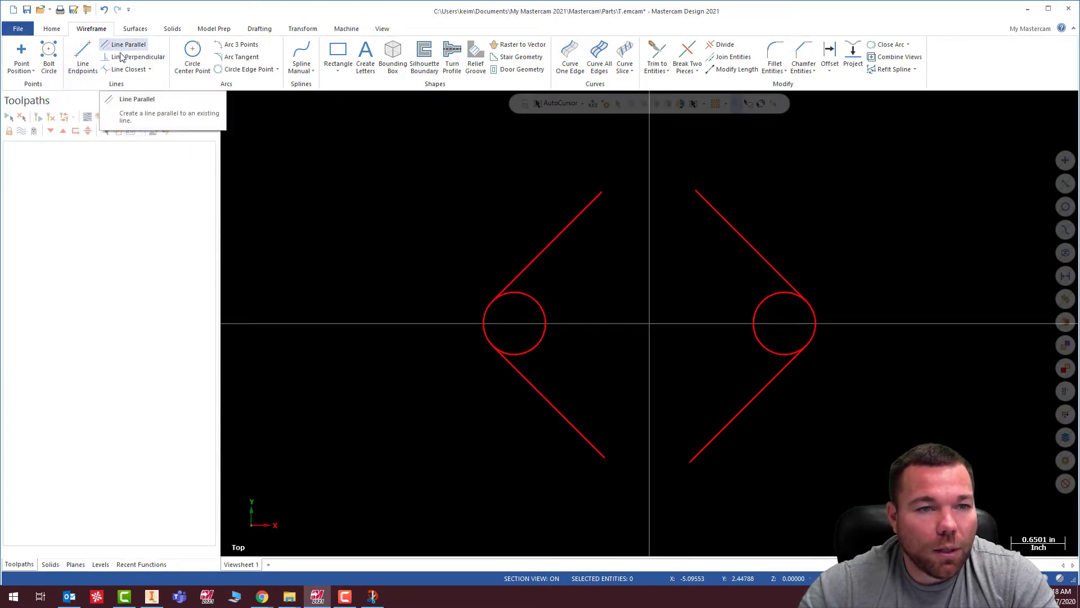
Step: Try a horizontal line about 2.41 in long across the lower ends of the angled lines, and delete it
click(83, 56)
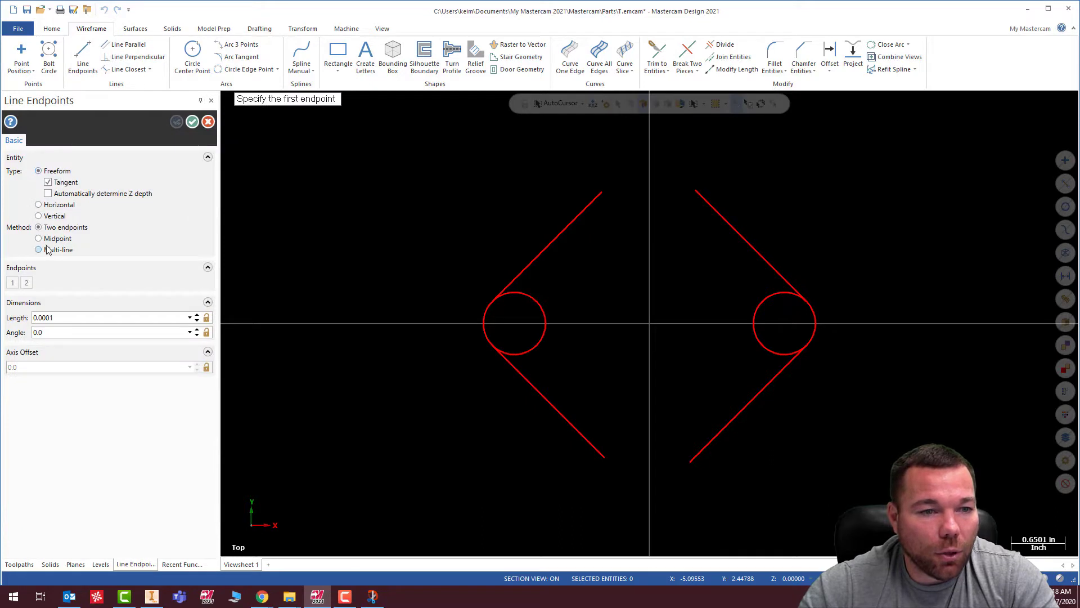
click(39, 204)
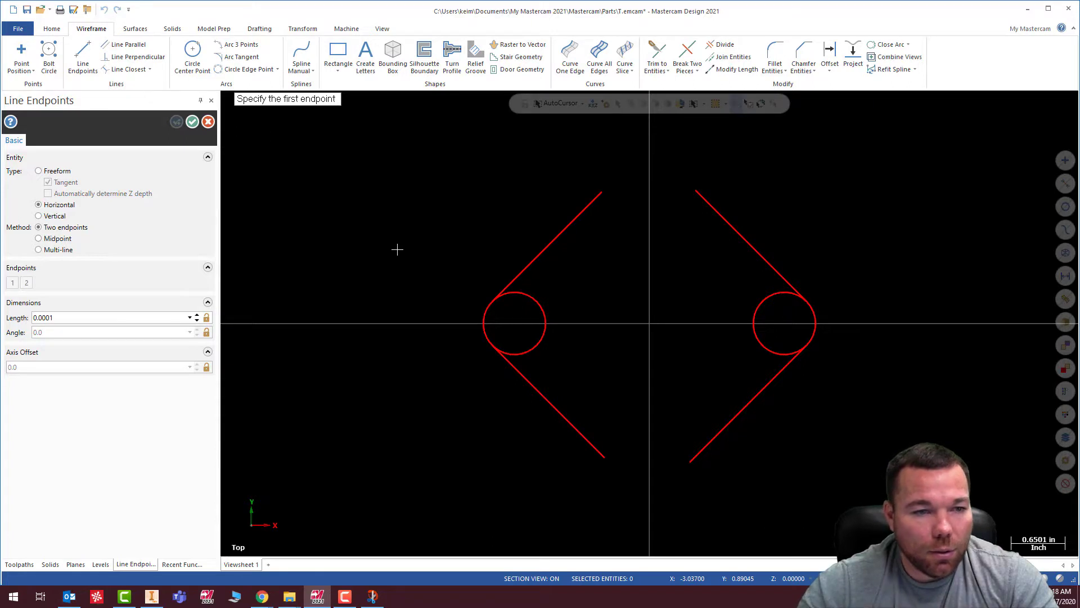
key(space)
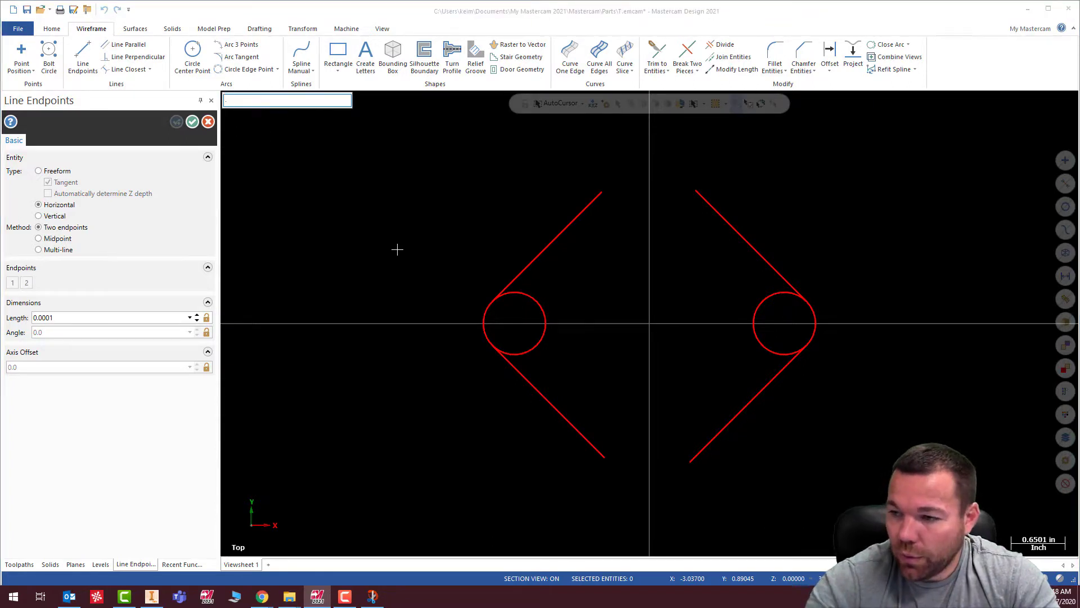
text(0.875,-1.6875)
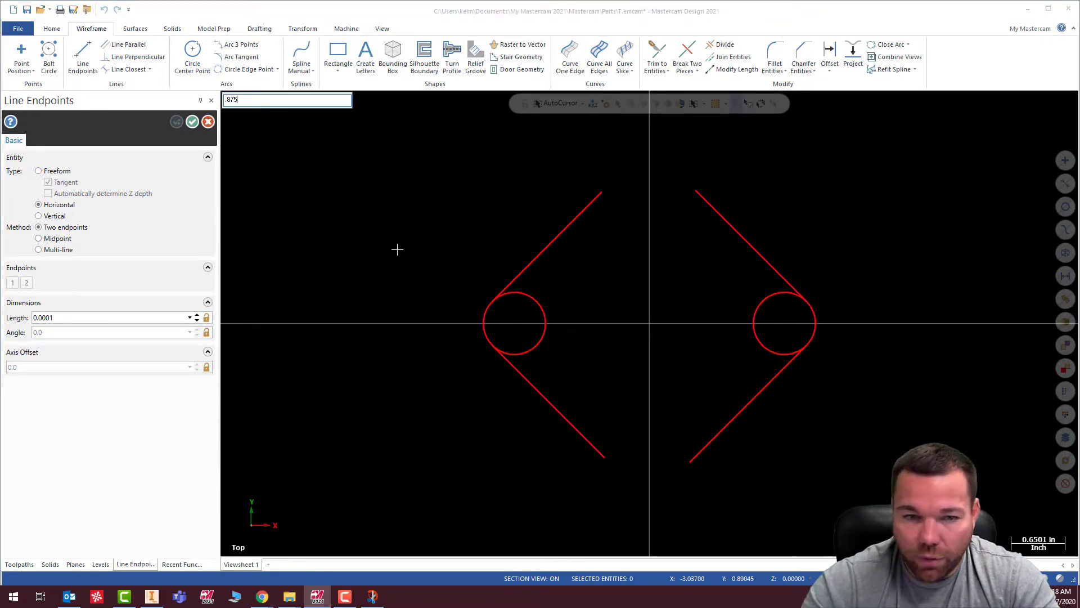
key(Return)
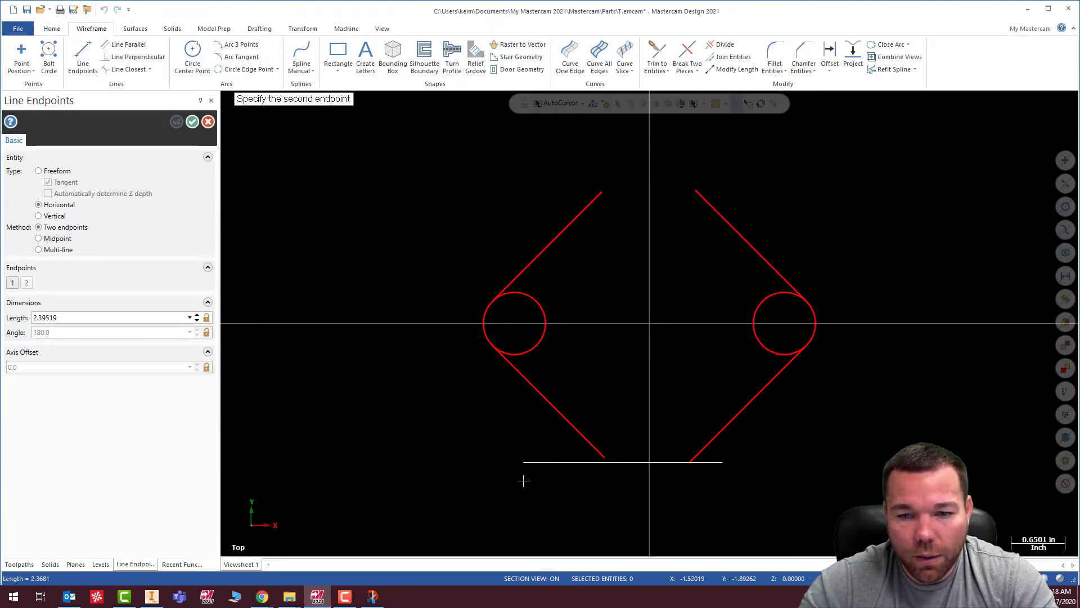
click(522, 479)
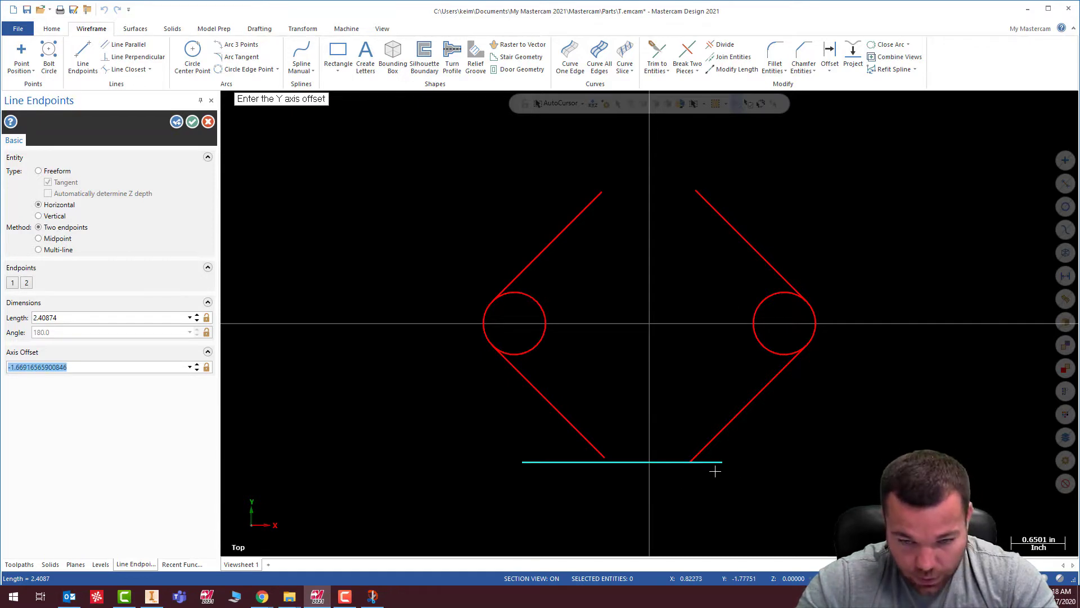
key(Return)
click(666, 462)
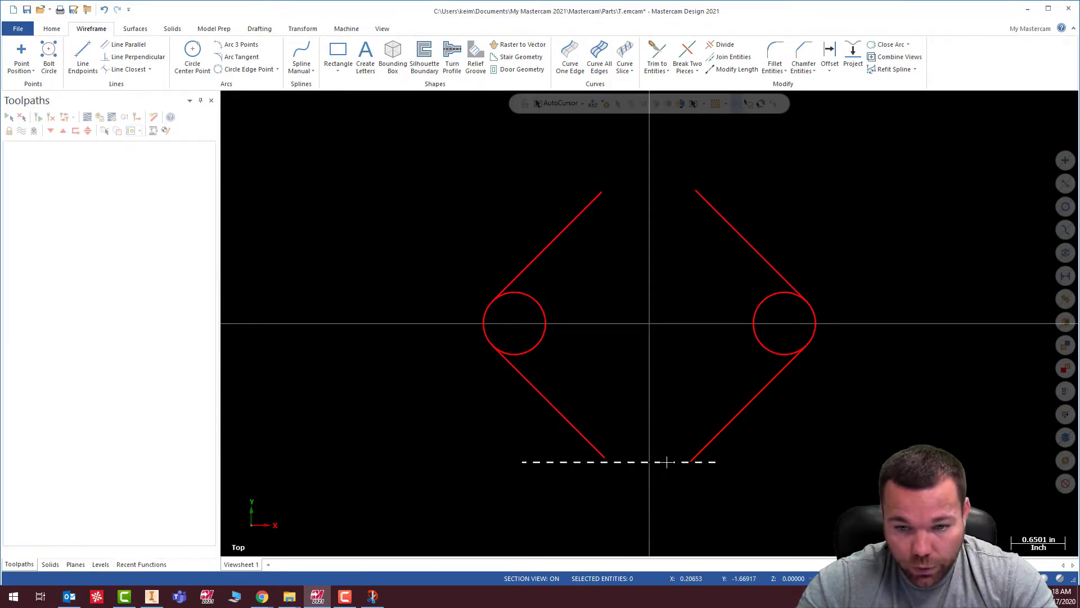
key(Delete)
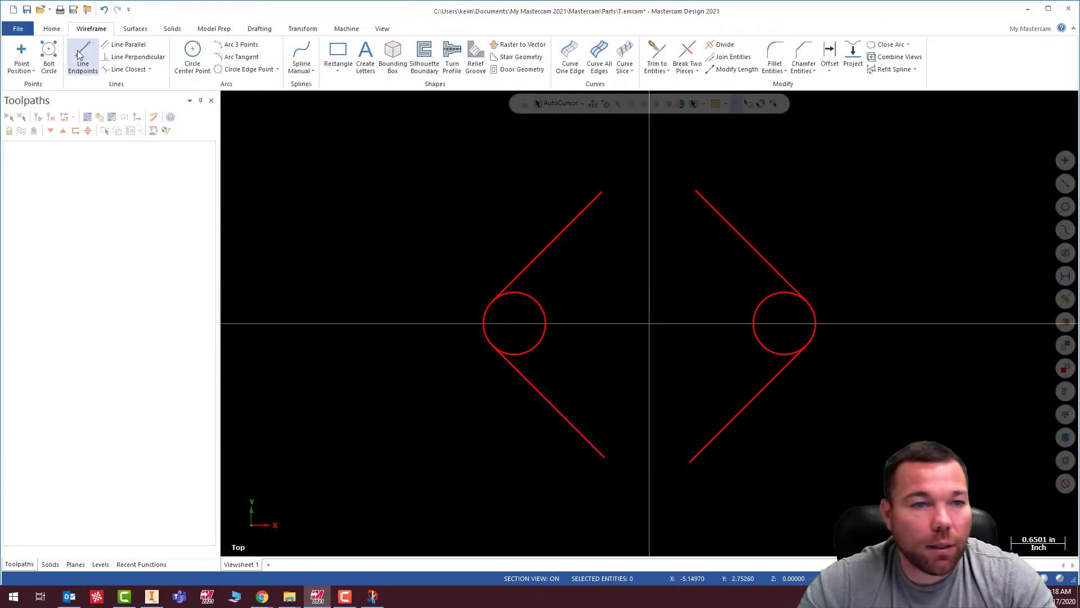
click(96, 52)
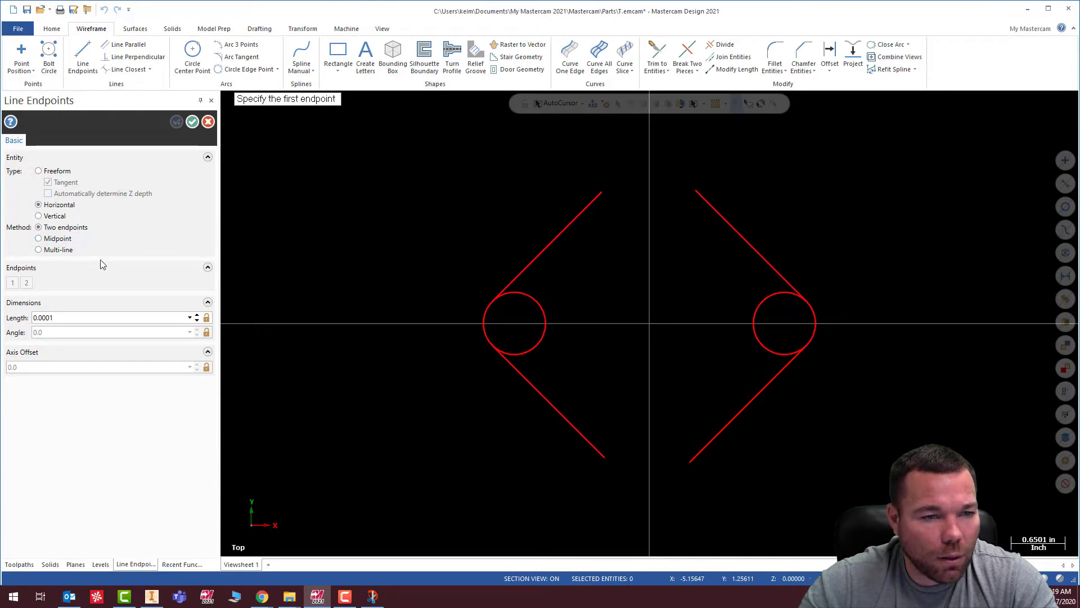
click(197, 320)
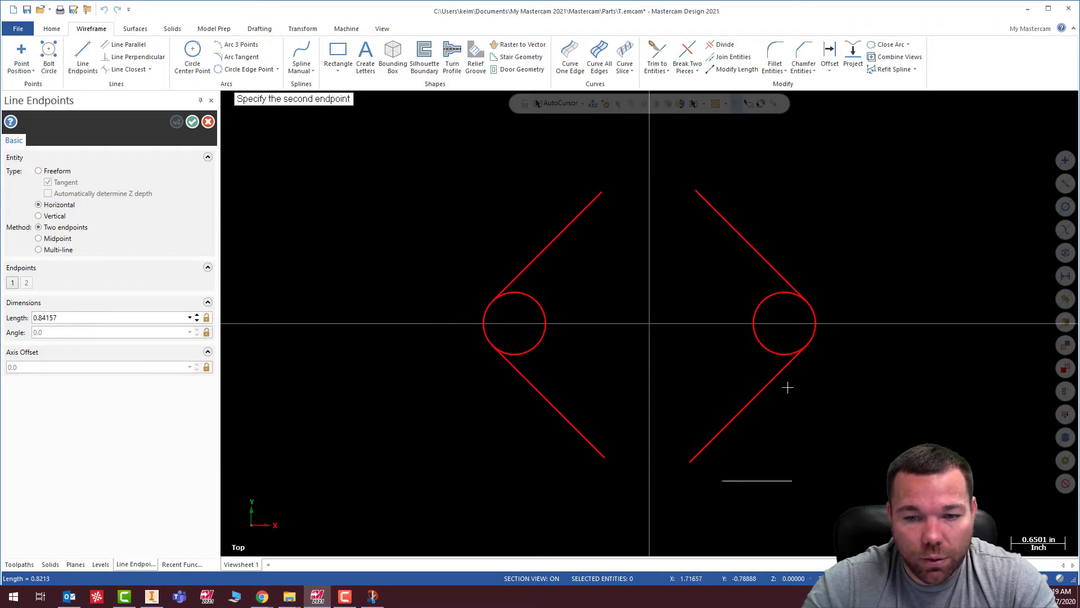
key(Escape)
key(Escape)
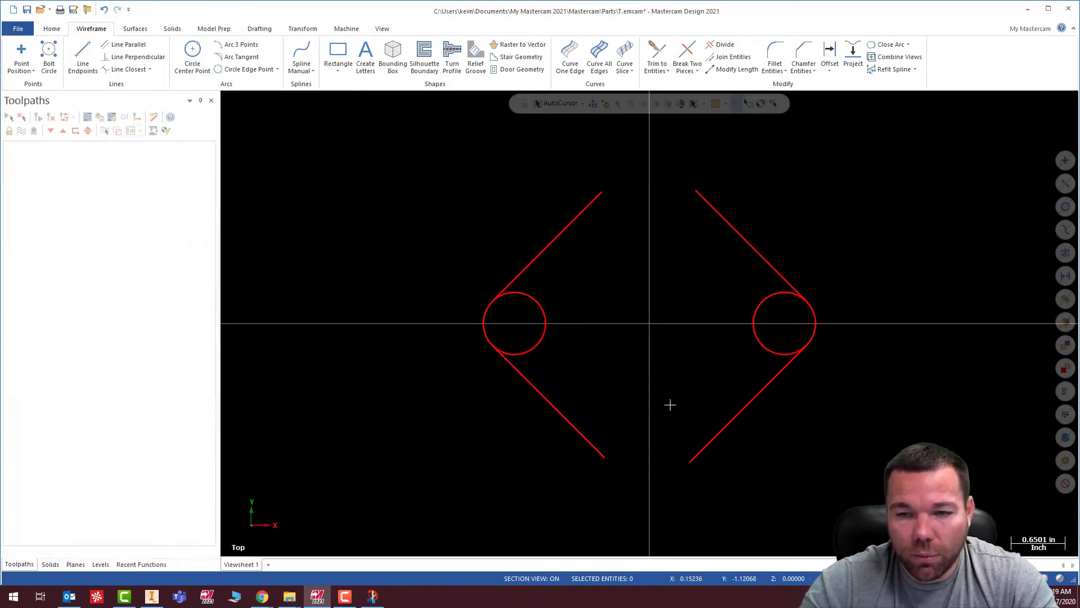
Step: Draw a freeform line from X-1.5, Y.875 at 0 degrees, about 3.37 in long, across the upper angled lines
click(83, 53)
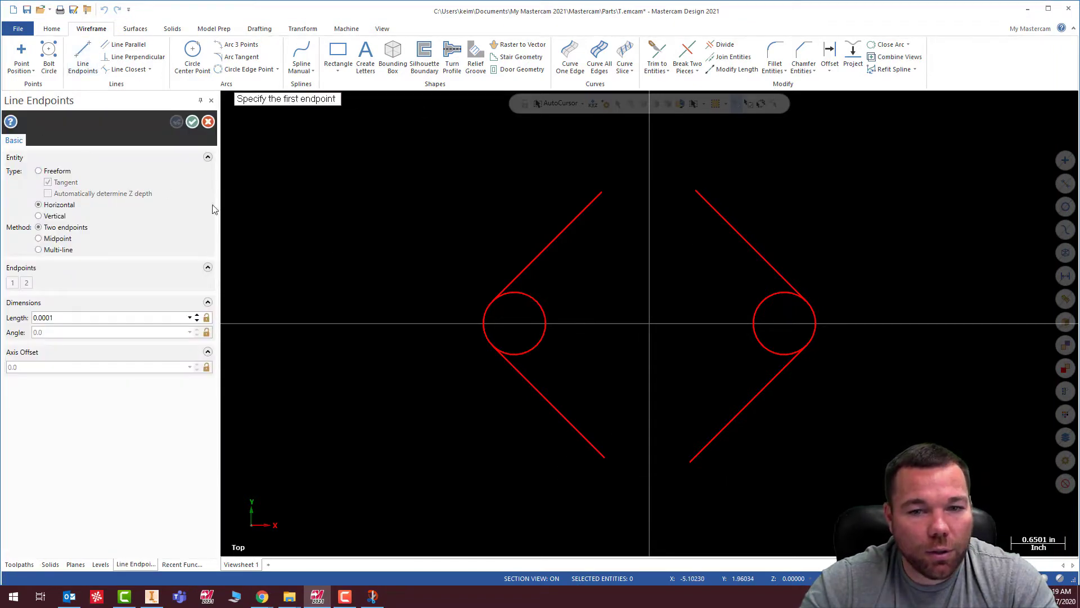
click(39, 170)
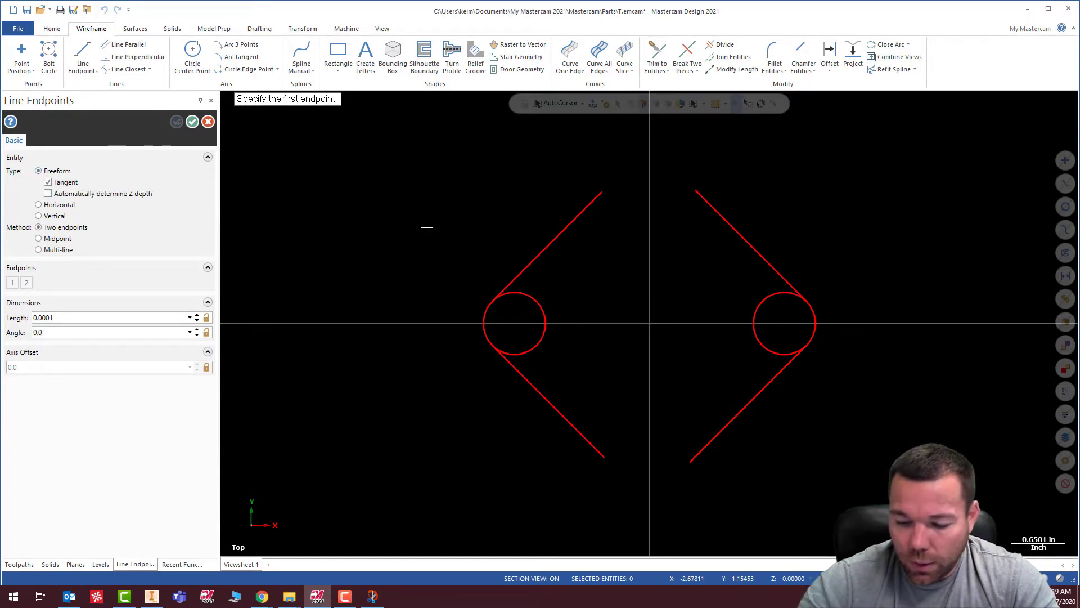
key(space)
text(-1.5,)
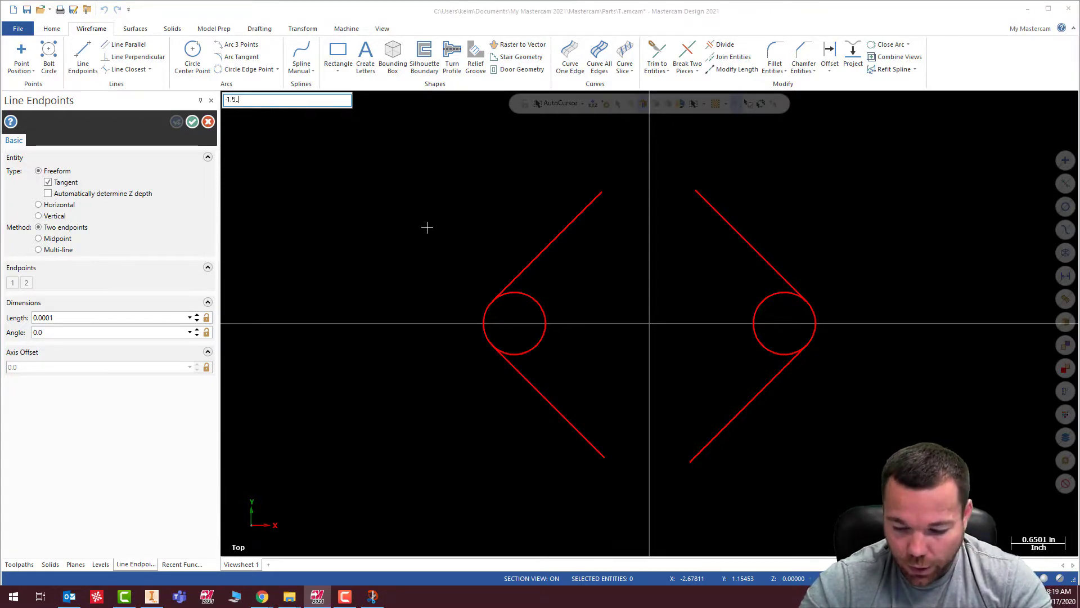
text(.875)
key(Return)
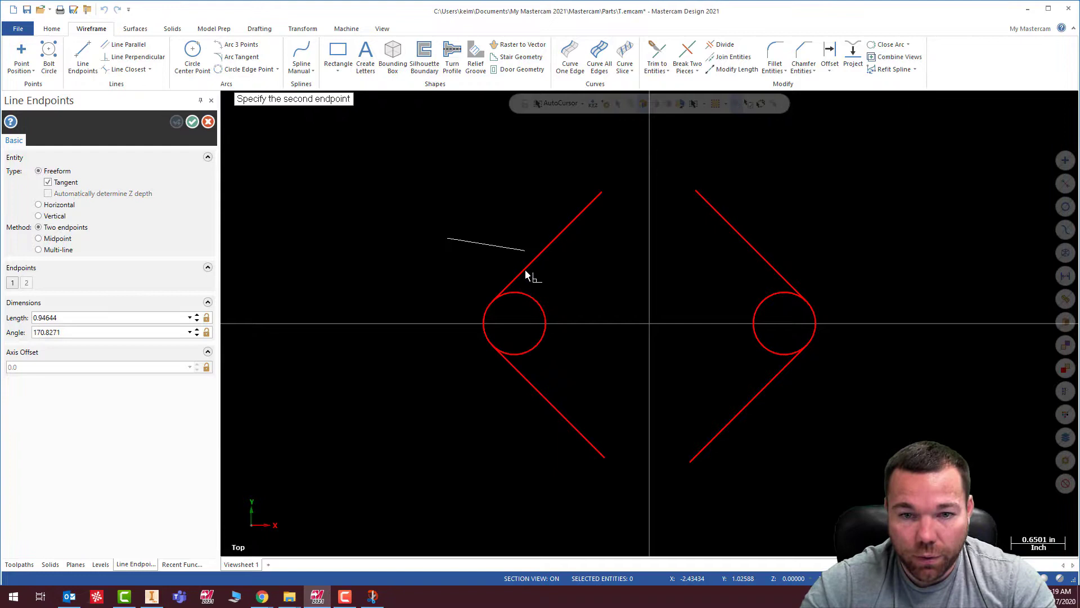
click(804, 250)
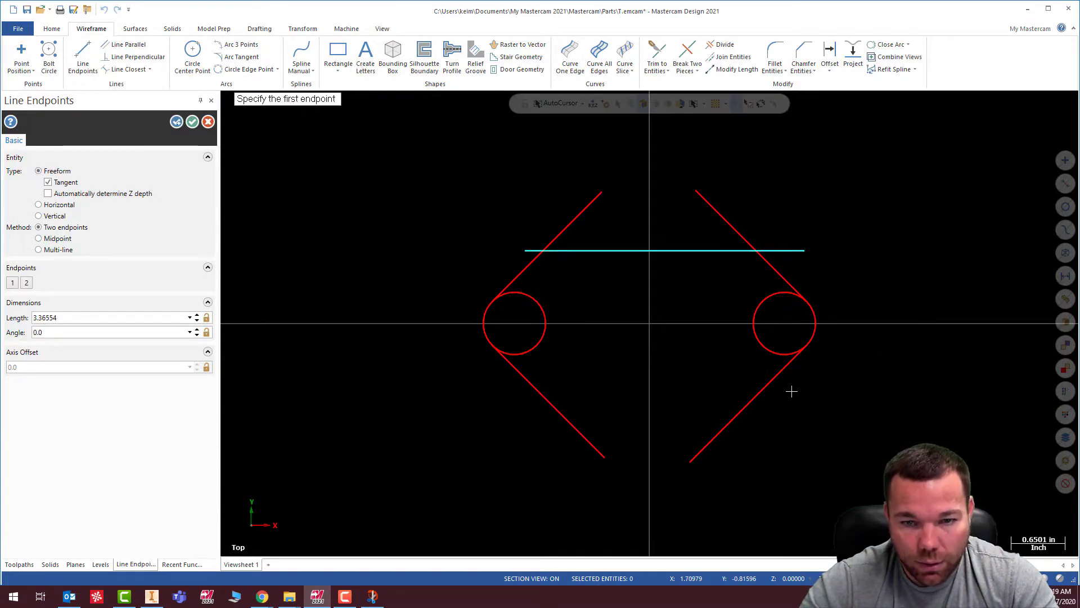
Step: Draw a line from X-1.5, Y-.875 at 0 degrees, about 3.47 in long, across the lower angled lines
key(space)
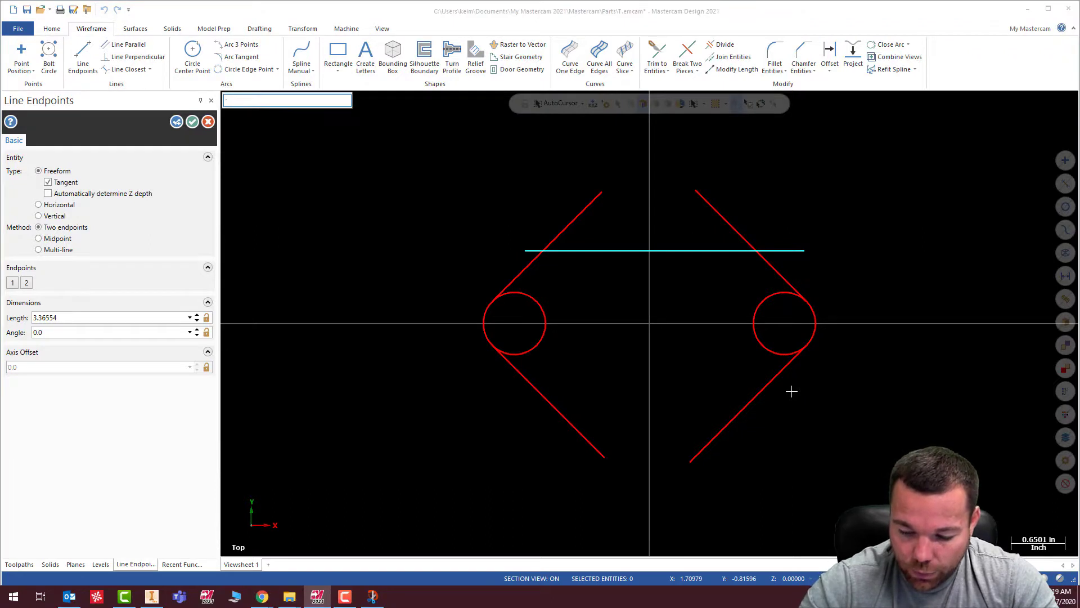
text(-)
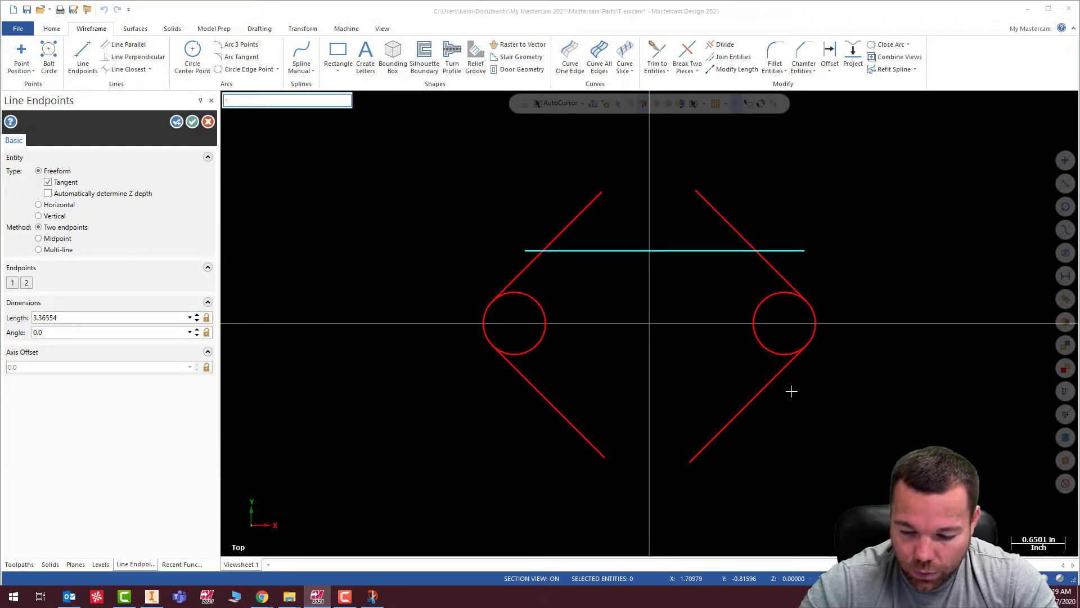
text(1.5,)
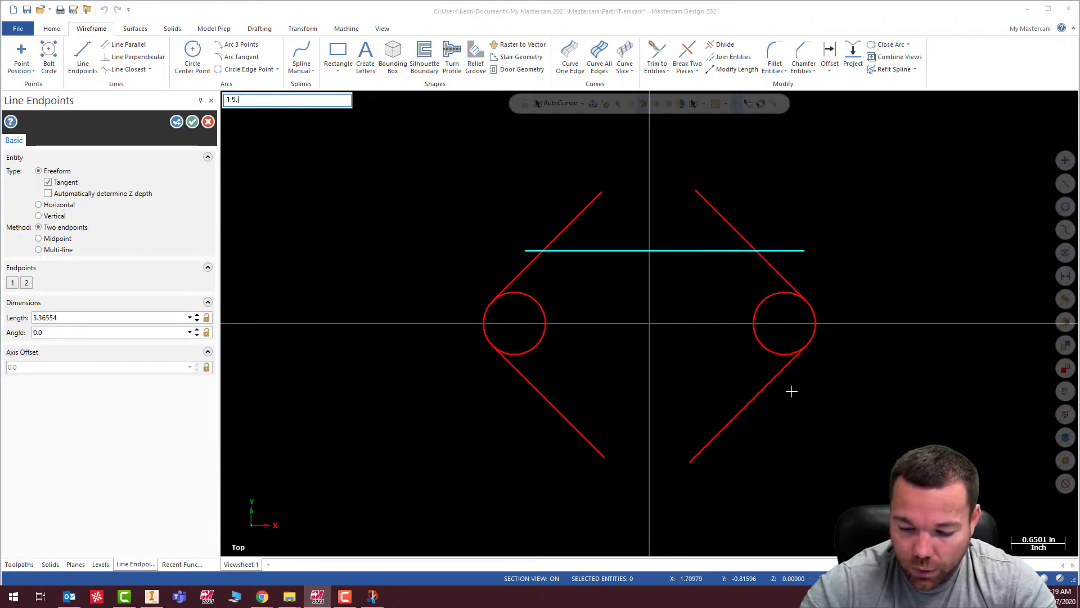
text(-.875)
key(Return)
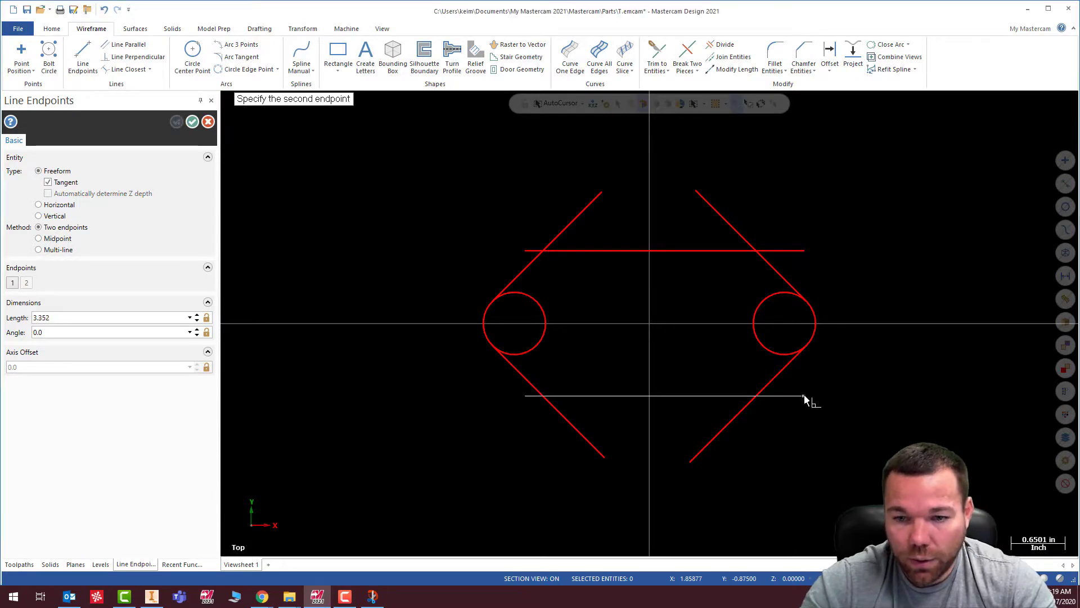
click(813, 396)
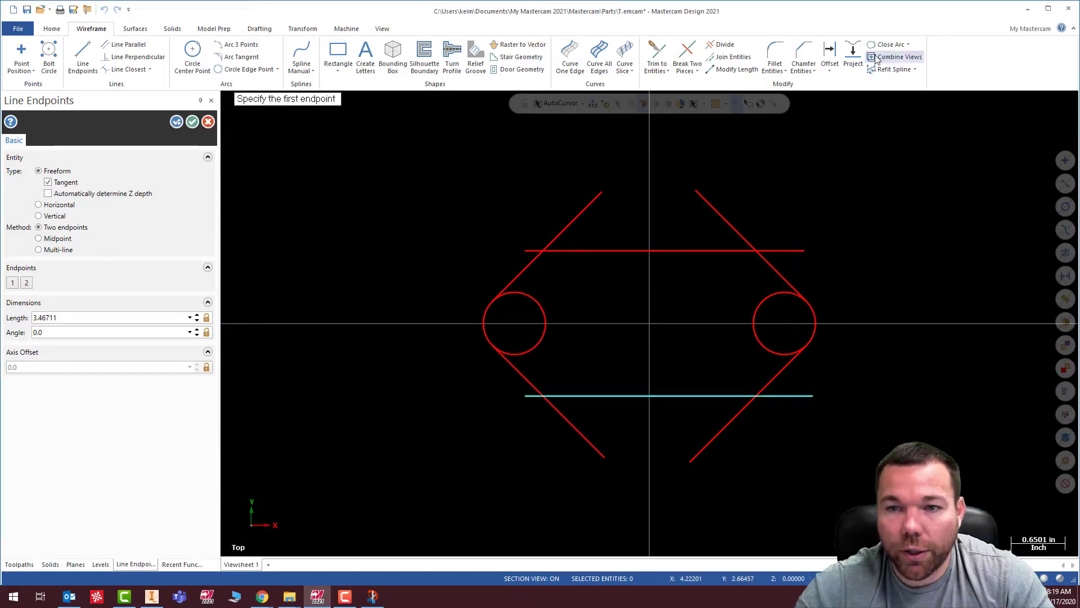
Step: Trim the overhanging ends of the upper horizontal line and the two upper angled lines with Divide
click(721, 44)
click(577, 215)
click(531, 249)
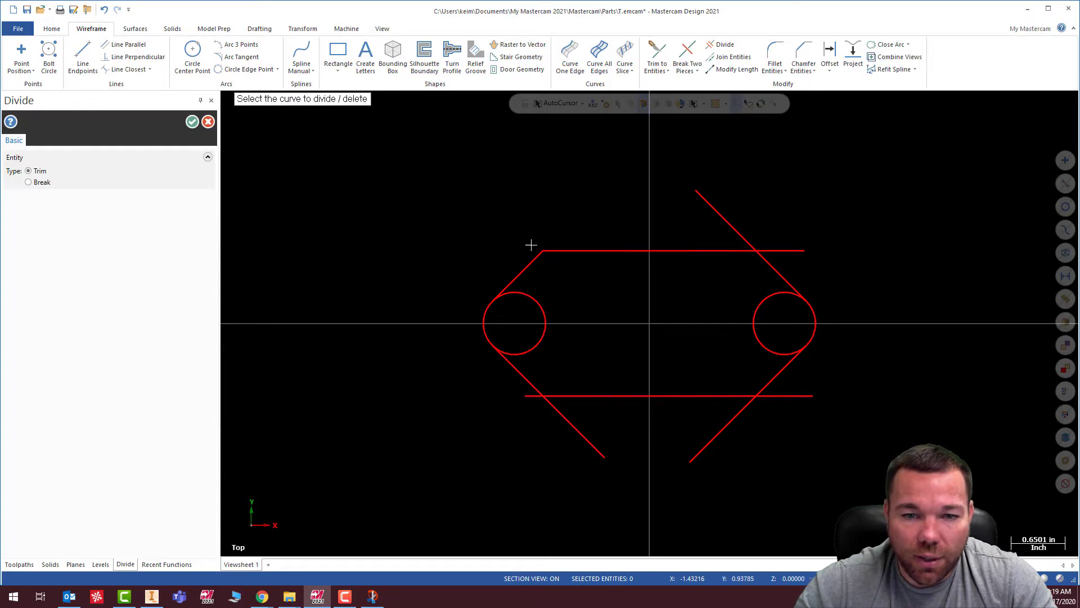
click(706, 201)
click(778, 250)
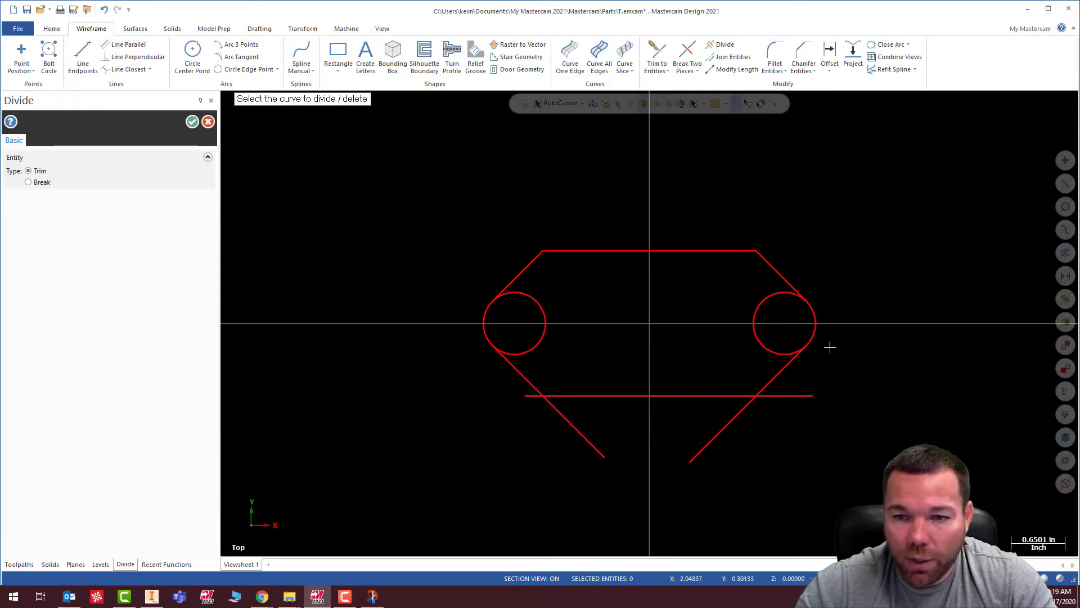
Step: Trim the overhanging ends of the lower horizontal line and the two lower angled lines at their intersections
click(785, 397)
click(742, 409)
click(575, 429)
click(542, 409)
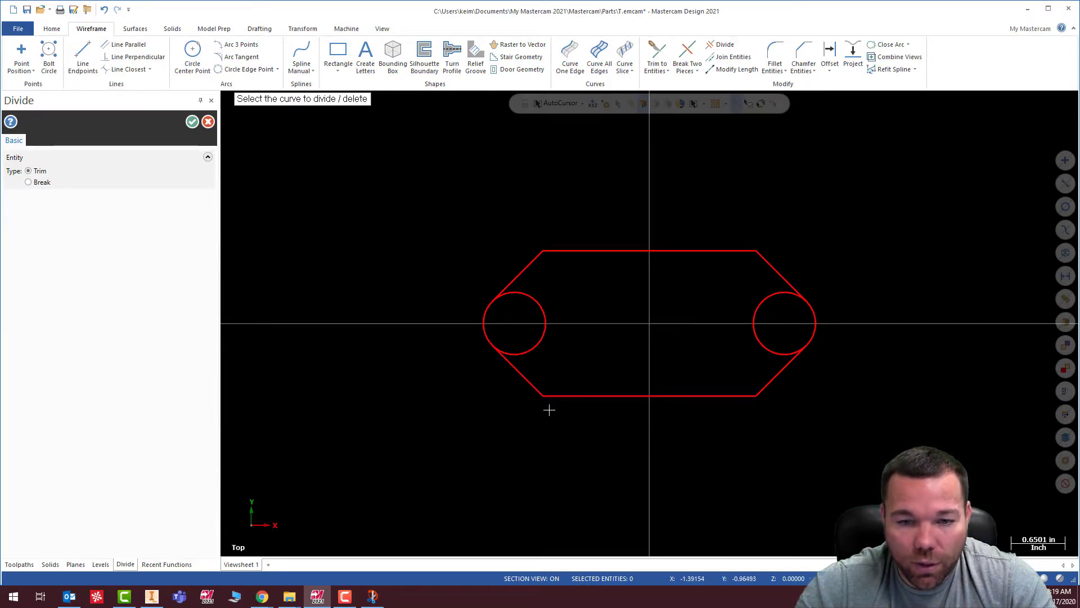
Step: Trim away the inner portions of both circles, leaving only the outer arcs joining the angled lines
scroll(571, 354, up, 1)
click(521, 354)
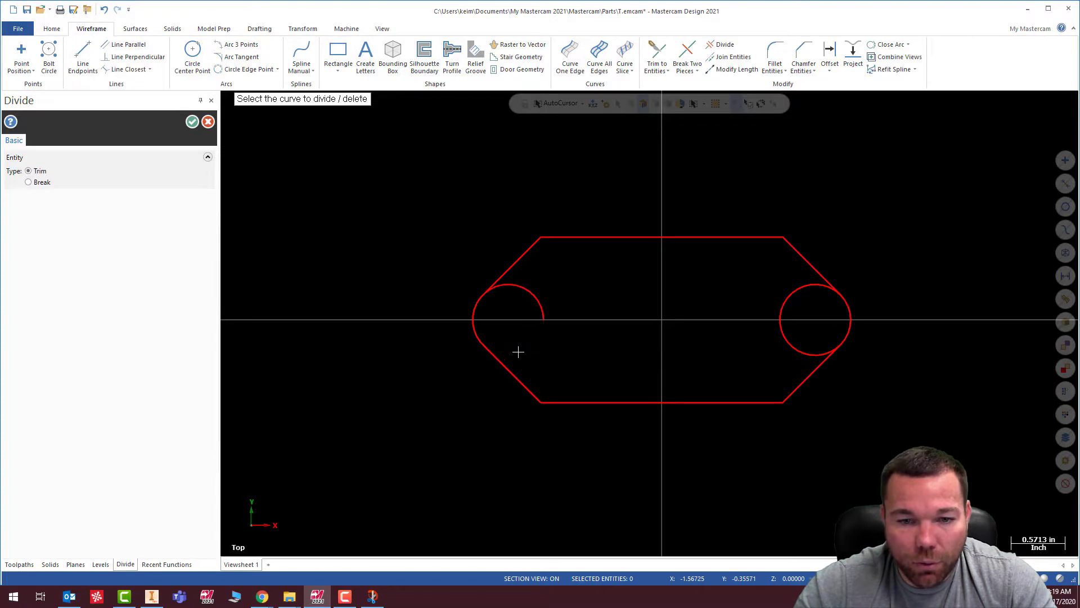
click(531, 294)
click(803, 291)
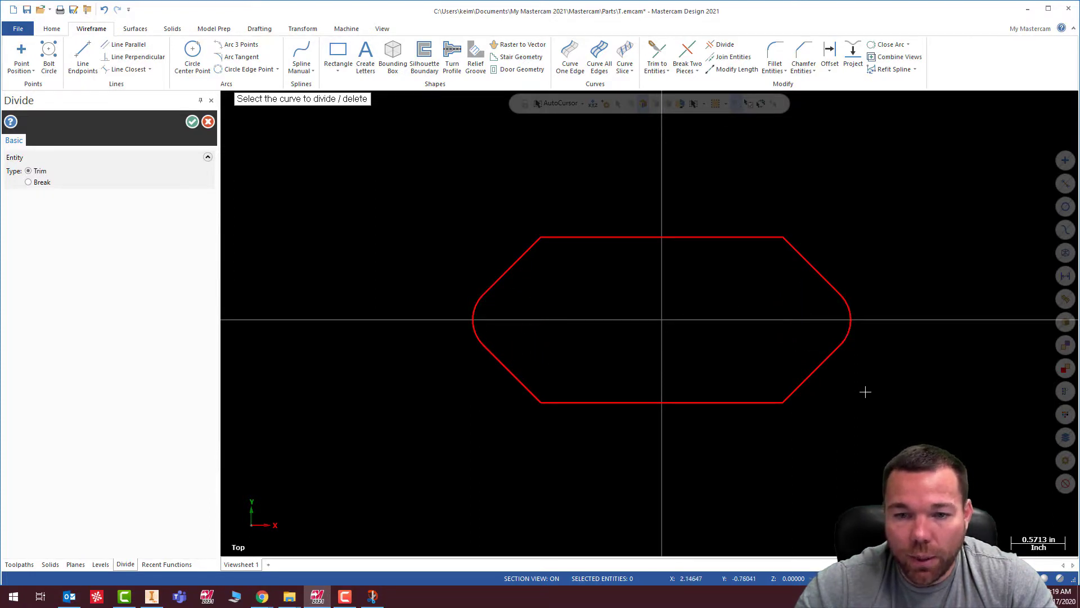
scroll(863, 391, down, 1)
scroll(726, 390, up, 1)
scroll(619, 331, down, 1)
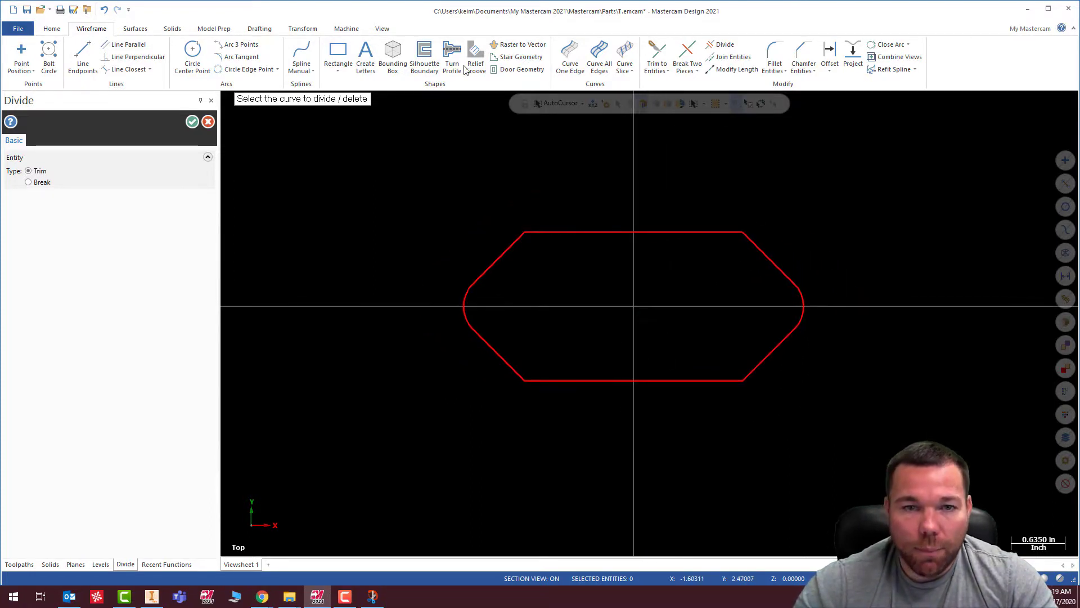
Step: Fillet both upper corners between the horizontal line and the angled lines with a 0.375 radius
click(775, 53)
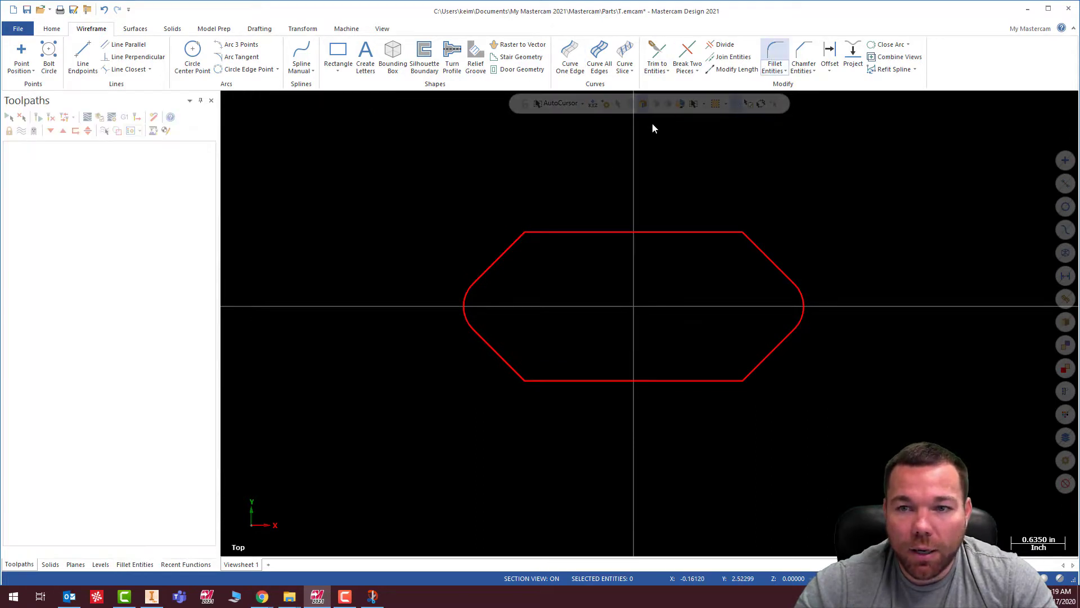
double_click(53, 251)
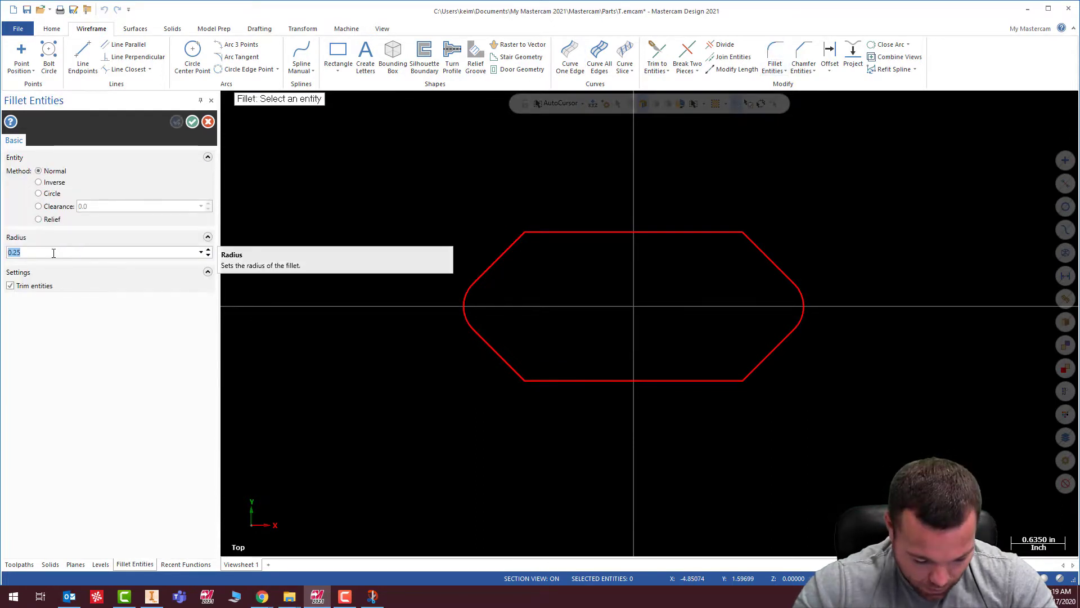
text(.375)
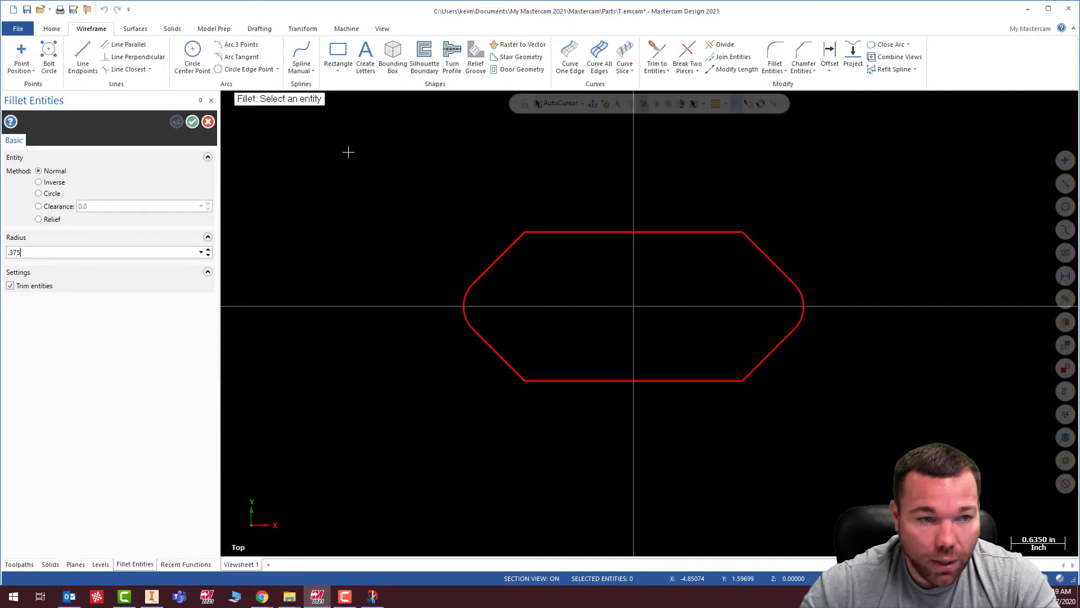
click(513, 243)
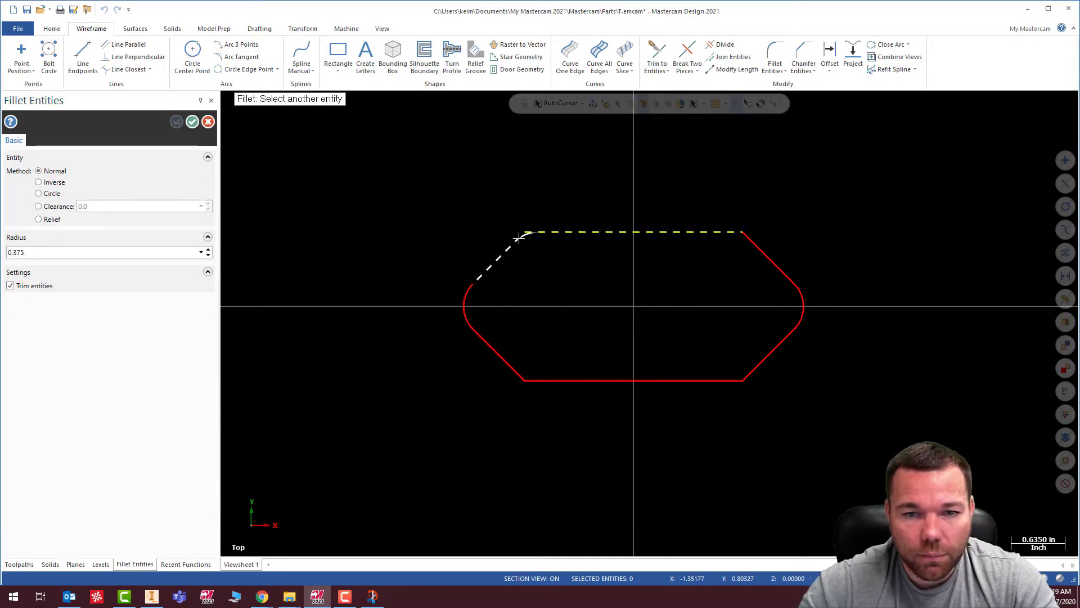
click(518, 239)
click(727, 232)
click(744, 239)
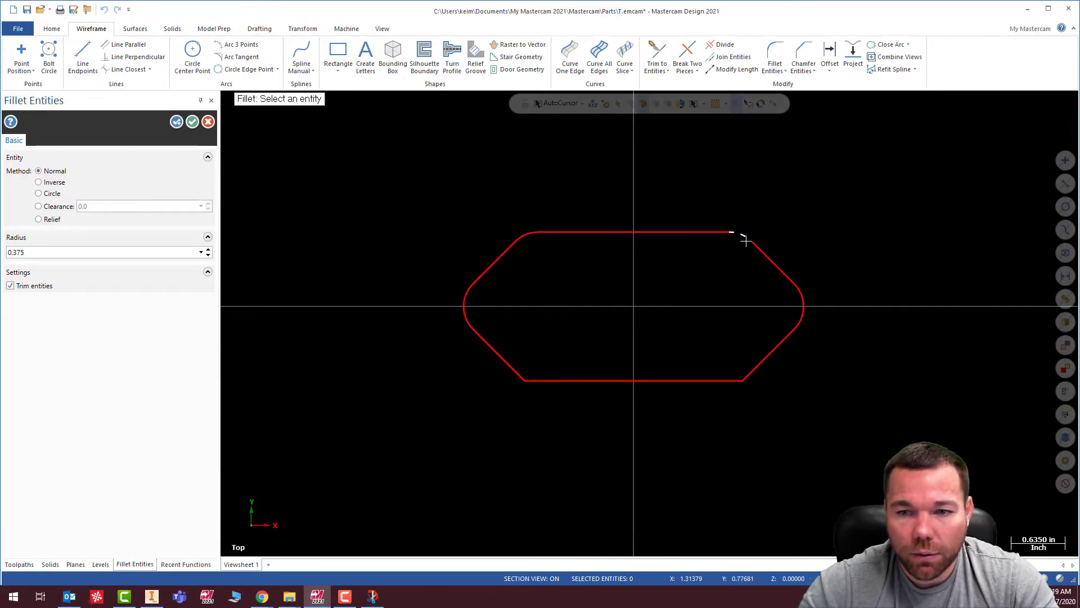
Step: Apply the 0.375 fillet to both lower corners between the horizontal line and the angled lines
click(751, 376)
click(730, 382)
click(554, 382)
click(503, 366)
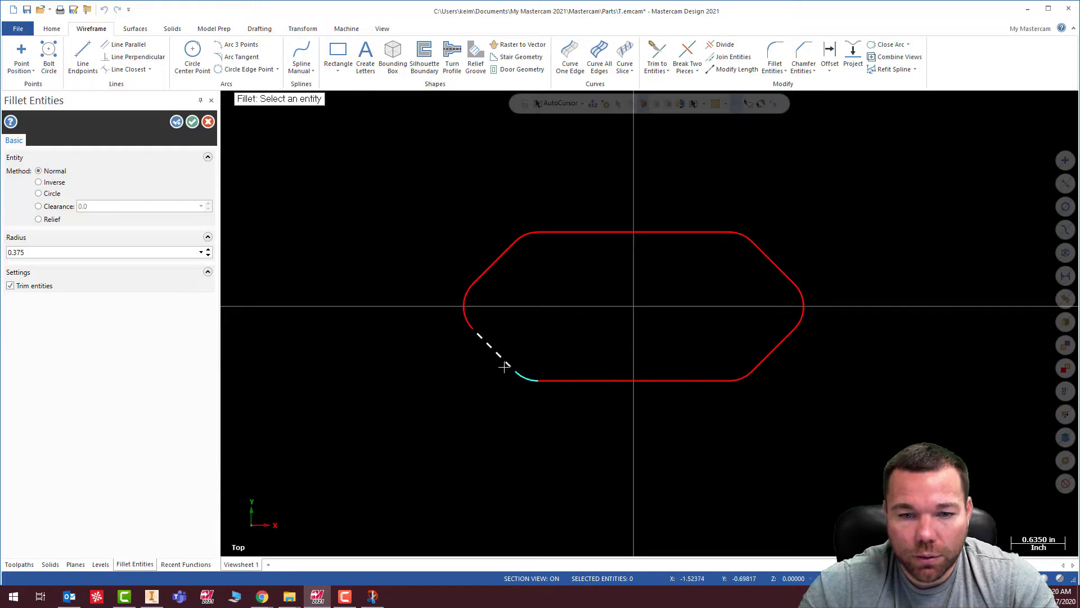
click(176, 121)
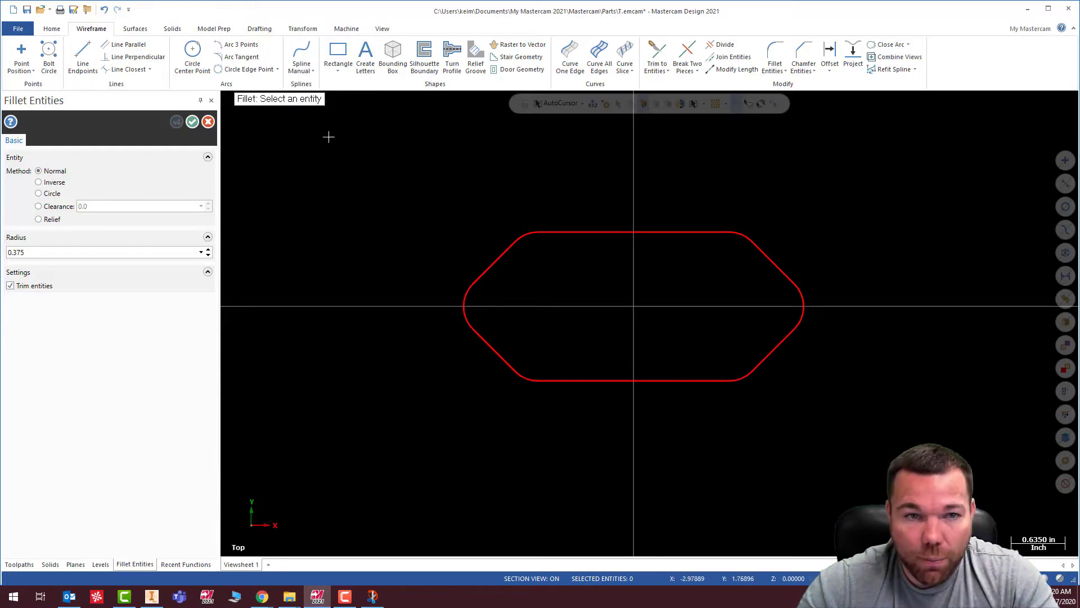
click(193, 122)
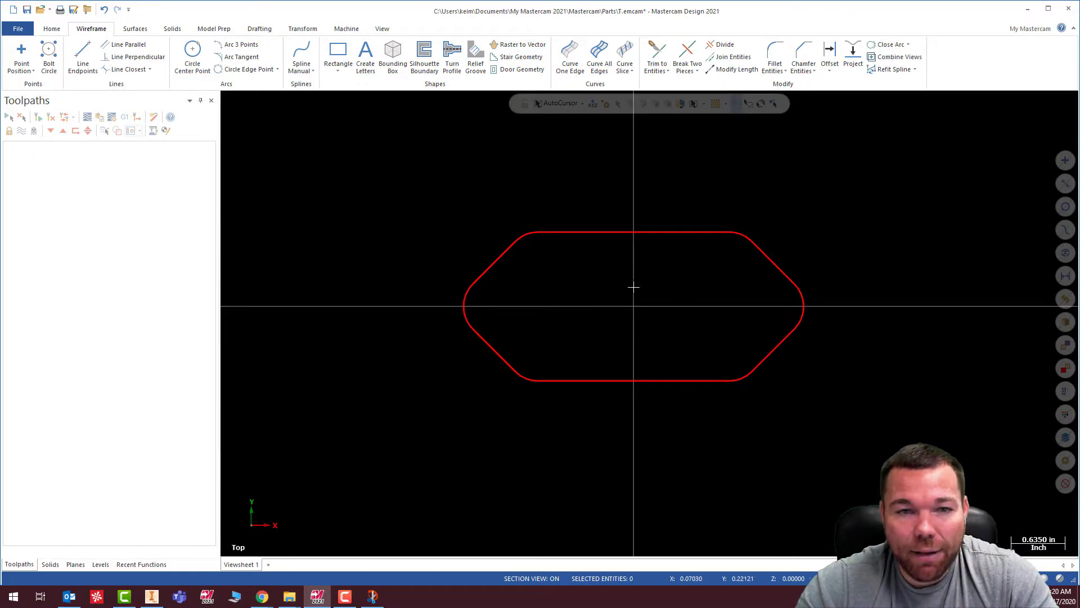
Step: Set the construction Z depth to -0.5
click(52, 30)
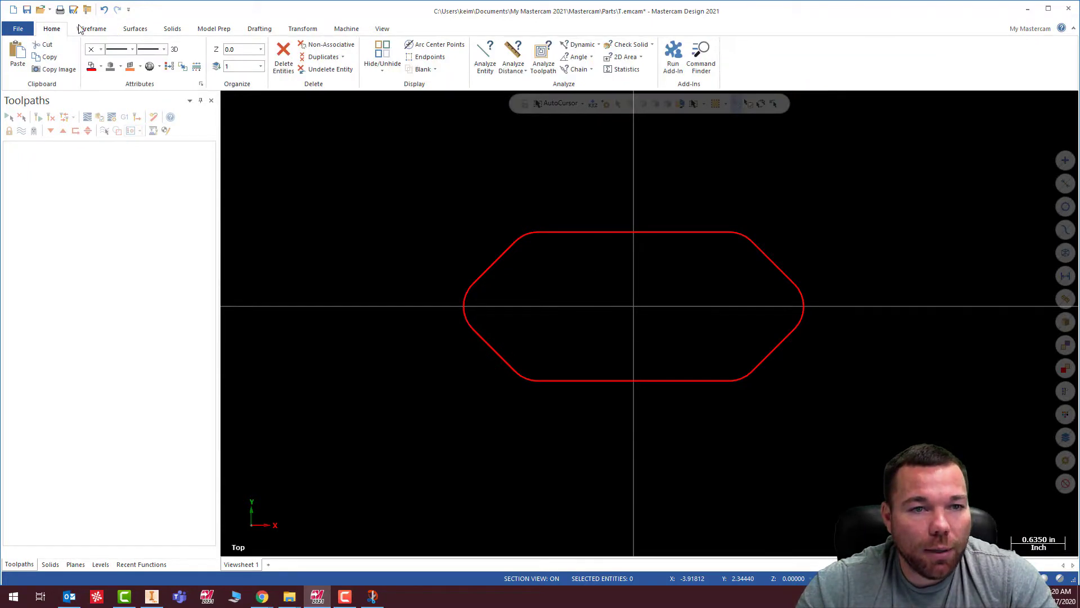
click(254, 48)
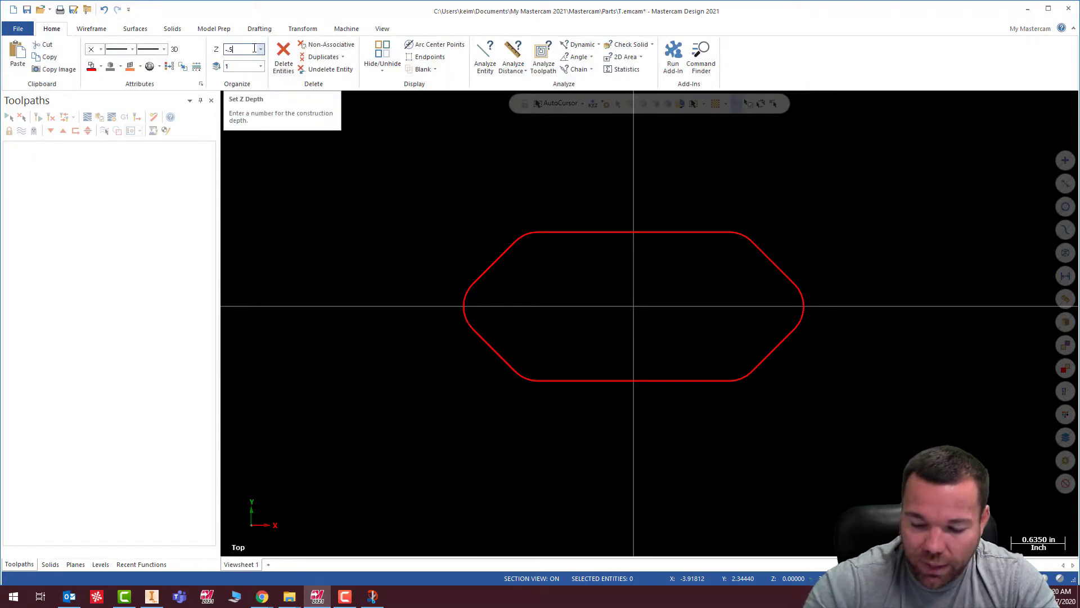
text(-.5)
key(Return)
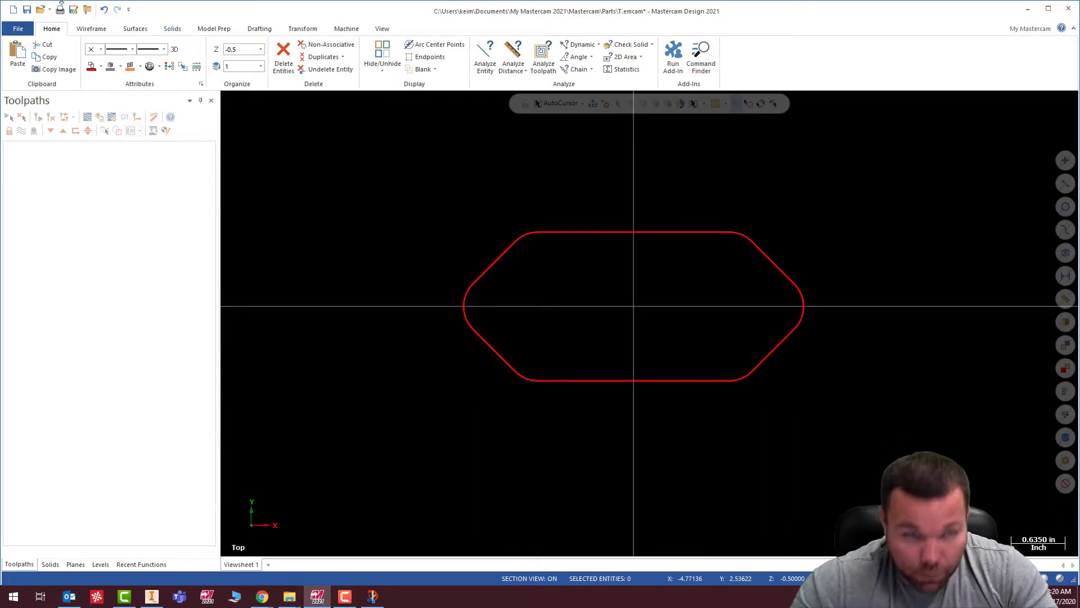
Step: Draw an obround about 5.72 by 3.10 in and move its center to the origin
click(96, 29)
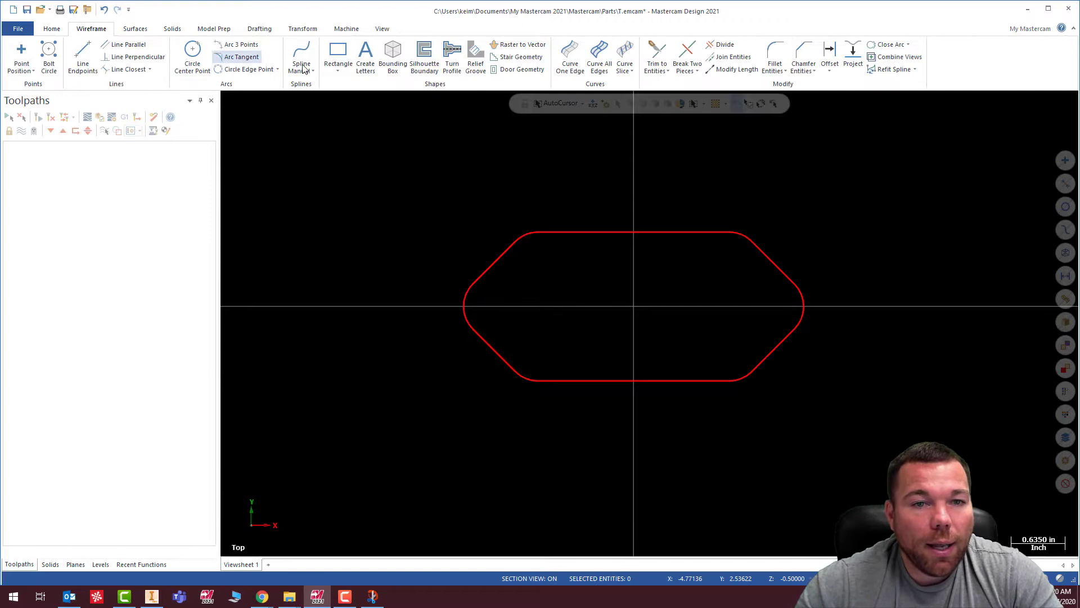
click(338, 70)
click(367, 96)
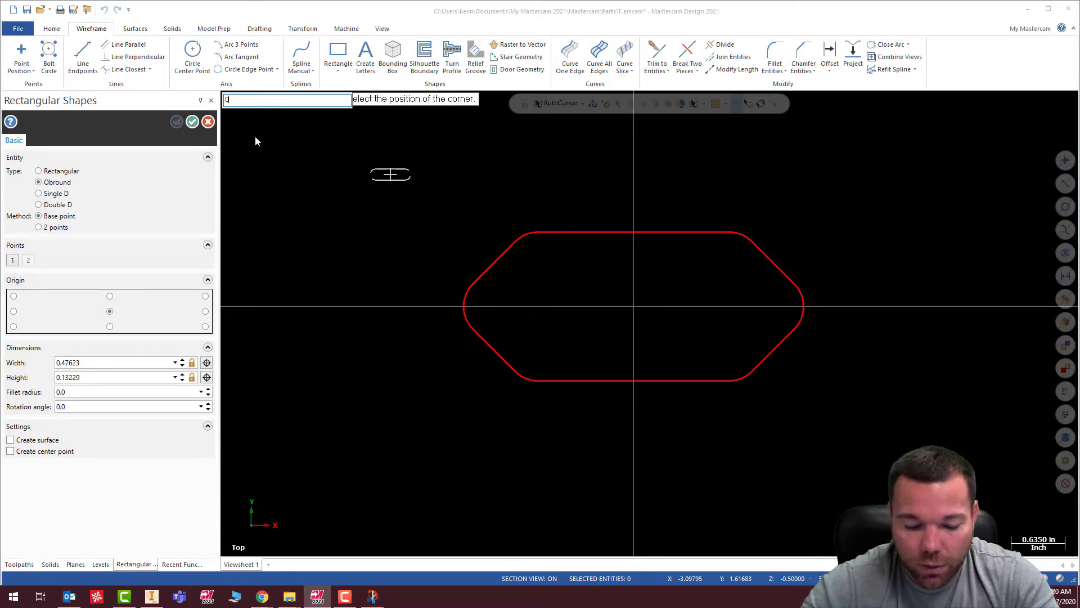
key(Return)
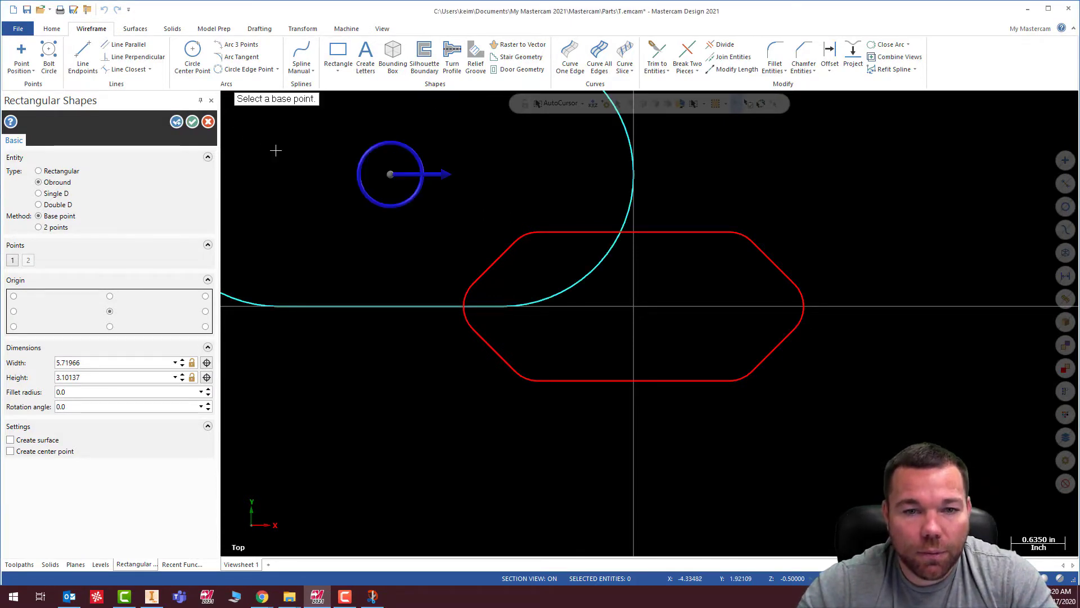
drag(389, 175, 635, 307)
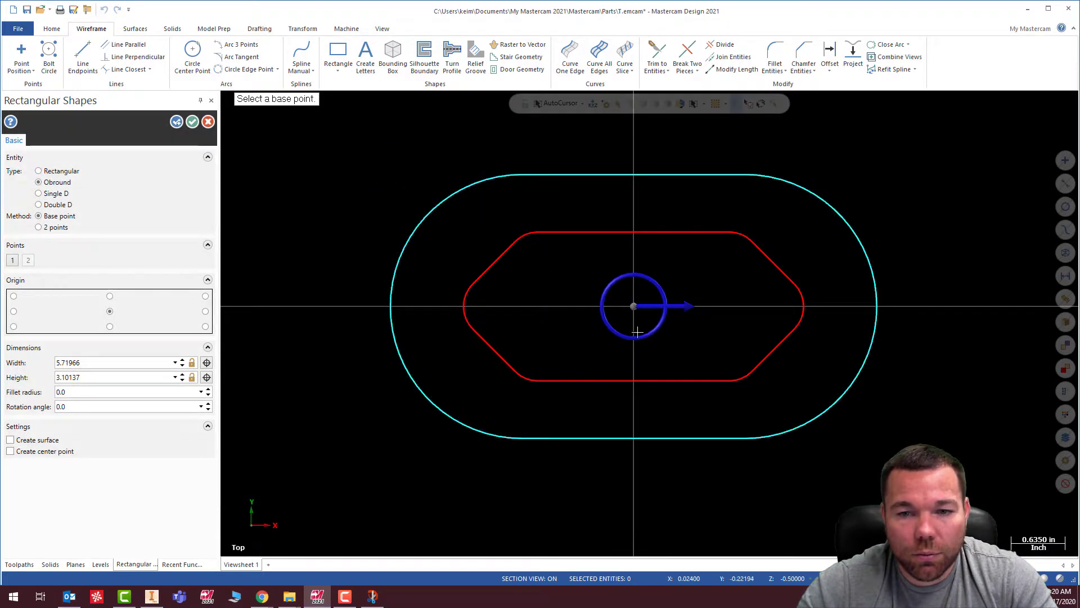
Step: Set the obround's width to 2.0 and its height to 1.0
click(92, 363)
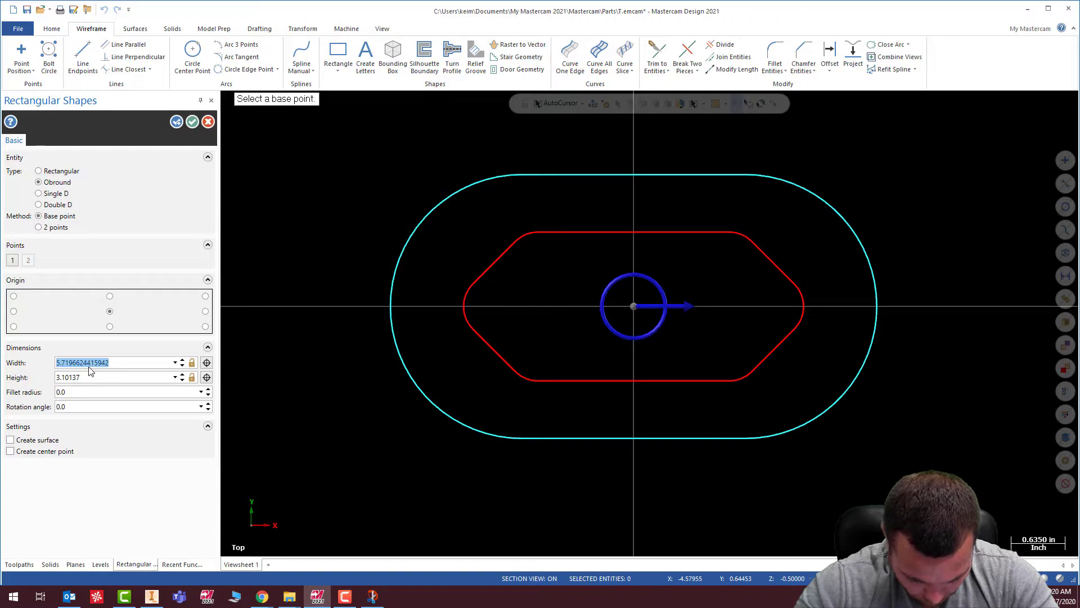
text(2)
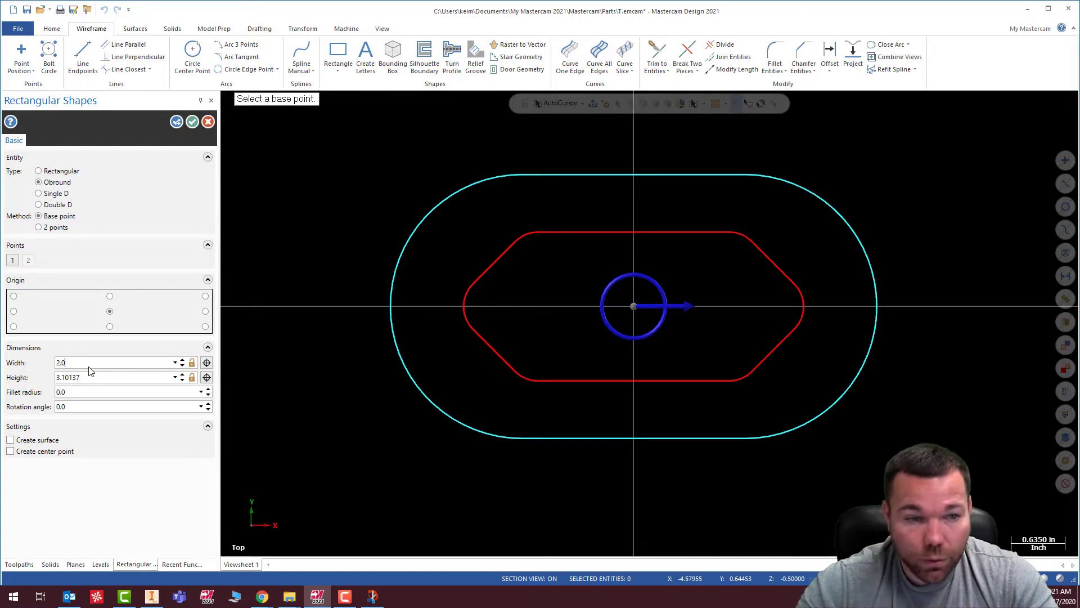
text(.0)
key(Tab)
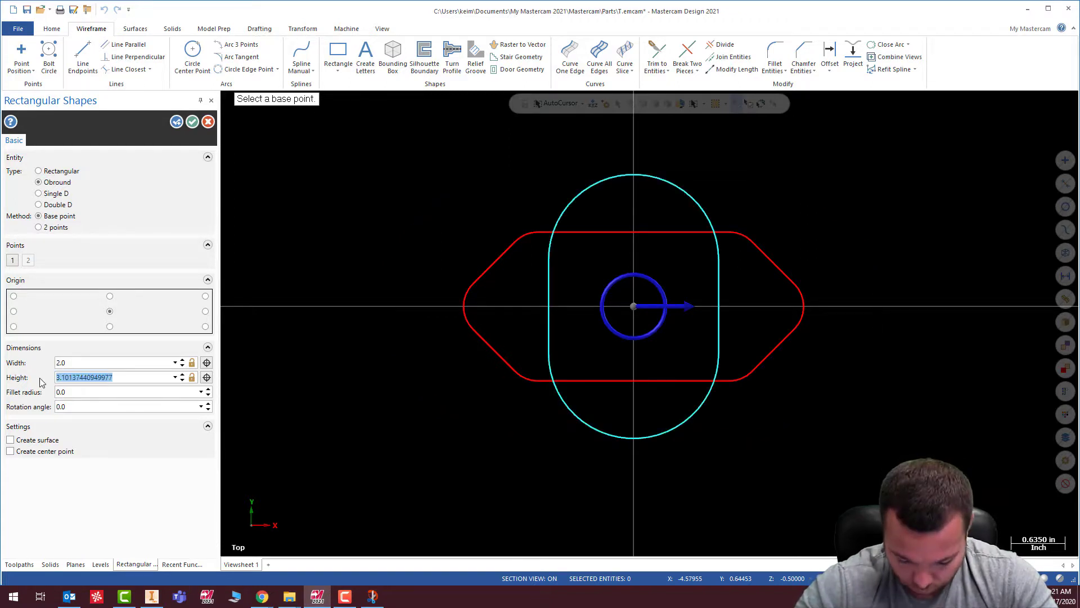
text(1.0)
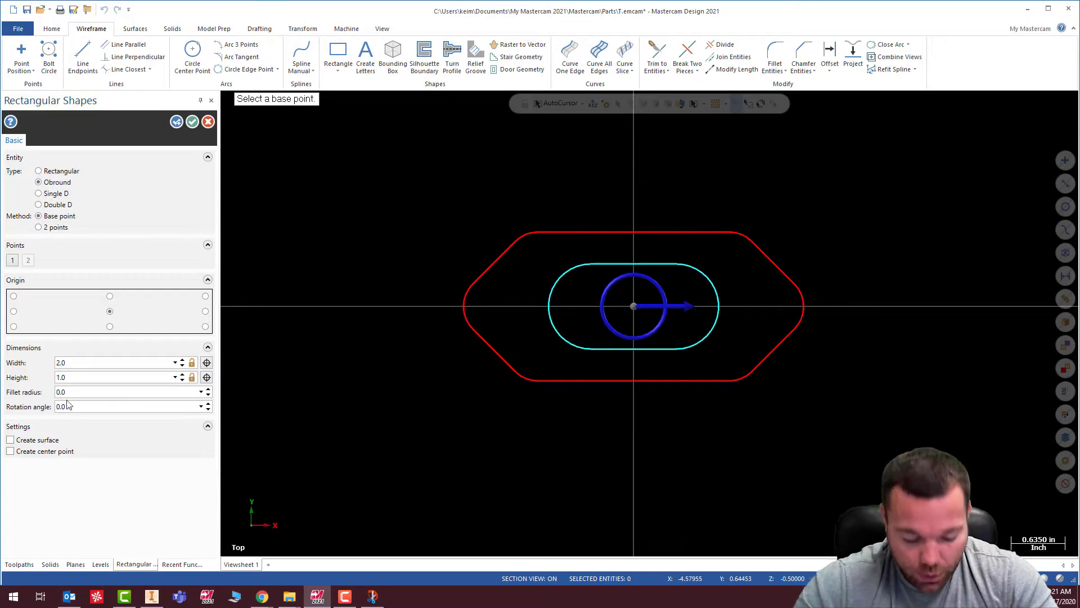
Step: Set the obround's fillet radius to 0.25 and create the shape
click(91, 392)
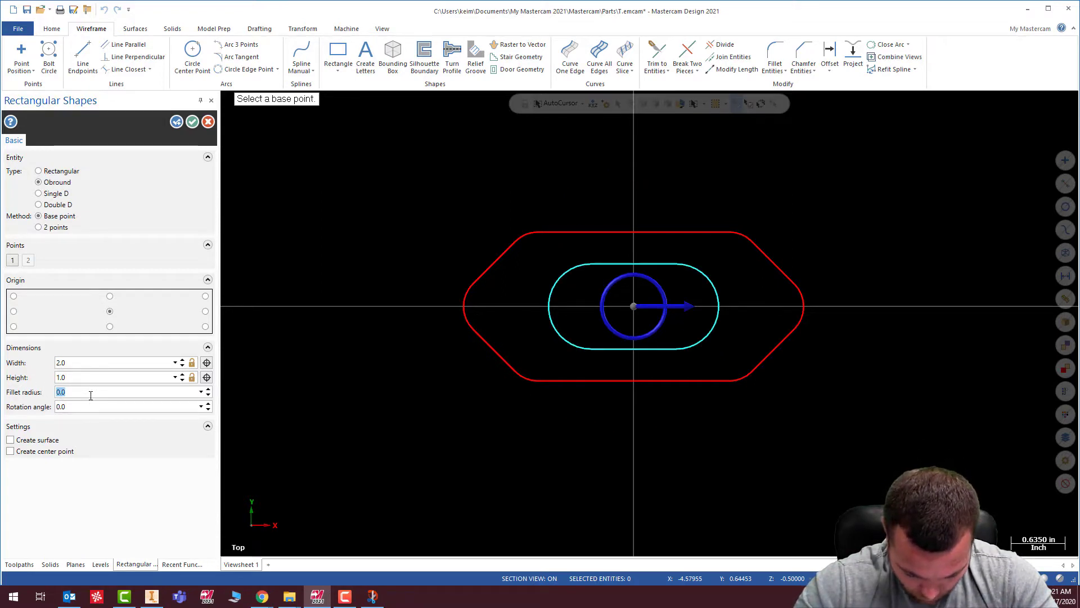
text(.25)
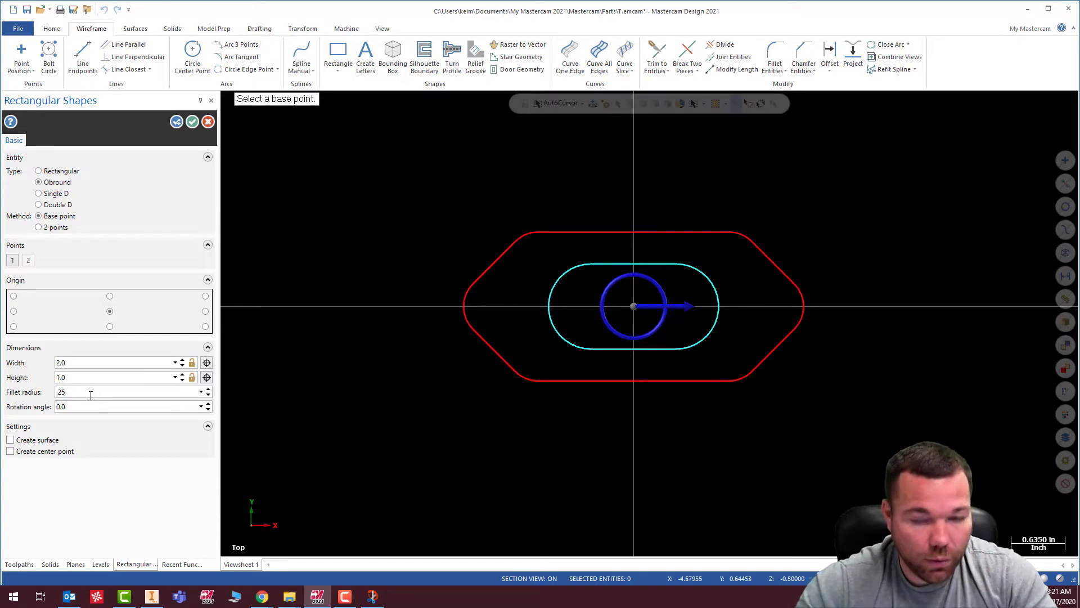
key(Tab)
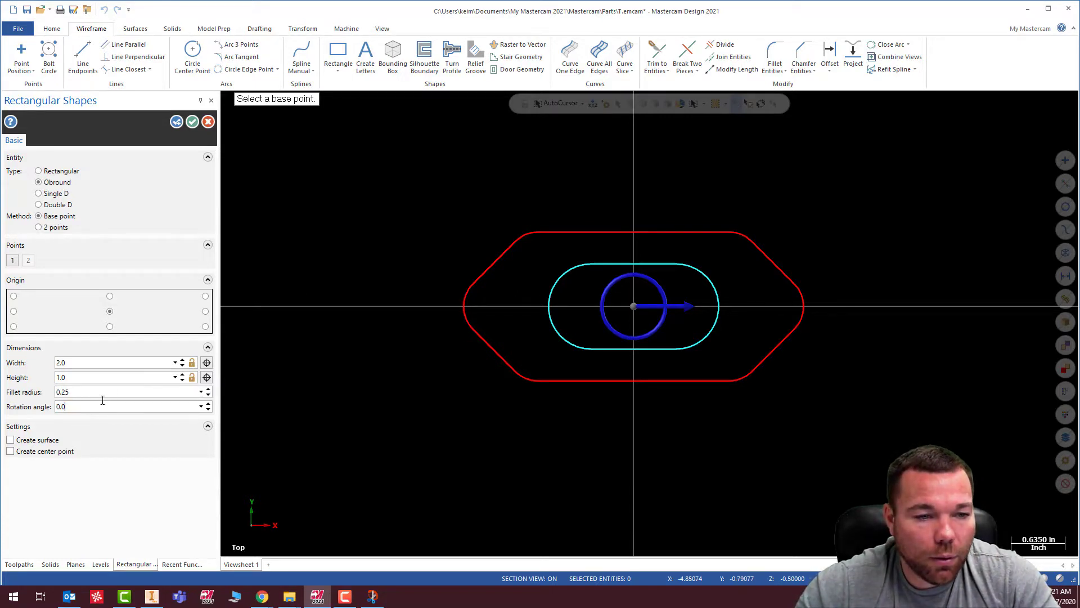
click(100, 374)
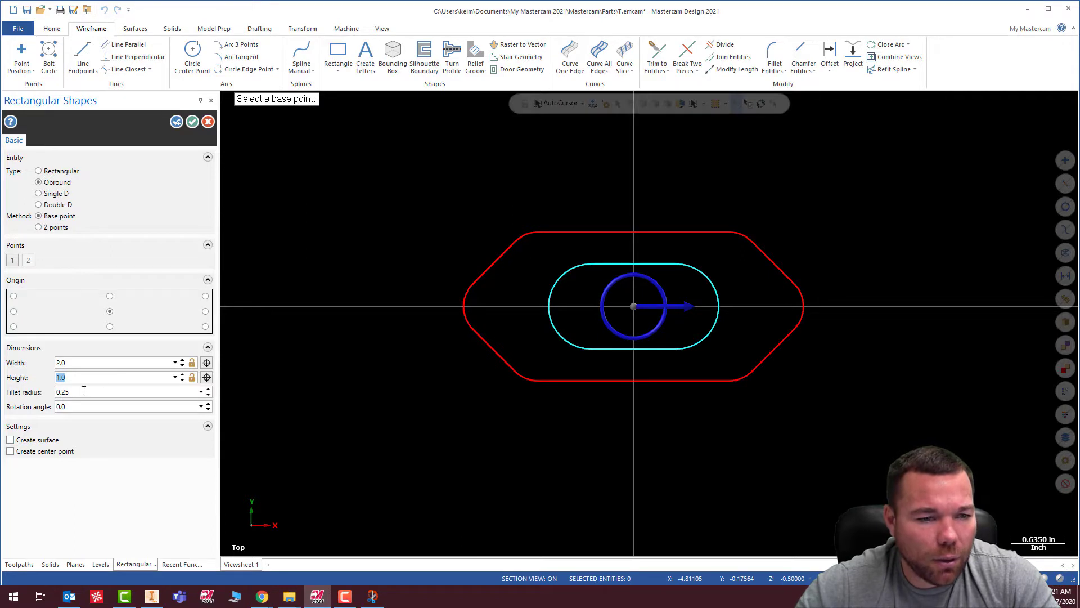
key(Tab)
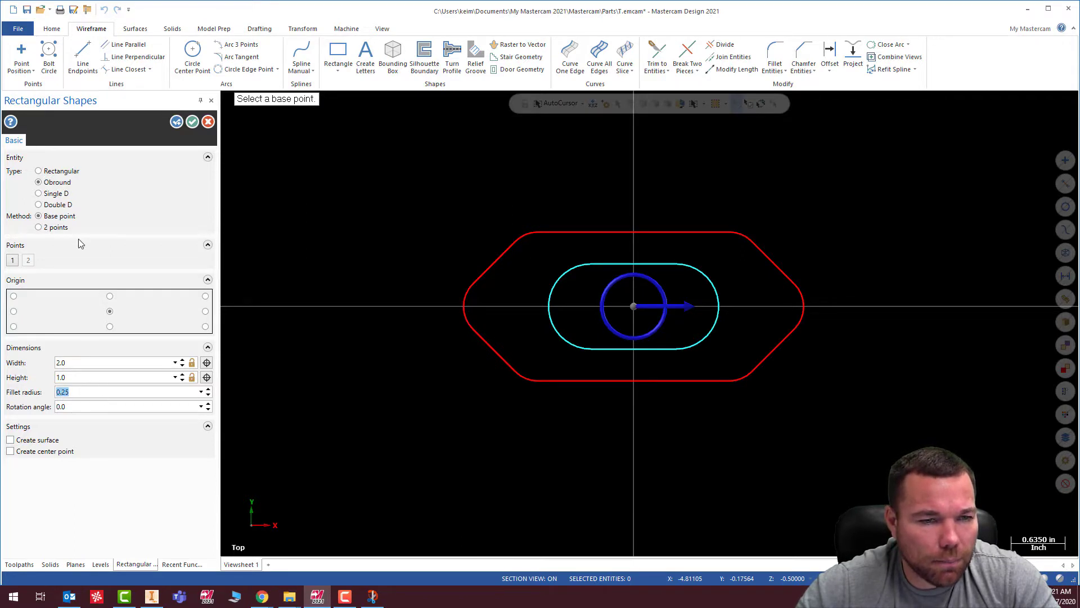
click(178, 123)
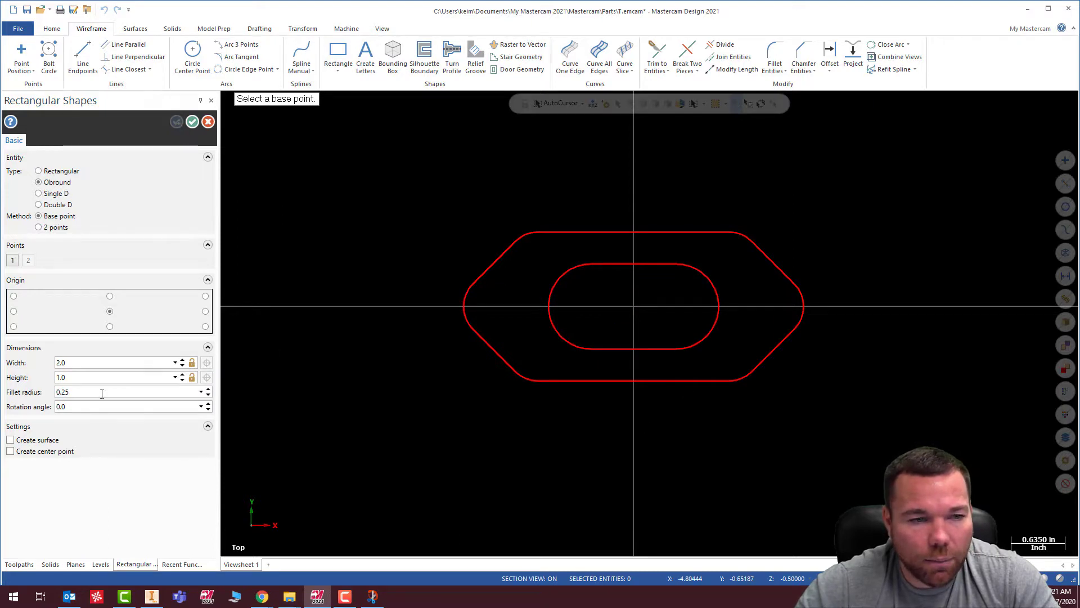
Step: Delete the obround inside the outer pocket outline
key(Escape)
drag(531, 257, 745, 357)
key(Delete)
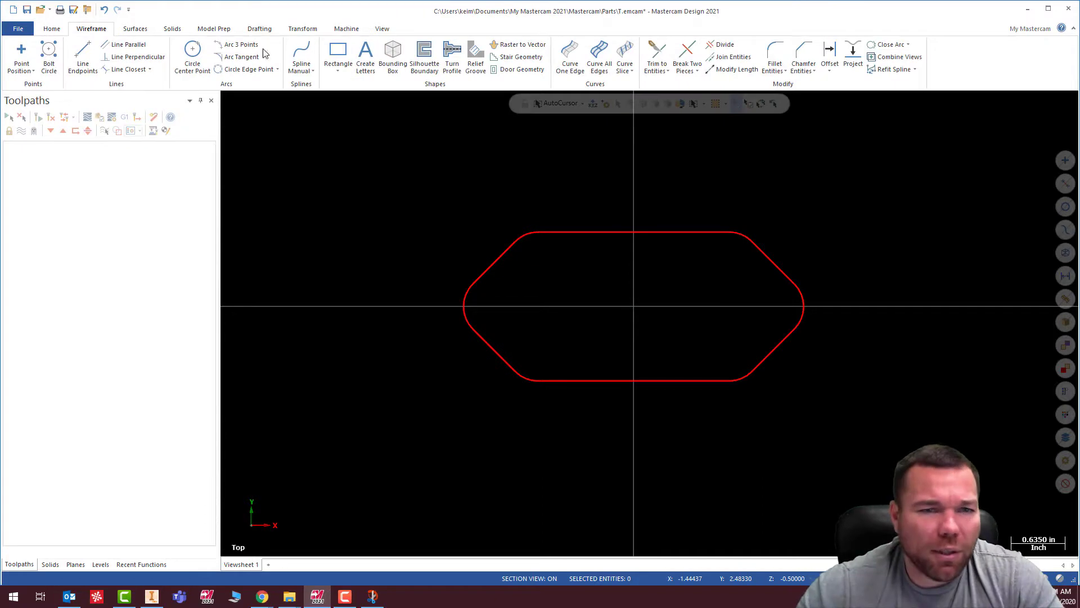
click(338, 53)
click(338, 72)
click(345, 99)
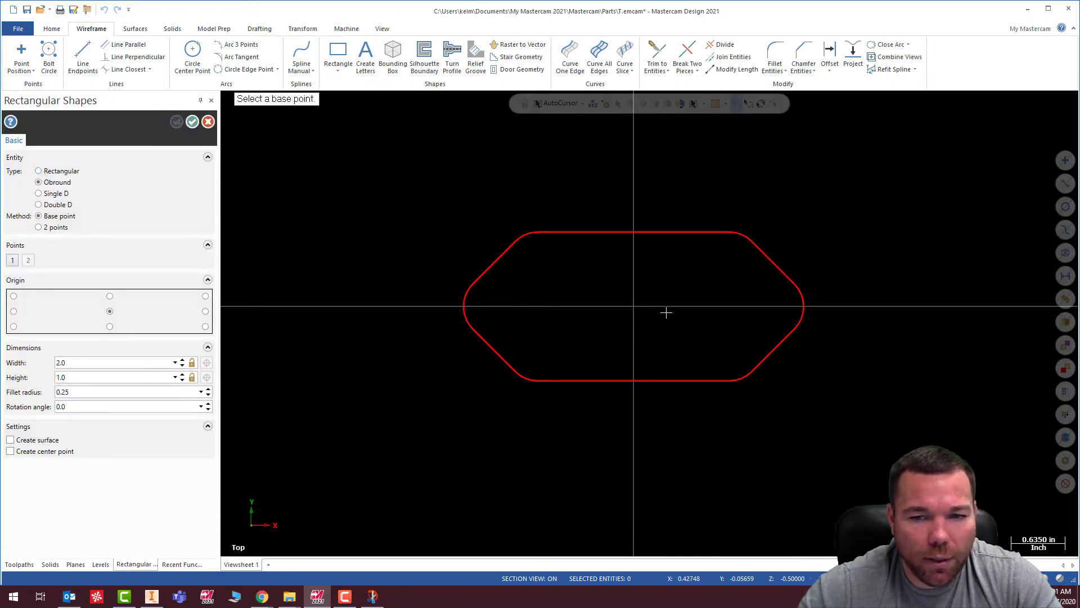
click(634, 306)
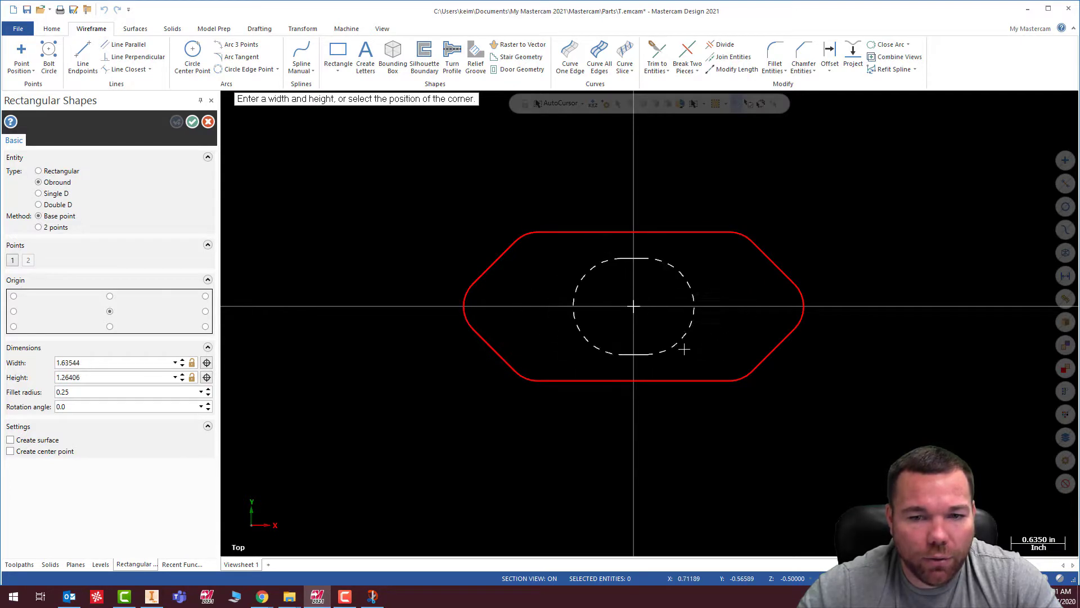
click(104, 393)
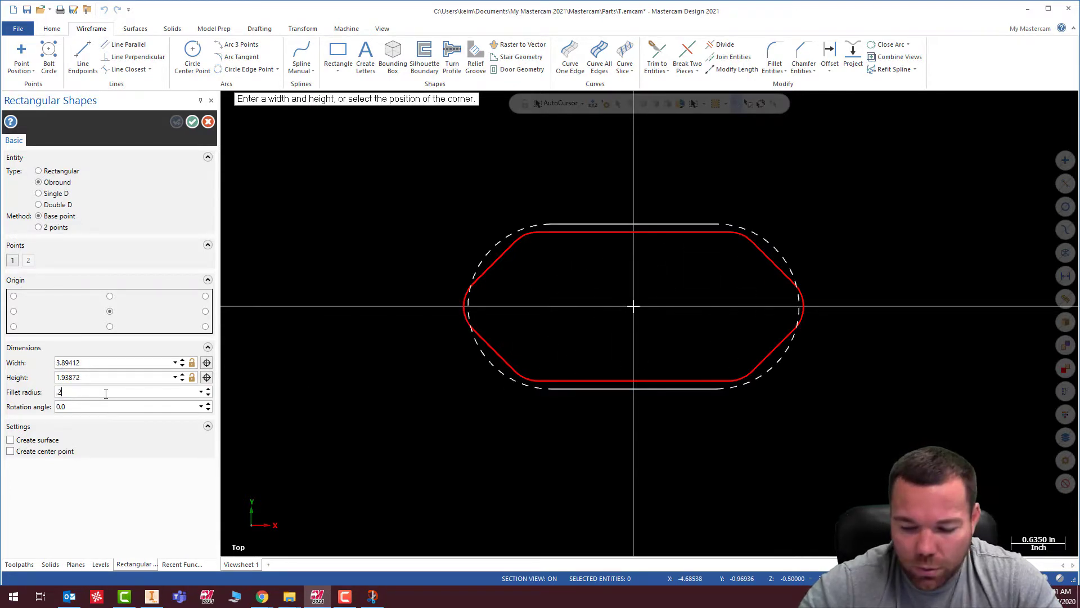
key(Tab)
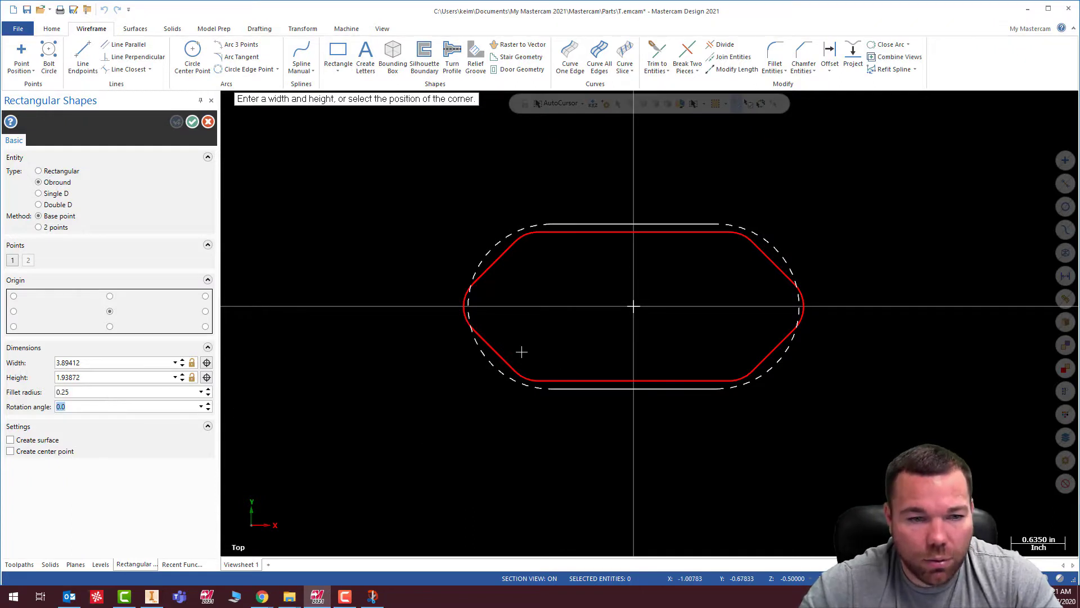
click(102, 378)
click(102, 363)
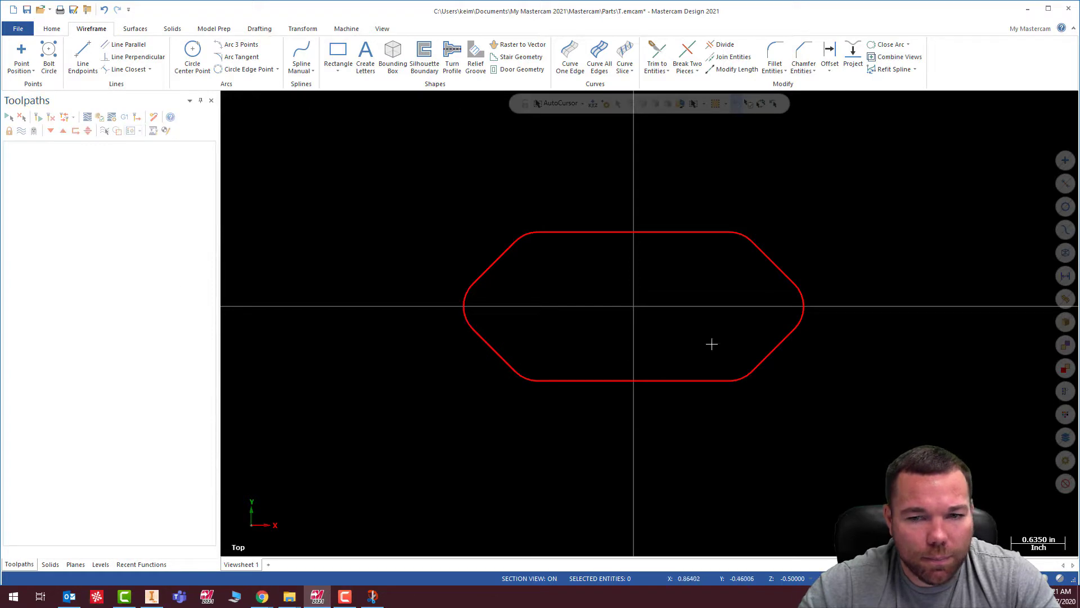
Step: Draw a rectangle anchored by its center on the origin, with width 2.0 and height 1.0
click(338, 72)
click(355, 86)
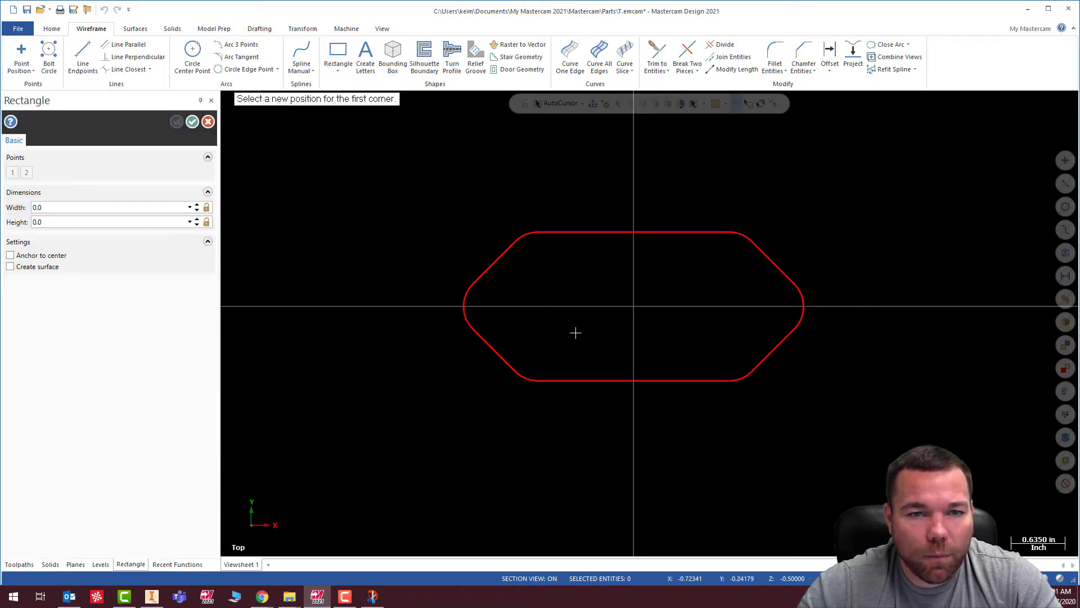
click(633, 307)
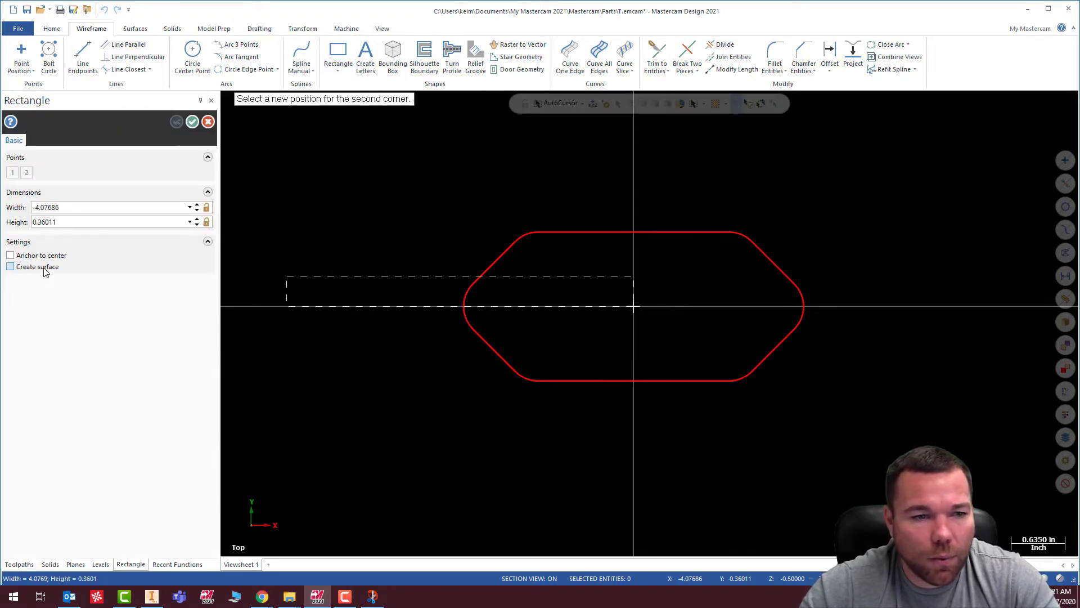
click(10, 256)
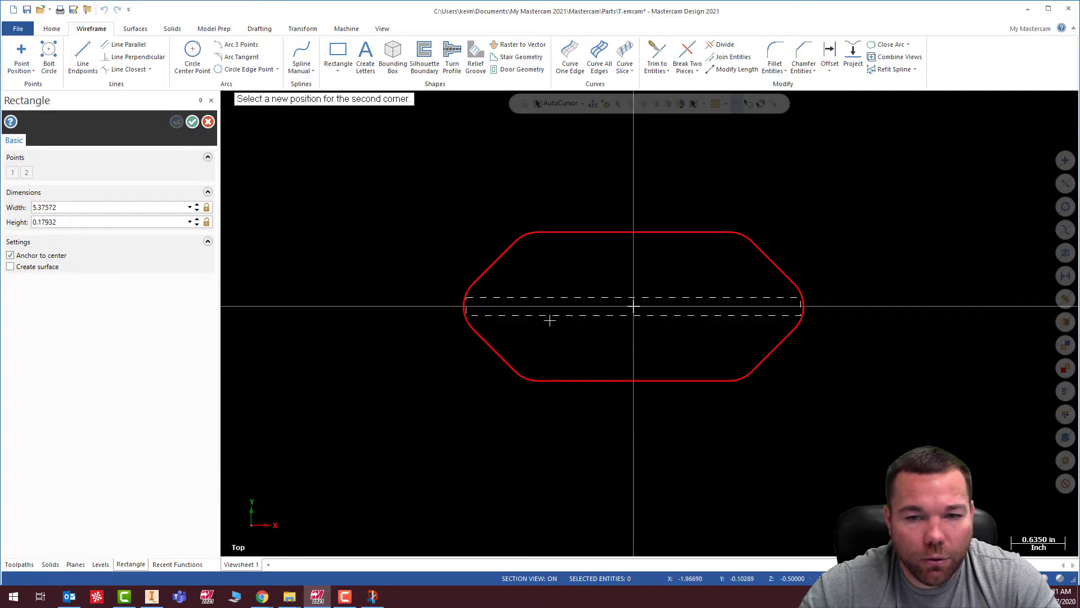
click(62, 207)
text(2.0)
key(Tab)
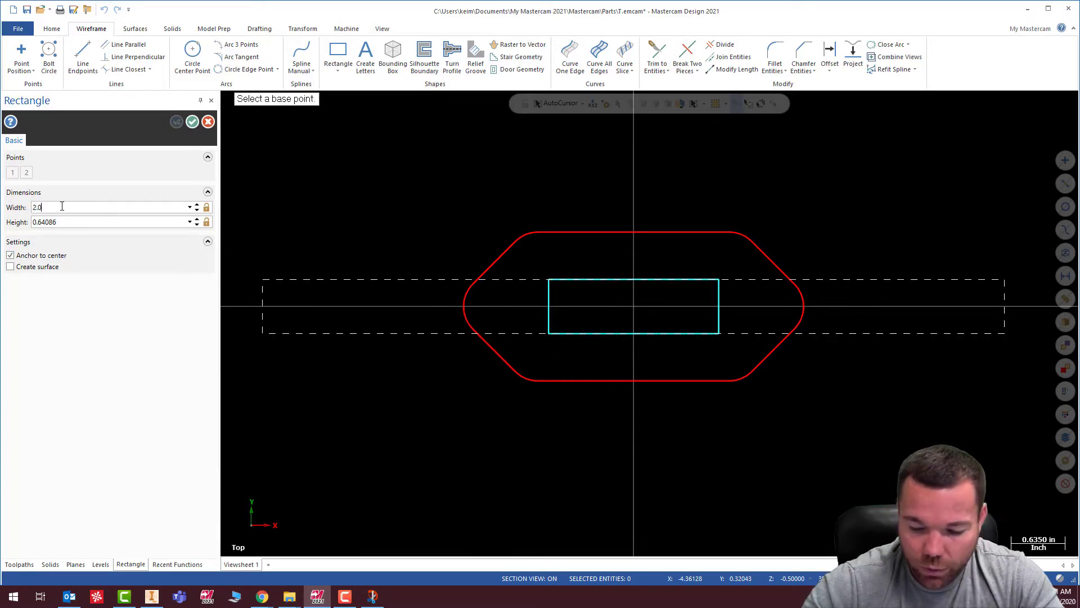
text(1.0)
key(Tab)
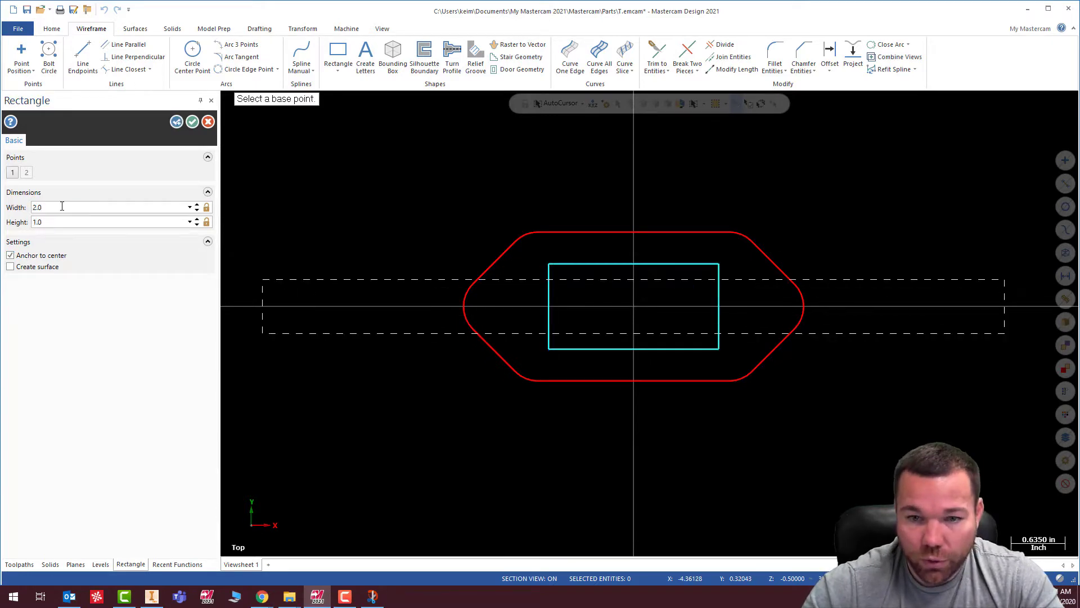
click(197, 123)
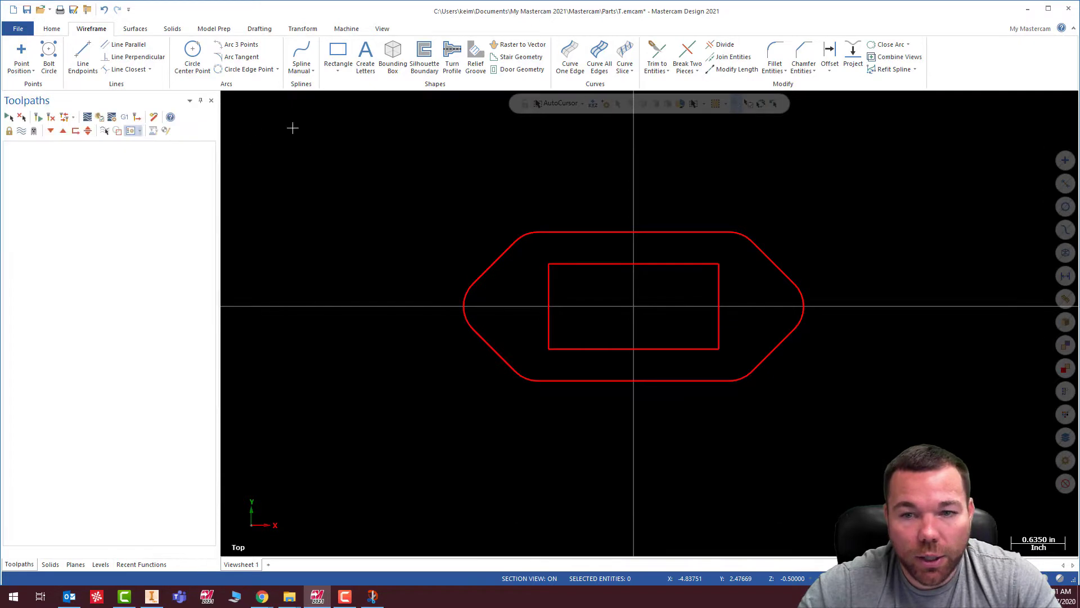
Step: Fillet all corners of the inner rectangle as one chain with a 0.25 radius
click(785, 71)
click(799, 94)
click(684, 263)
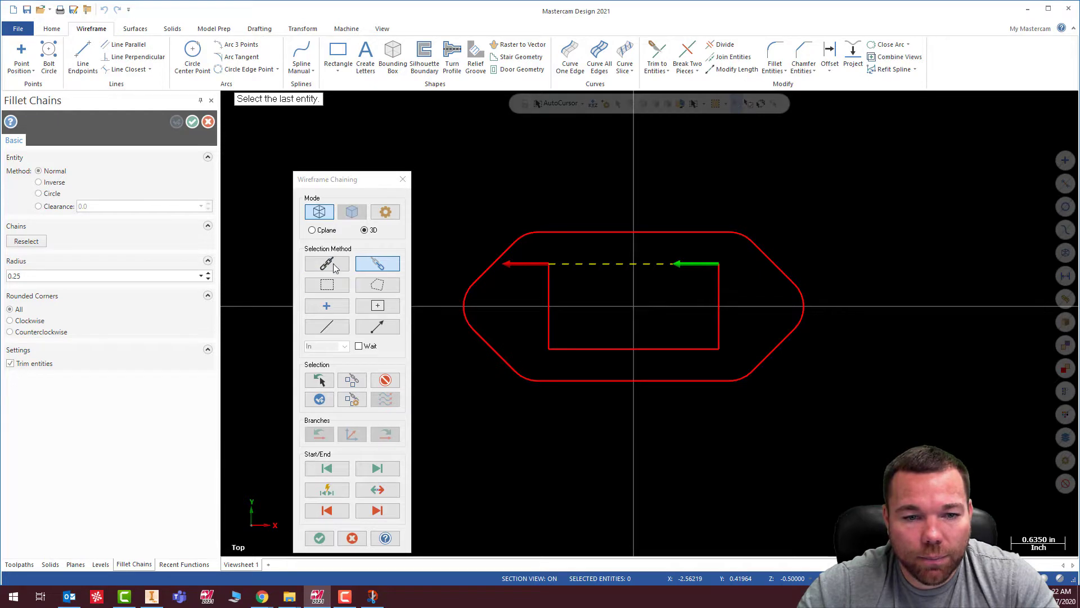
click(384, 380)
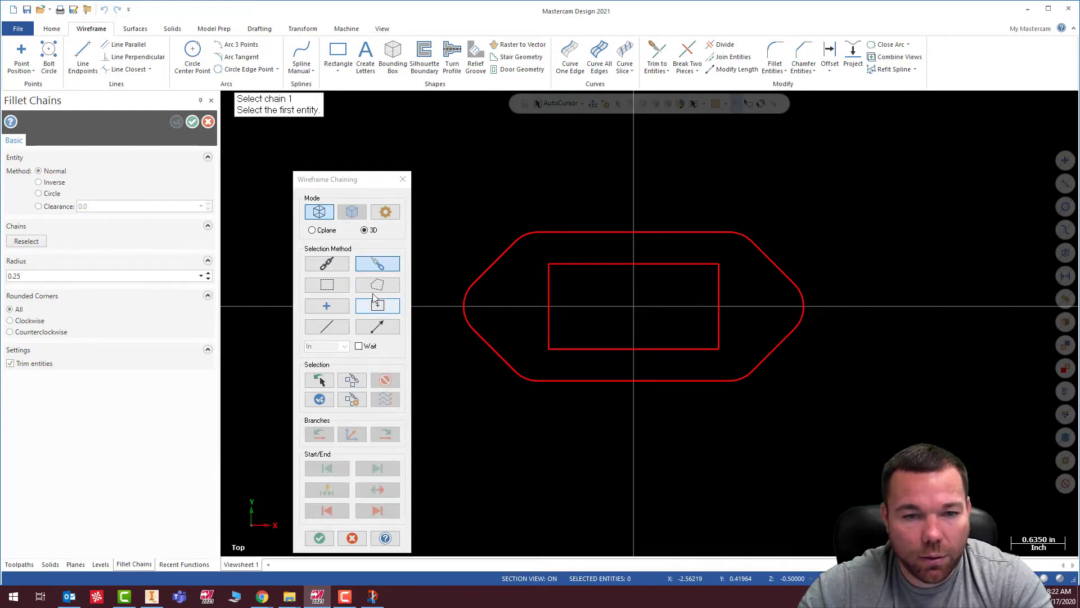
click(327, 263)
click(651, 264)
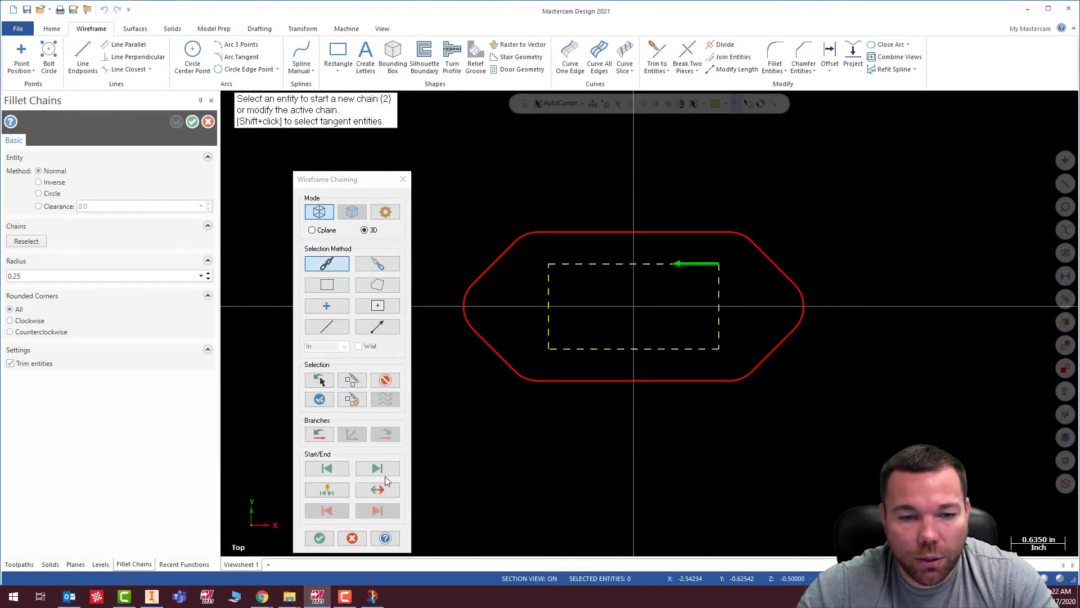
click(319, 538)
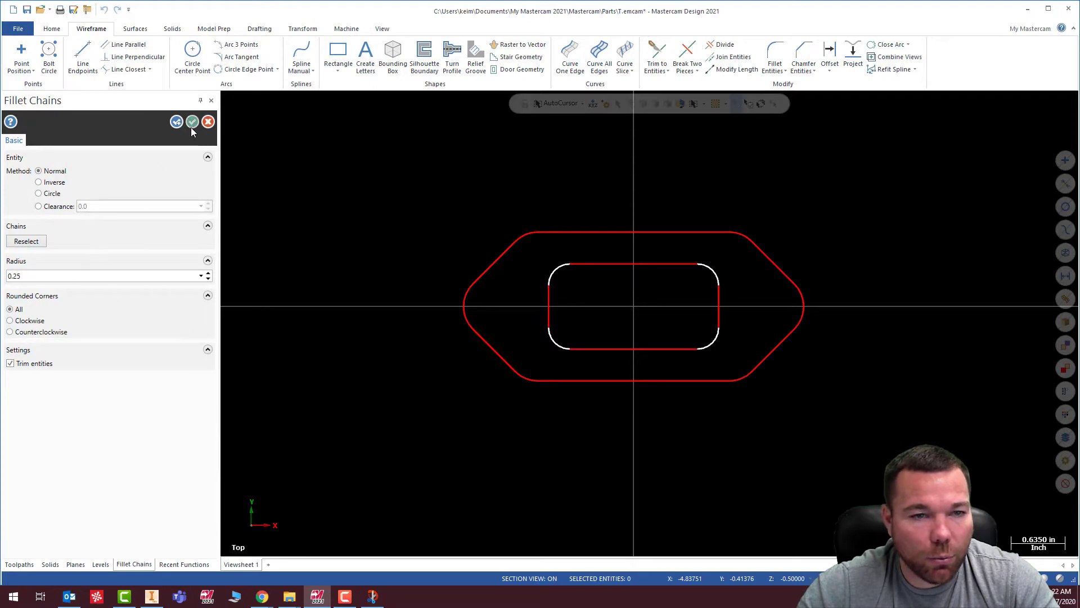
click(192, 122)
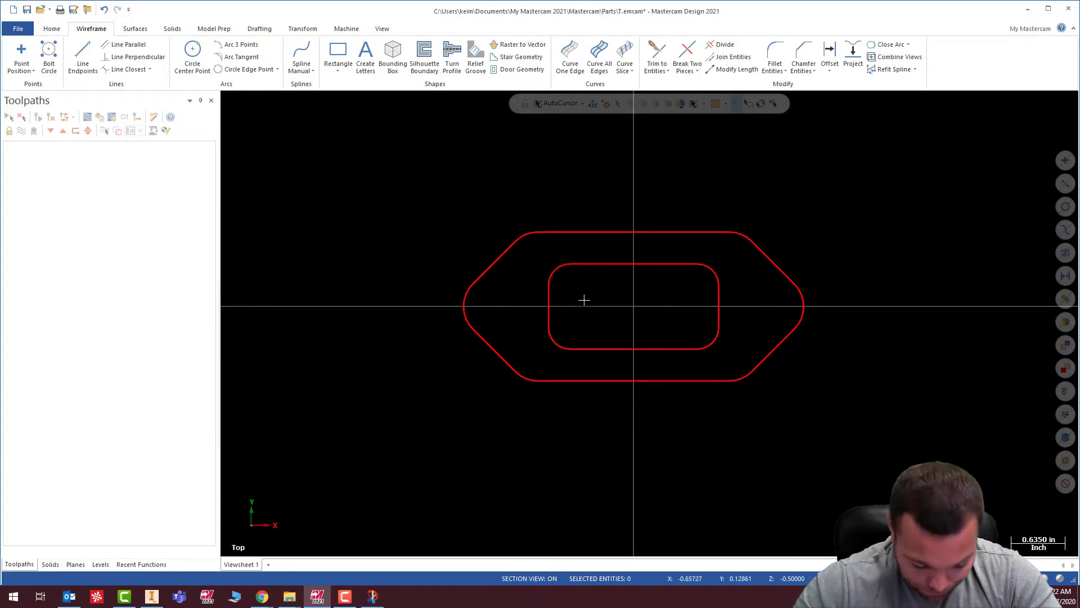
Step: Return to the top view and set the construction Z depth to 0.0
middle_drag(862, 414, 821, 315)
click(55, 31)
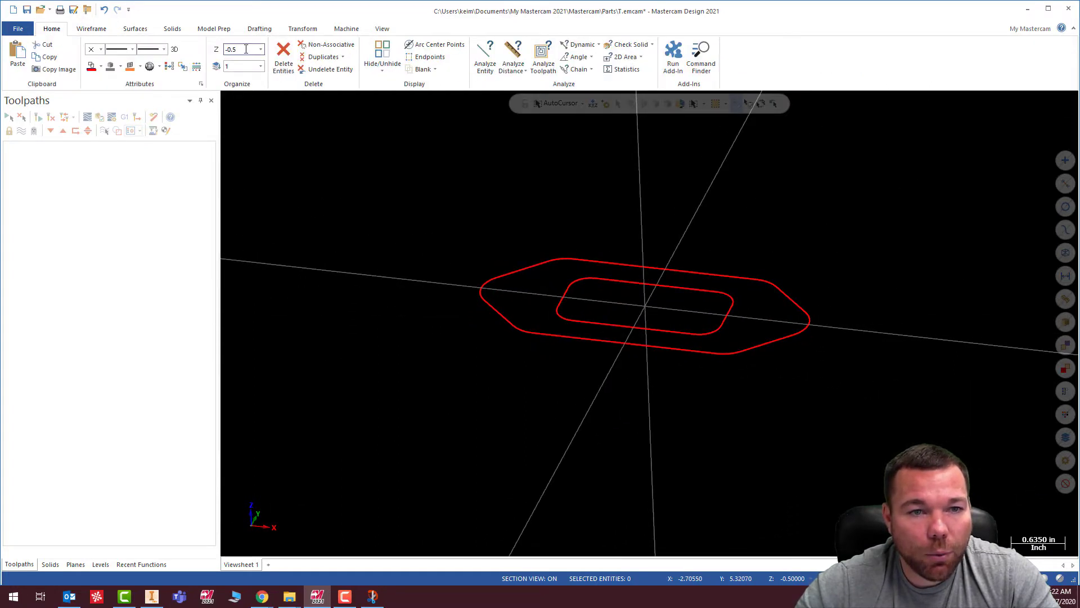
mouse_move(784, 293)
middle_down()
mouse_move(793, 255)
mouse_move(795, 281)
mouse_move(806, 273)
middle_up()
right_click(757, 220)
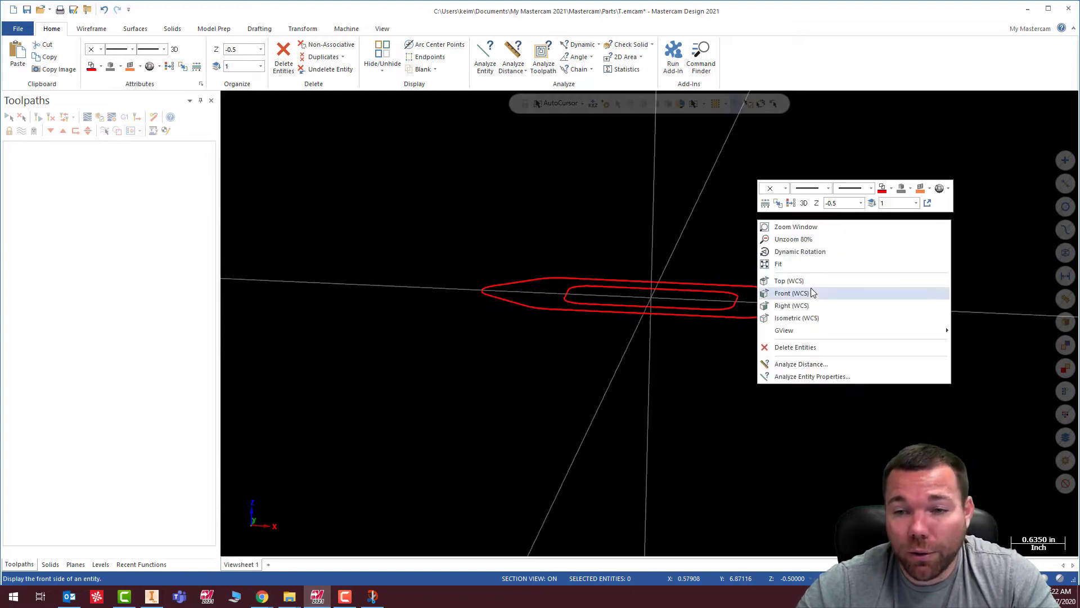
click(811, 282)
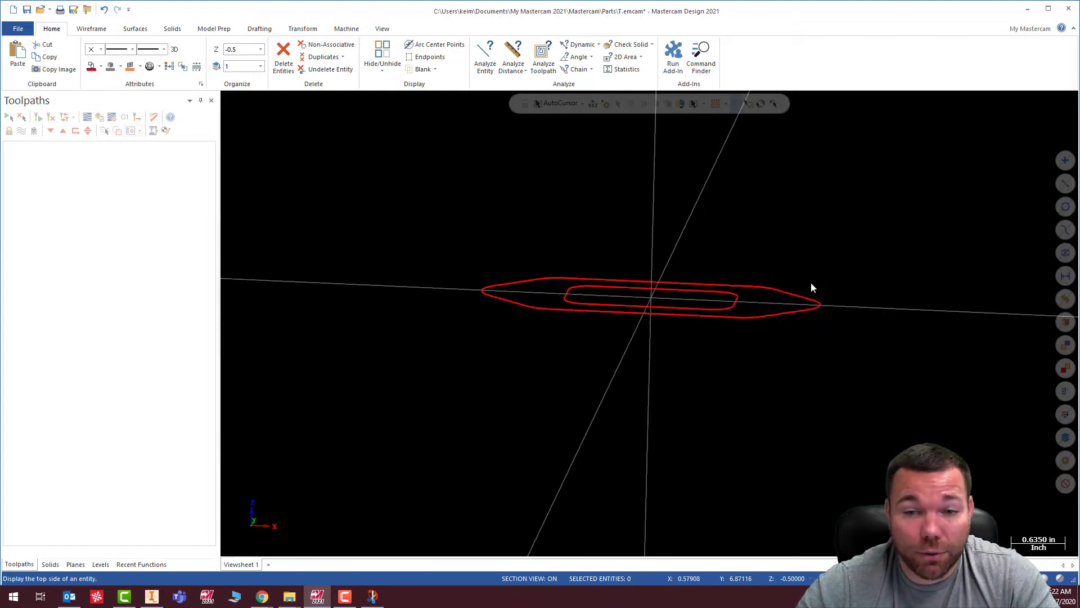
click(242, 48)
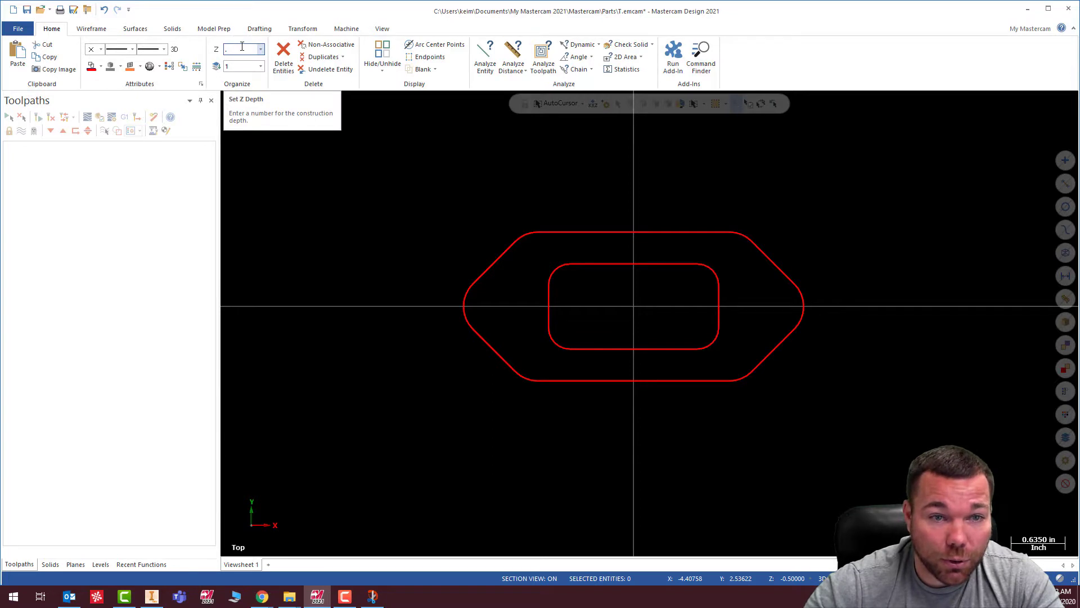
key(Return)
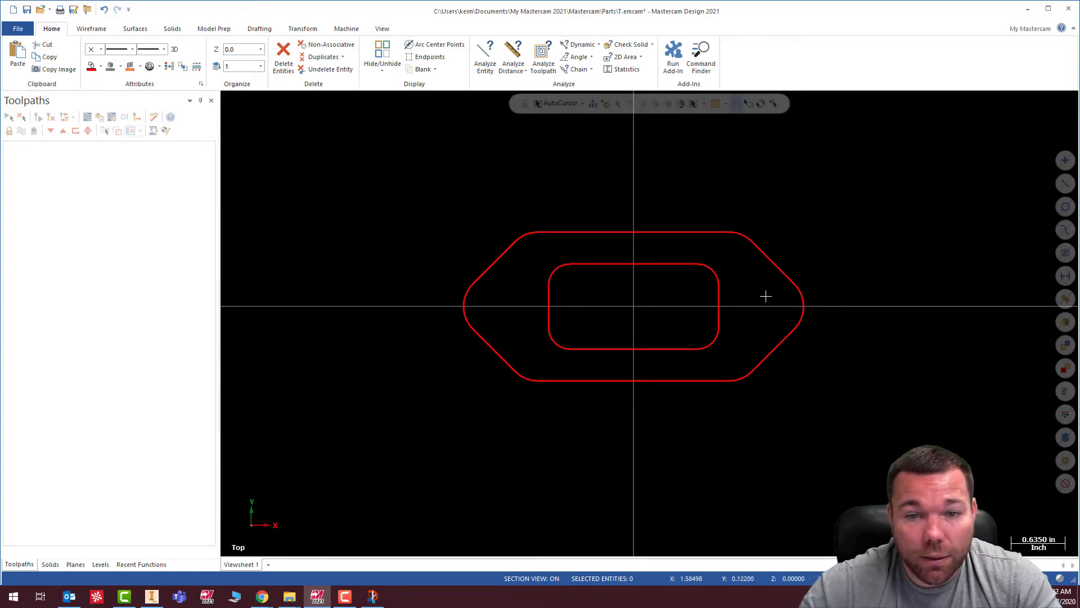
Step: Translate the inner rounded rectangle by -0.5 in Z with the Move method
drag(522, 257, 728, 359)
middle_drag(649, 323, 591, 198)
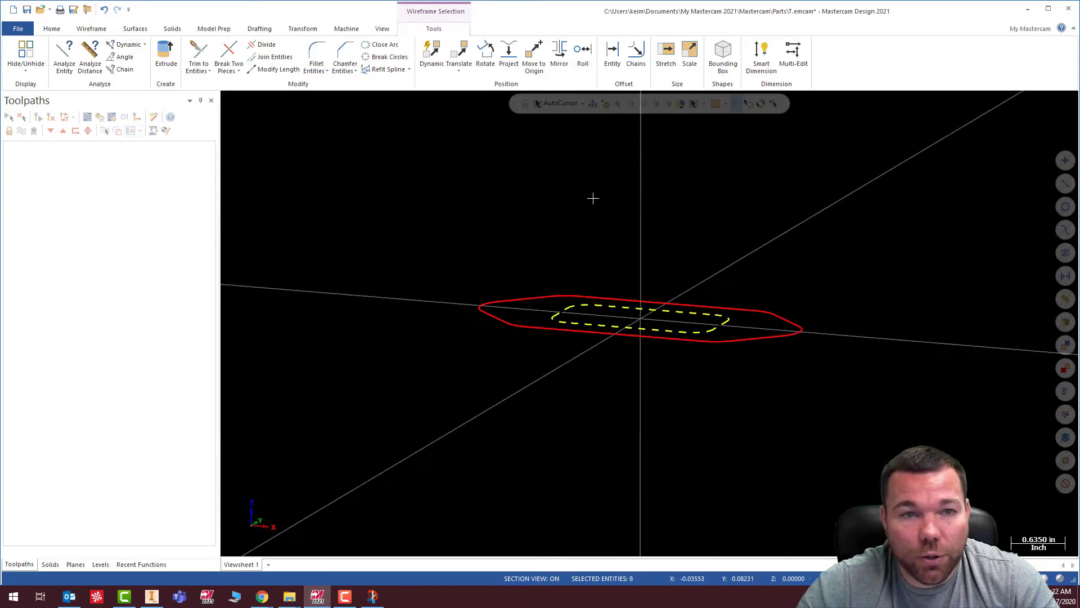
click(303, 29)
click(47, 74)
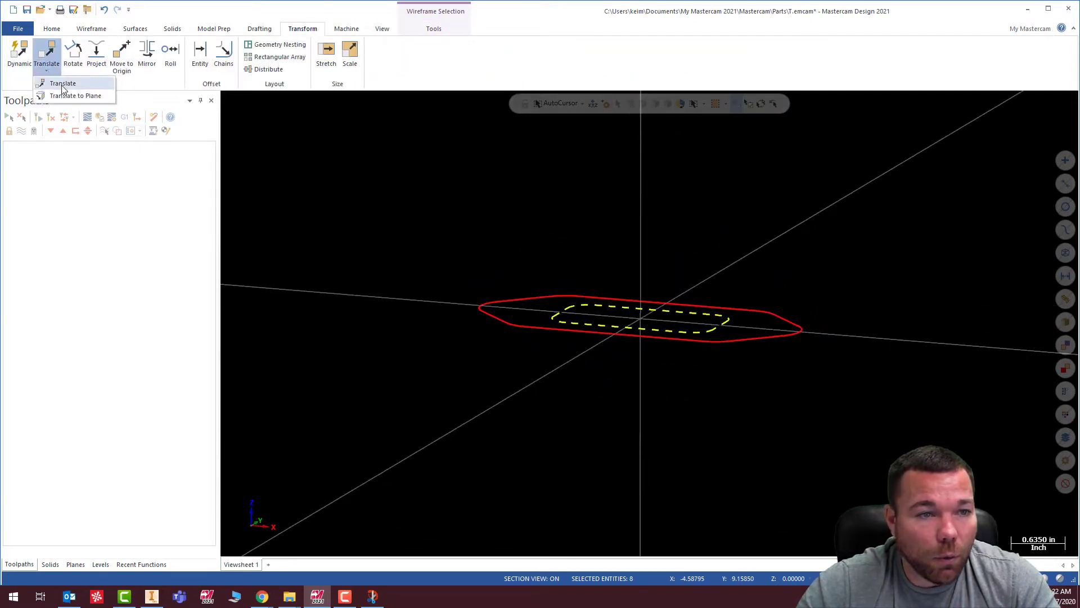
click(97, 83)
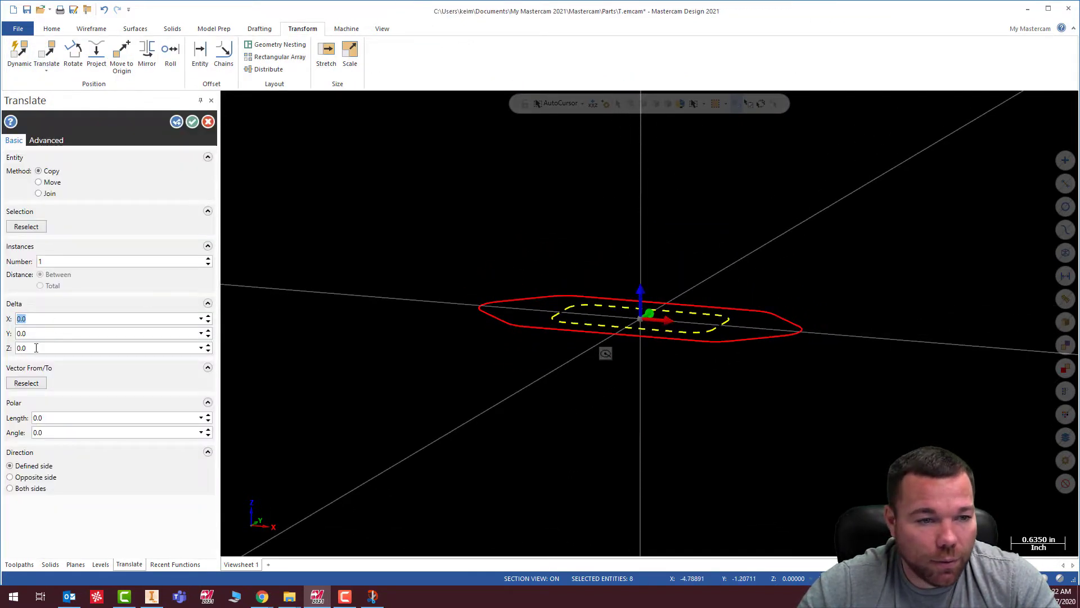
key(Tab)
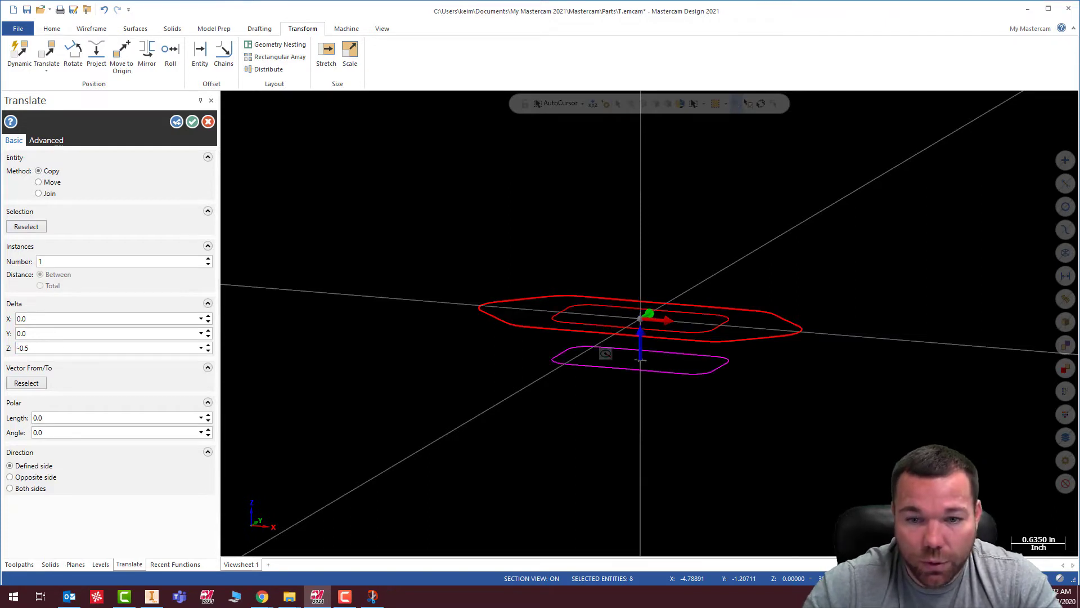
click(192, 122)
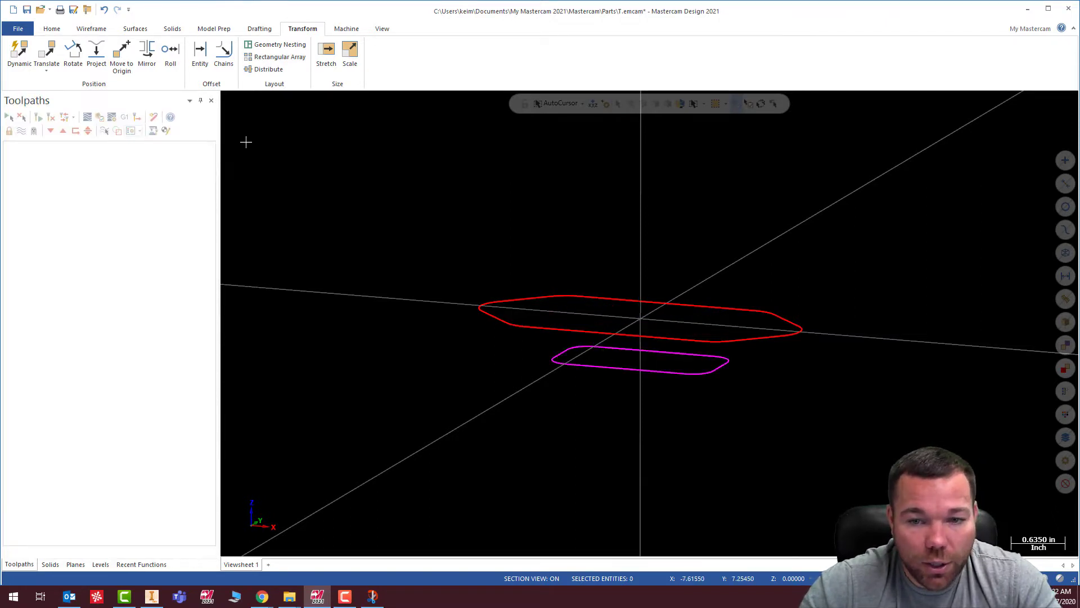
Step: Create a ruled surface from the outer outline to the lowered rectangle, starting both chains near matching upper-right corners, and undo it
mouse_move(715, 249)
middle_down()
mouse_move(744, 239)
mouse_move(776, 103)
mouse_move(747, 248)
mouse_move(787, 289)
mouse_move(731, 198)
mouse_move(617, 152)
mouse_move(658, 188)
mouse_move(678, 239)
mouse_move(668, 215)
middle_up()
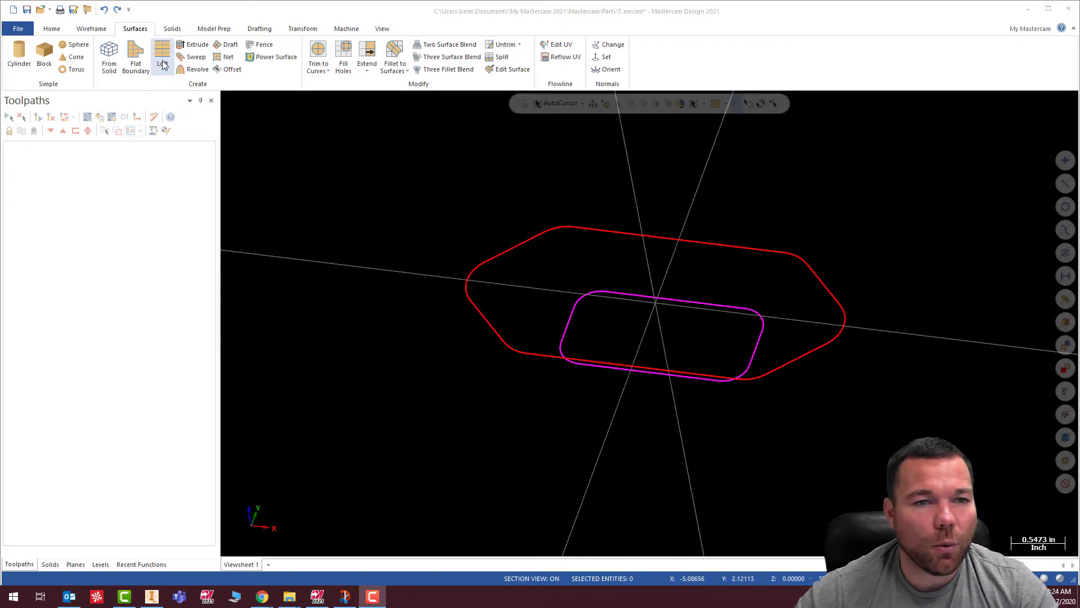
click(163, 59)
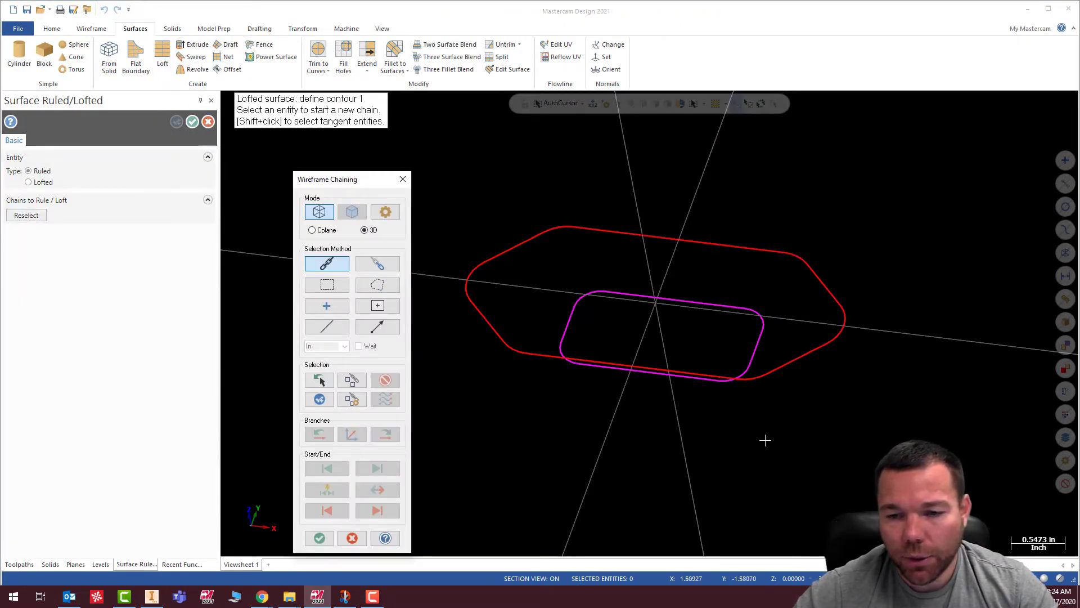
click(808, 267)
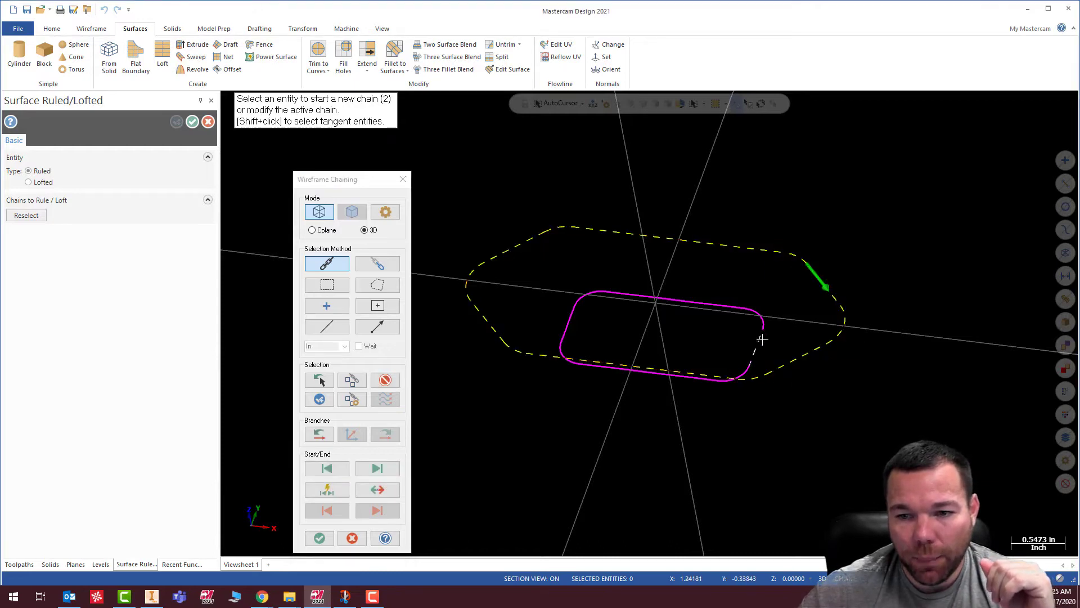
click(746, 313)
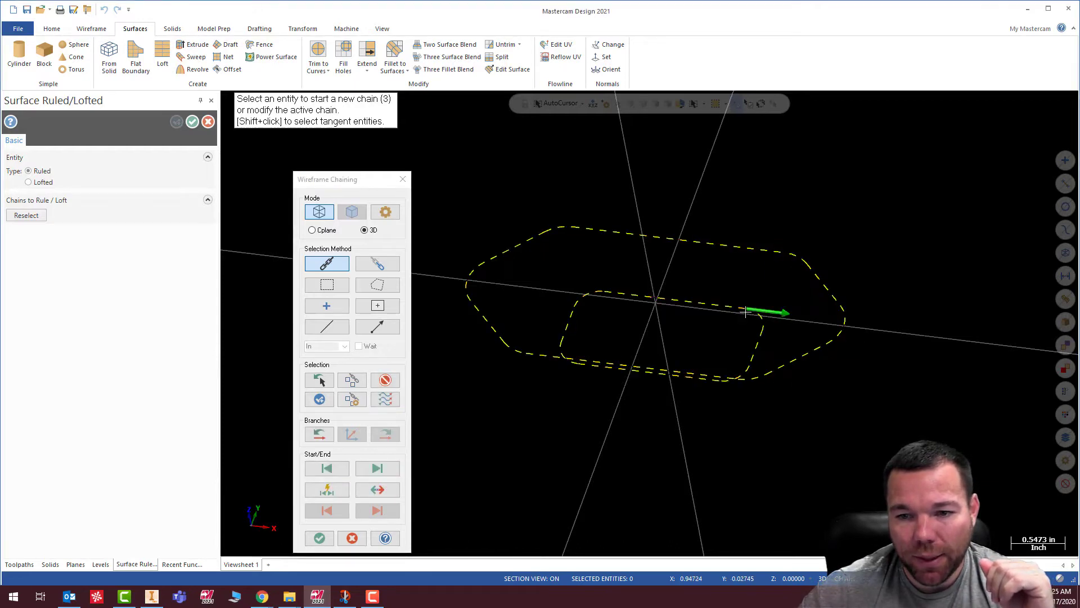
click(319, 537)
mouse_move(633, 343)
middle_down()
mouse_move(687, 412)
mouse_move(623, 398)
mouse_move(748, 313)
mouse_move(774, 386)
mouse_move(727, 383)
mouse_move(714, 299)
mouse_move(632, 337)
mouse_move(670, 386)
mouse_move(581, 306)
middle_up()
scroll(748, 313, up, 2)
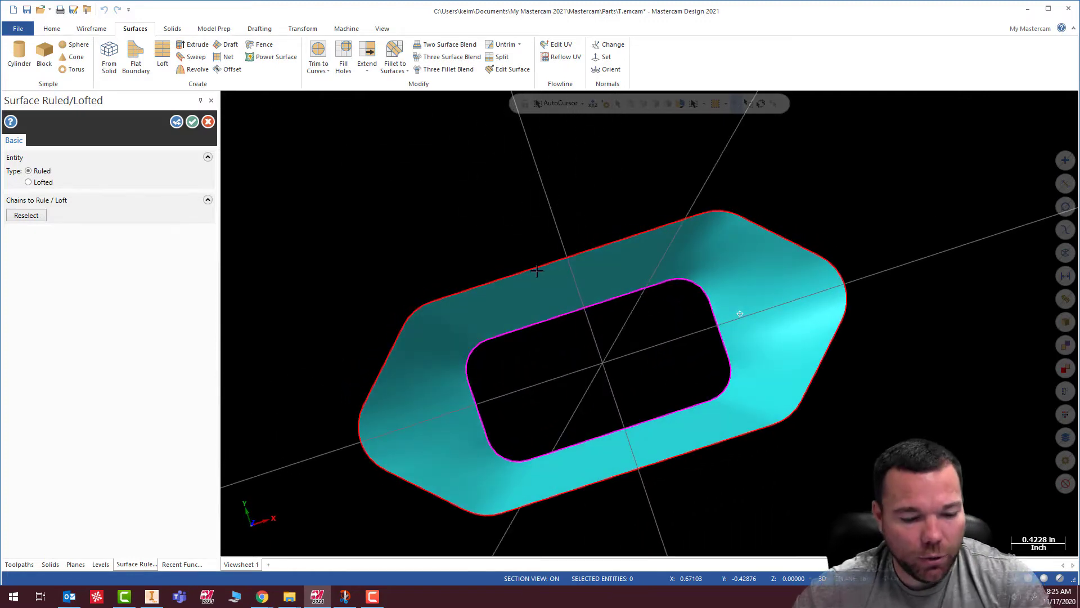
click(204, 125)
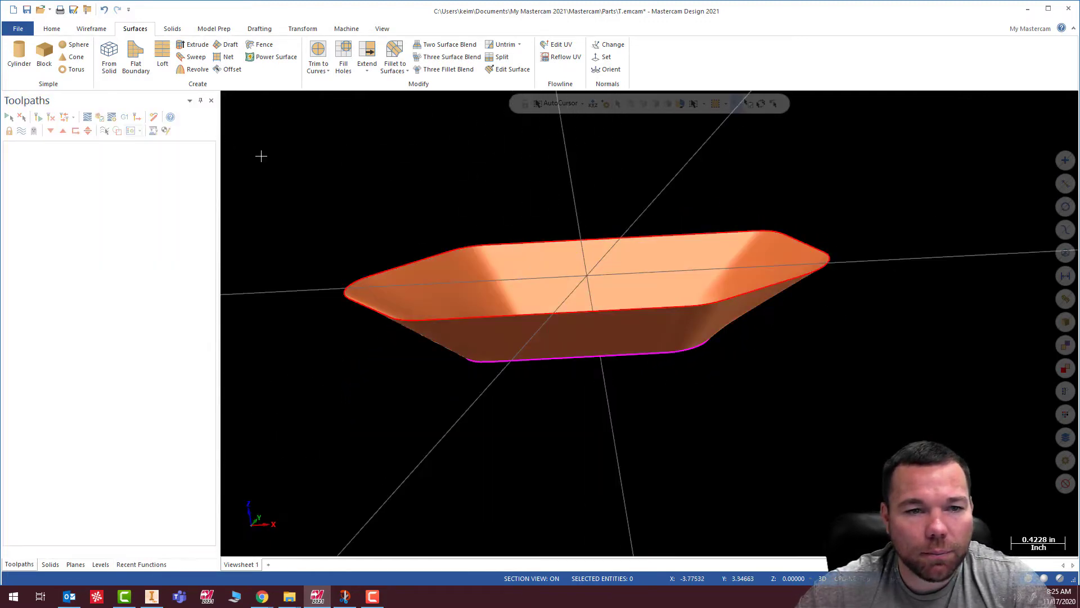
click(106, 10)
middle_drag(652, 190, 689, 227)
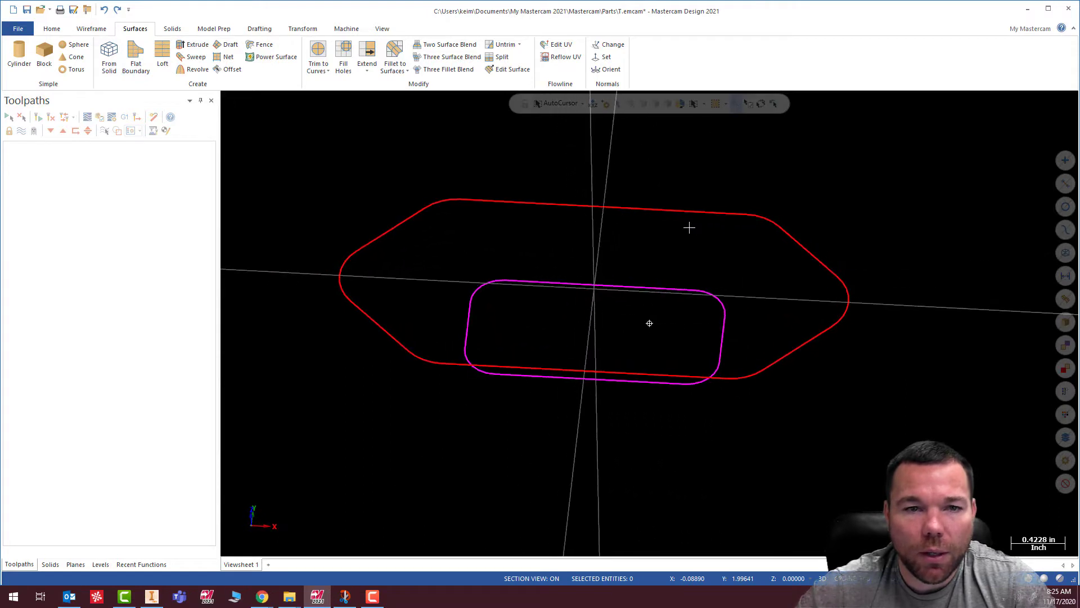
Step: Create a ruled surface with mismatched chain starts, the outer on its lower-right edge and the inner at its upper-right corner, and undo it
click(162, 52)
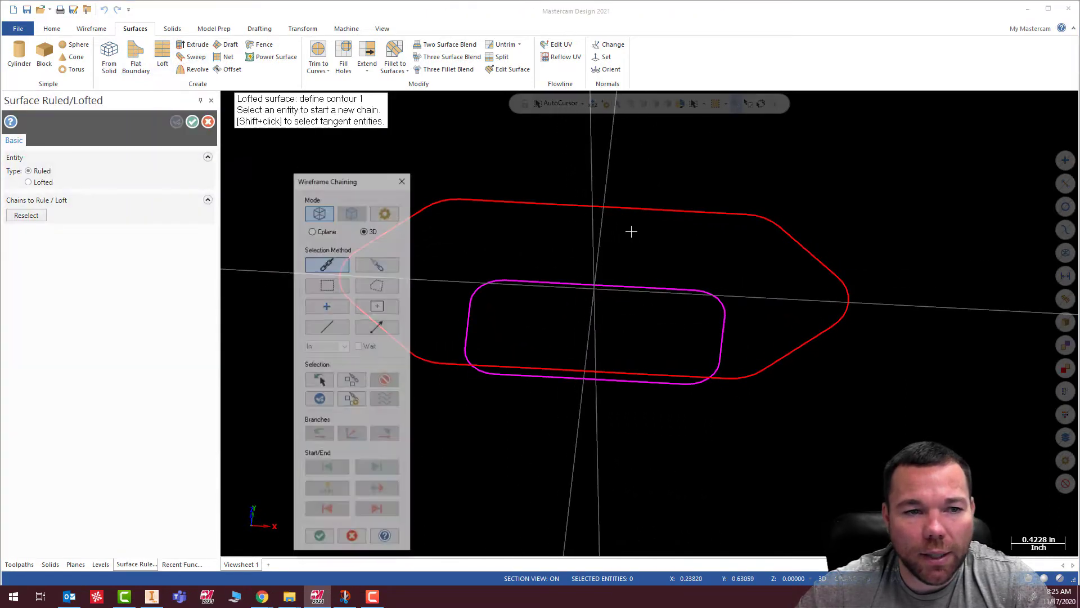
click(822, 328)
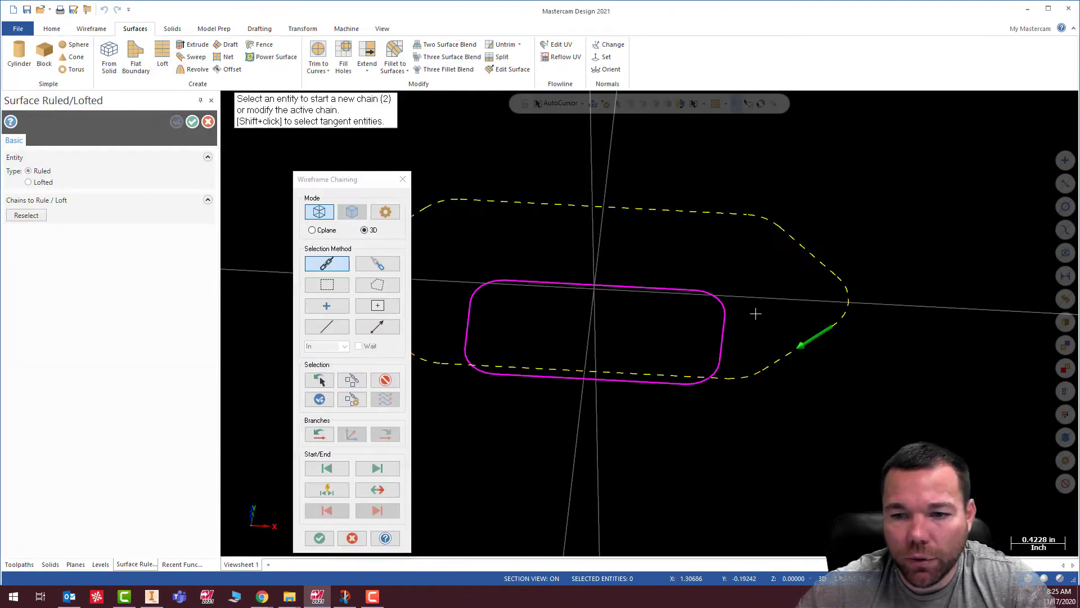
click(710, 290)
click(319, 539)
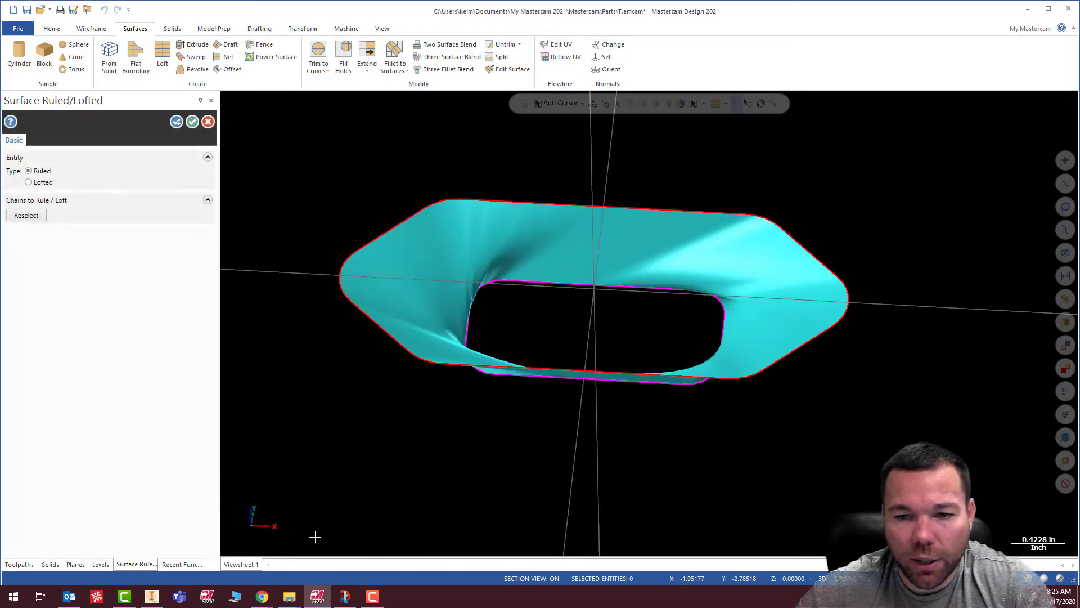
mouse_move(700, 271)
middle_down()
mouse_move(690, 259)
mouse_move(564, 253)
mouse_move(610, 215)
mouse_move(677, 185)
mouse_move(643, 210)
mouse_move(656, 224)
mouse_move(723, 209)
mouse_move(706, 225)
mouse_move(718, 241)
mouse_move(781, 227)
middle_up()
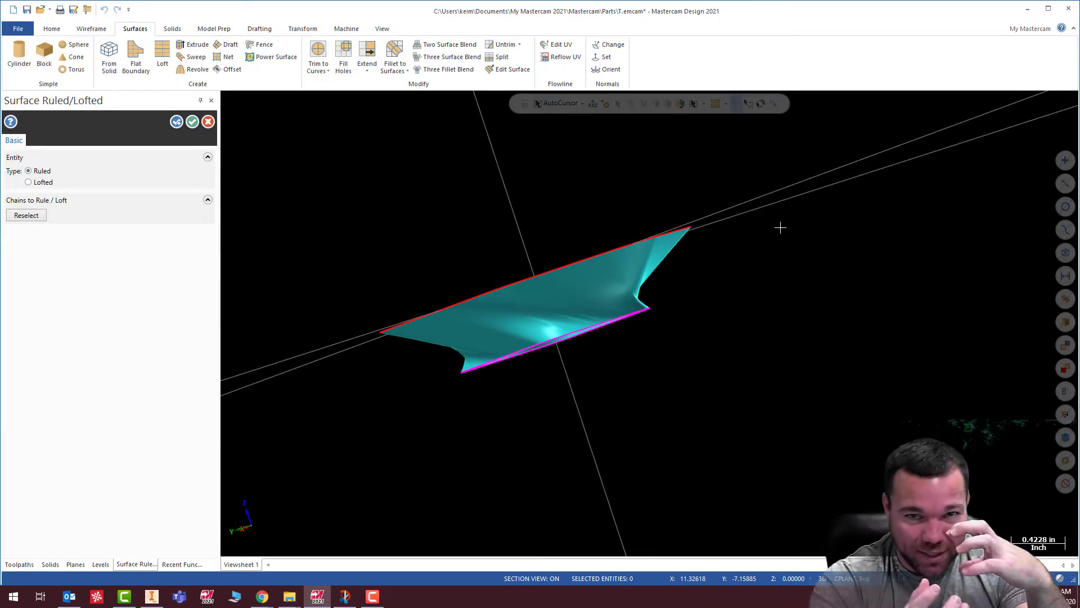
mouse_move(696, 277)
middle_down()
mouse_move(659, 282)
mouse_move(571, 242)
mouse_move(524, 297)
mouse_move(666, 282)
mouse_move(727, 147)
middle_up()
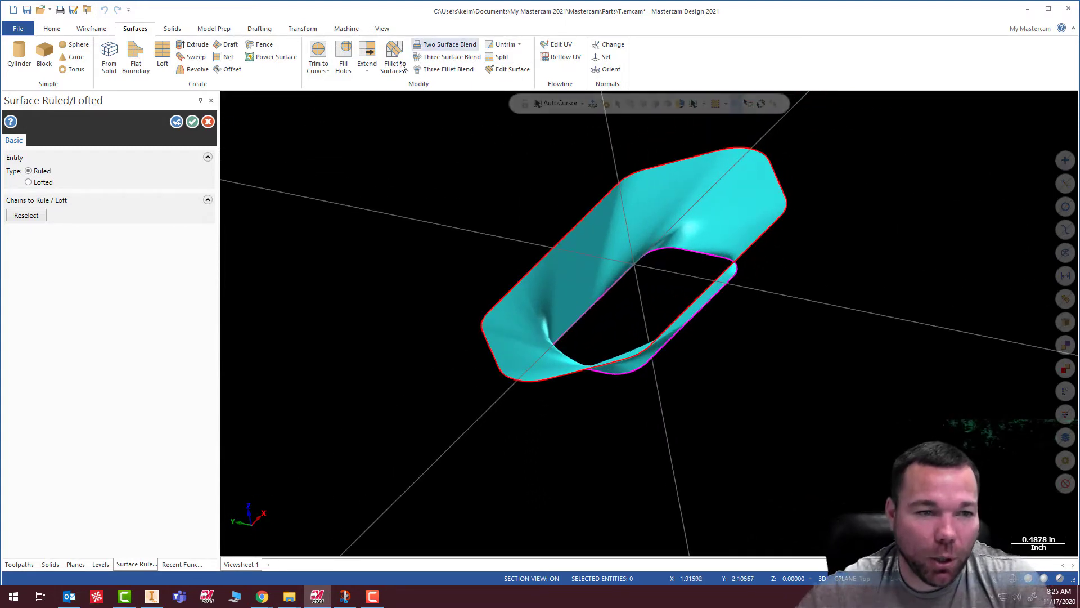
click(191, 126)
middle_drag(675, 281, 217, 65)
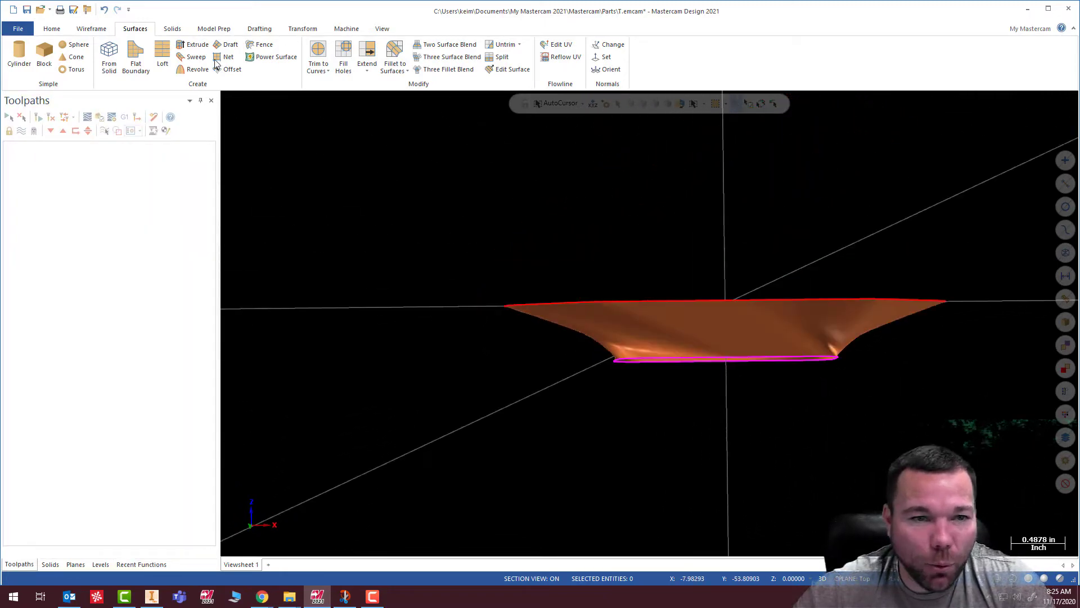
click(104, 10)
mouse_move(767, 376)
middle_down()
mouse_move(791, 290)
mouse_move(810, 323)
mouse_move(787, 320)
middle_up()
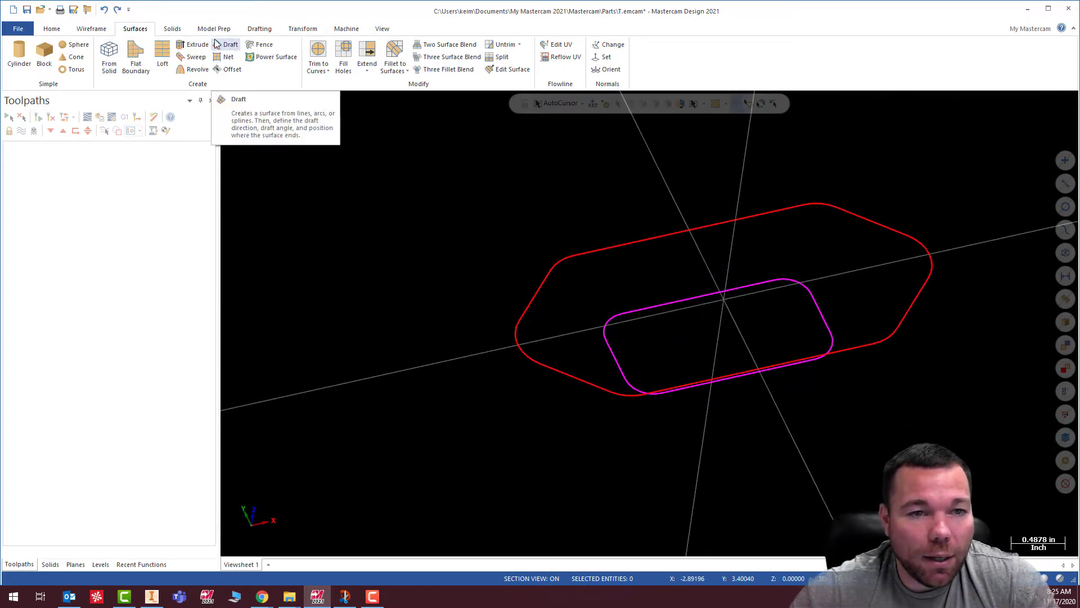
Step: Create a ruled surface with both chains starting at the upper-right corner arcs, examine its walls from several angles, and undo it
click(161, 57)
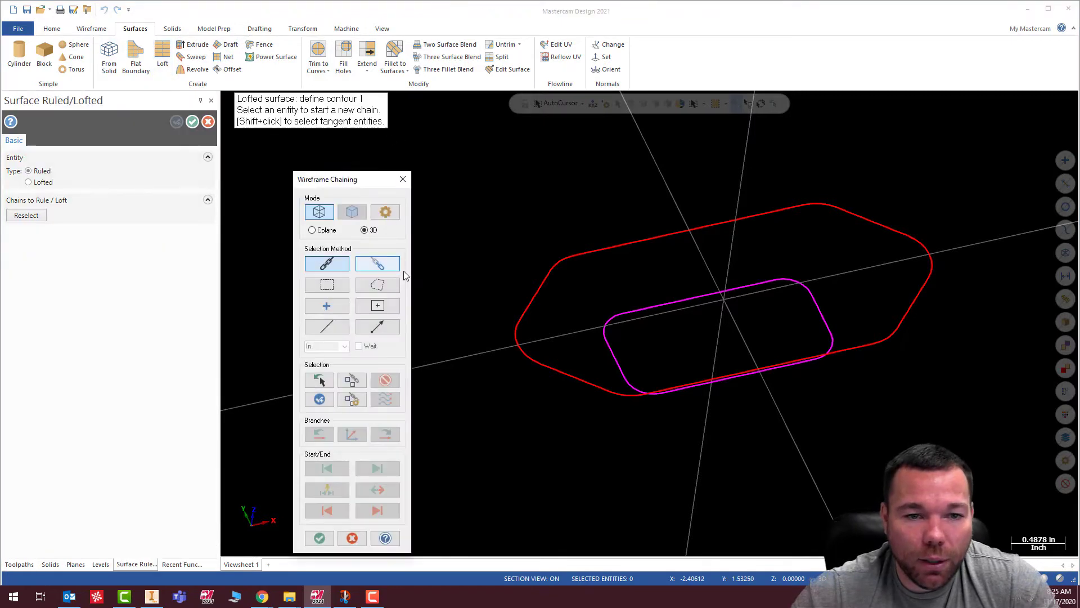
click(813, 208)
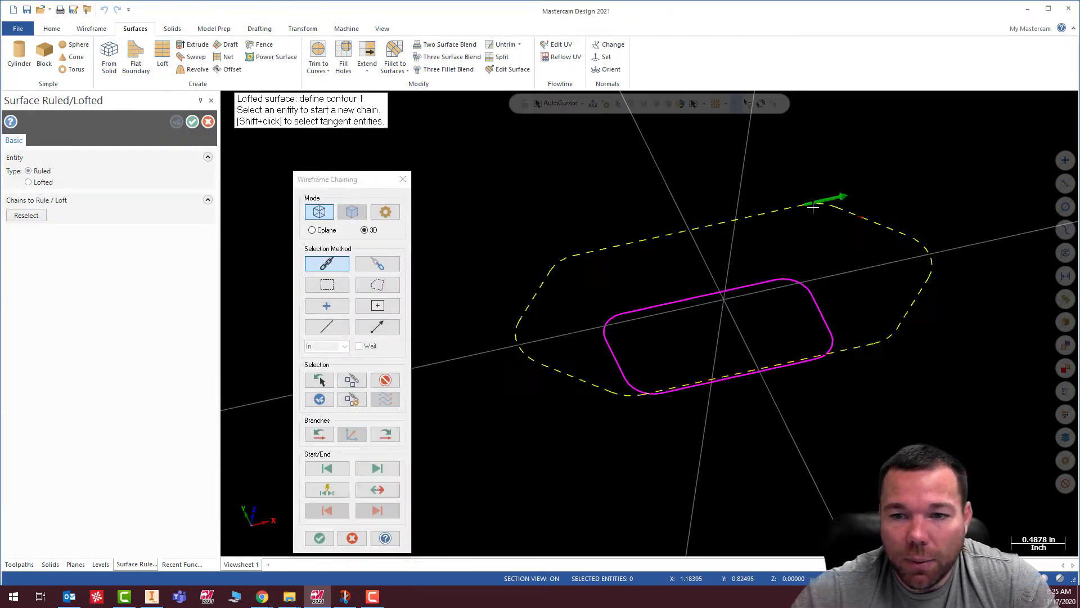
click(803, 282)
click(319, 539)
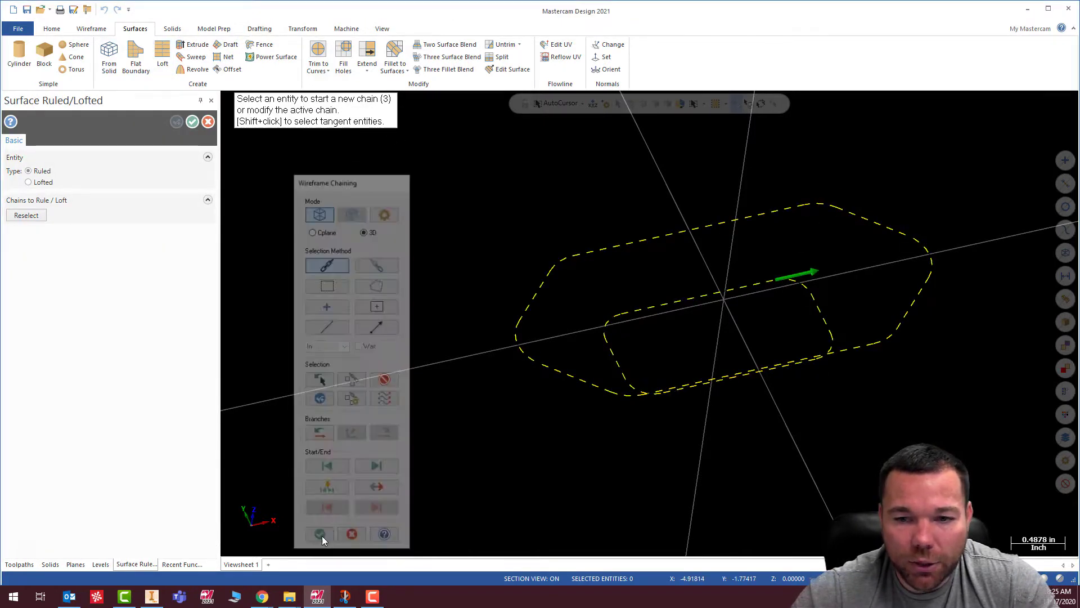
middle_drag(721, 340, 697, 229)
click(194, 123)
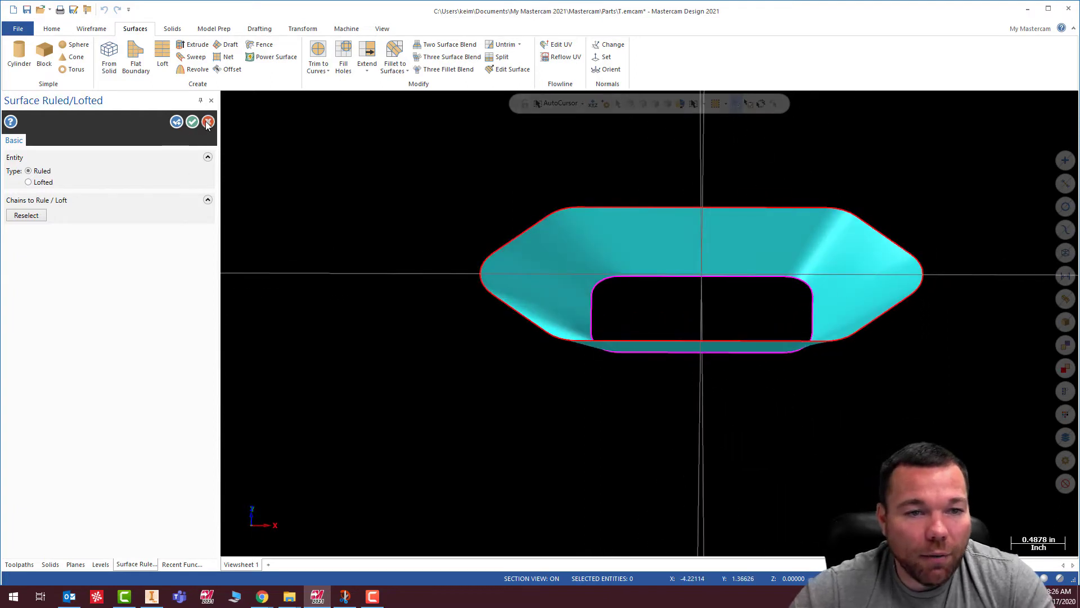
mouse_move(750, 248)
middle_down()
mouse_move(609, 131)
mouse_move(709, 186)
mouse_move(810, 203)
mouse_move(842, 244)
mouse_move(862, 227)
mouse_move(788, 217)
middle_up()
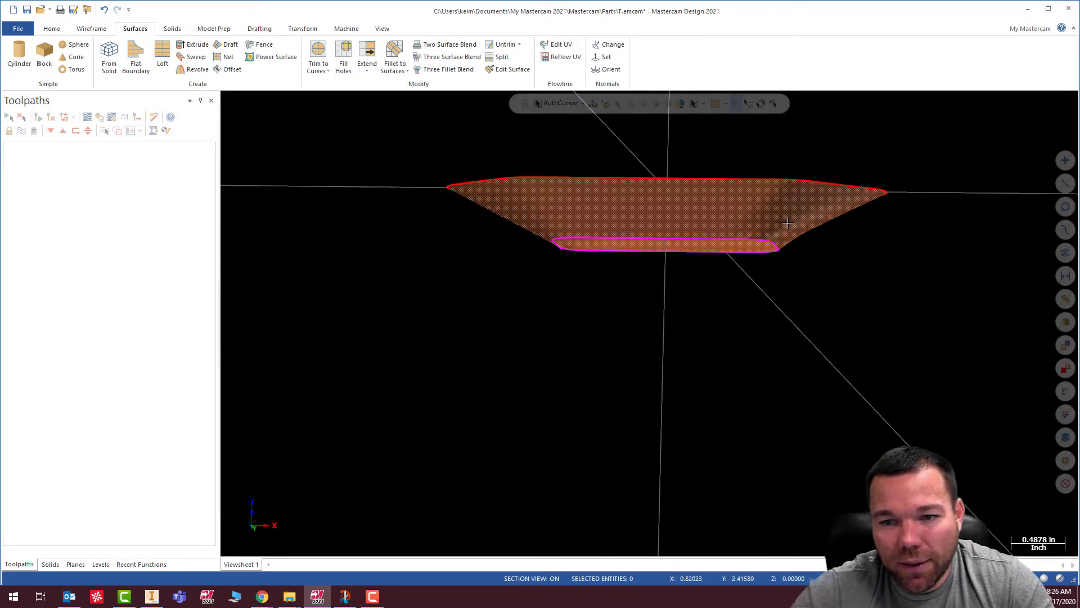
middle_drag(797, 265, 827, 326)
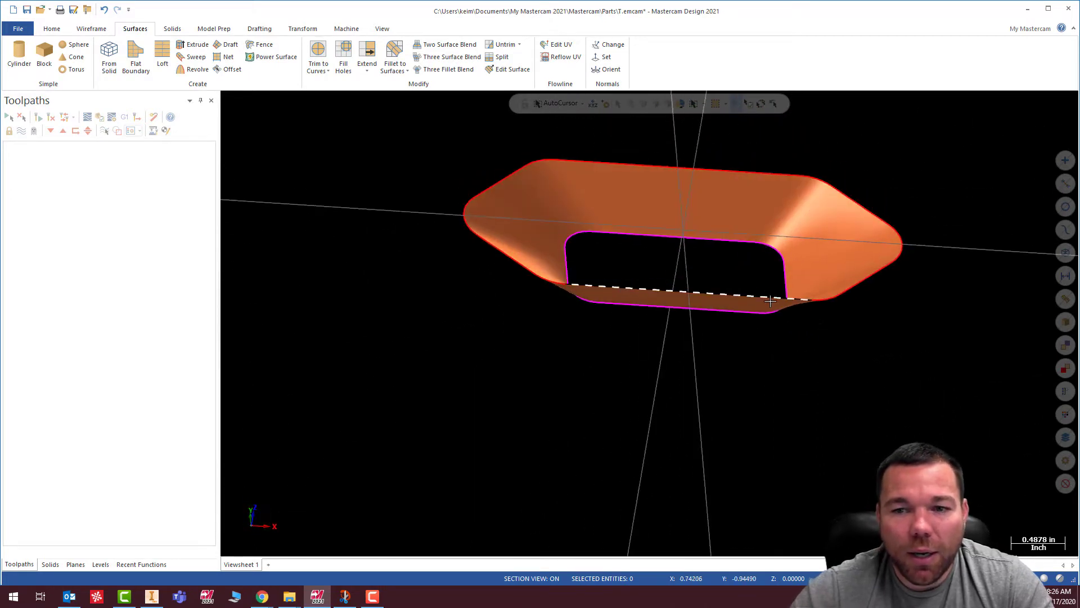
mouse_move(772, 241)
middle_down()
mouse_move(776, 233)
mouse_move(743, 282)
mouse_move(762, 251)
middle_up()
middle_drag(681, 254, 670, 225)
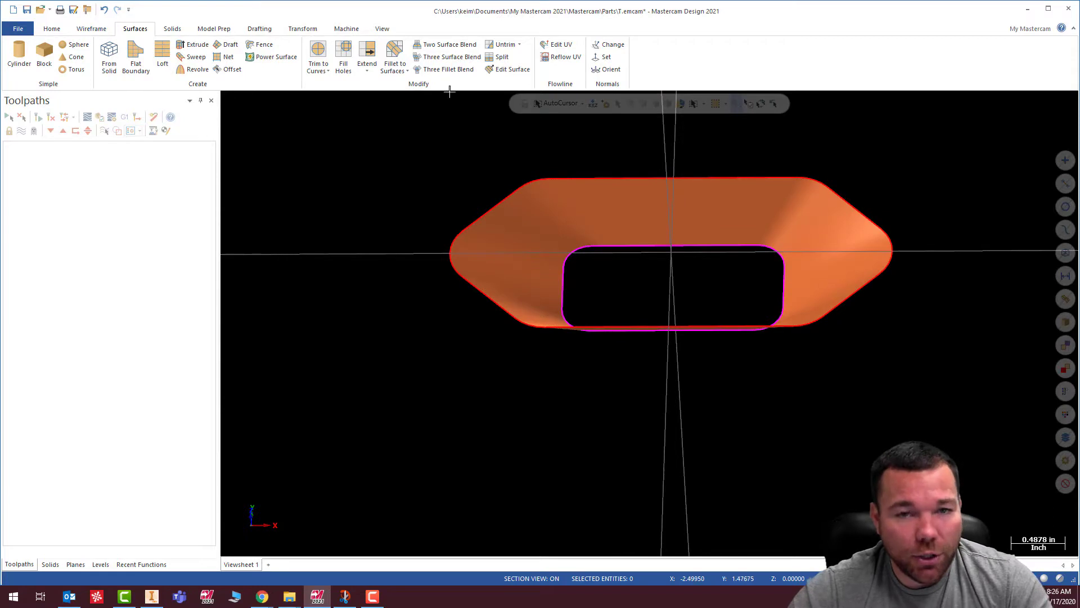
click(103, 9)
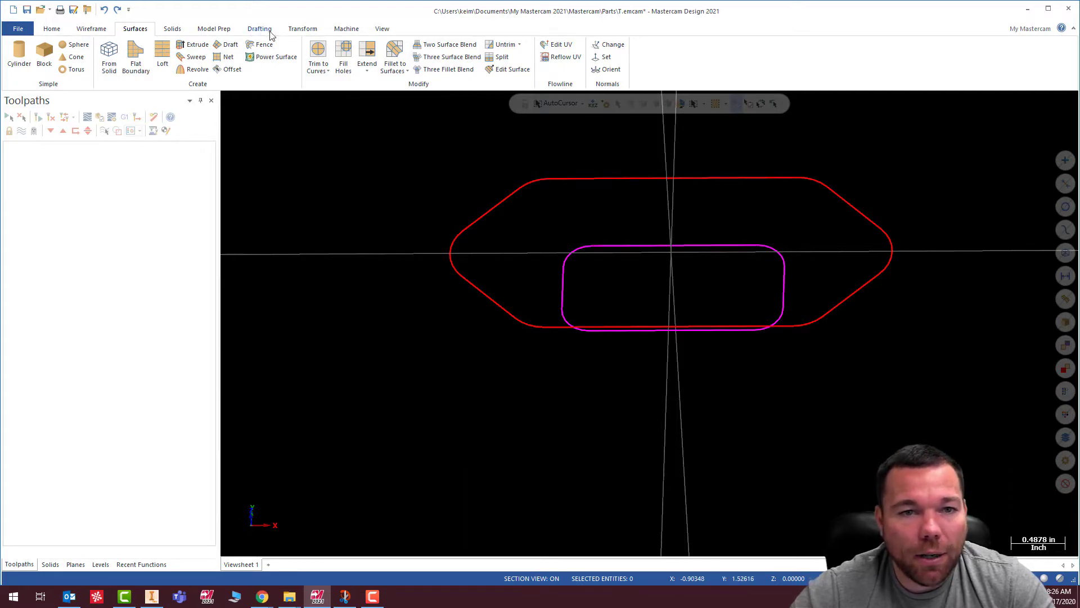
Step: Break the upper straight line of the outer outline and that of the lowered rectangle into two pieces at their midpoints
click(52, 29)
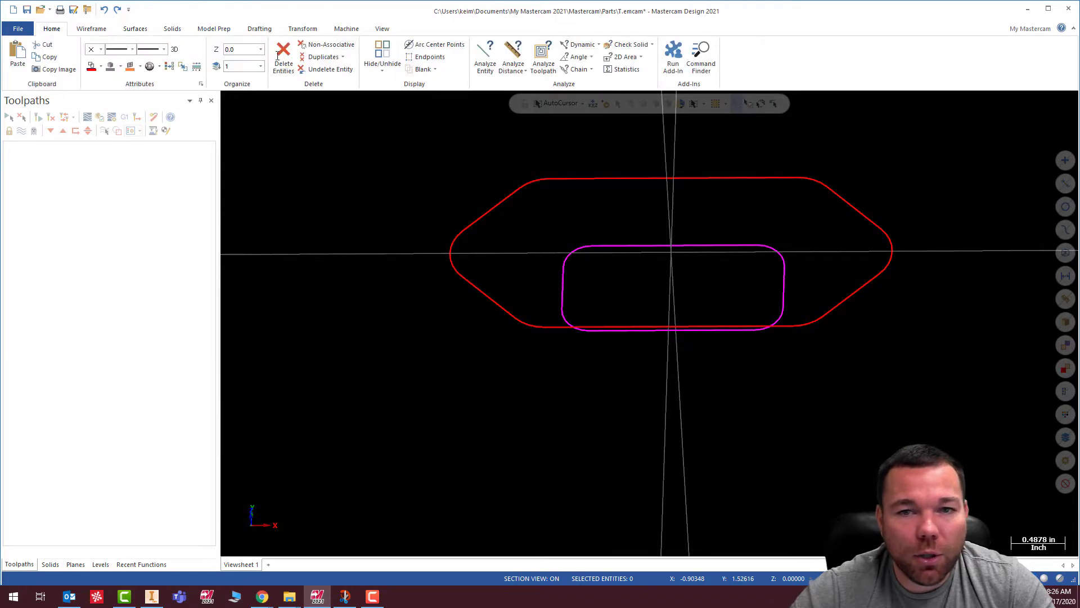
click(91, 30)
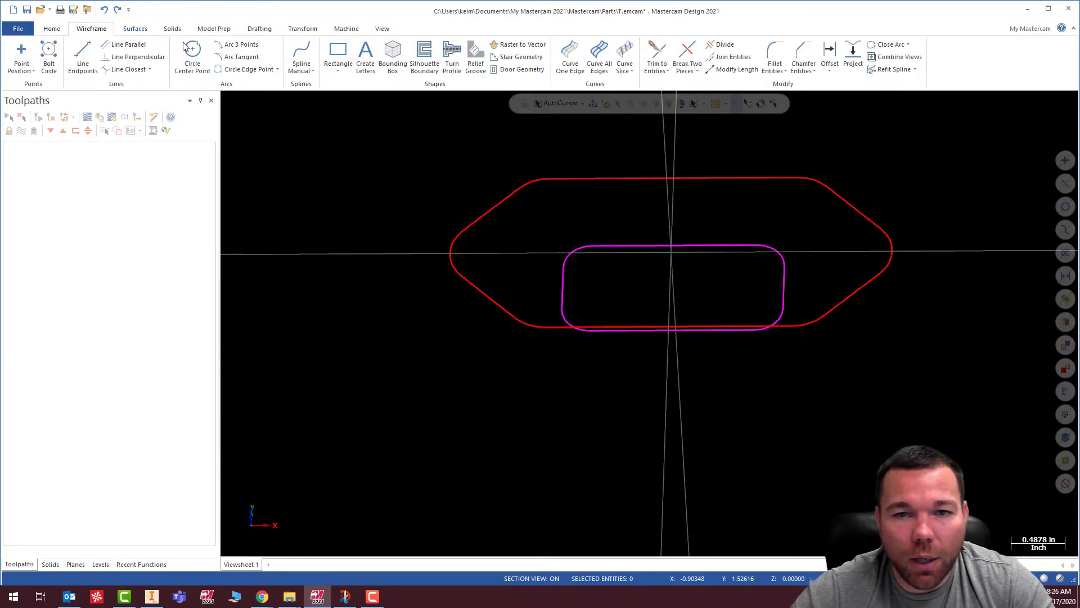
click(690, 57)
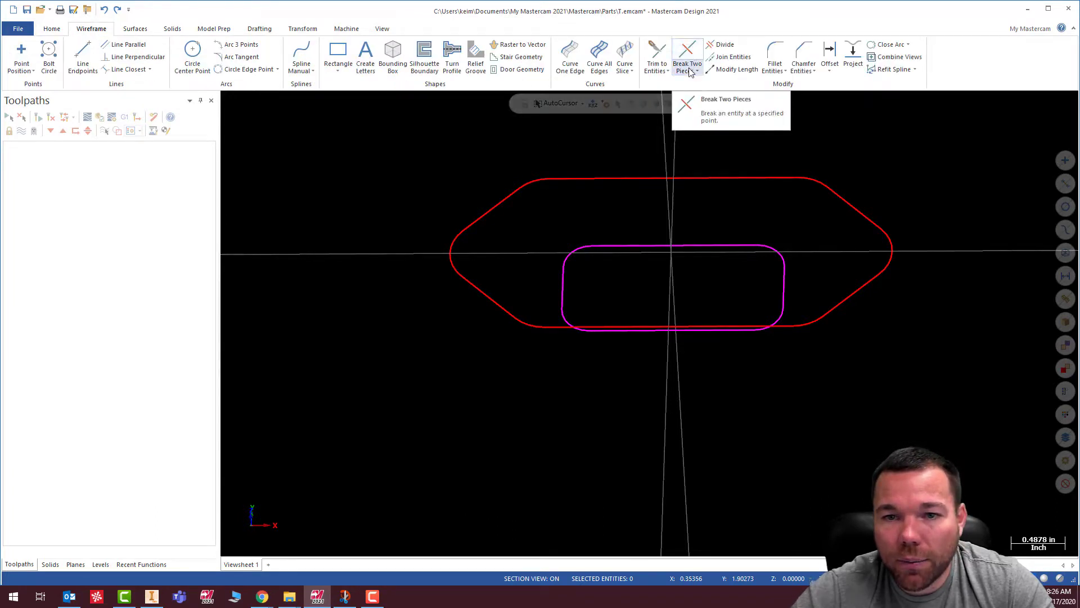
click(664, 177)
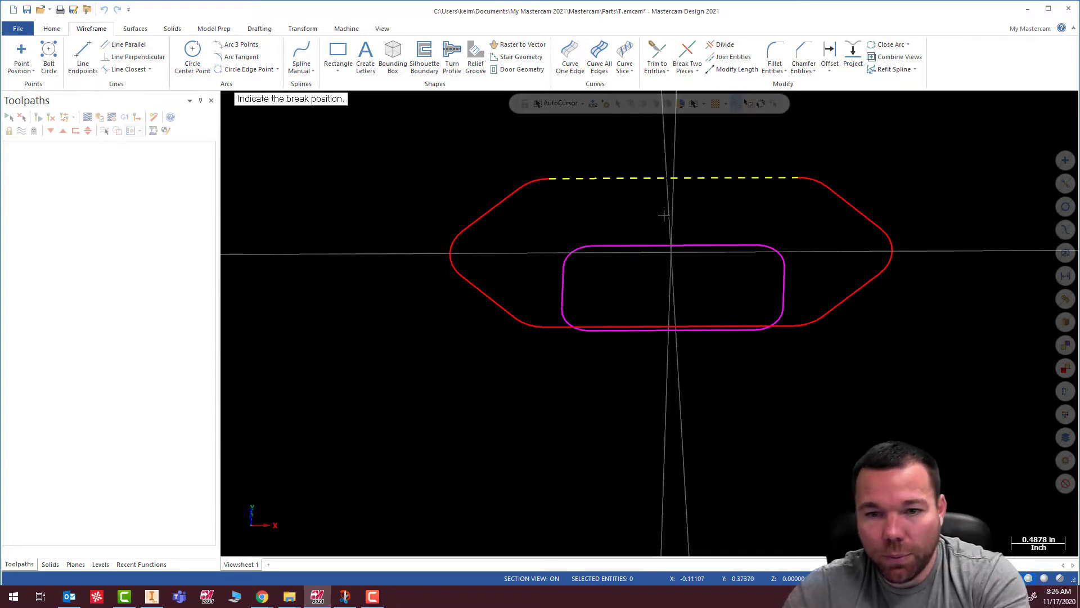
click(678, 178)
click(666, 246)
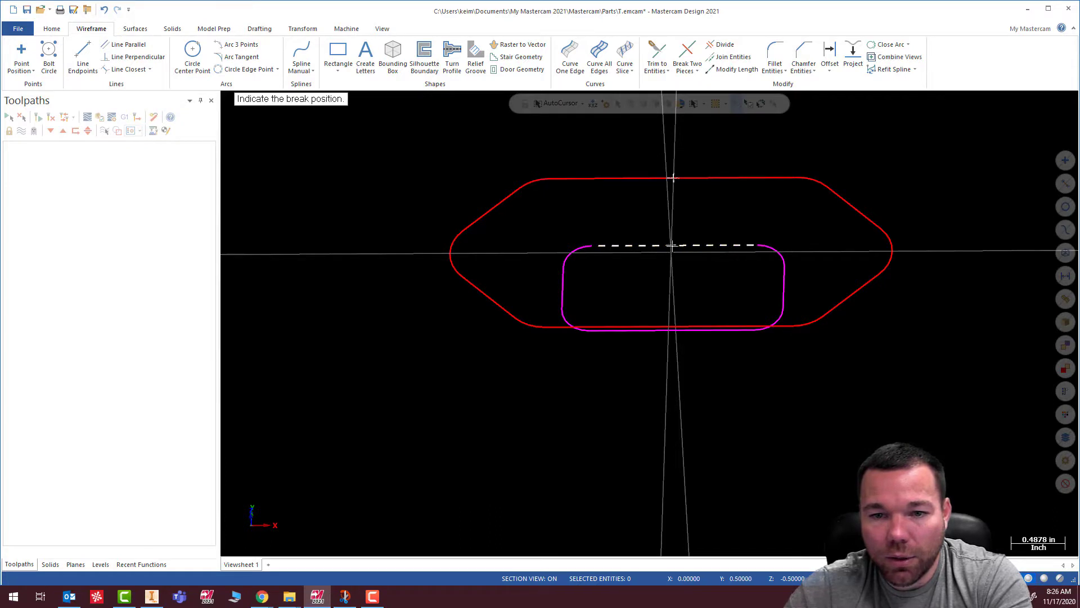
click(673, 245)
middle_drag(703, 306, 675, 236)
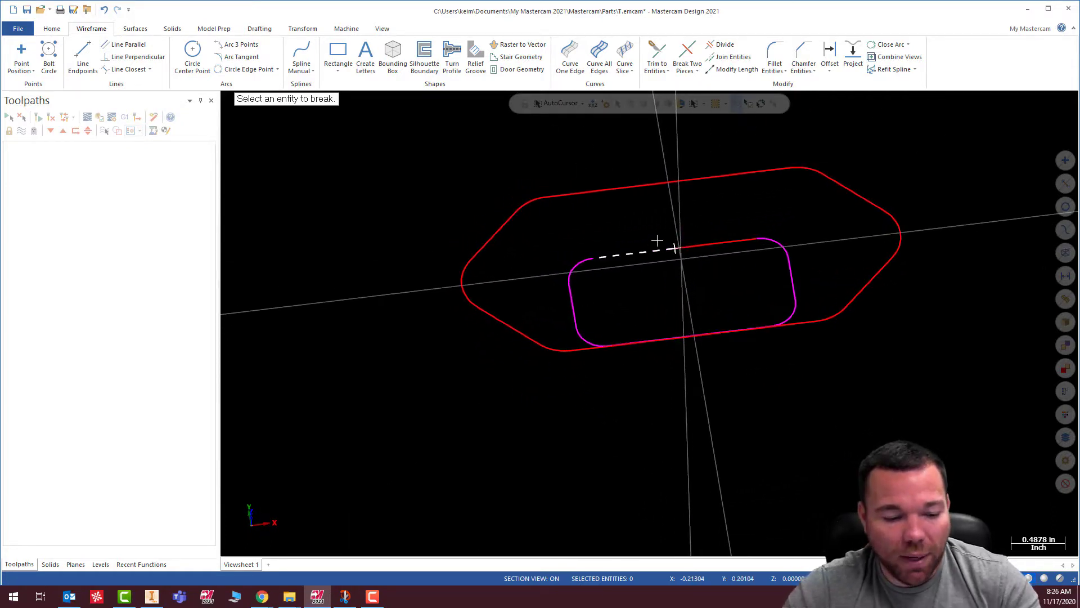
key(Escape)
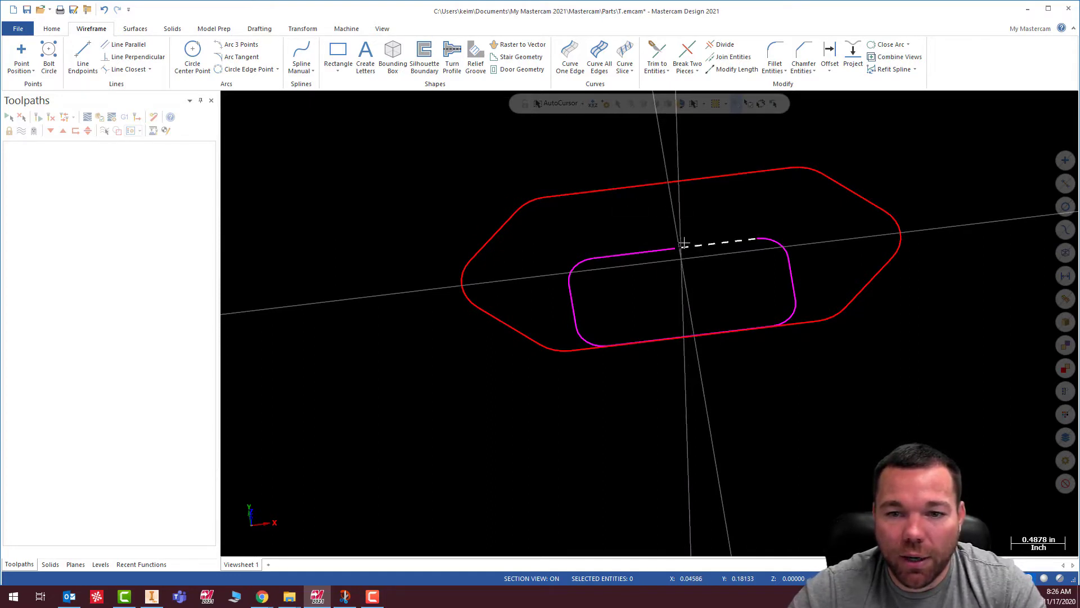
middle_drag(725, 242, 683, 199)
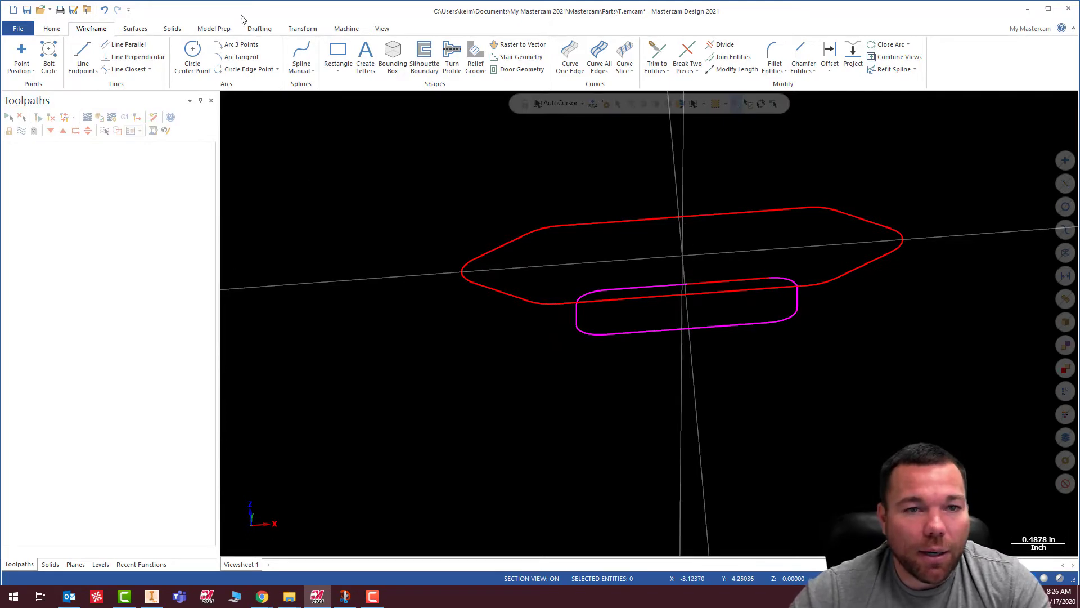
Step: Create a ruled surface with both chains starting at the midpoint breaks of the upper lines, inspect it, and undo it
click(259, 29)
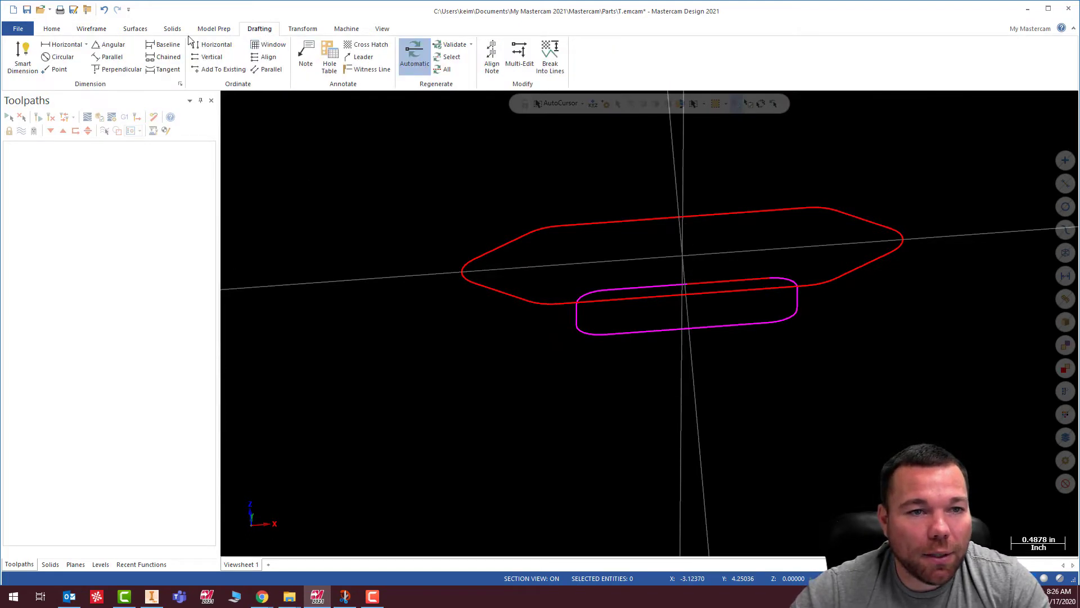
click(138, 32)
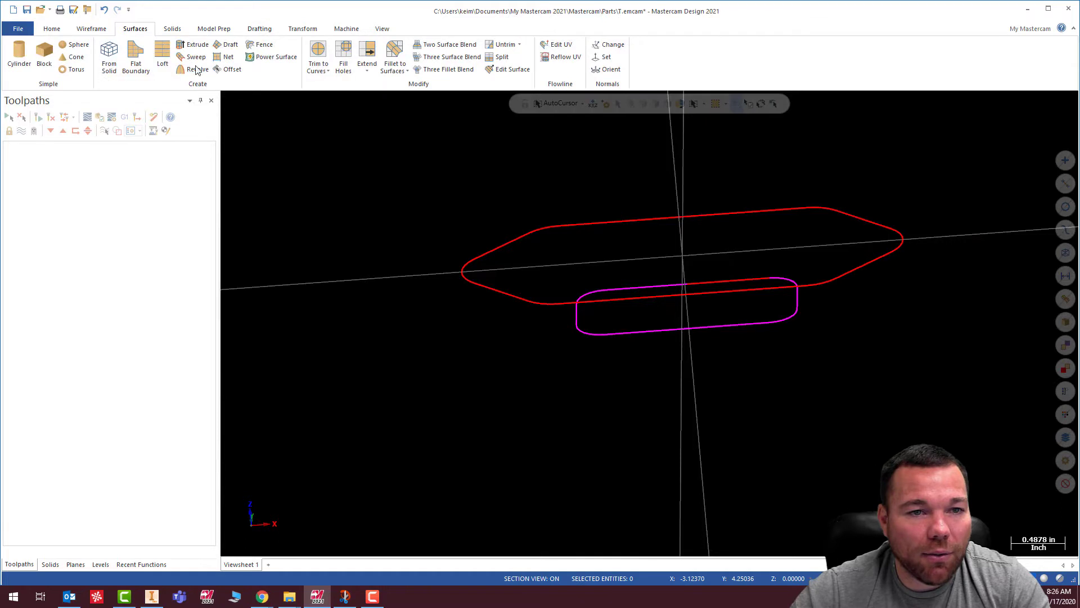
click(172, 29)
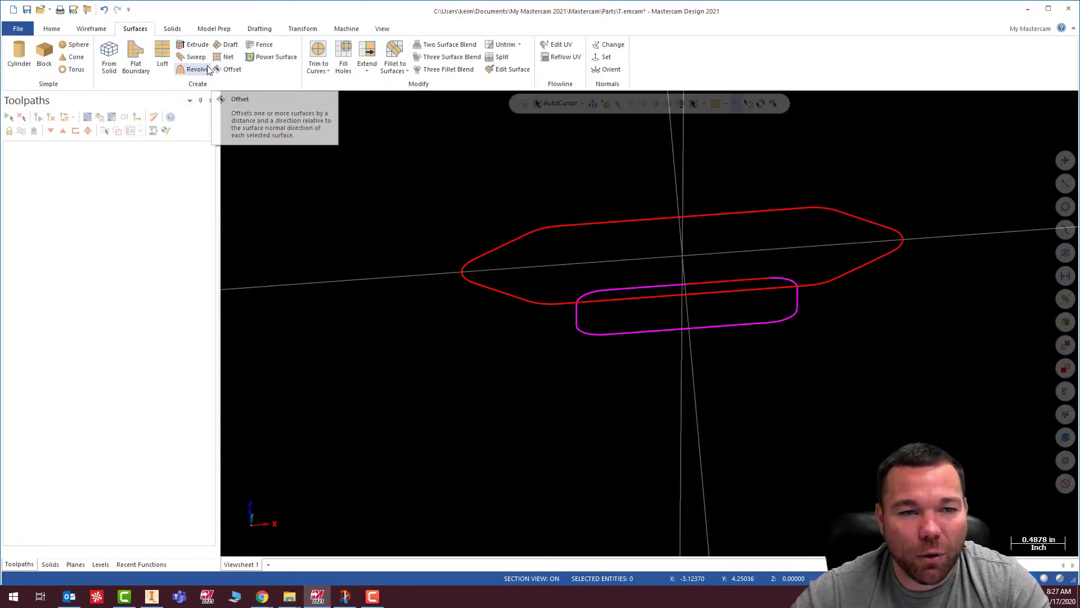
click(162, 54)
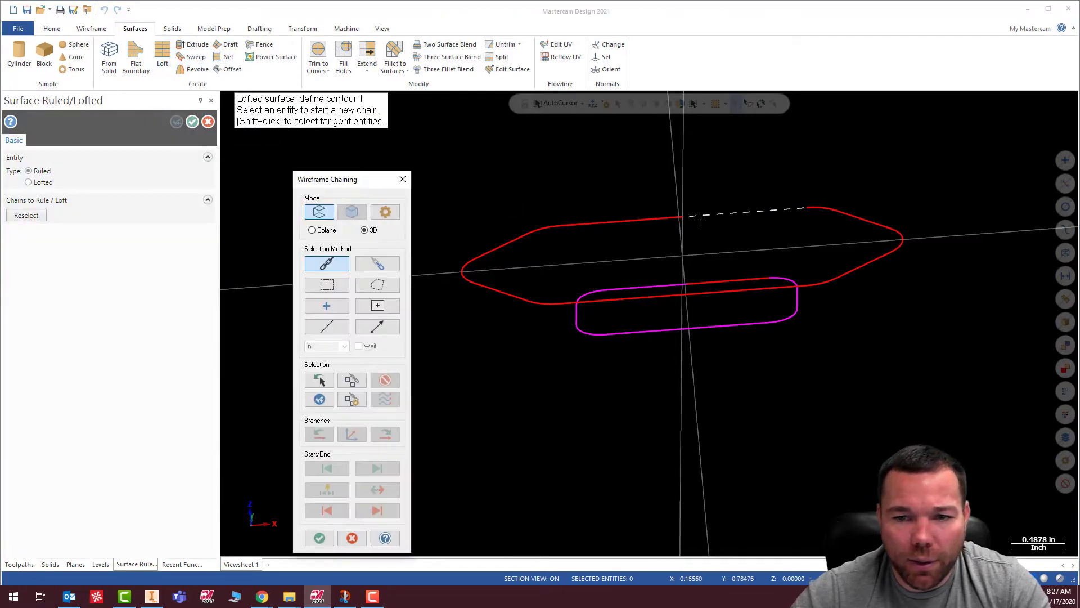
click(700, 216)
click(702, 283)
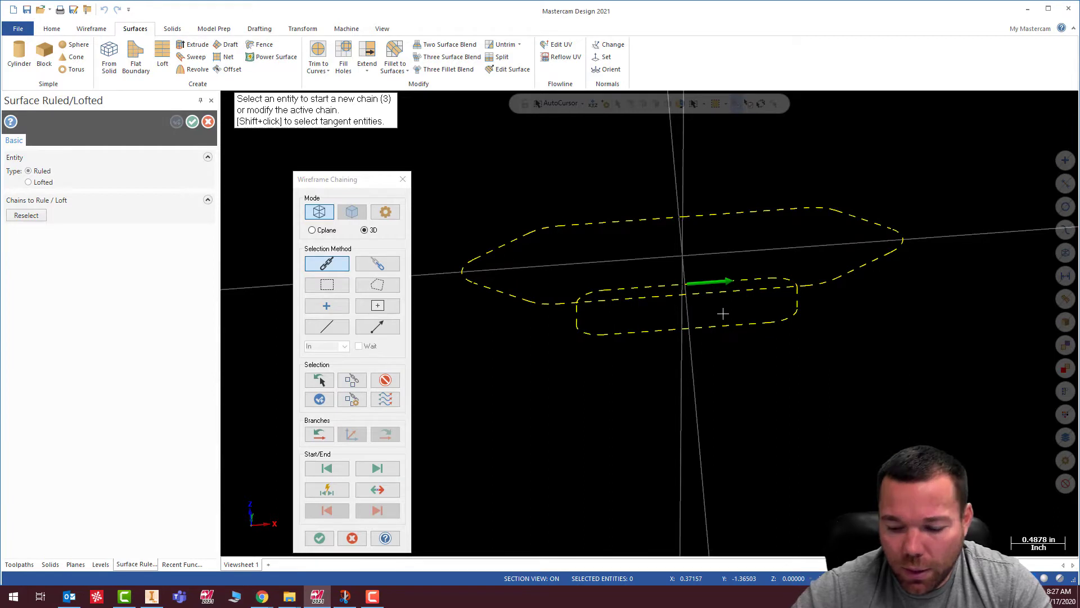
key(Return)
mouse_move(756, 278)
middle_down()
mouse_move(709, 227)
mouse_move(660, 237)
mouse_move(683, 254)
mouse_move(837, 248)
mouse_move(816, 169)
mouse_move(750, 75)
middle_up()
middle_drag(746, 113, 730, 292)
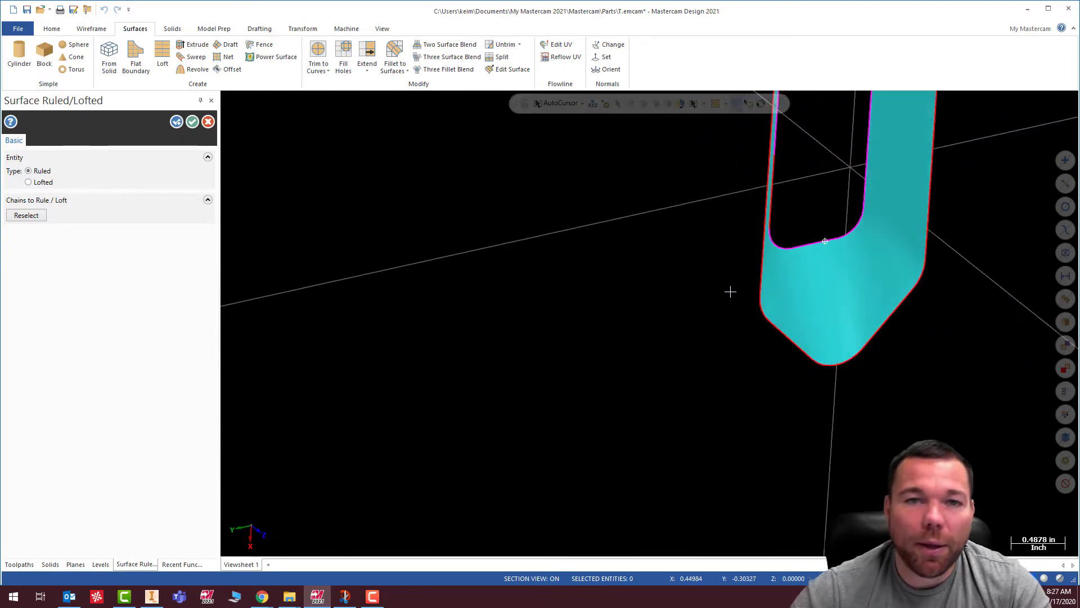
scroll(776, 320, down, 3)
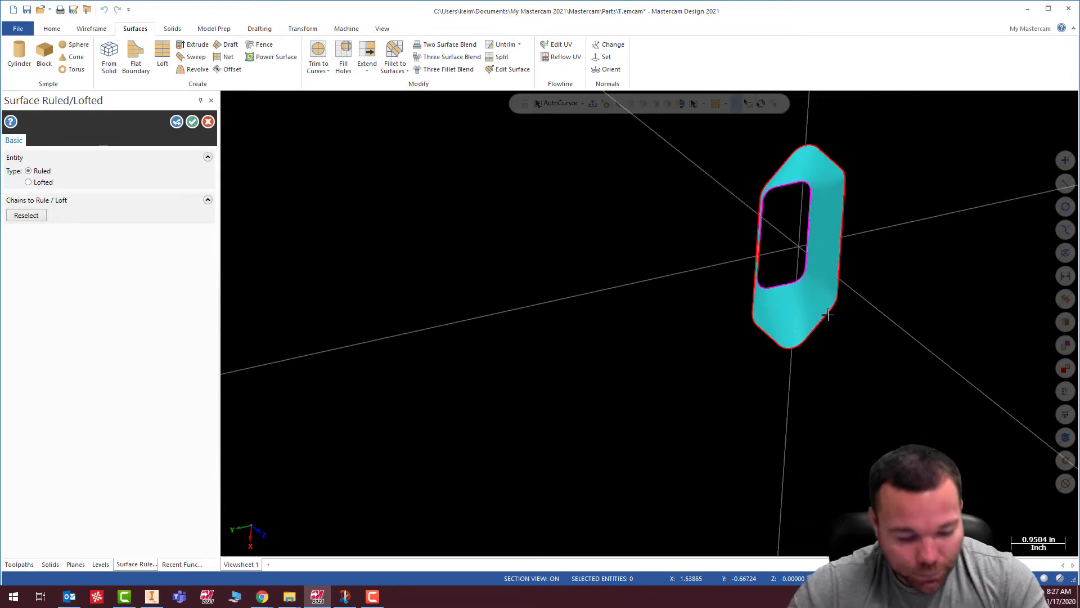
middle_drag(886, 262, 545, 346)
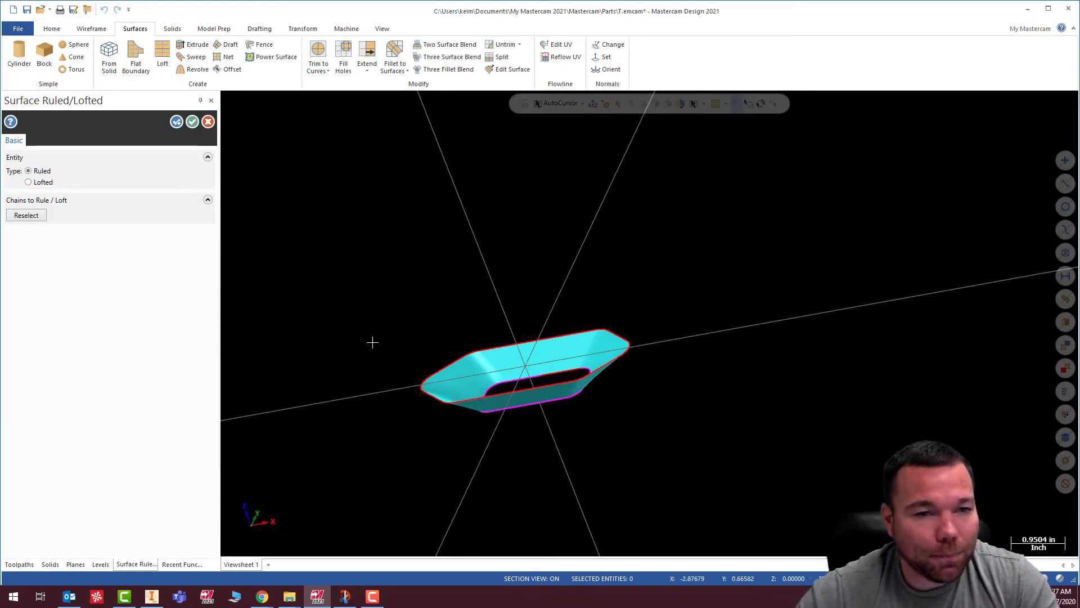
click(193, 122)
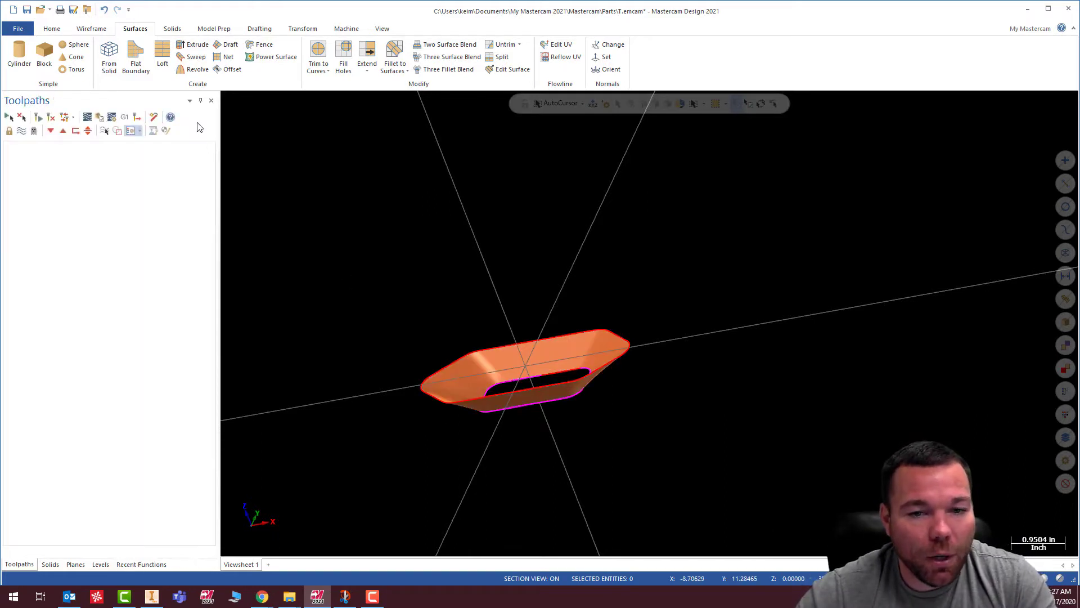
click(104, 10)
Step: Loft a new solid body from the outer outline to the lowered rectangle, starting both chains at the midpoint breaks
middle_drag(534, 286, 257, 135)
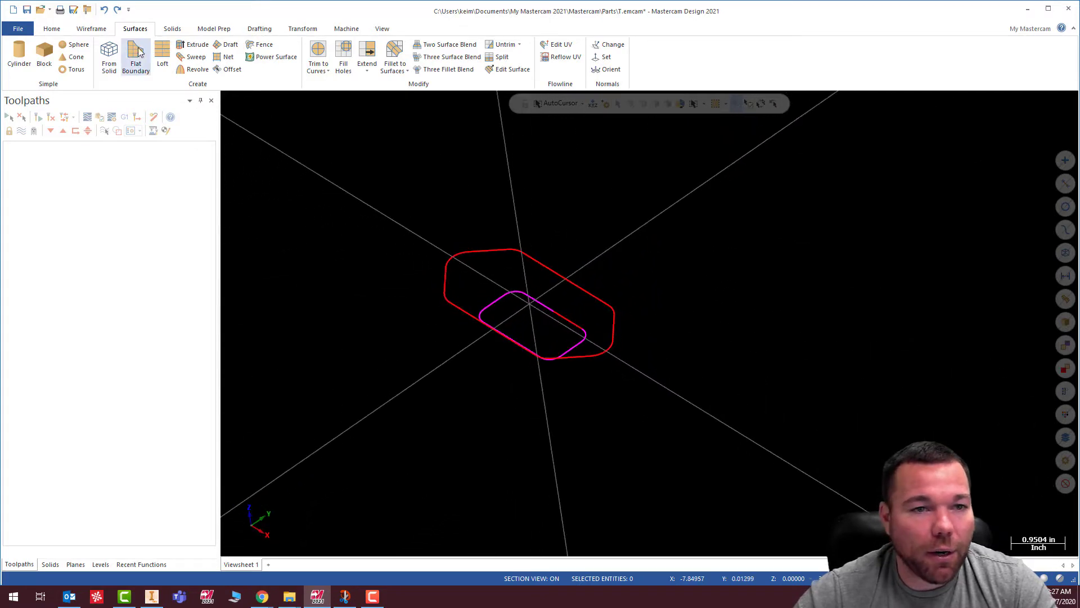
click(173, 29)
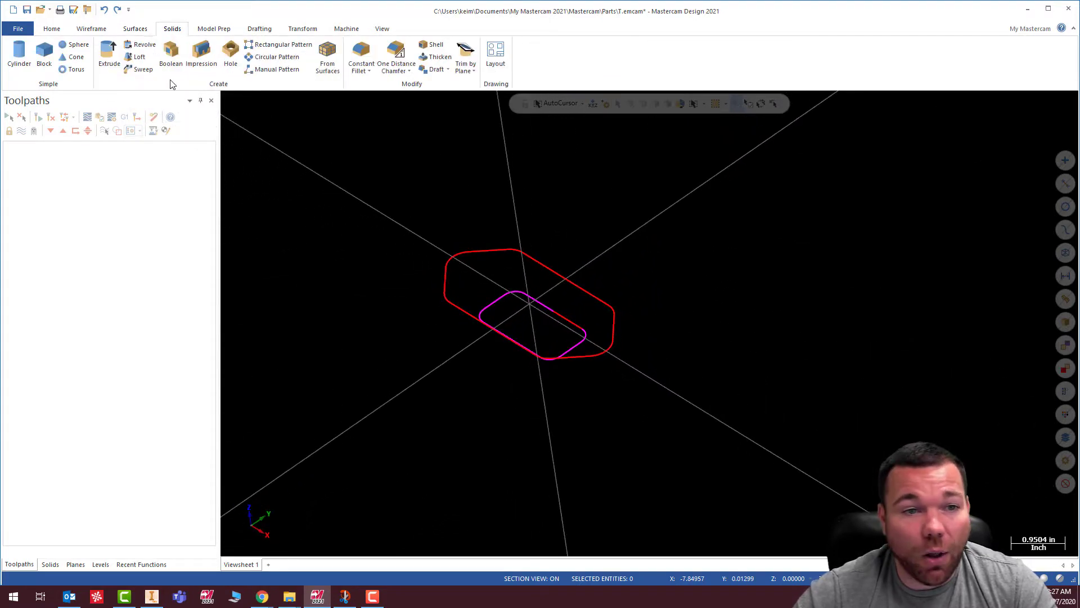
click(138, 57)
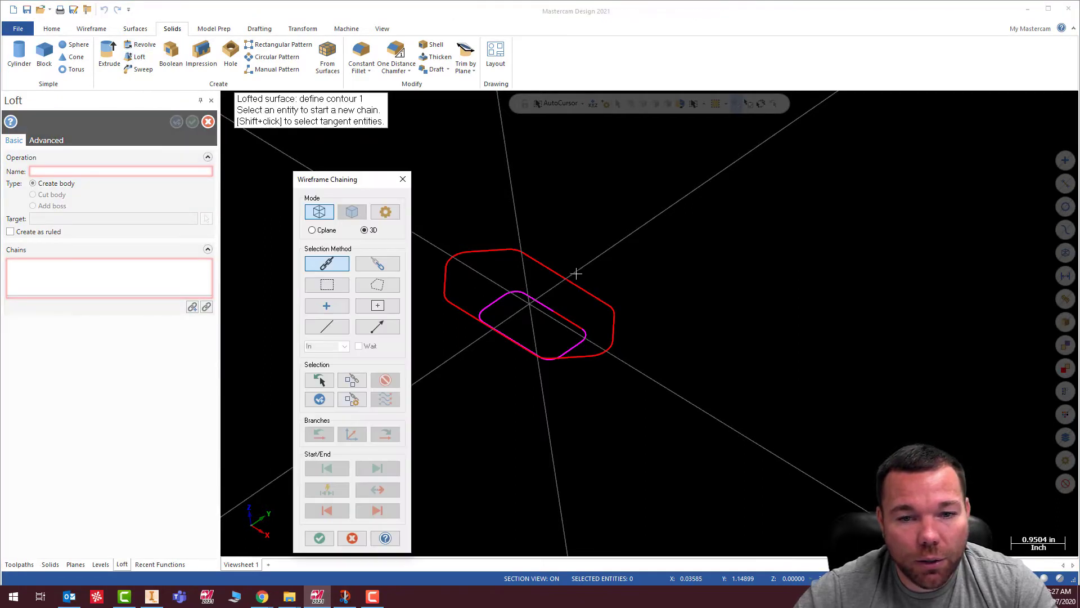
click(574, 284)
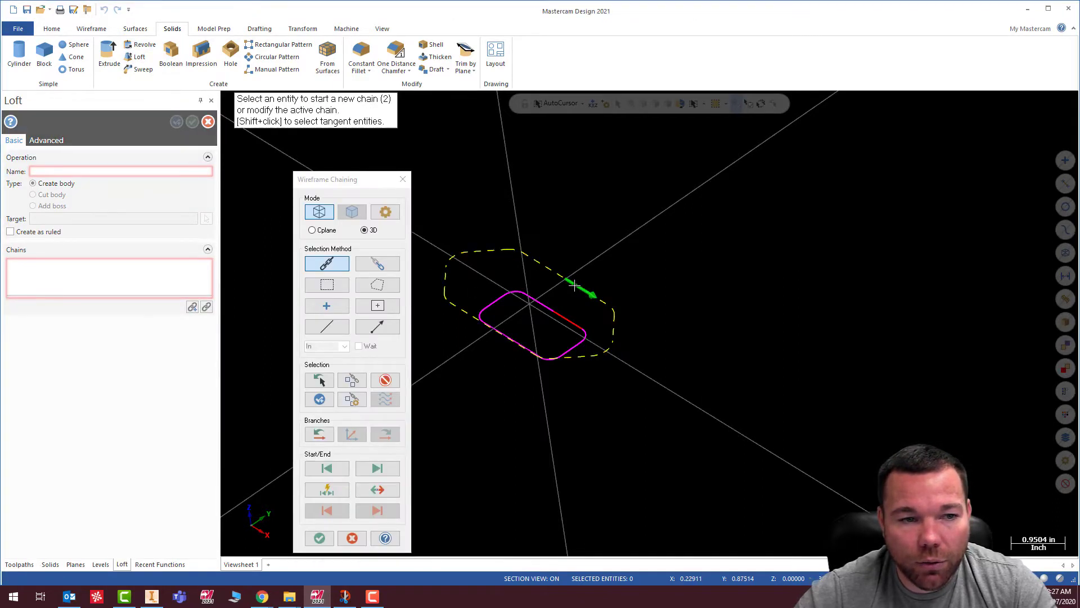
click(557, 318)
key(Return)
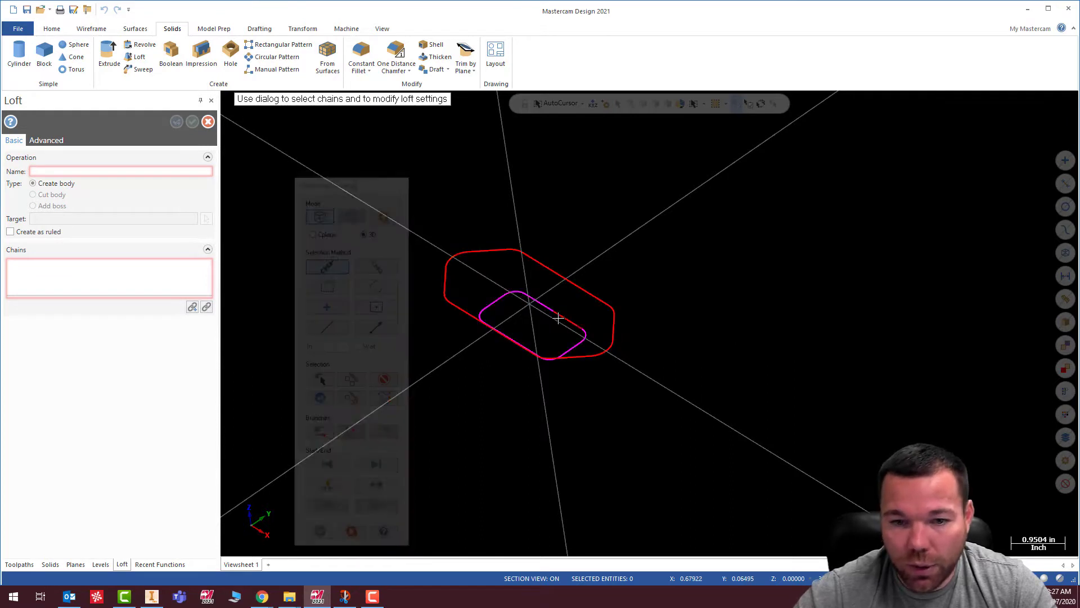
mouse_move(571, 293)
middle_down()
mouse_move(639, 140)
mouse_move(546, 89)
mouse_move(497, 108)
mouse_move(606, 191)
mouse_move(501, 309)
mouse_move(562, 208)
mouse_move(715, 237)
mouse_move(547, 224)
mouse_move(529, 201)
middle_up()
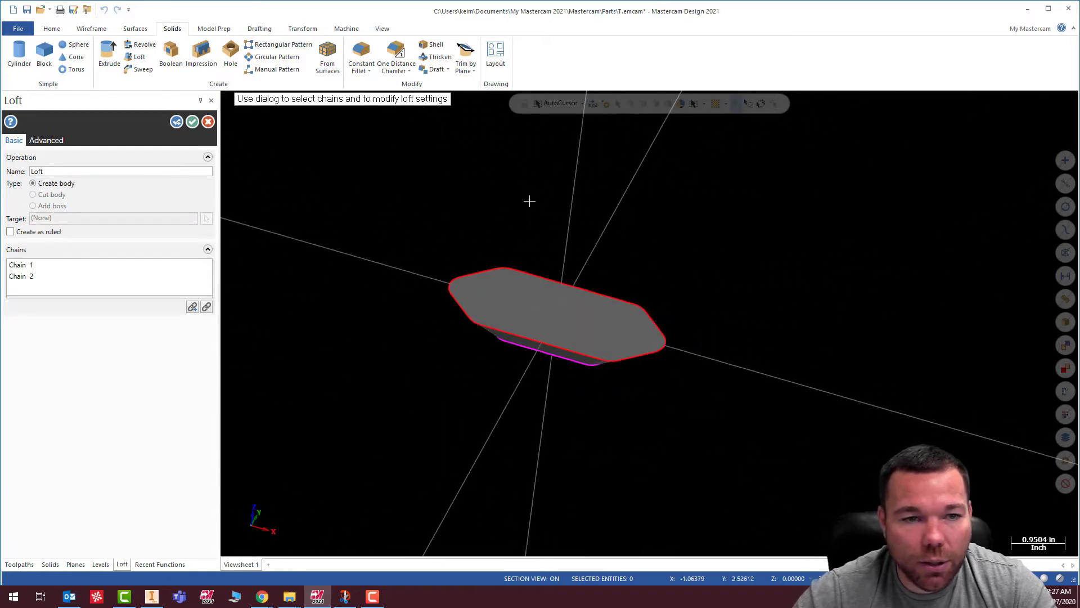
click(192, 124)
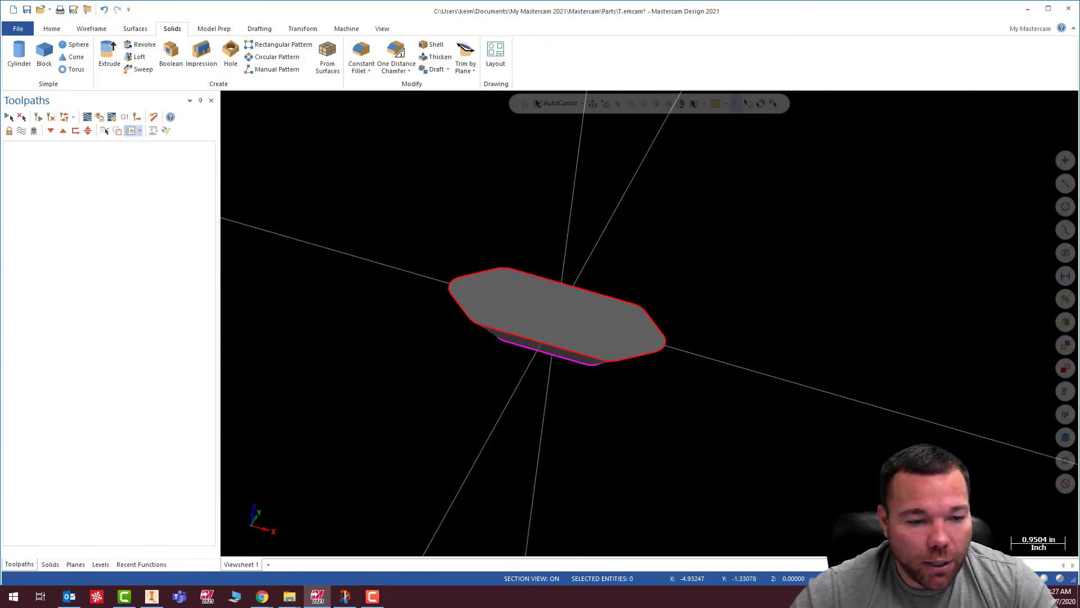
Step: Create level 2 named "loft" and move the lofted solid onto it
click(101, 566)
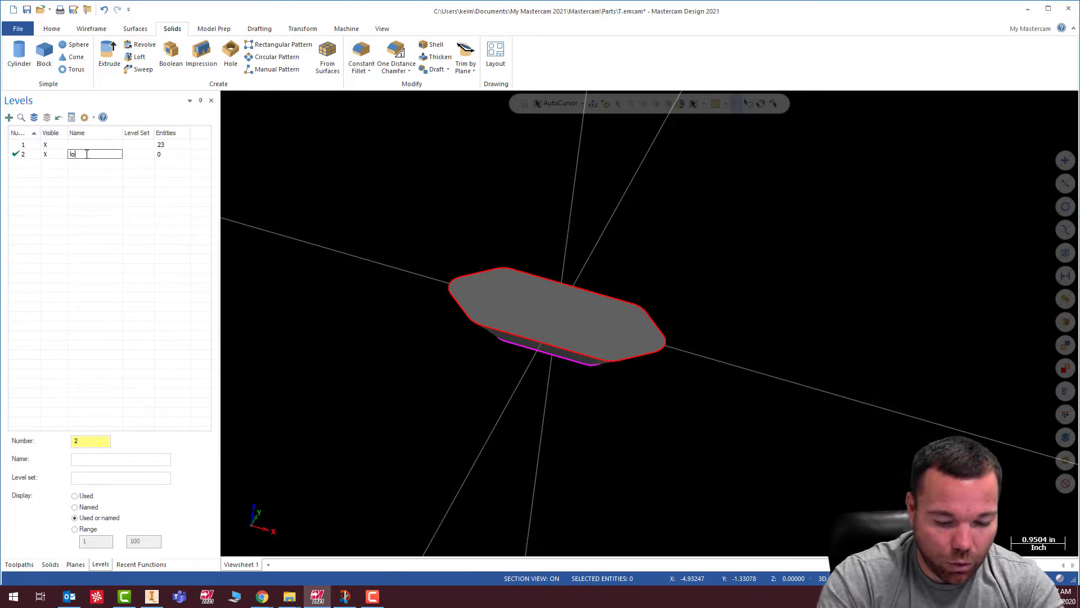
key(Return)
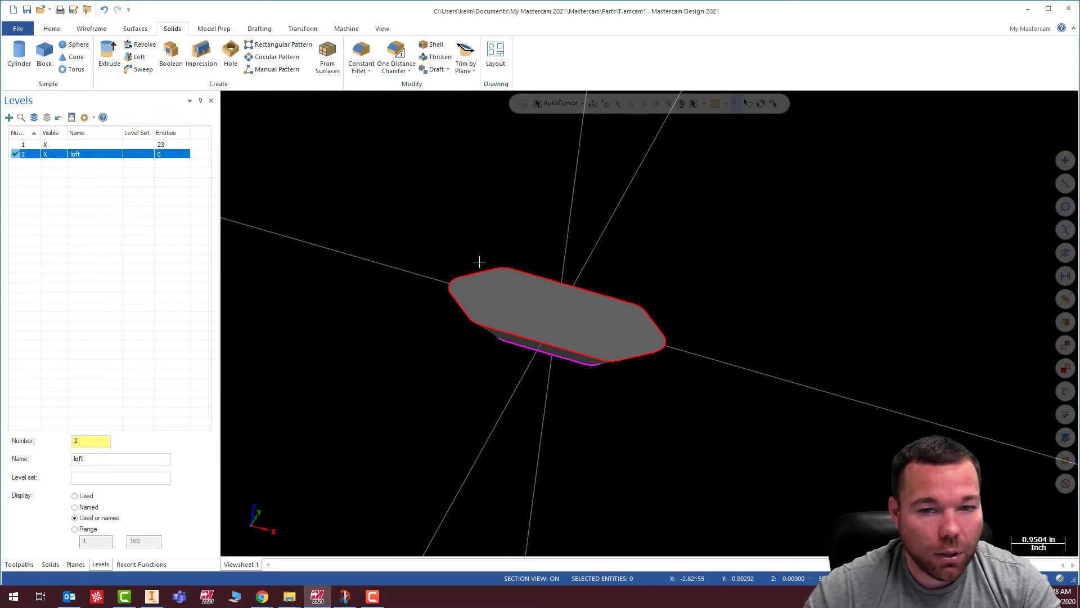
right_click(552, 309)
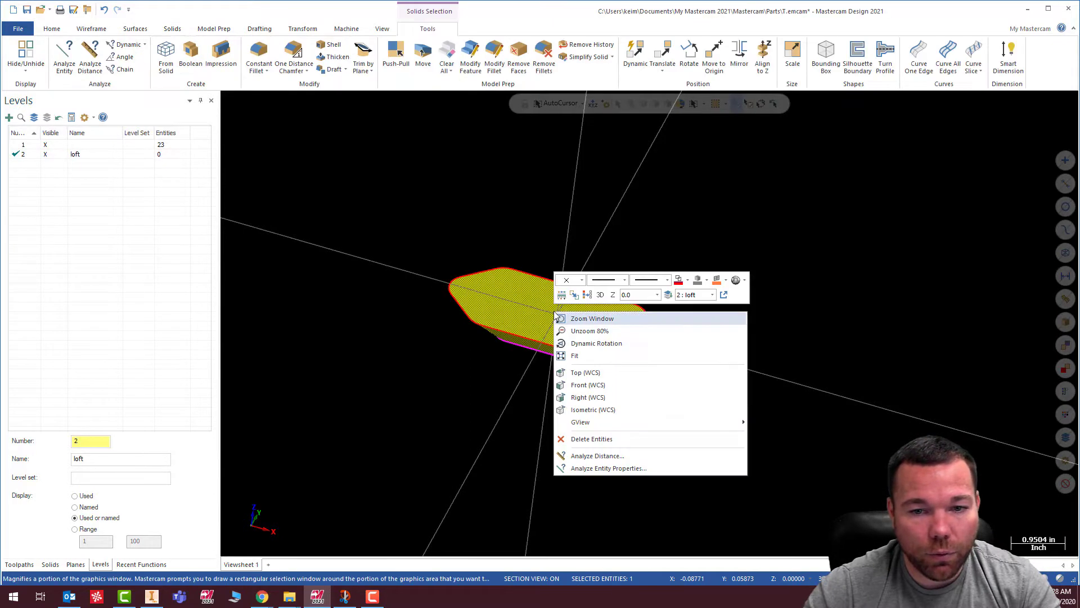
click(667, 295)
click(98, 308)
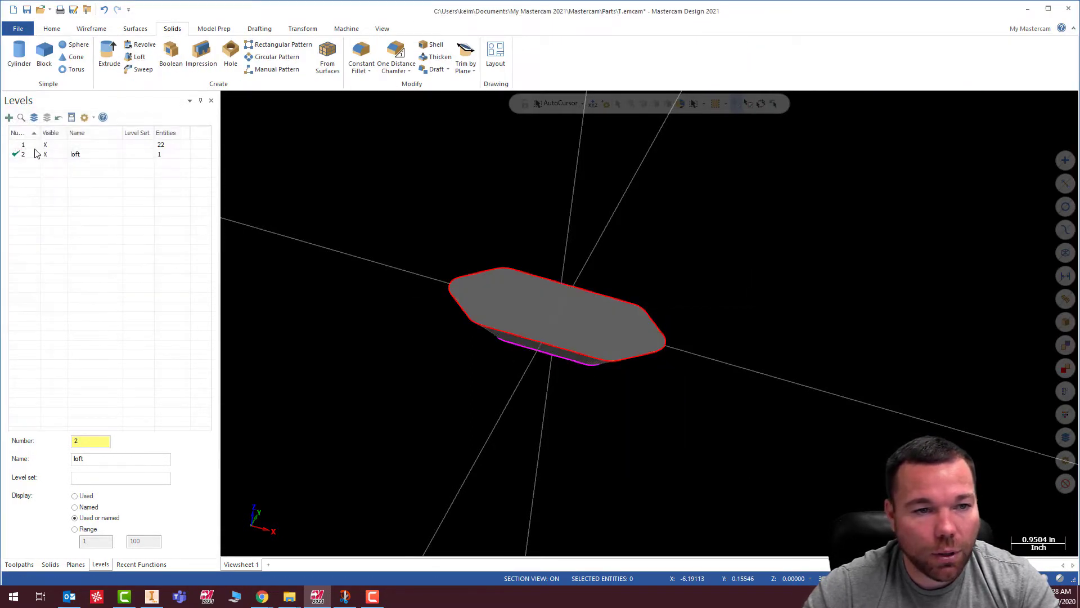
Step: Add level 3, name it "block", and keep it as the active level
click(22, 145)
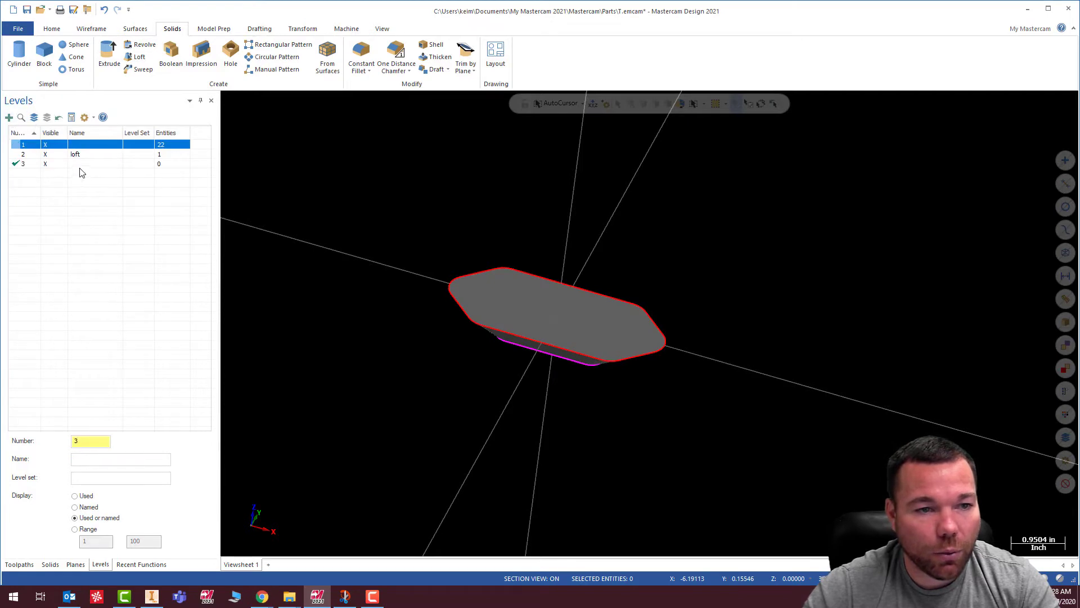
double_click(81, 164)
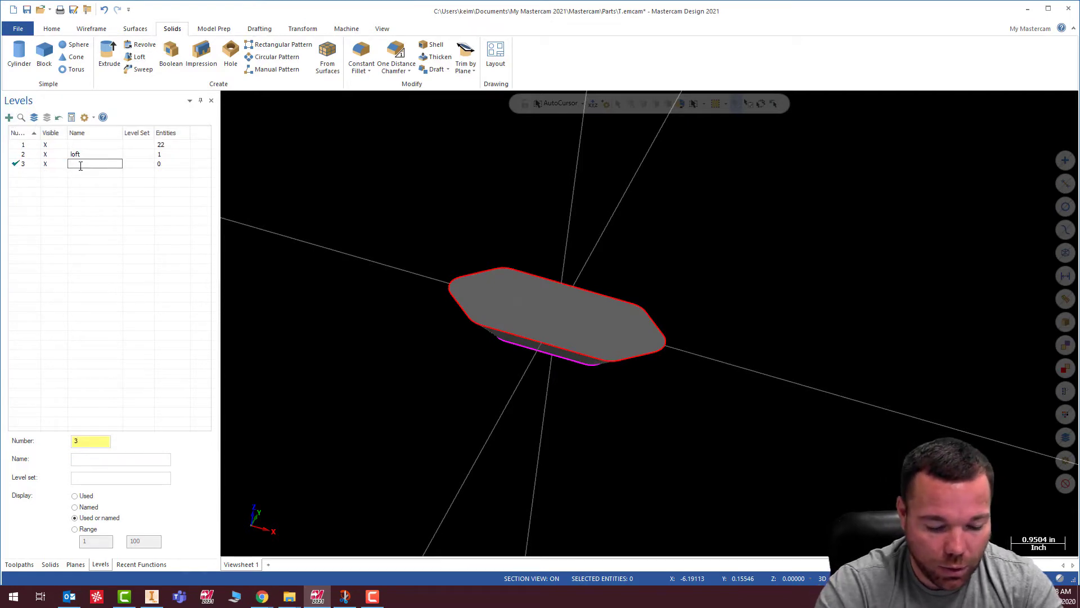
text(block)
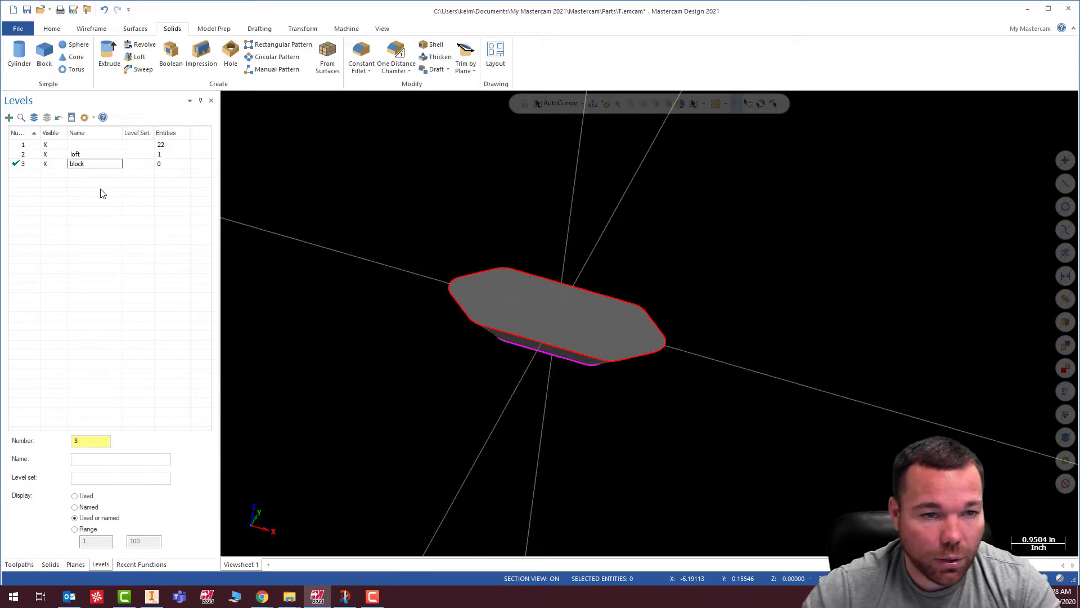
key(Return)
click(66, 146)
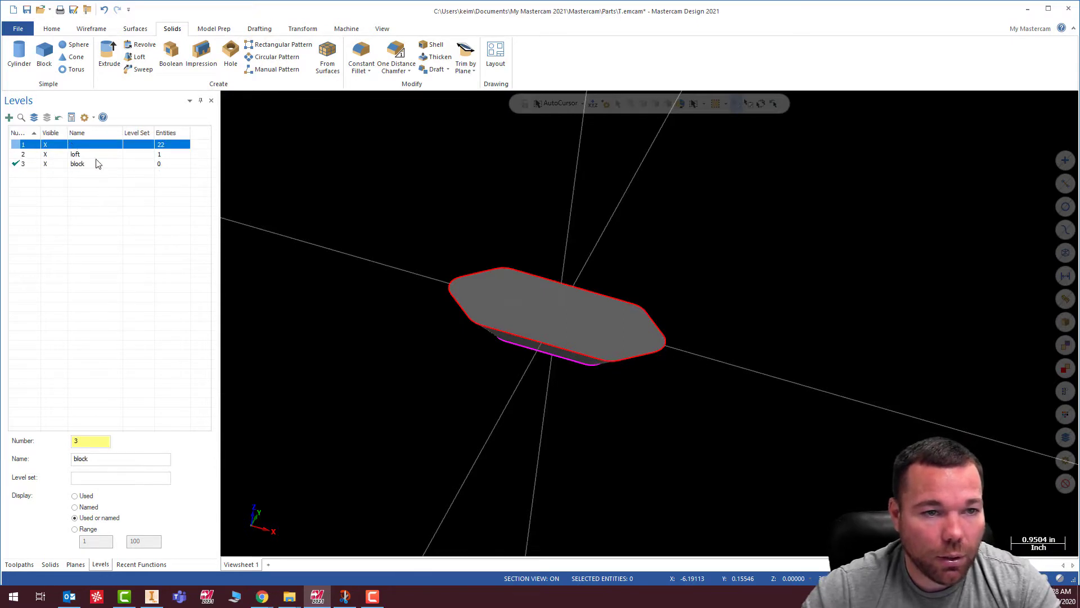
click(32, 164)
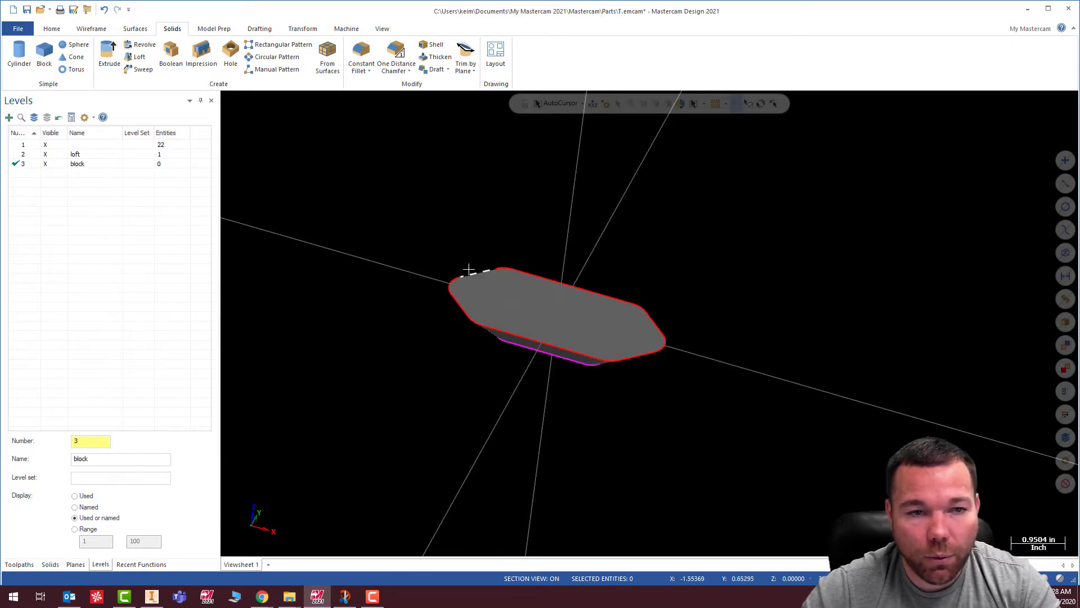
Step: Start a primitive solid block in the top view, anchored by its center point at the origin
right_click(532, 200)
click(591, 261)
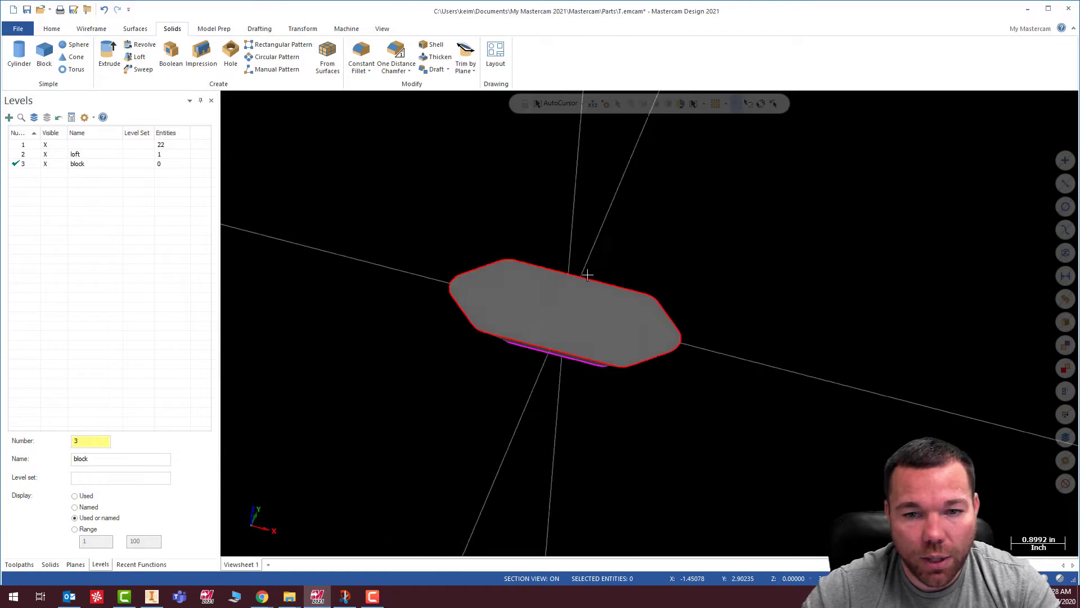
click(134, 29)
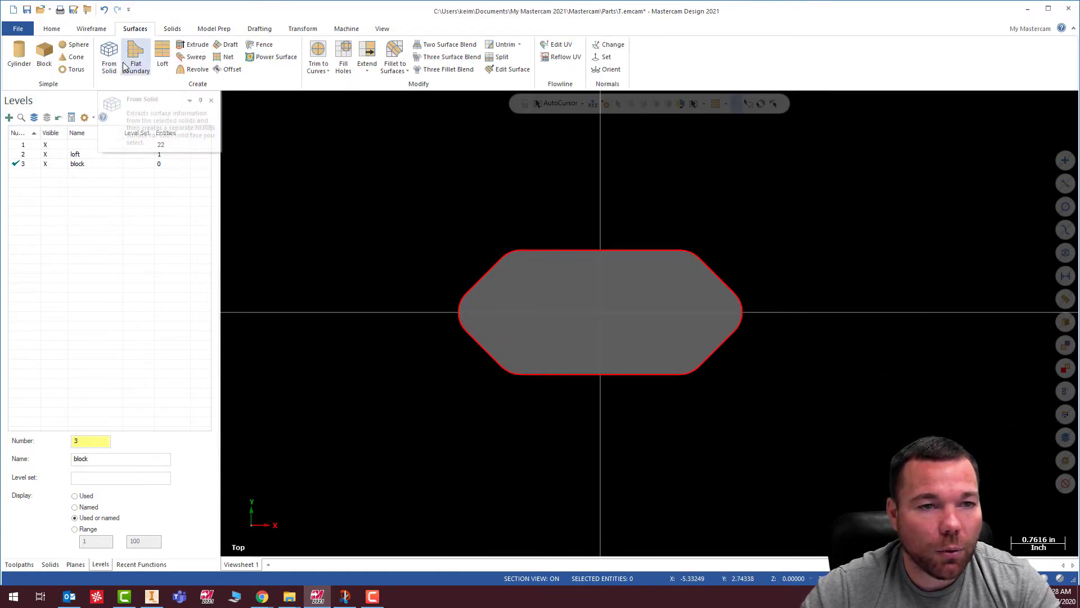
click(172, 28)
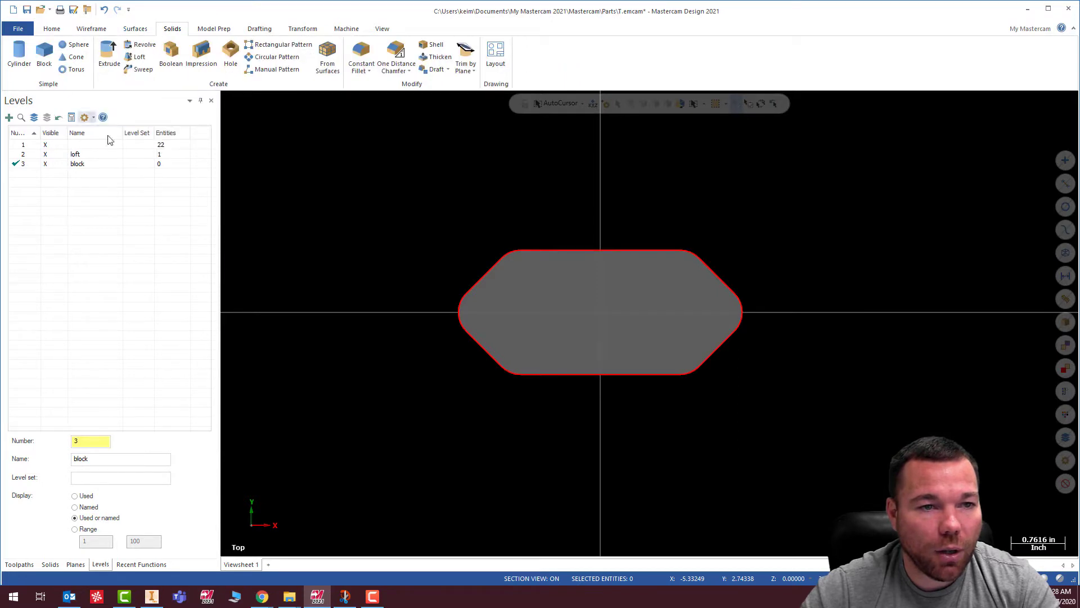
click(44, 54)
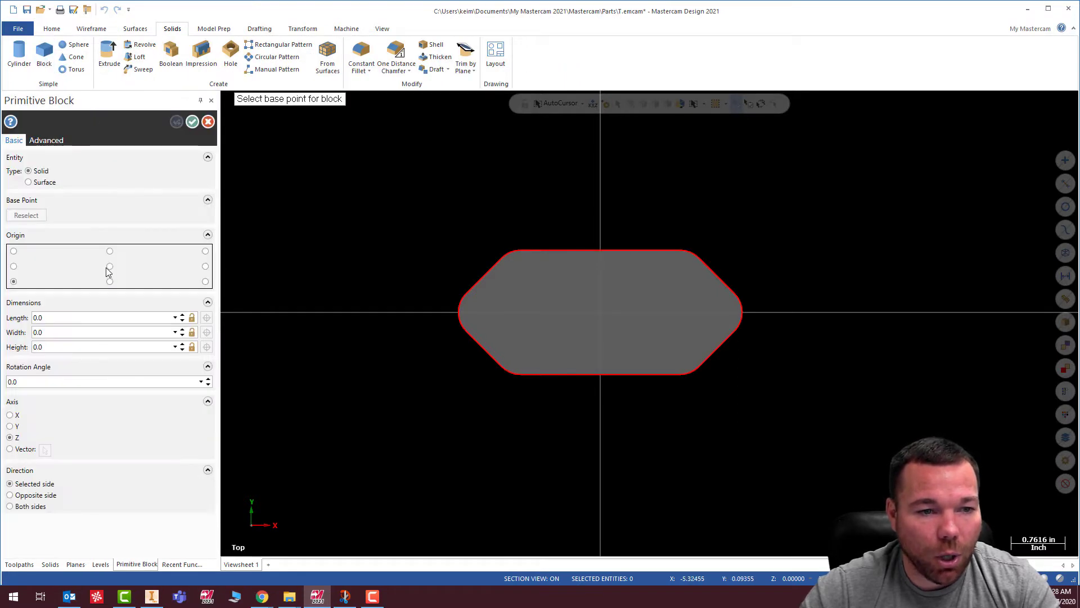
click(599, 315)
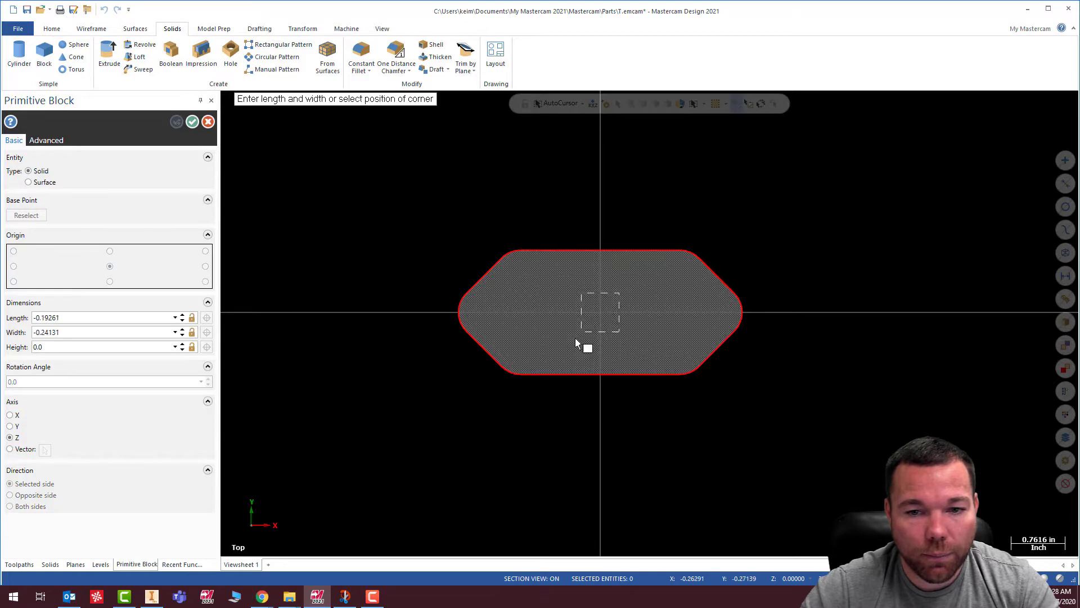
Step: Set the block's length to 4.625, width to 2.5 and height to 1.0
click(74, 320)
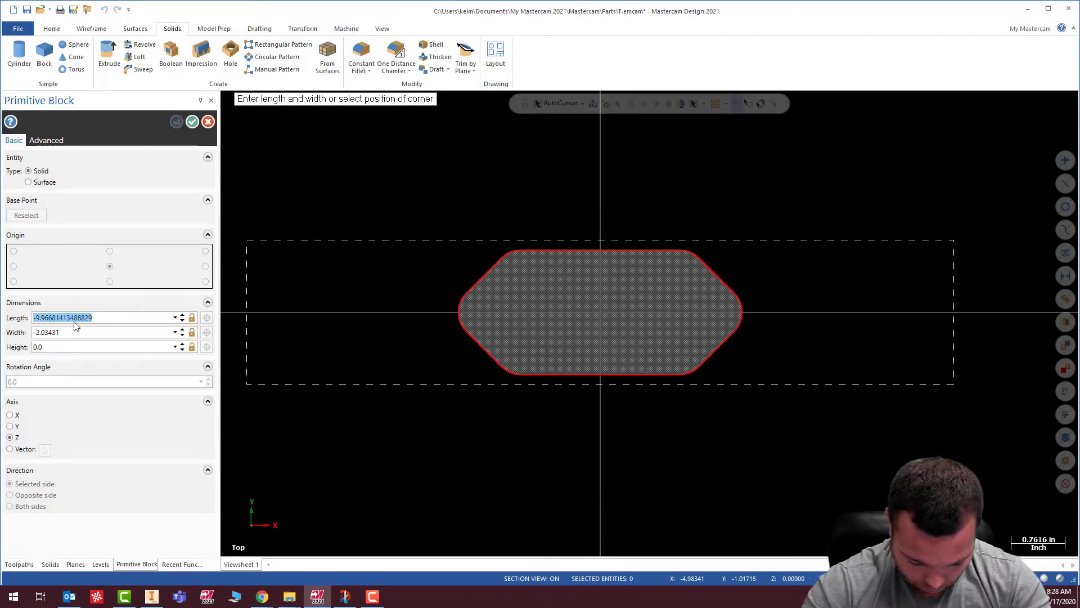
text(4.625)
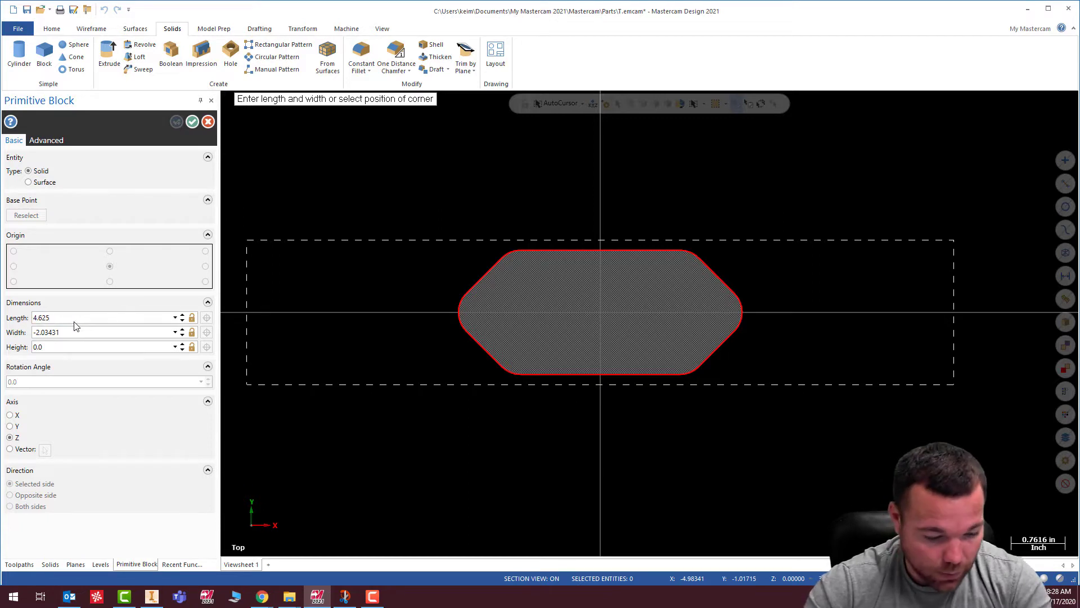
key(Tab)
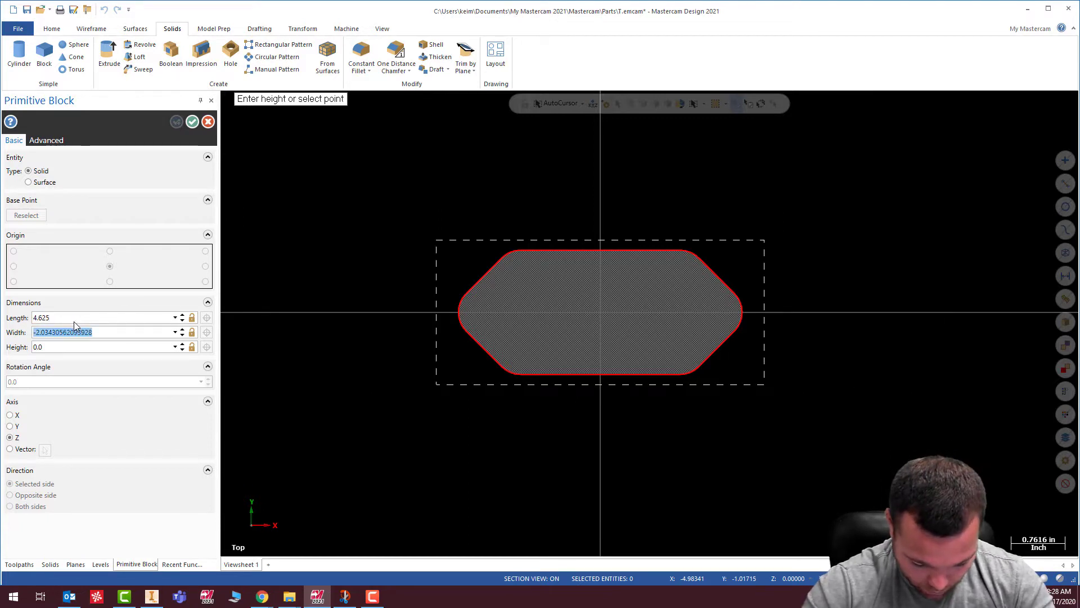
click(68, 318)
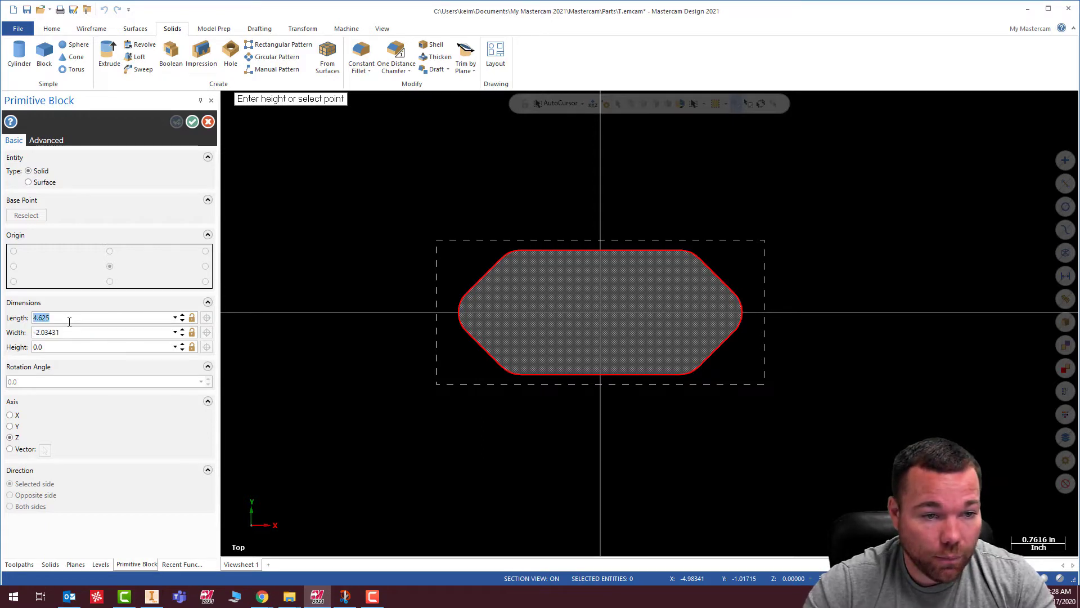
click(73, 335)
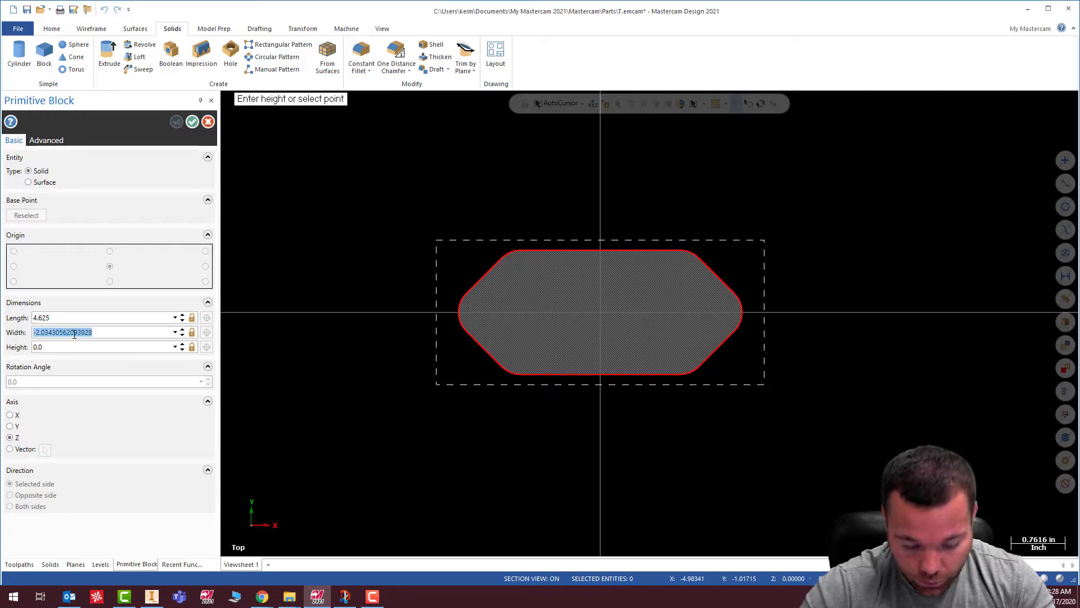
text(2.5)
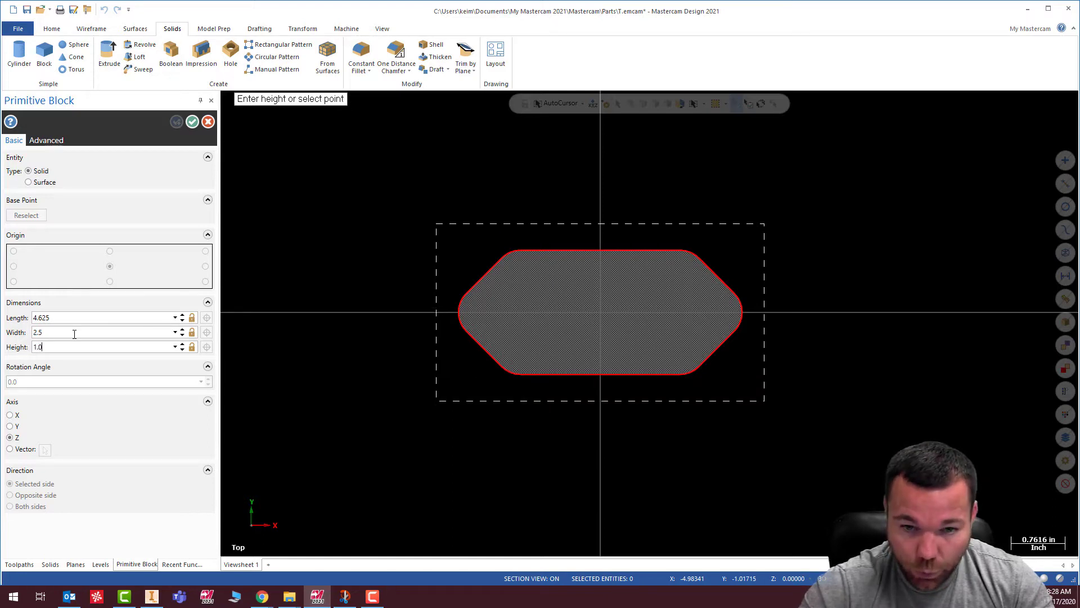
key(Return)
Step: Change the block's height to -1.0 so it extends downward around the loft, and finish the block
middle_drag(795, 443, 327, 325)
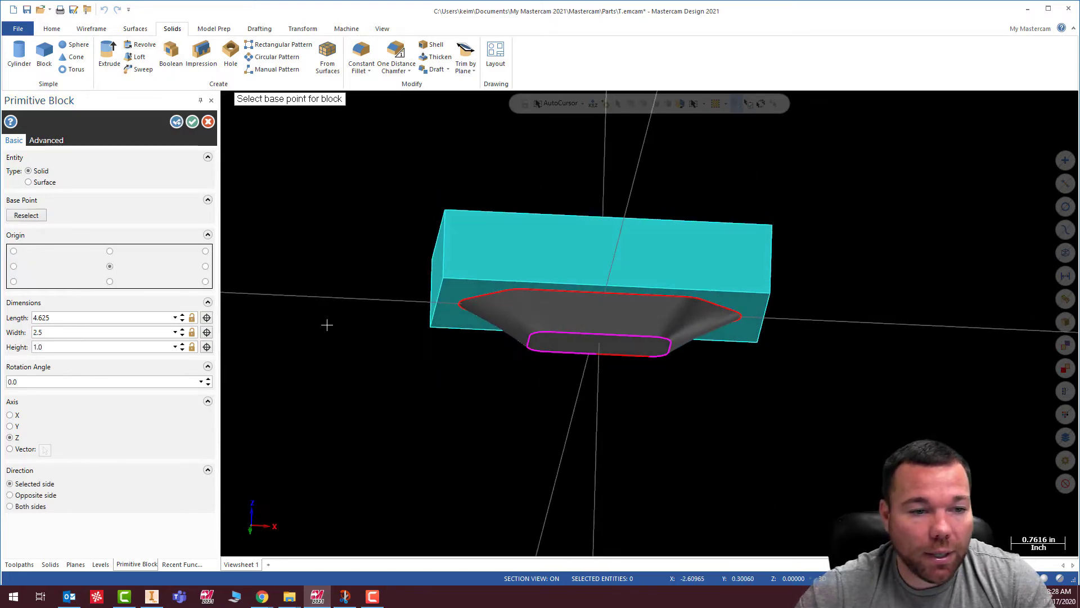
double_click(36, 347)
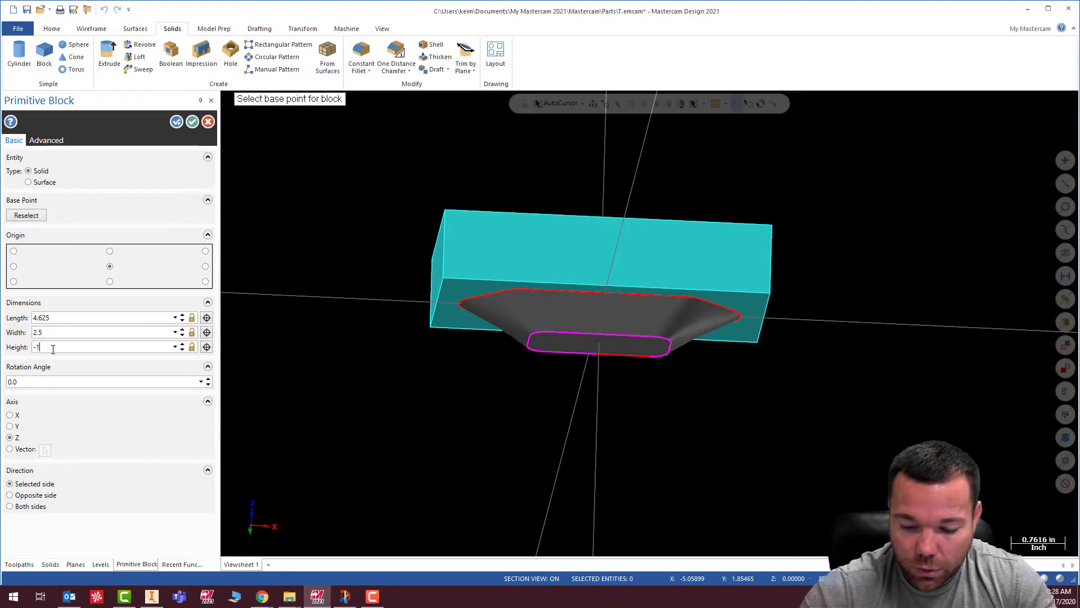
text(-1.0)
key(Tab)
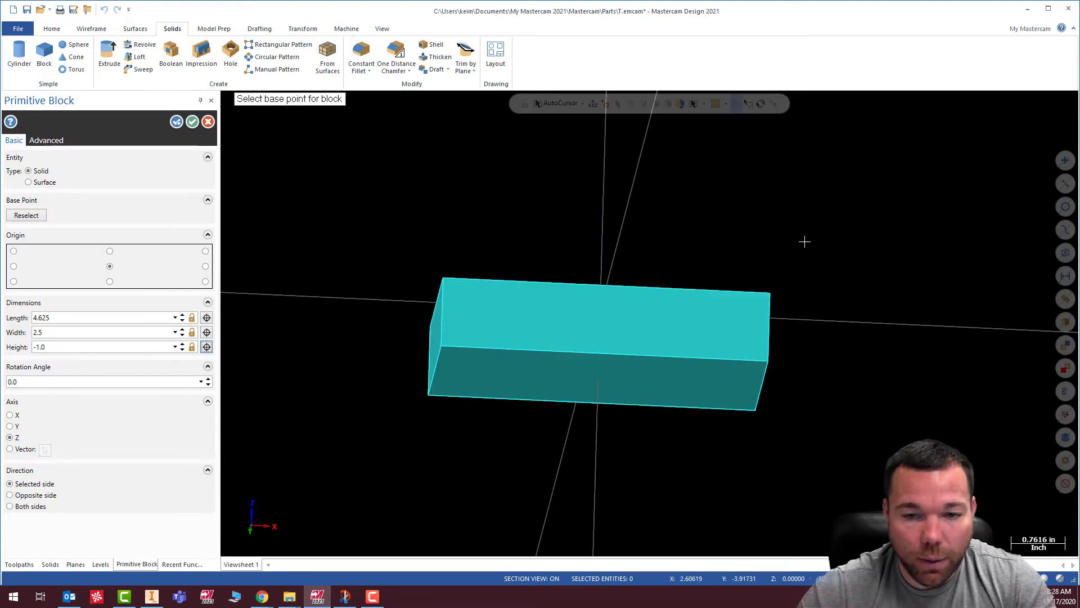
middle_drag(805, 242, 809, 323)
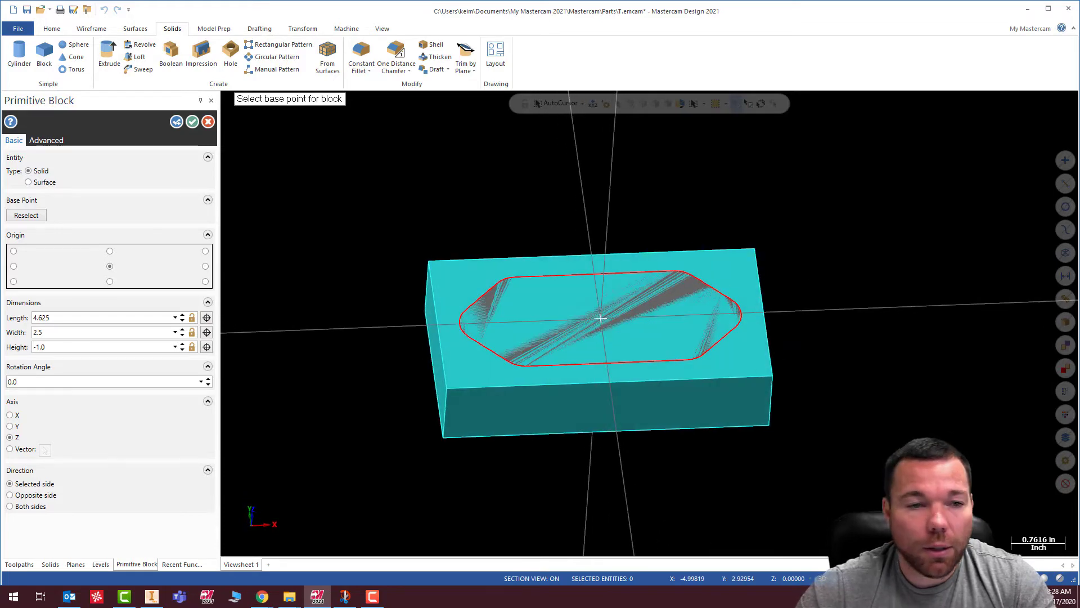
click(192, 122)
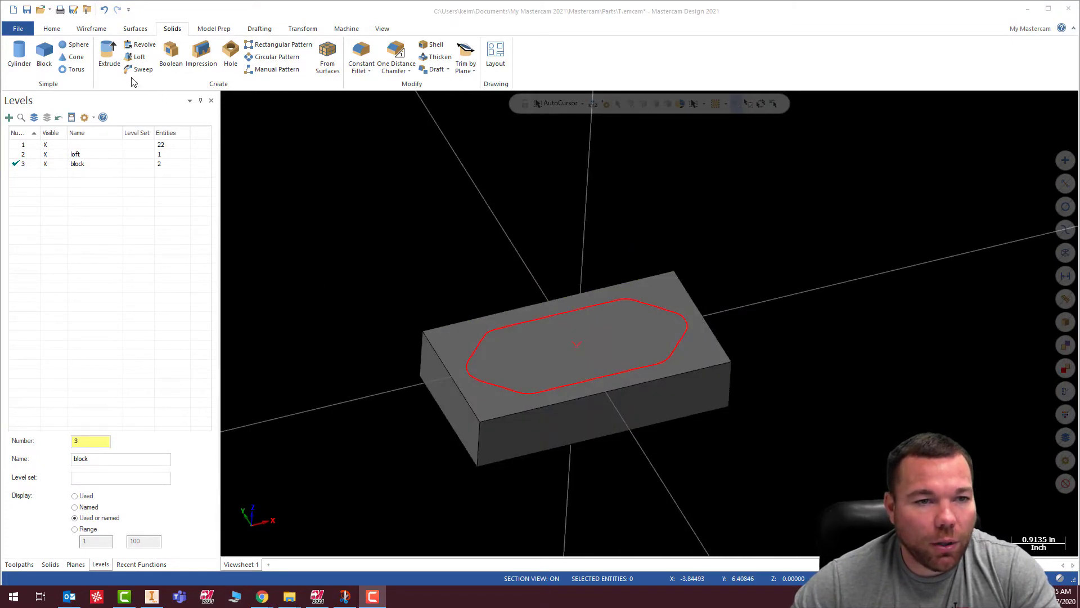
Step: Subtract the lofted solid from the block with a Boolean Remove operation, inspecting the resulting pocket before accepting it
click(170, 56)
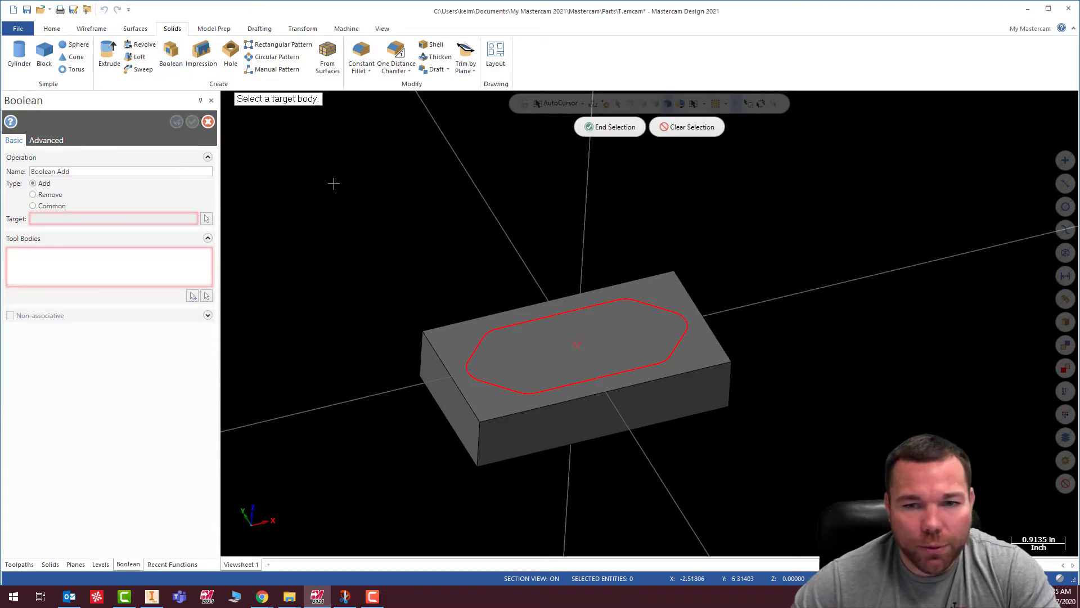
click(453, 342)
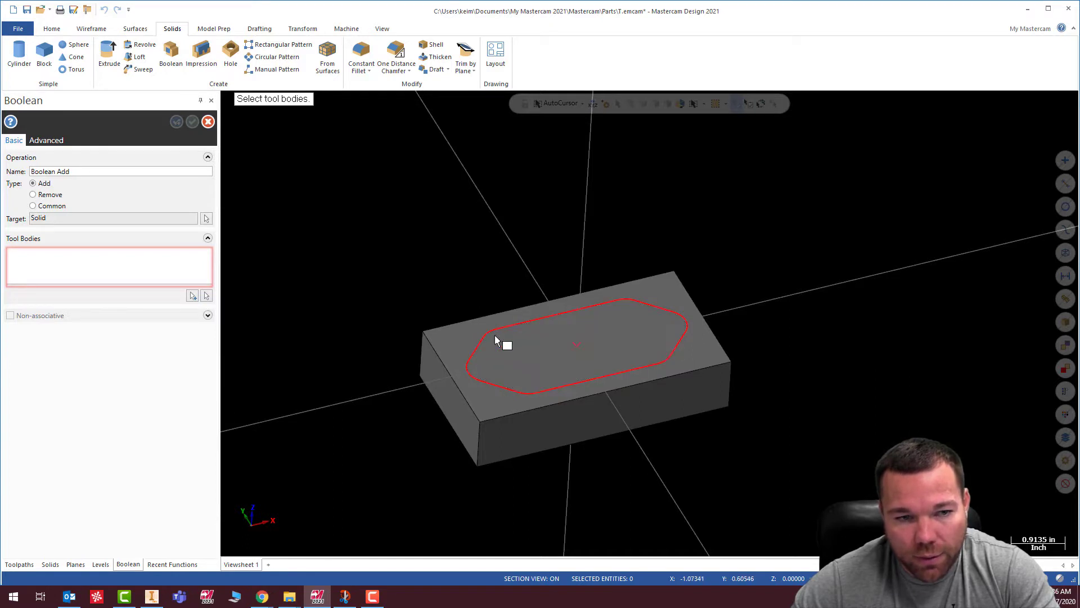
click(33, 195)
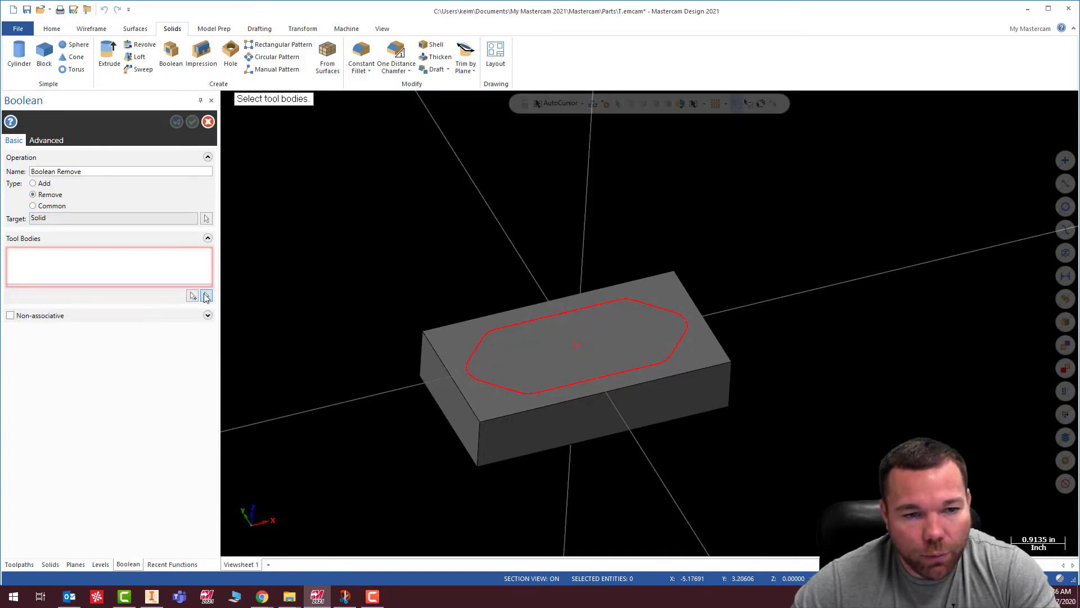
click(206, 296)
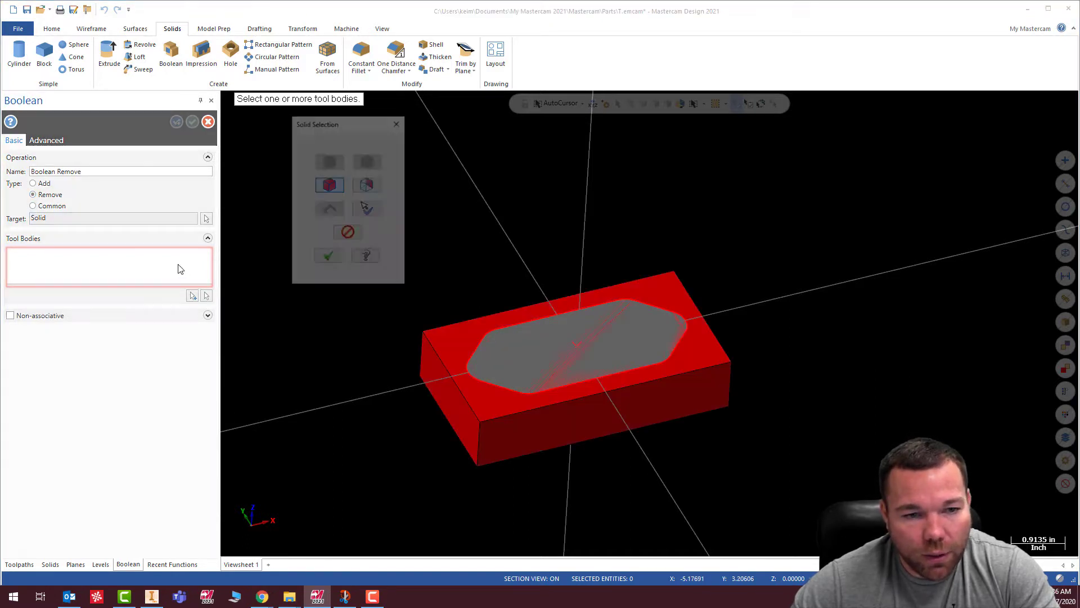
click(328, 257)
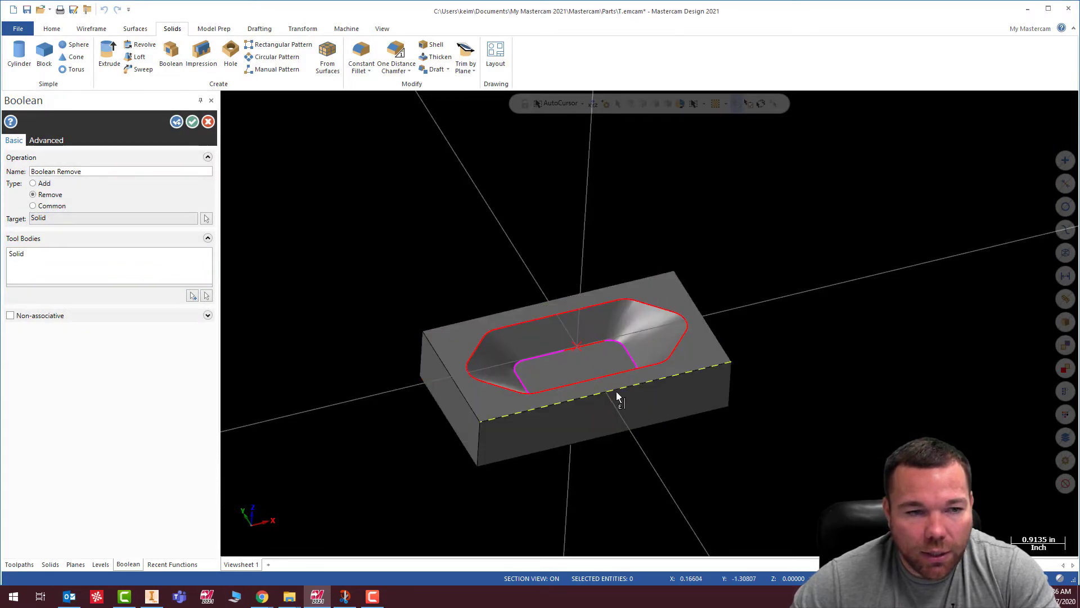
scroll(580, 344, up, 5)
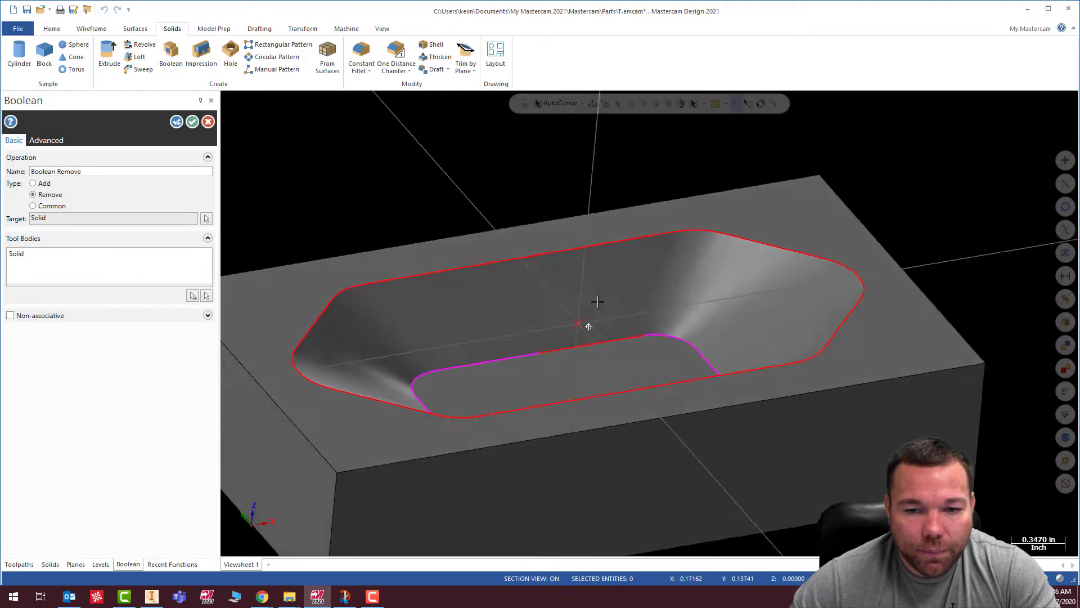
mouse_move(598, 302)
middle_down()
mouse_move(538, 367)
mouse_move(557, 337)
mouse_move(531, 326)
mouse_move(692, 303)
mouse_move(499, 345)
middle_up()
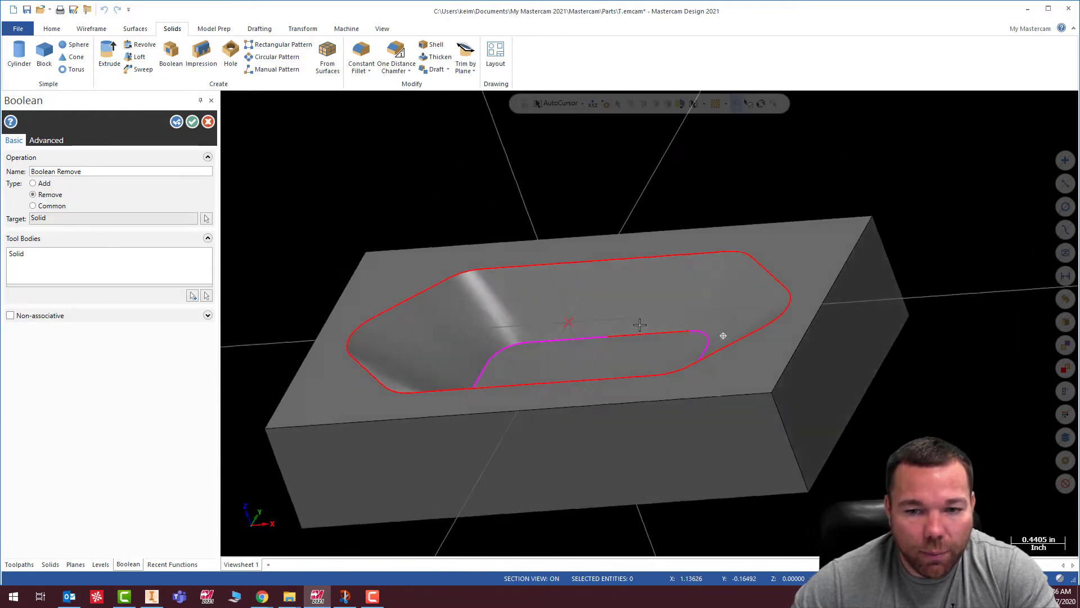
middle_drag(640, 325, 201, 232)
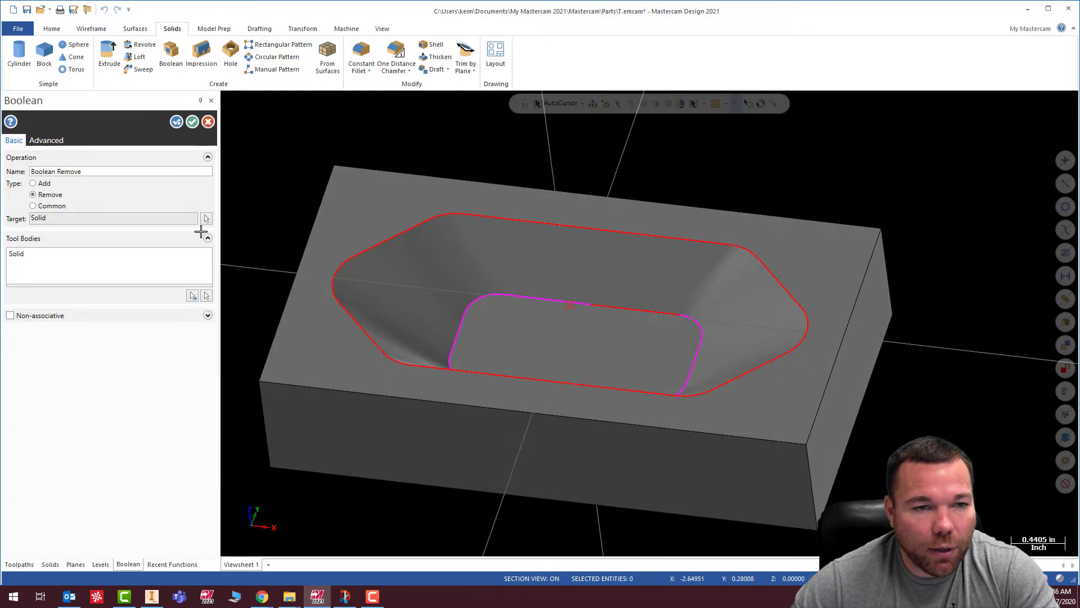
click(193, 122)
Step: Hide the wireframe geometry on level 1, leaving the loft and block levels visible
scroll(366, 316, down, 2)
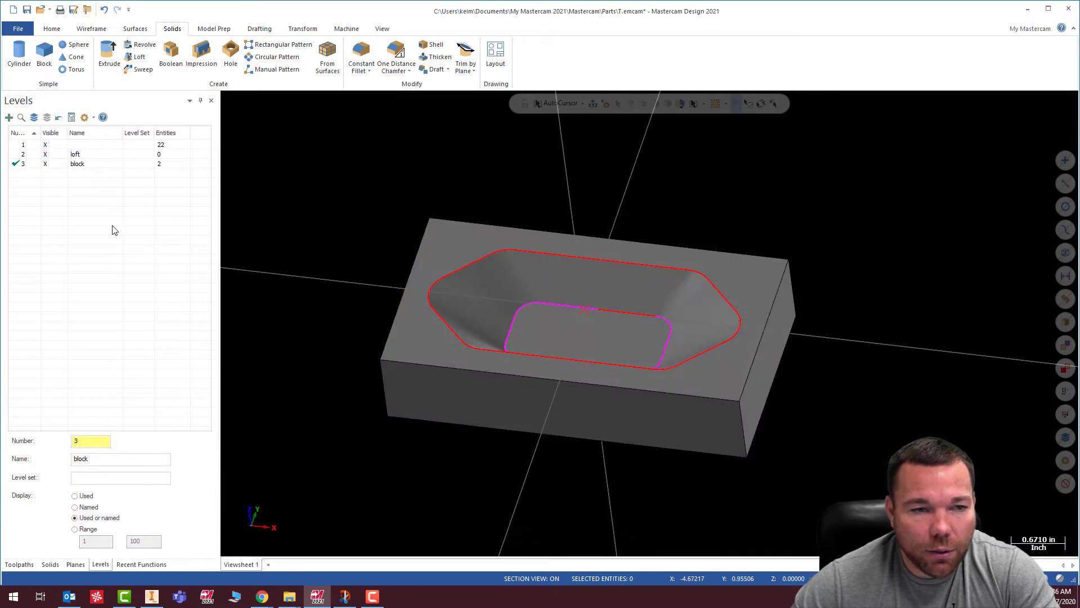
click(46, 145)
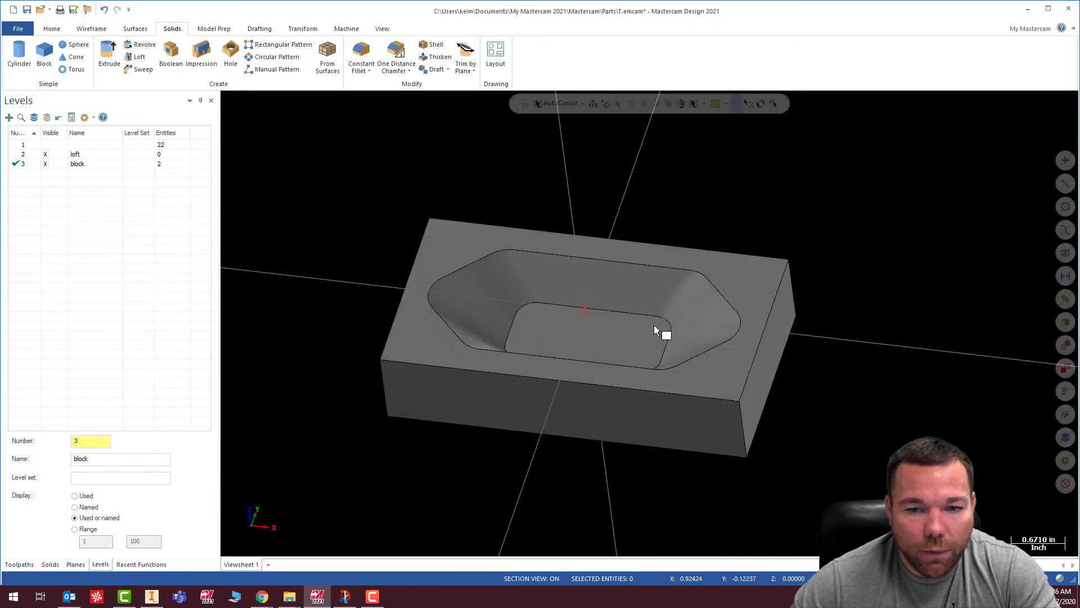
Step: Fillet the edges around the pocket's floor face with a constant radius of 0.25
middle_drag(661, 331, 603, 340)
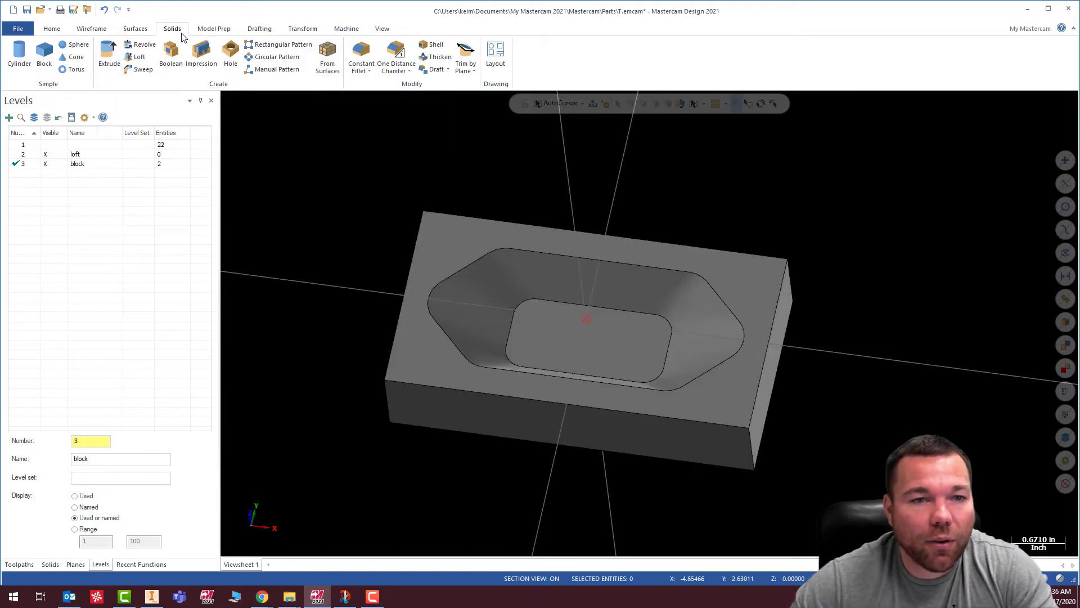
click(369, 72)
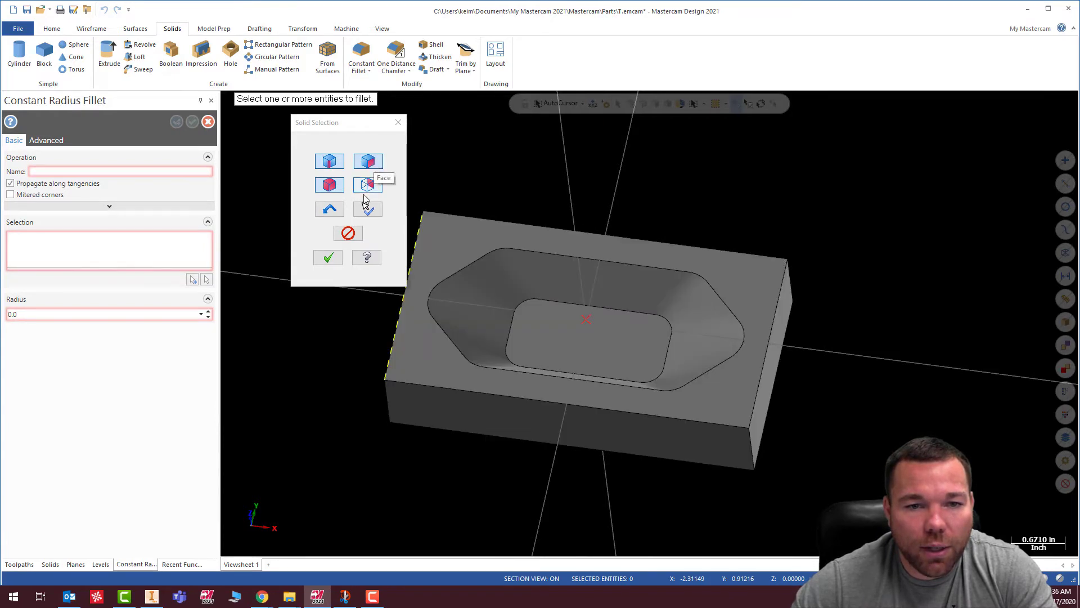
click(553, 319)
click(327, 256)
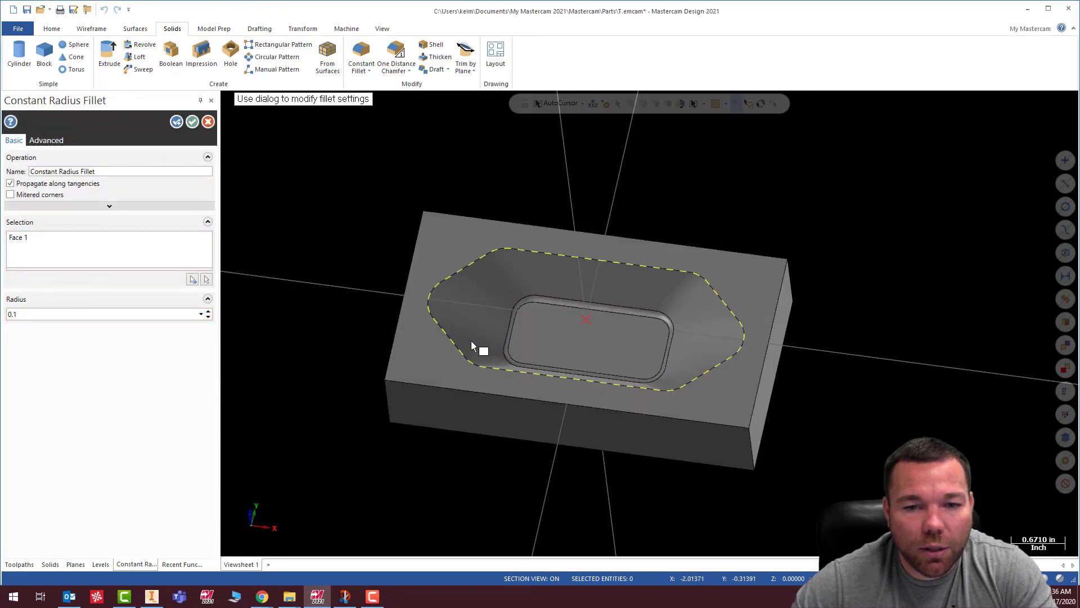
scroll(619, 338, up, 4)
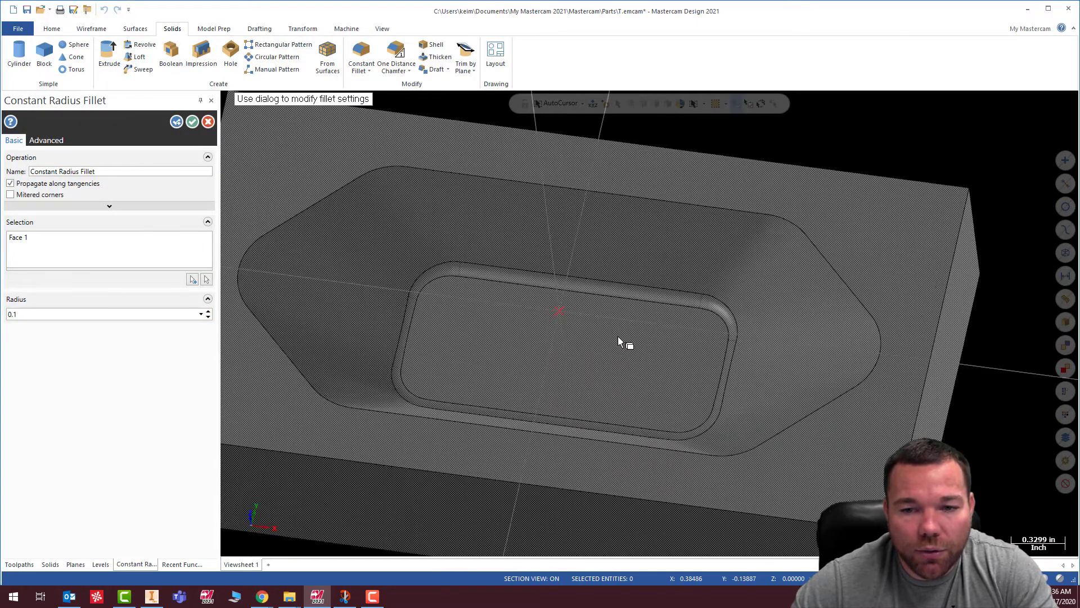
middle_drag(619, 341, 632, 333)
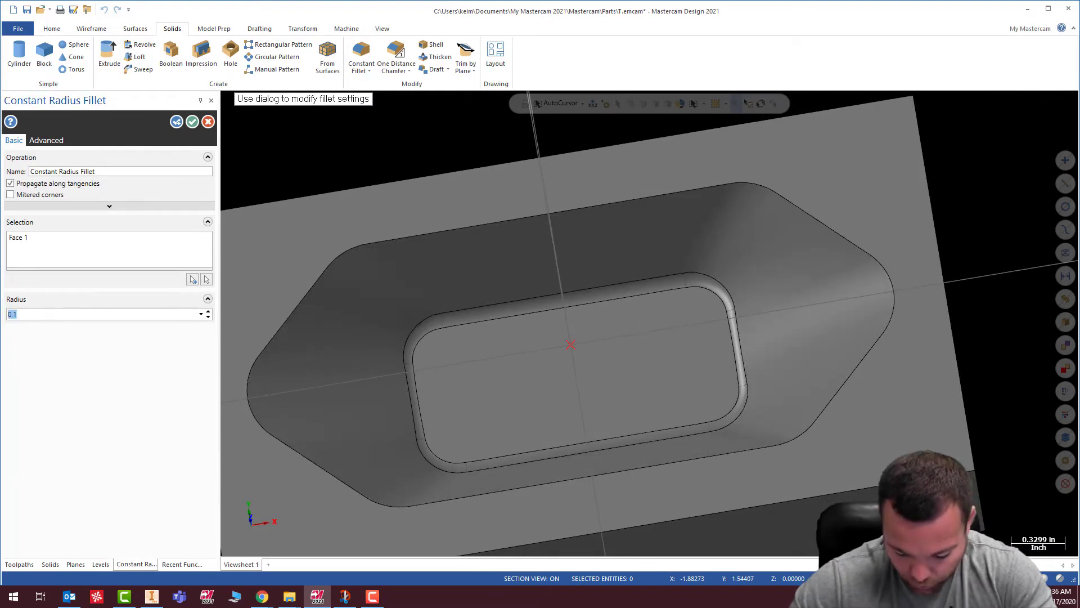
text(.25)
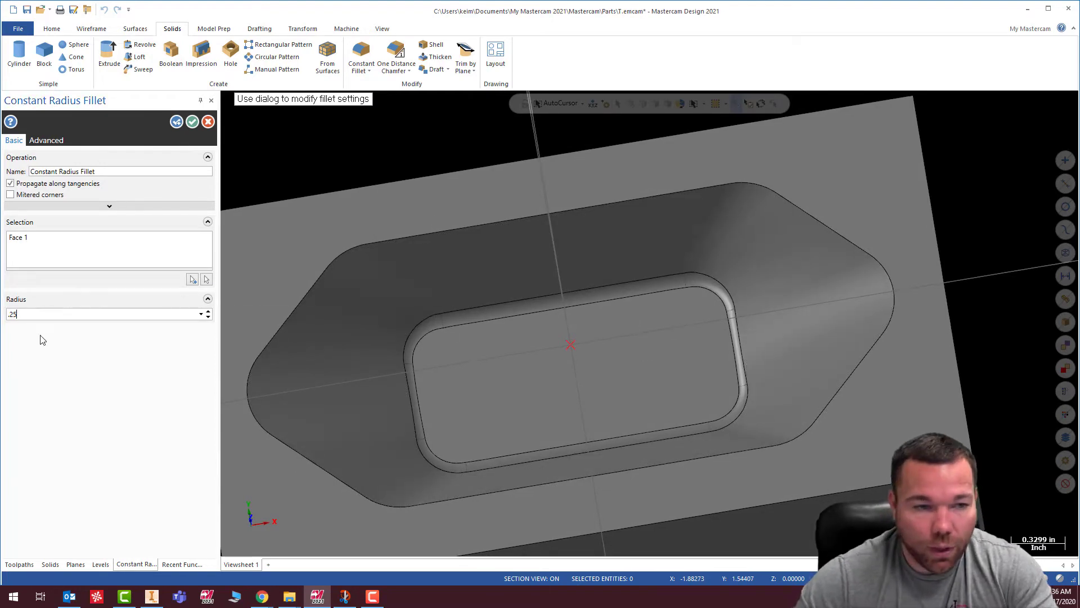
key(Tab)
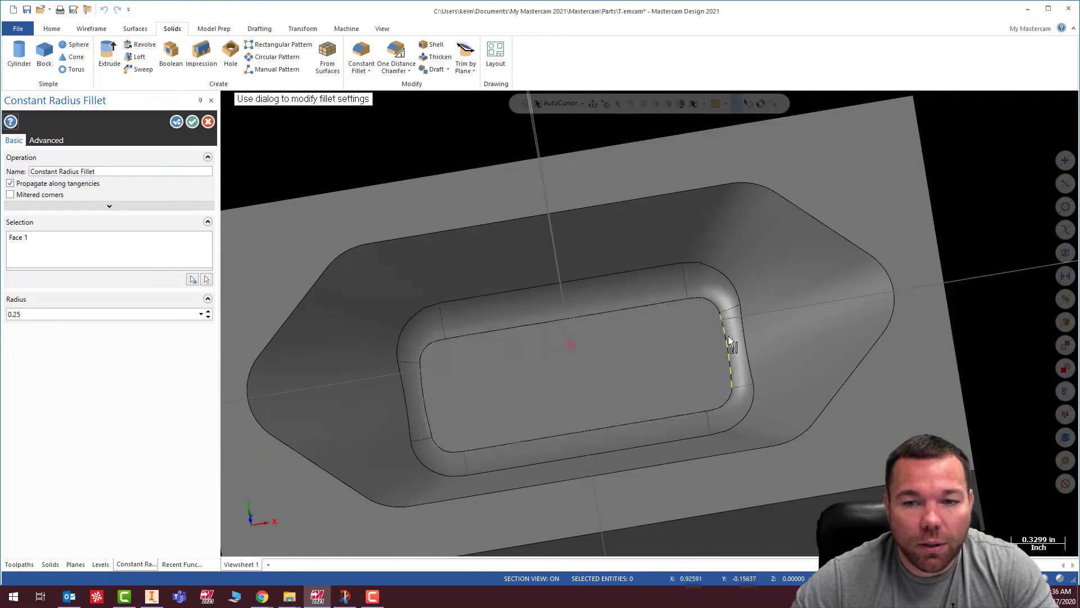
middle_drag(731, 336, 263, 116)
click(190, 121)
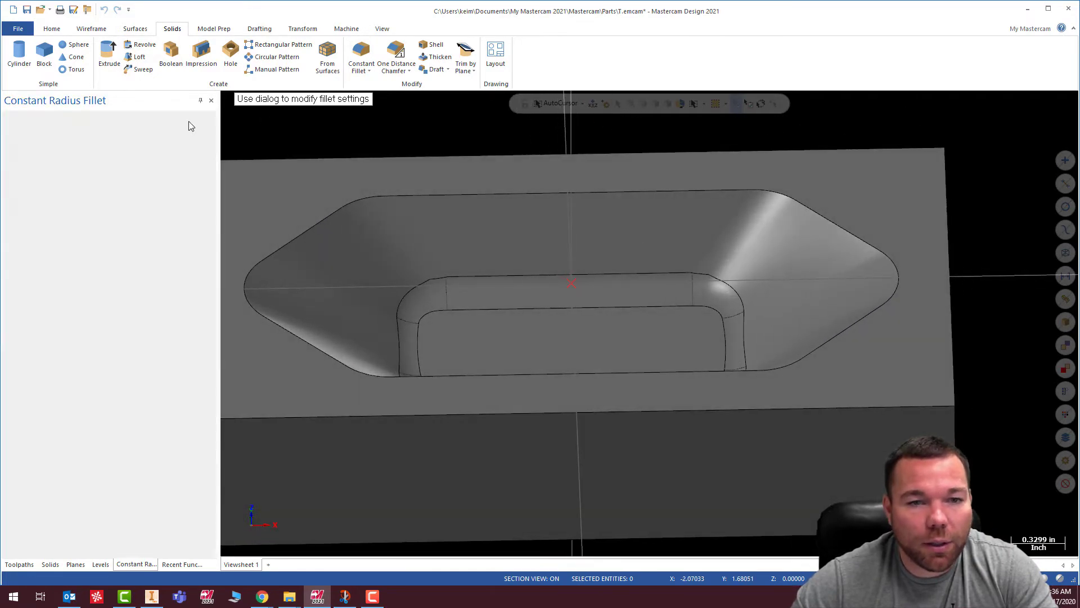
Step: Rename level 3 to Solid
scroll(340, 265, down, 3)
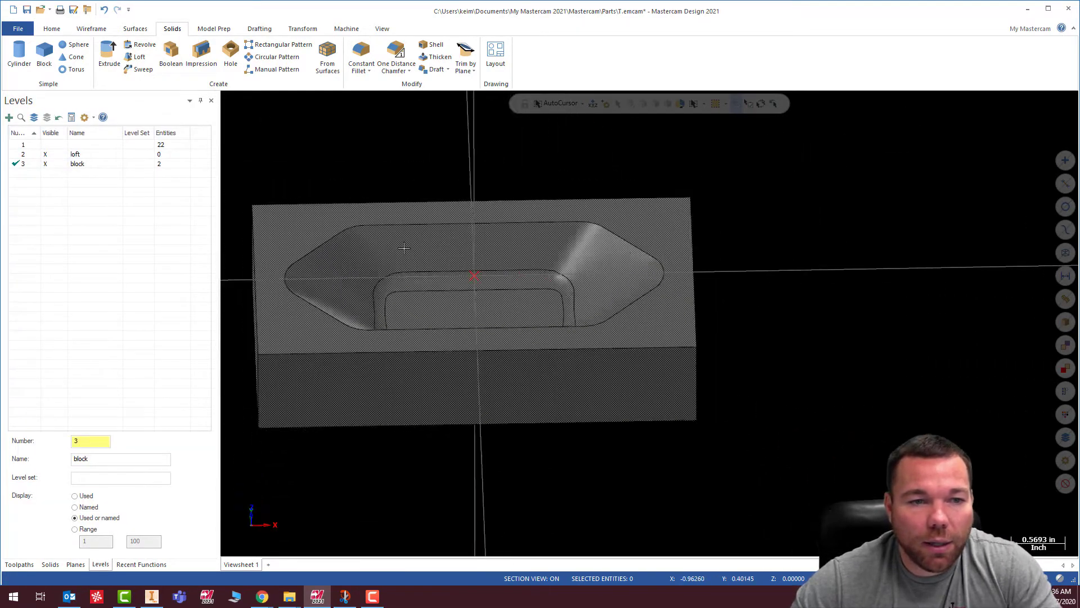
middle_drag(675, 253, 562, 360)
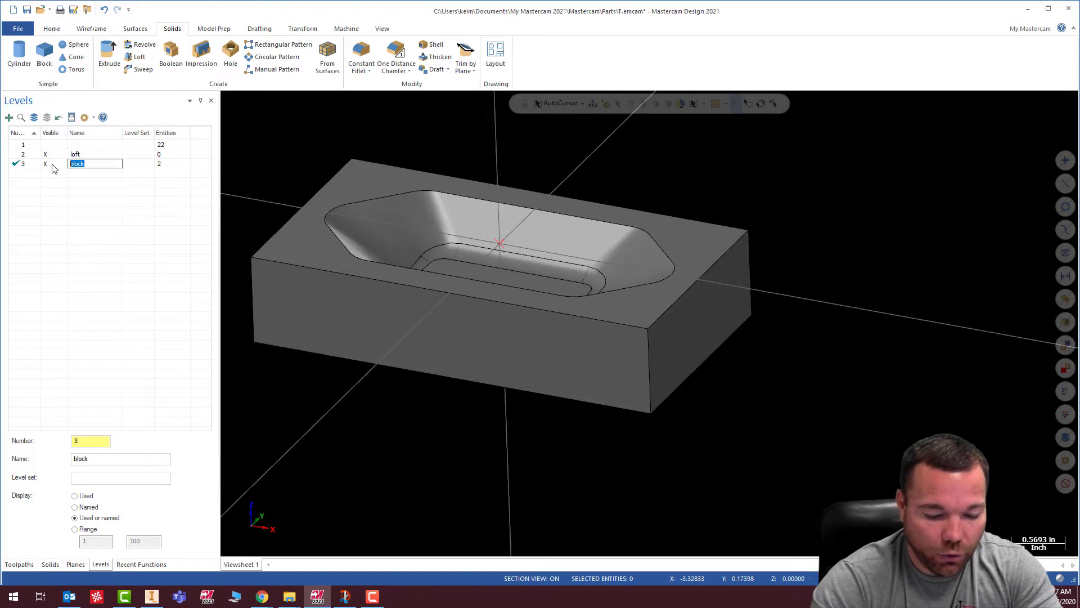
text(Soli)
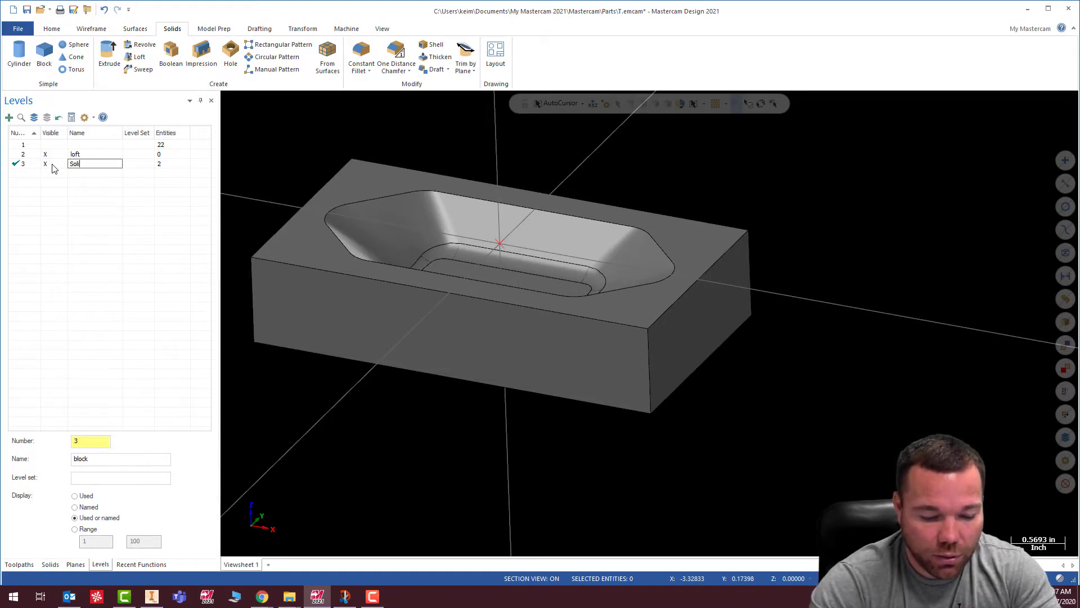
text(d)
key(Return)
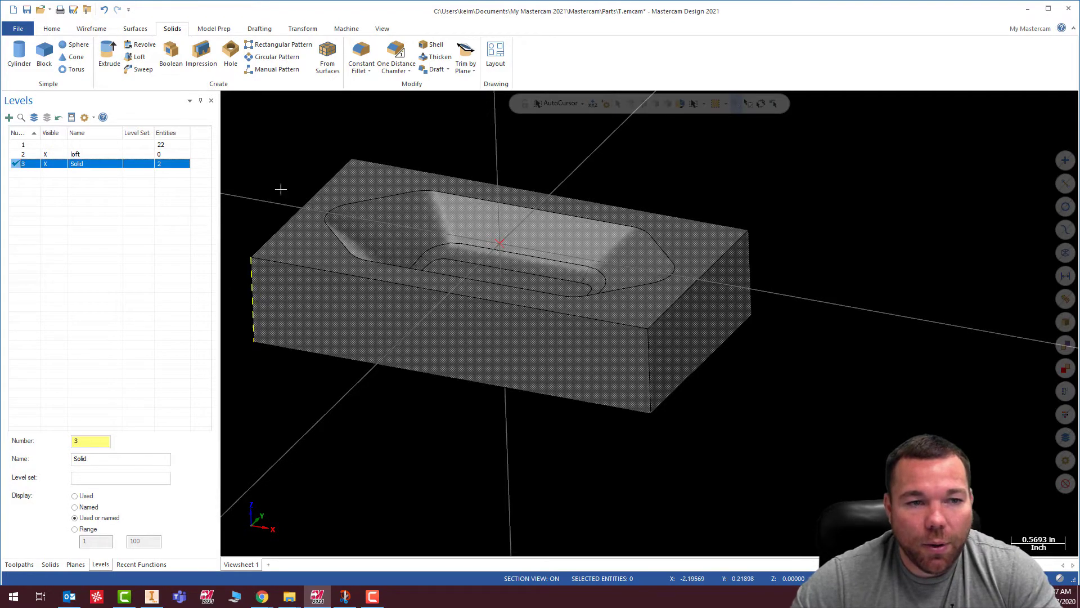
Step: Try to delete the loft level's entities and clear it as a selected empty level
click(30, 154)
right_click(29, 154)
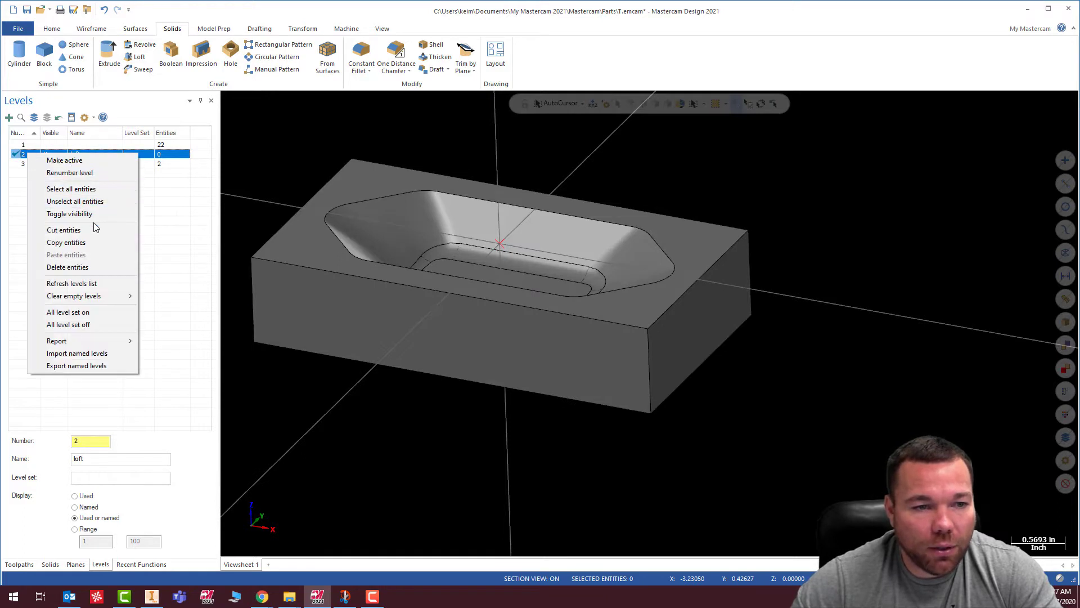
click(92, 267)
right_click(39, 156)
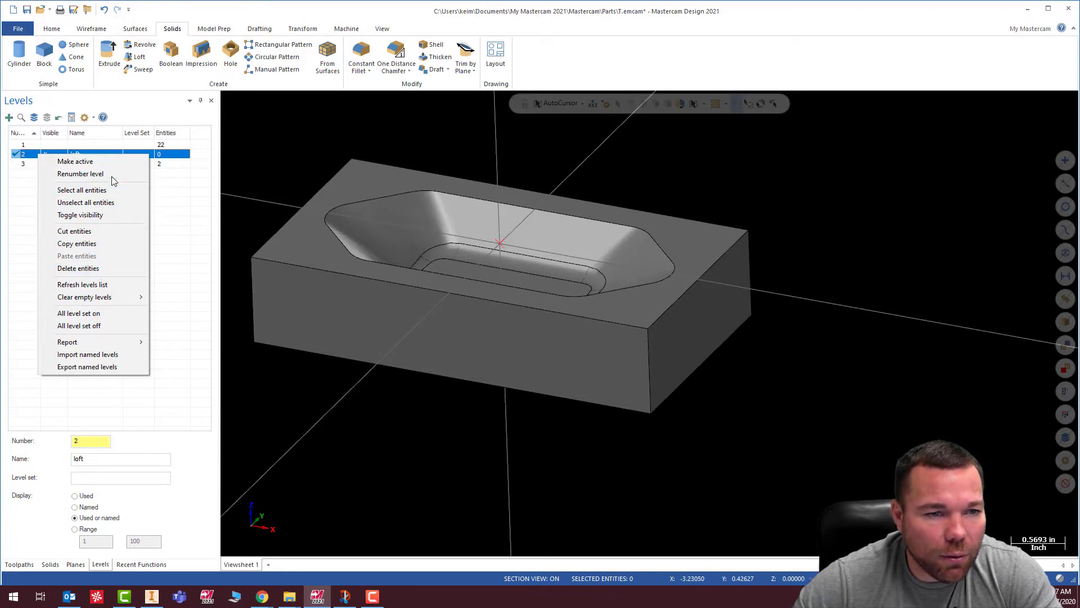
mouse_move(127, 303)
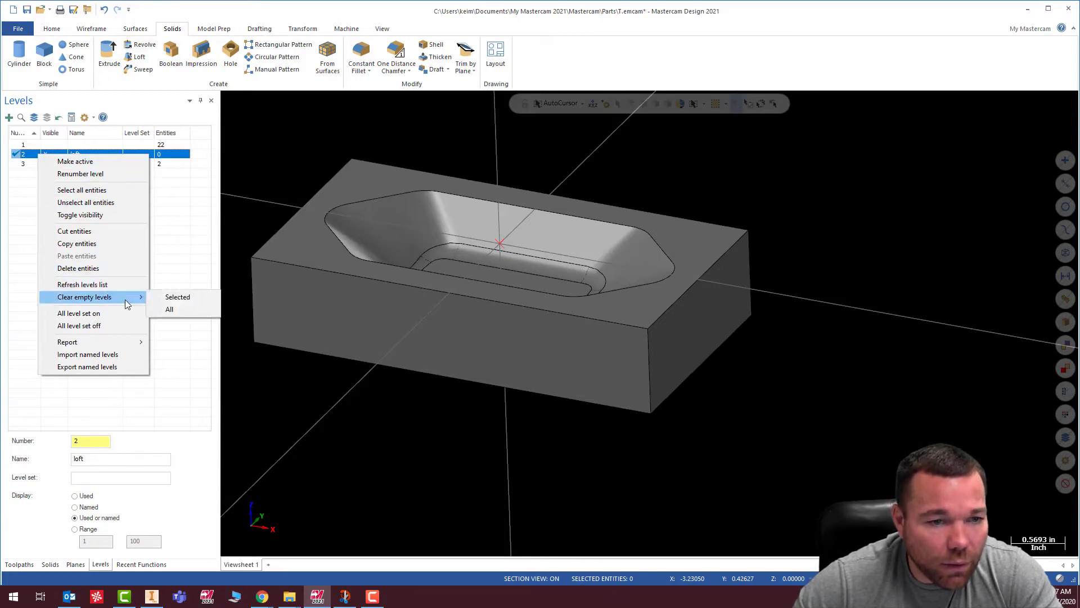
click(175, 297)
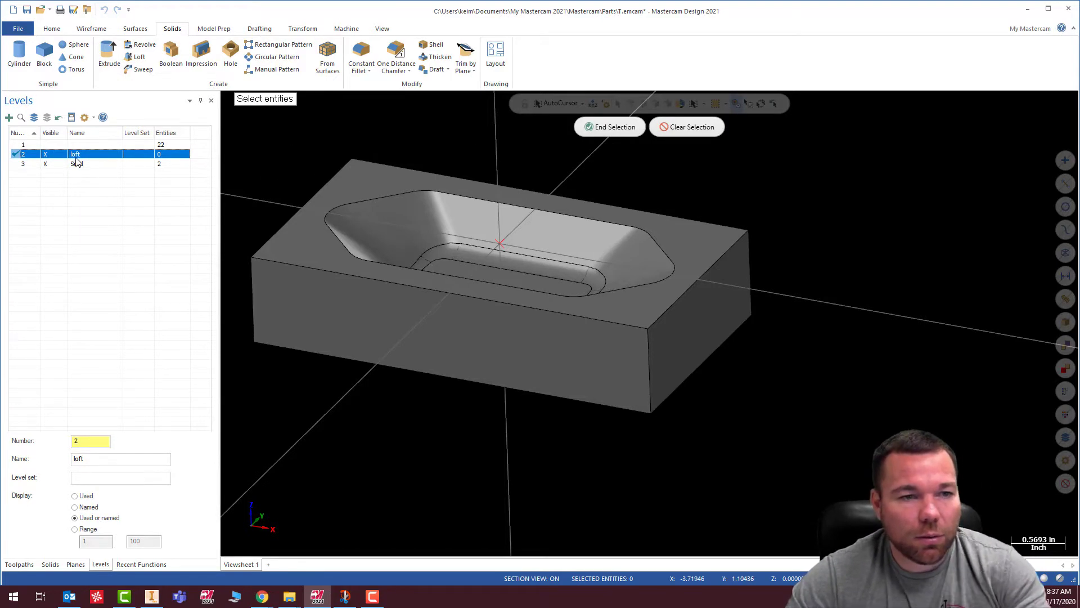
key(Escape)
Step: Try again to clear the loft level, first as the selected empty level and then with all empty levels
click(31, 159)
right_click(31, 159)
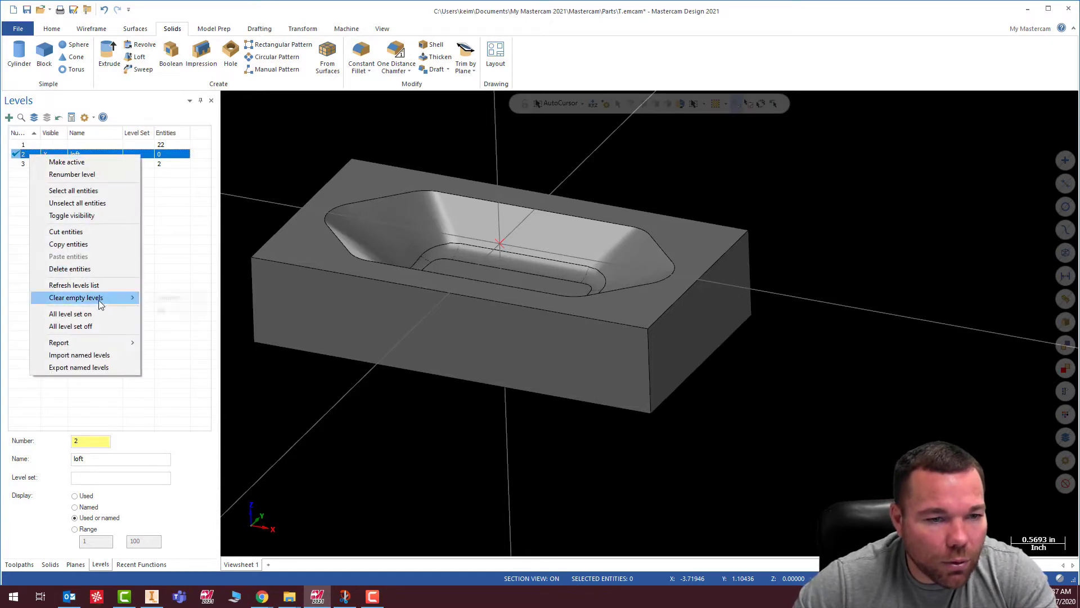
mouse_move(100, 298)
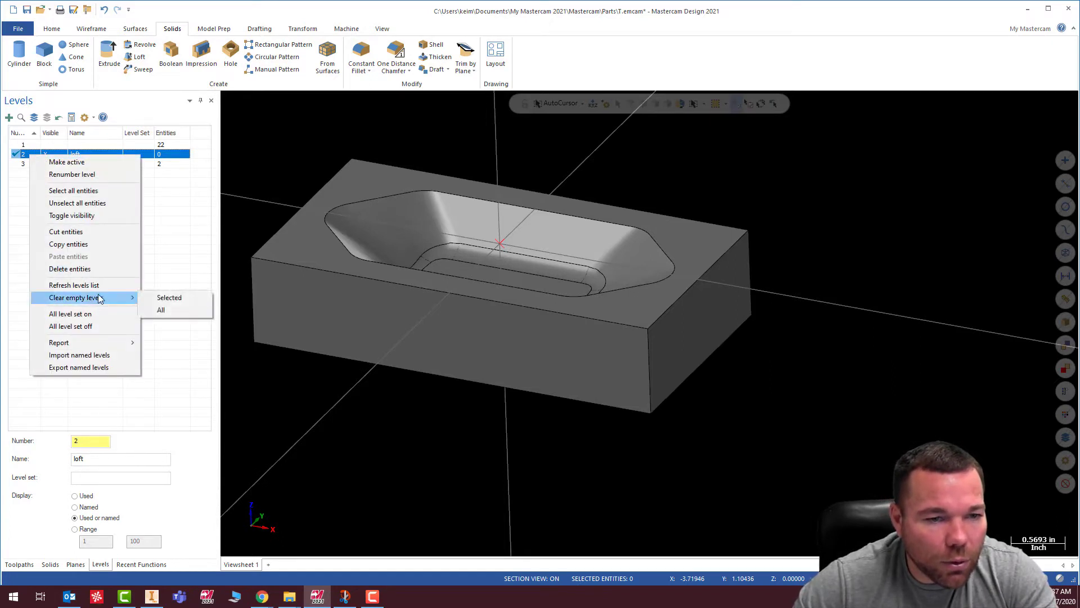
click(163, 298)
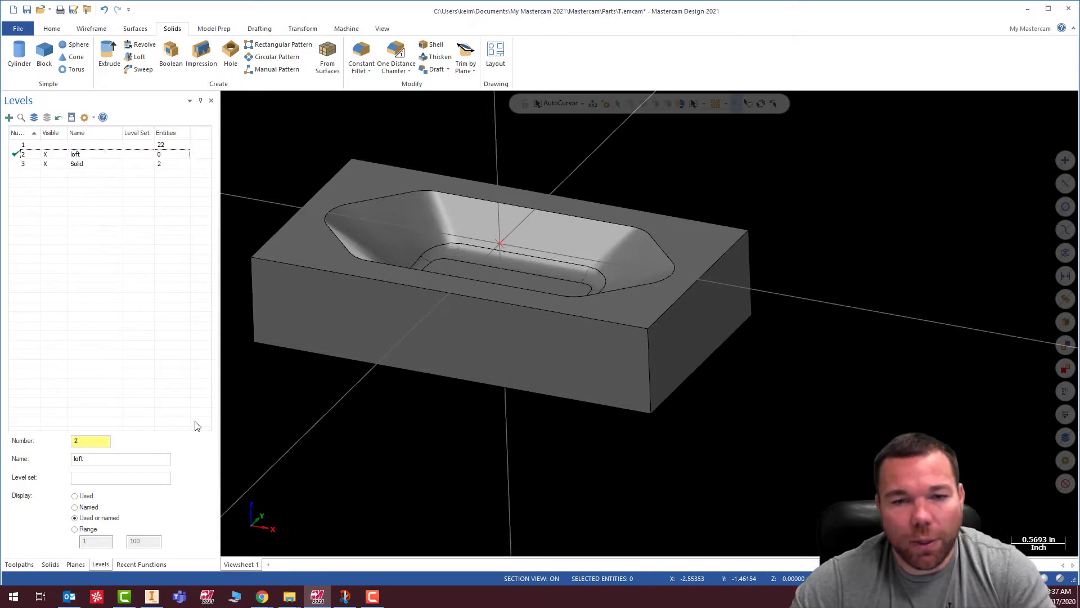
right_click(26, 153)
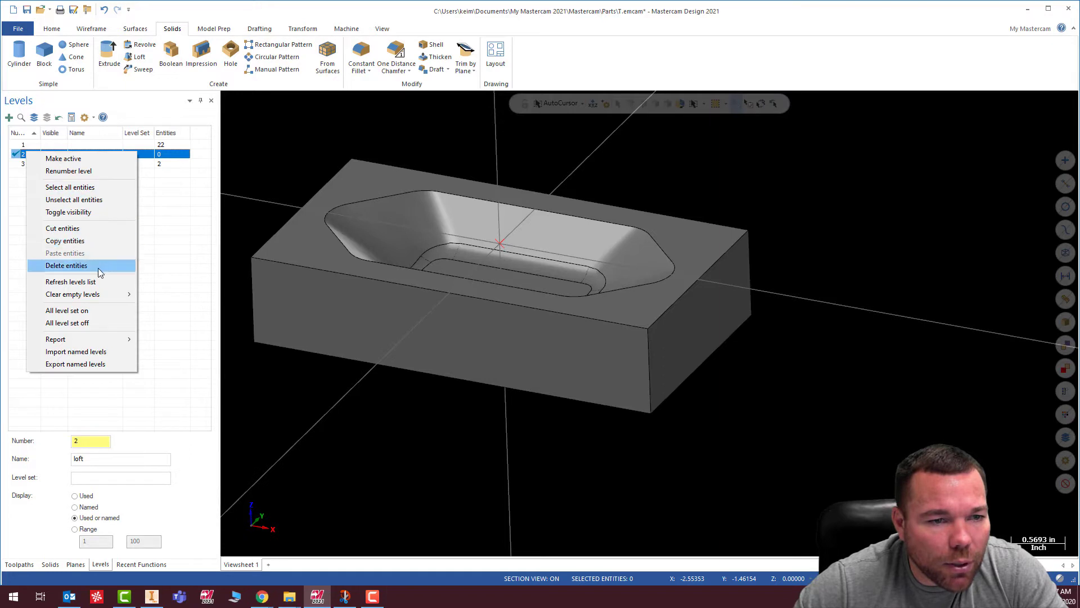
mouse_move(97, 295)
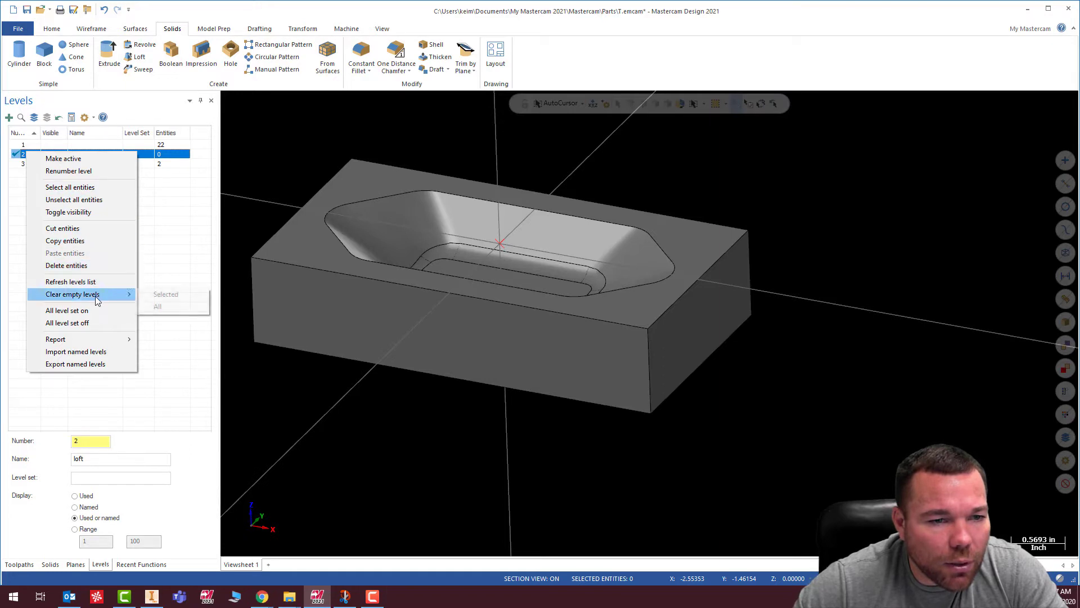
click(156, 309)
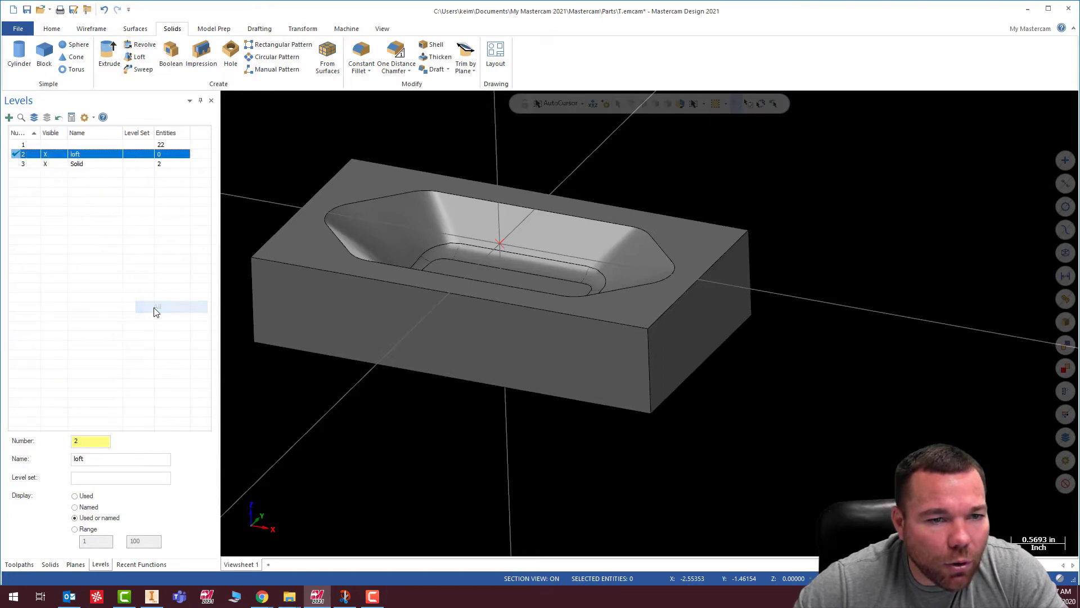
Step: Make the Solid level active and clear the empty loft level from the level list
click(35, 164)
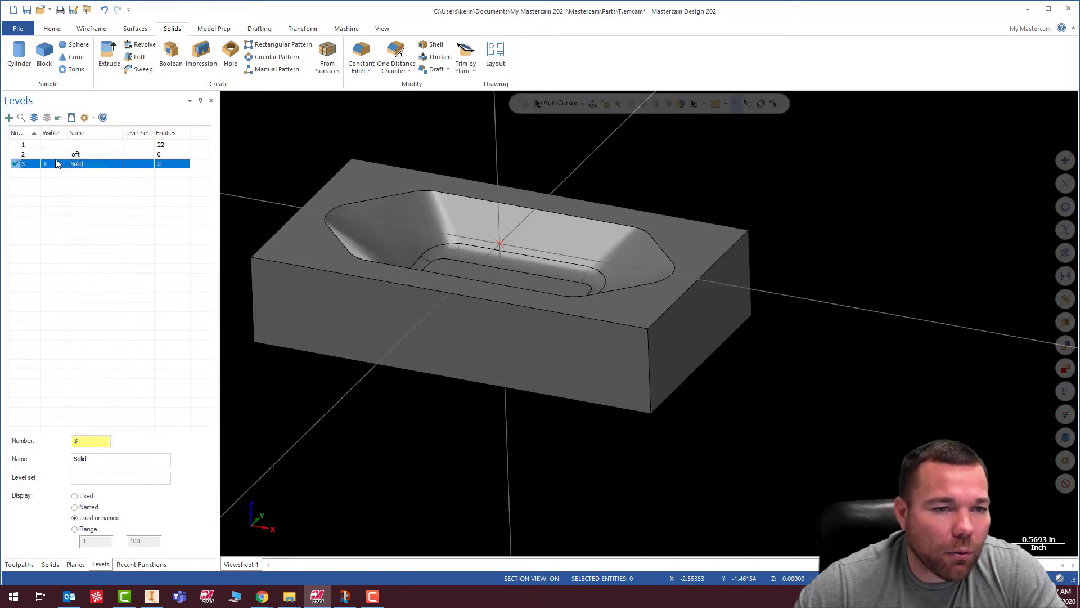
right_click(55, 155)
mouse_move(131, 298)
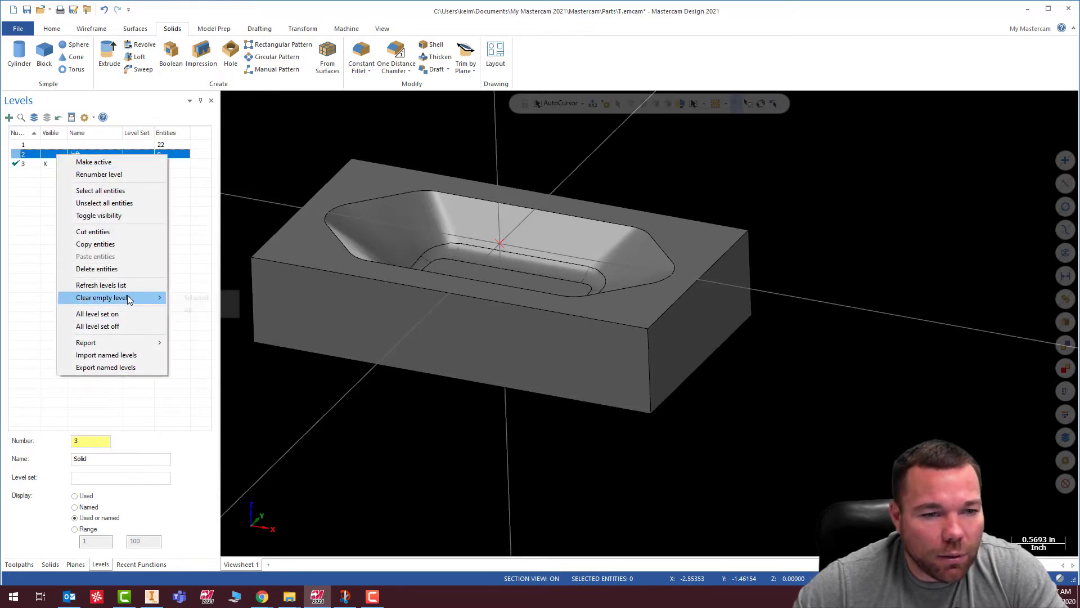
click(191, 298)
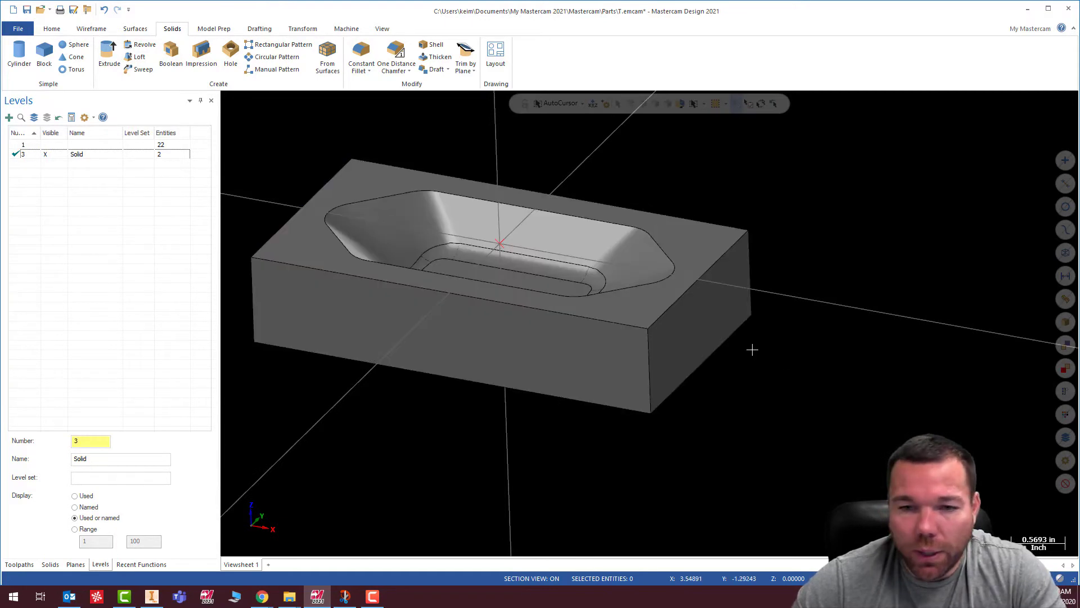
Step: Translate the solid block and its point 2.3125 in X and -1.25 in Y, moving the defining wireframe too
mouse_move(646, 234)
middle_down()
mouse_move(622, 188)
mouse_move(574, 176)
mouse_move(681, 215)
mouse_move(675, 193)
mouse_move(784, 188)
middle_up()
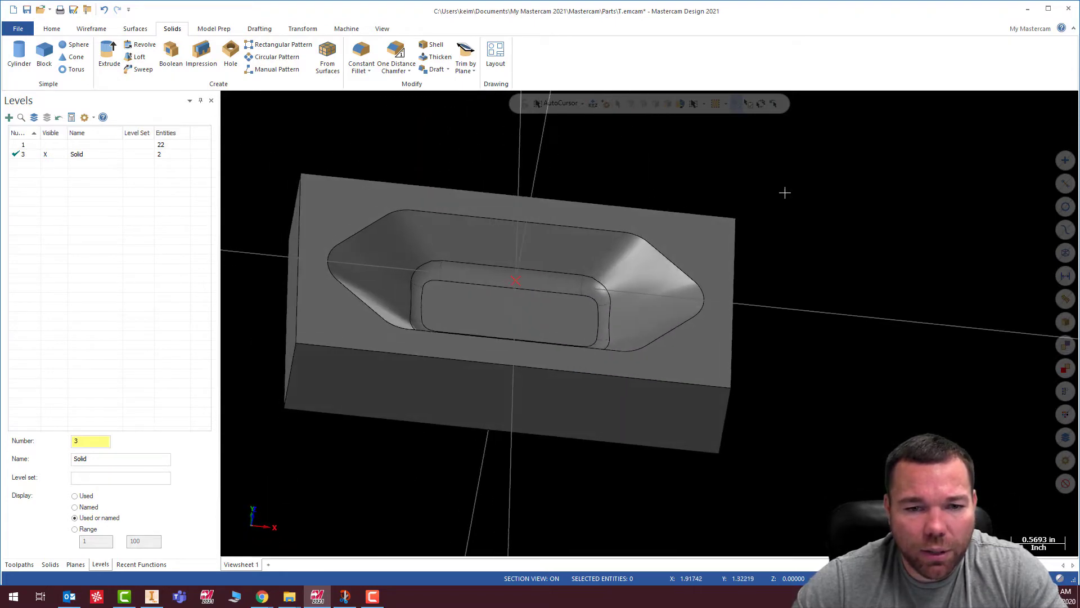
right_click(818, 169)
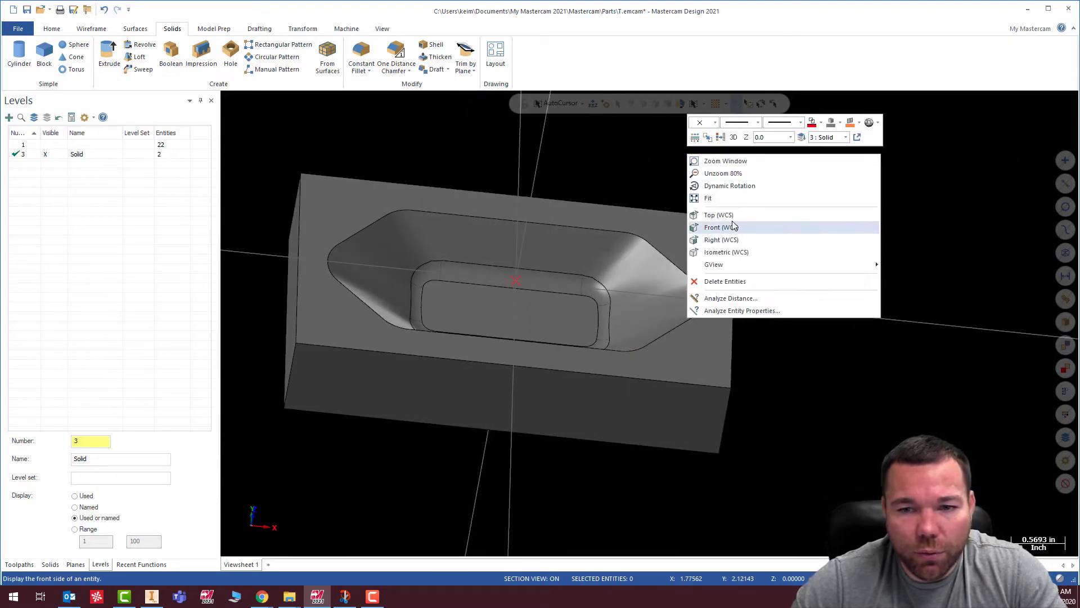
click(850, 229)
drag(420, 199, 793, 399)
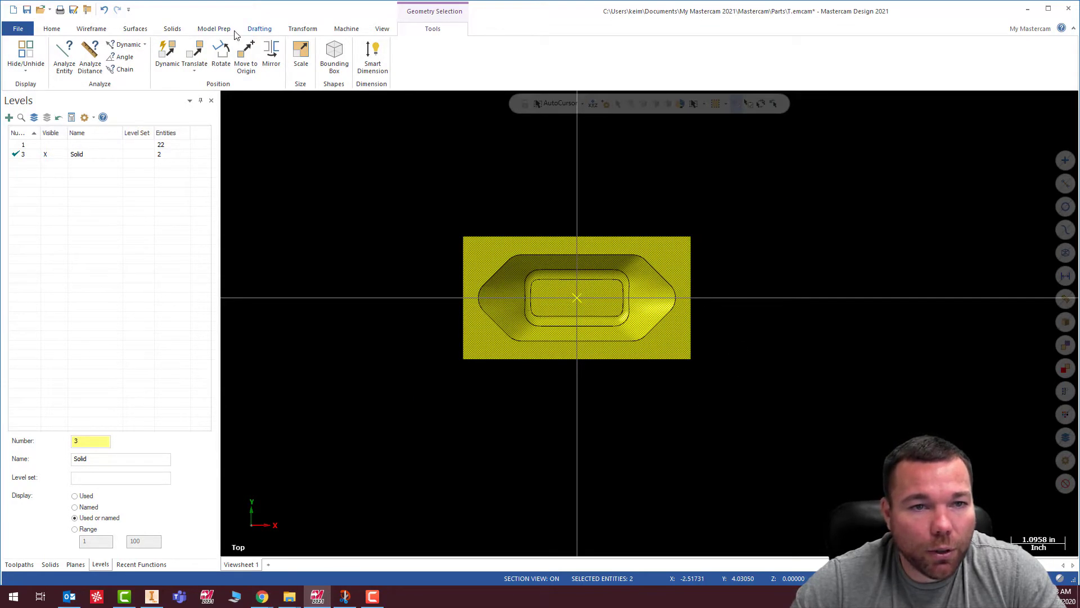
click(302, 28)
click(46, 53)
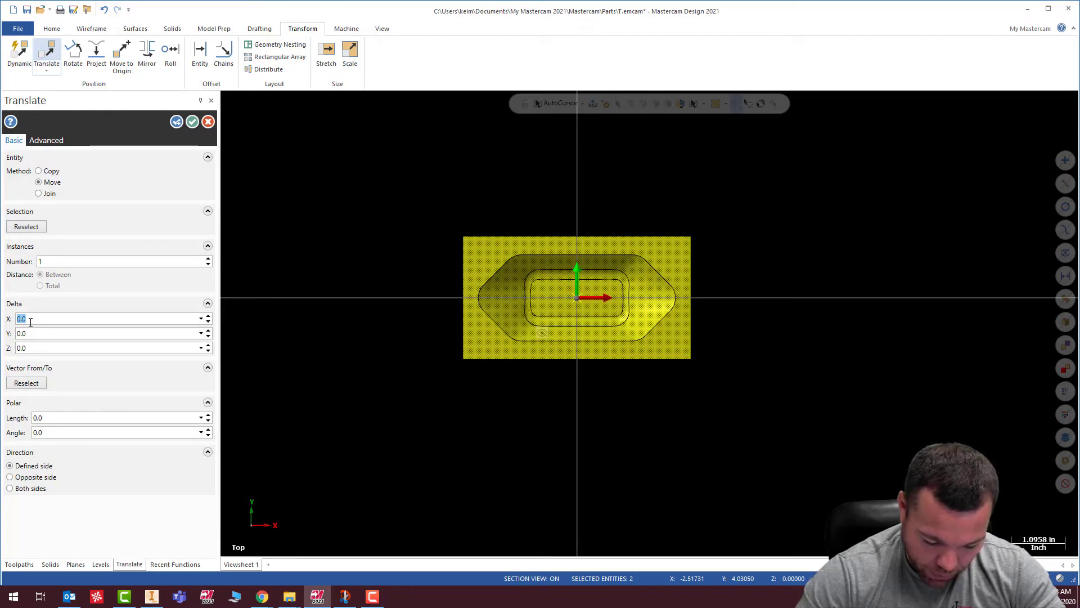
text(2.3125)
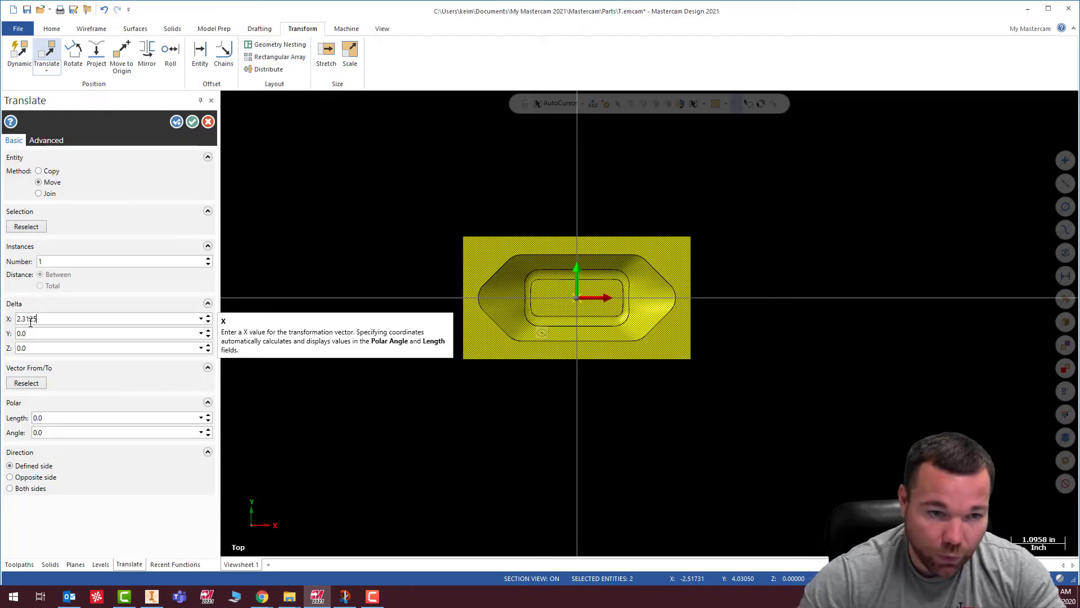
key(Tab)
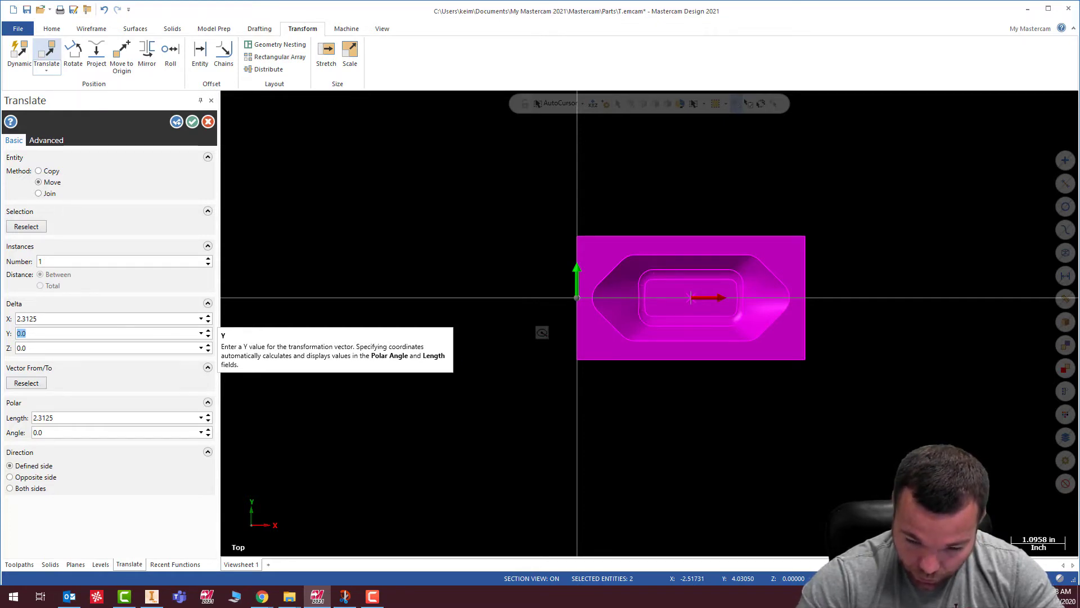
text(-)
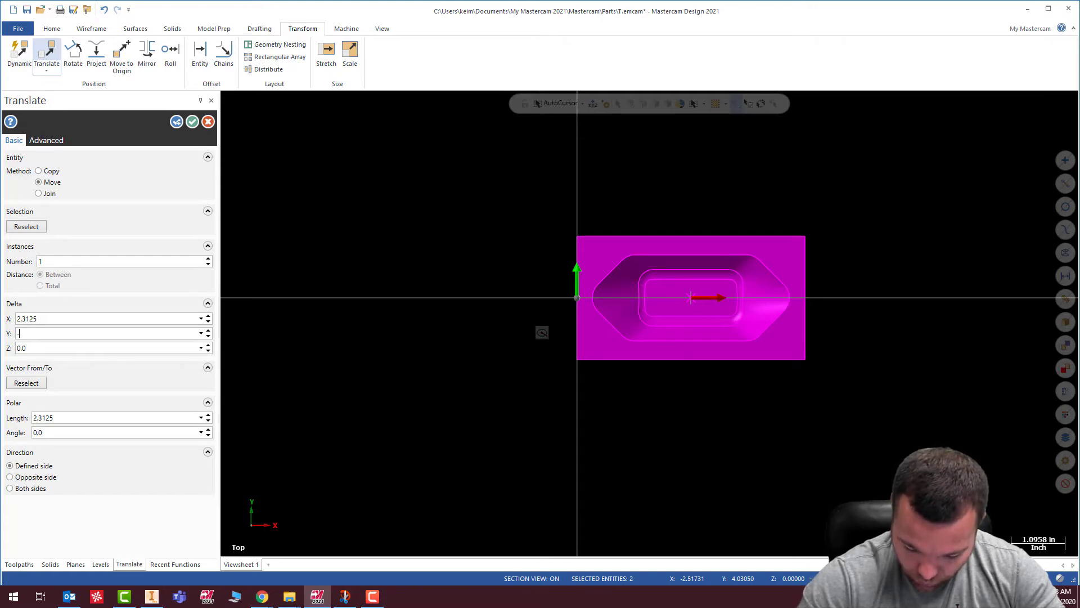
text(1.25)
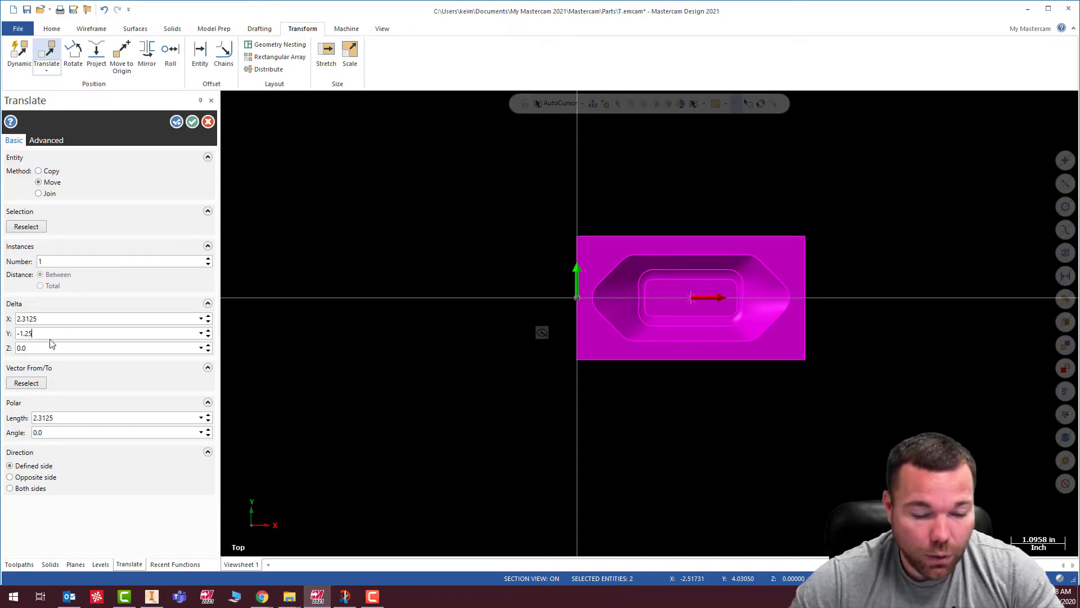
key(Tab)
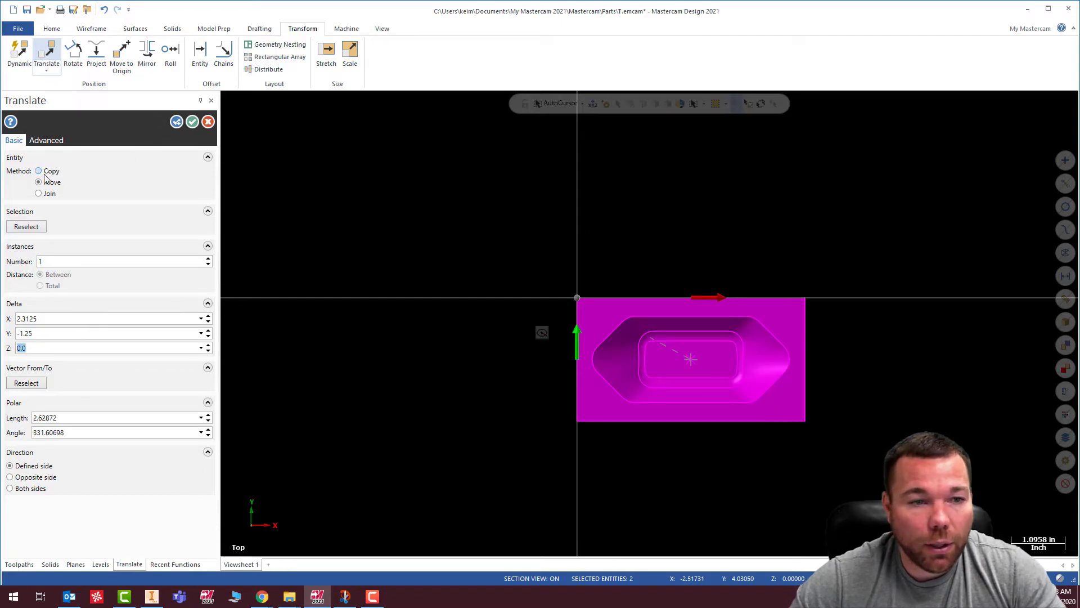
click(192, 122)
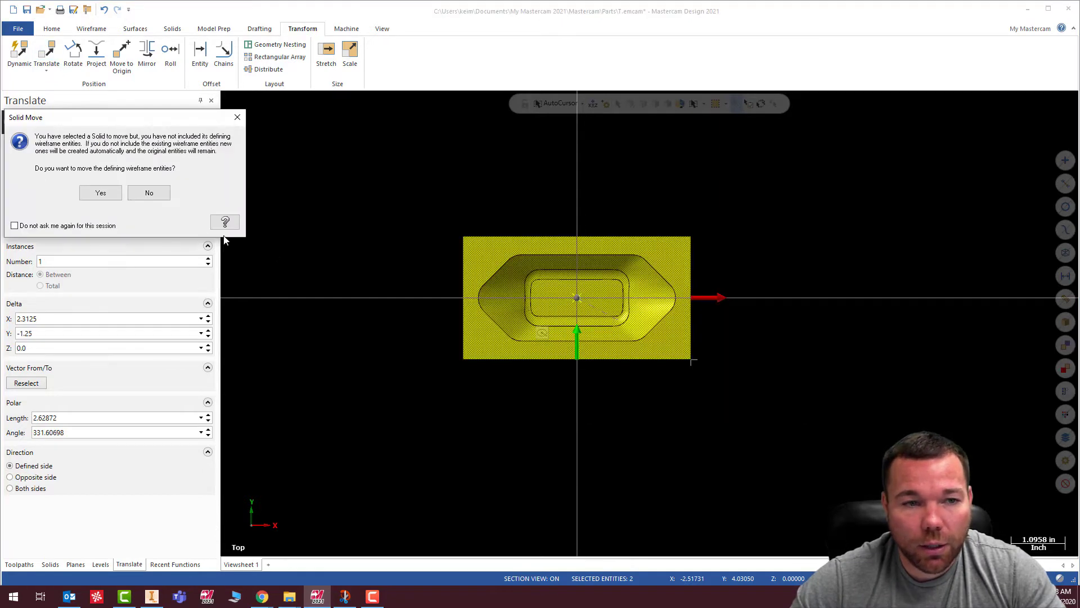
click(101, 194)
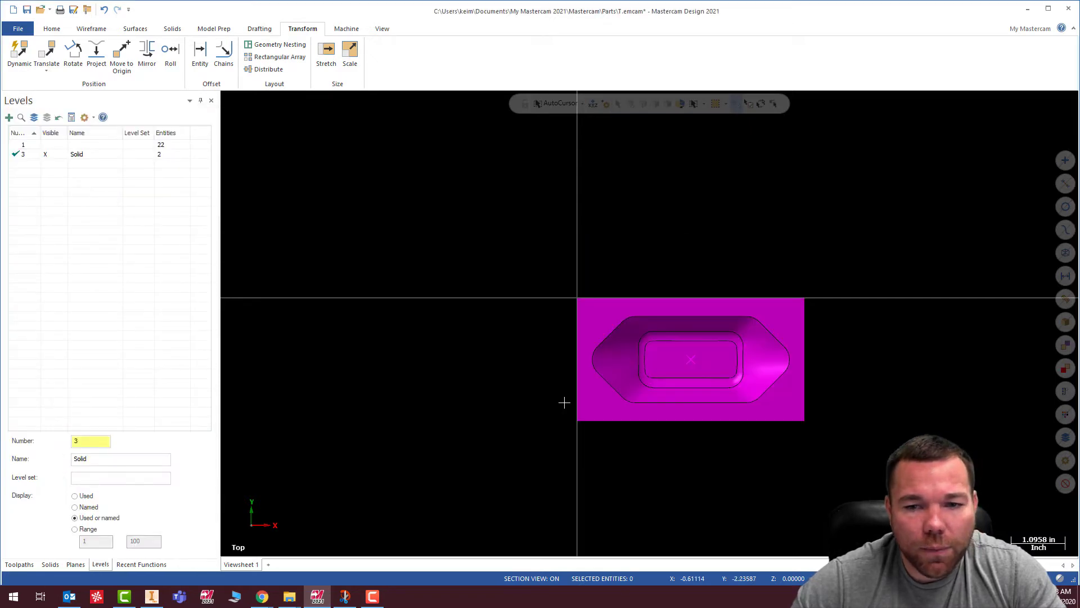
Step: Delete the point entity at the centre of the pocket
mouse_move(699, 307)
middle_down()
mouse_move(748, 258)
mouse_move(750, 186)
middle_up()
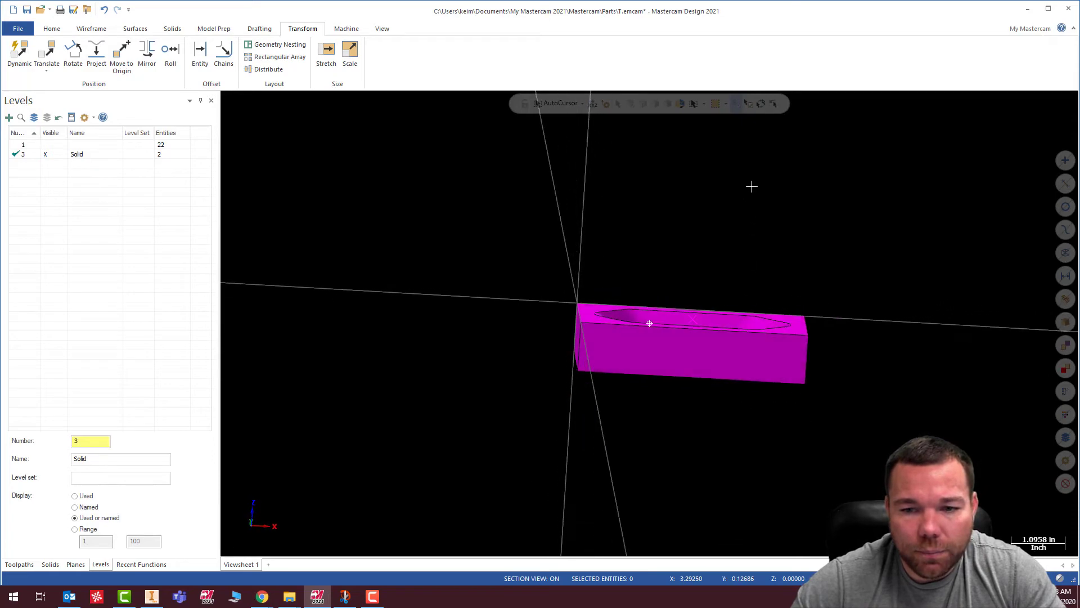
middle_drag(504, 209, 540, 249)
click(692, 315)
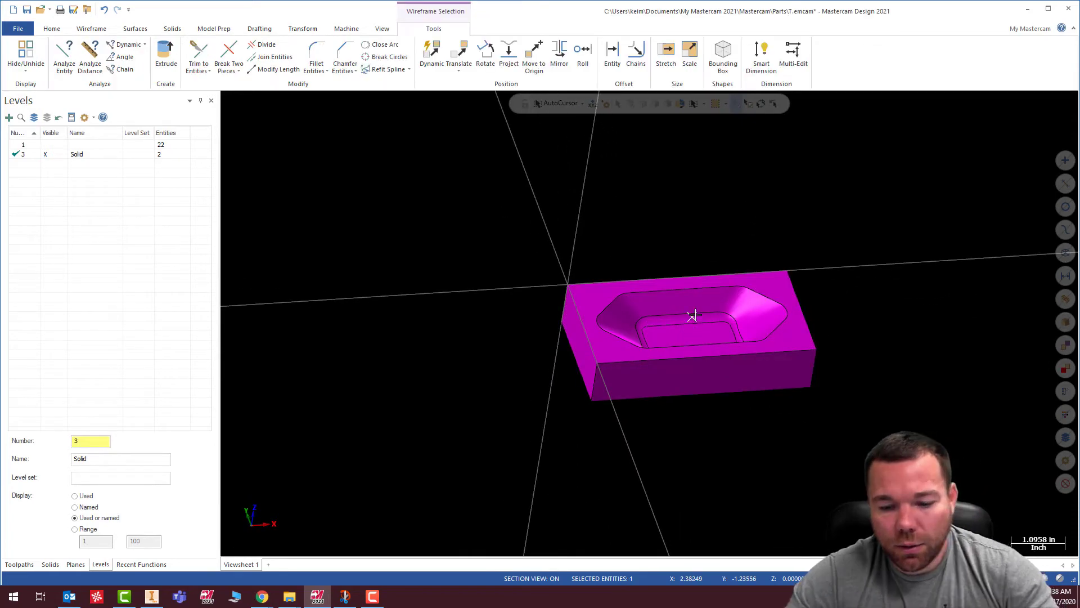
key(Escape)
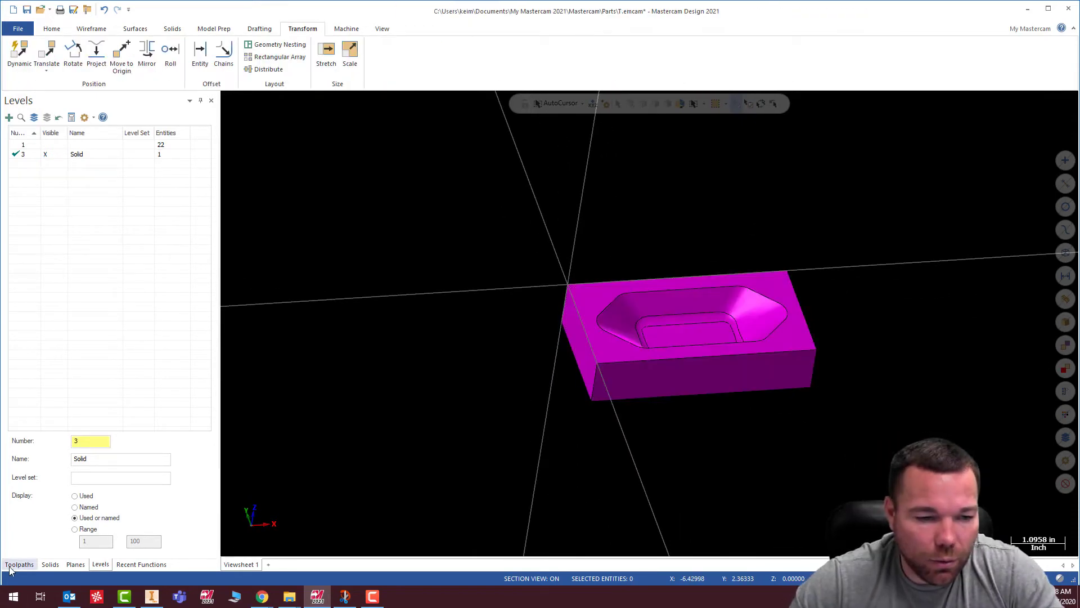
Step: Clear the transform result colours from the moved solid
click(19, 564)
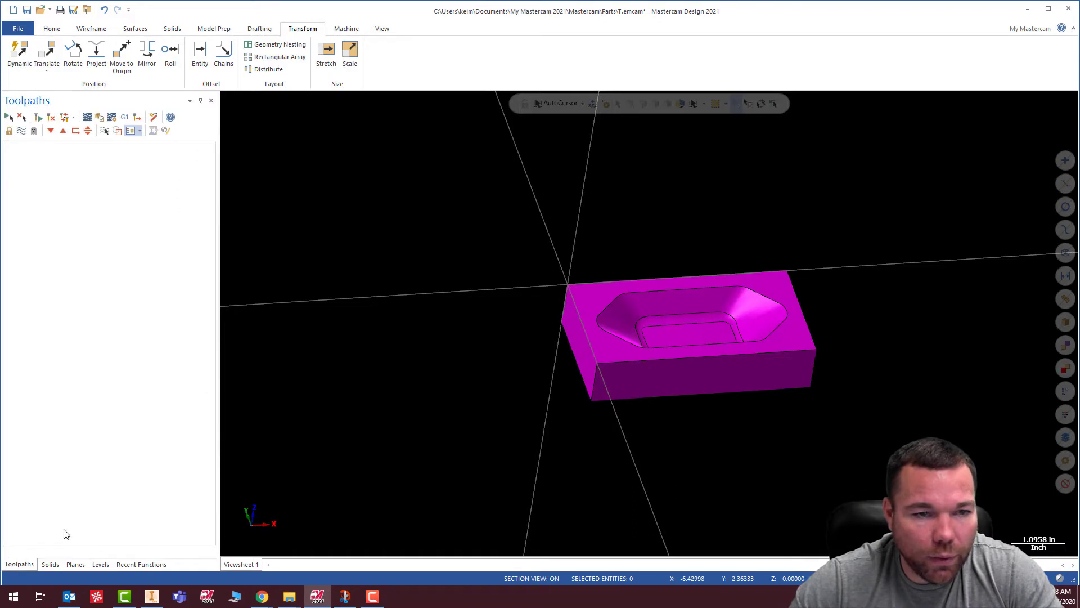
click(52, 28)
click(149, 66)
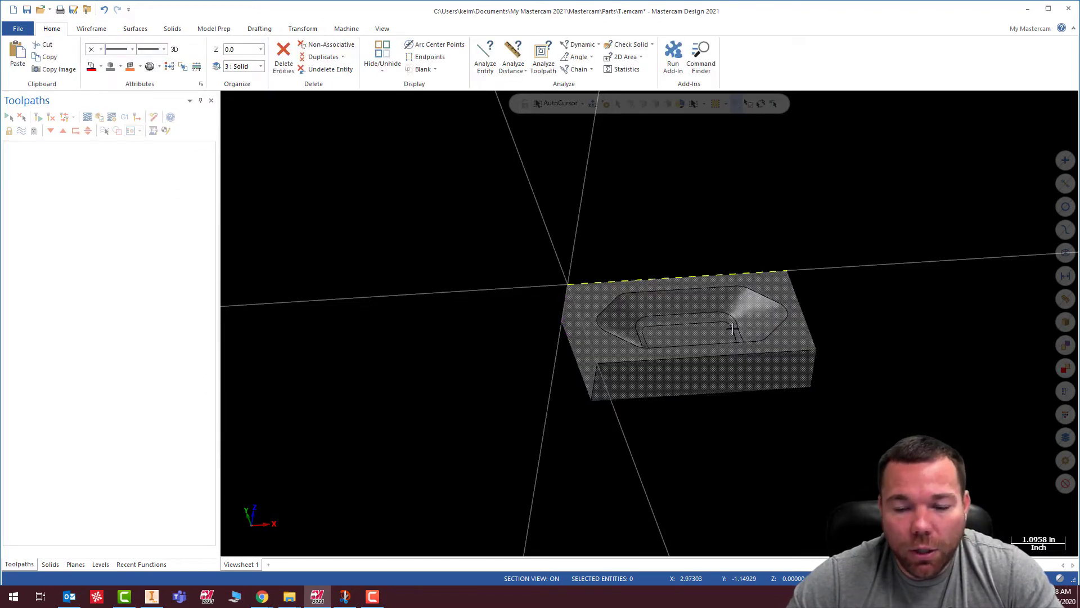
Step: Make the level 1 wireframe visible together with the Solid level
scroll(765, 316, up, 2)
middle_drag(765, 316, 466, 65)
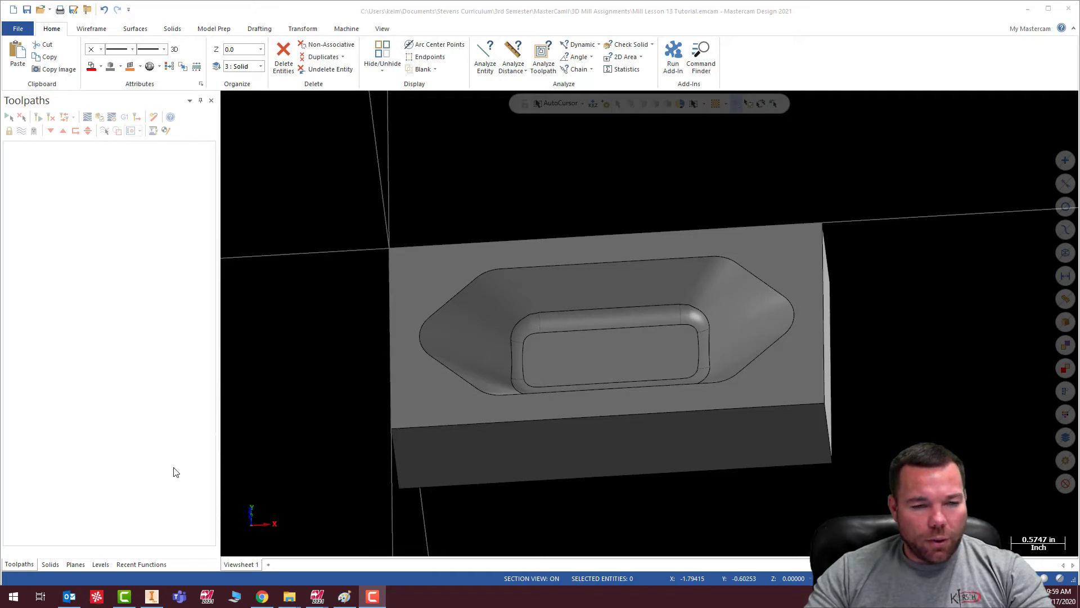
click(97, 565)
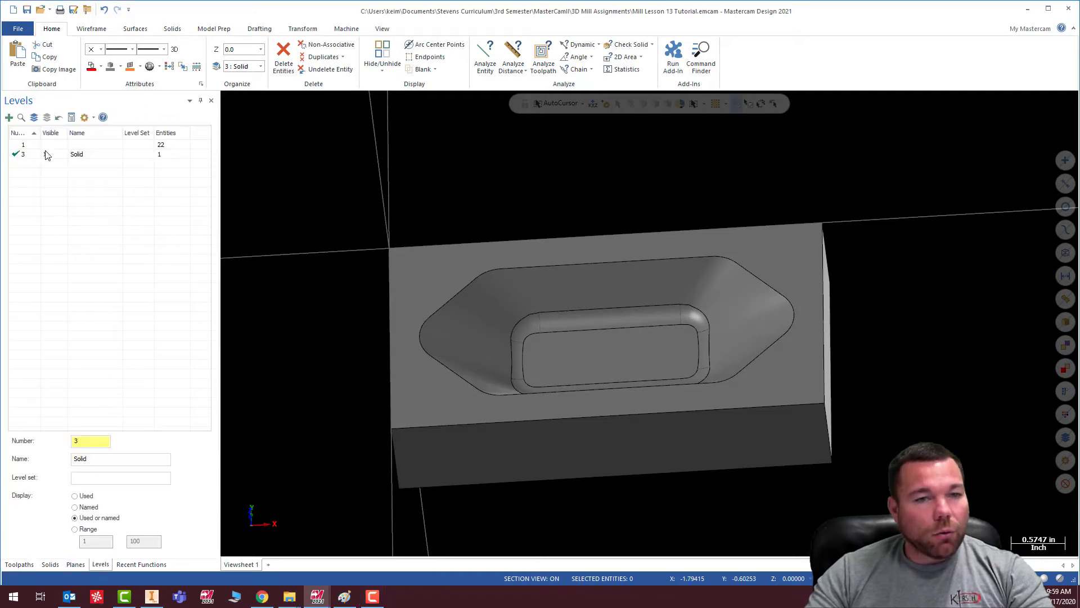
click(62, 149)
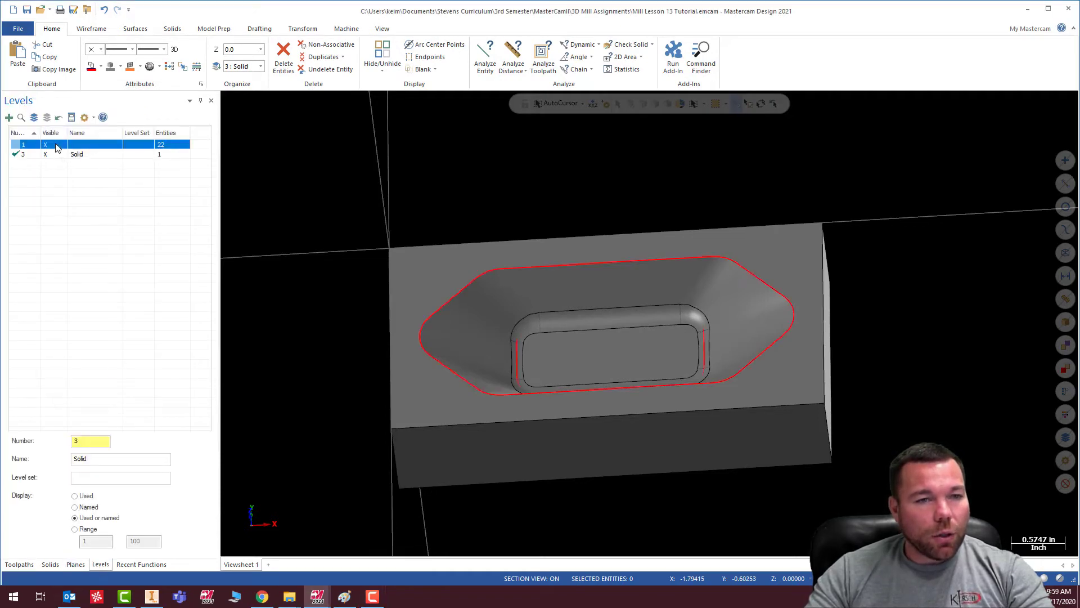
middle_drag(595, 280, 634, 263)
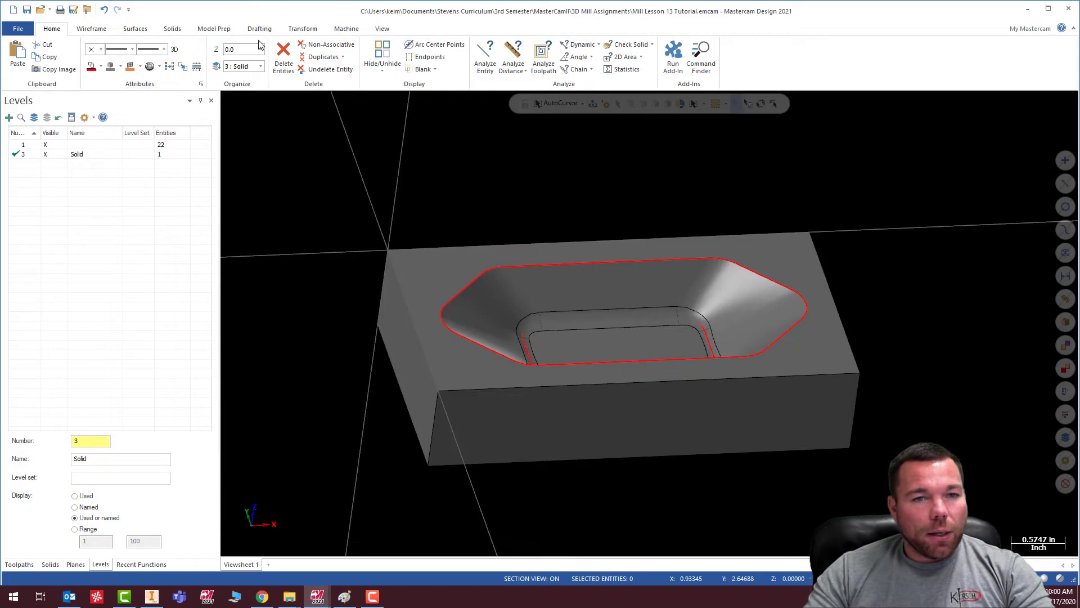
Step: Add a mill machine group using the GENERIC HAAS 3X MILL machine definition
click(346, 29)
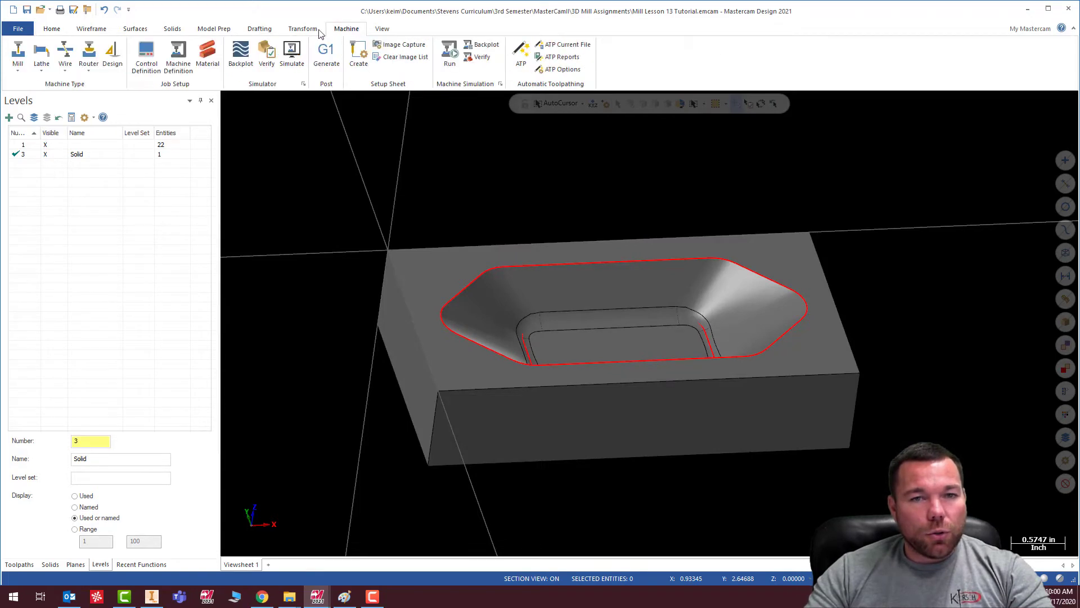
click(18, 63)
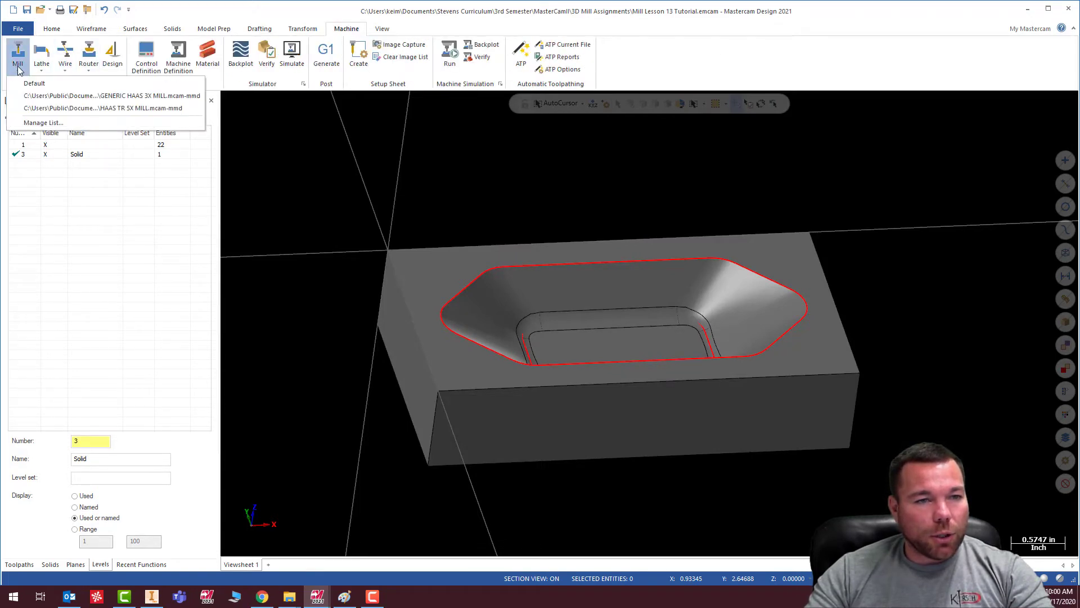
click(49, 99)
Step: Set up rectangular stock from a bounding box around the solid, sized X 4.625, Y 2.5 and Z 1.0
click(21, 565)
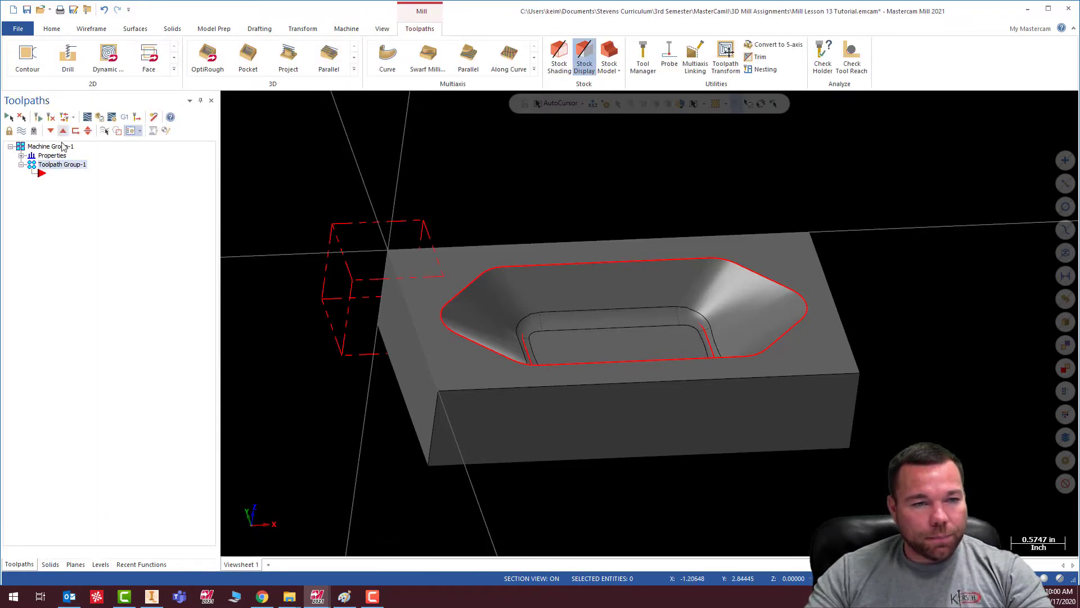
click(22, 155)
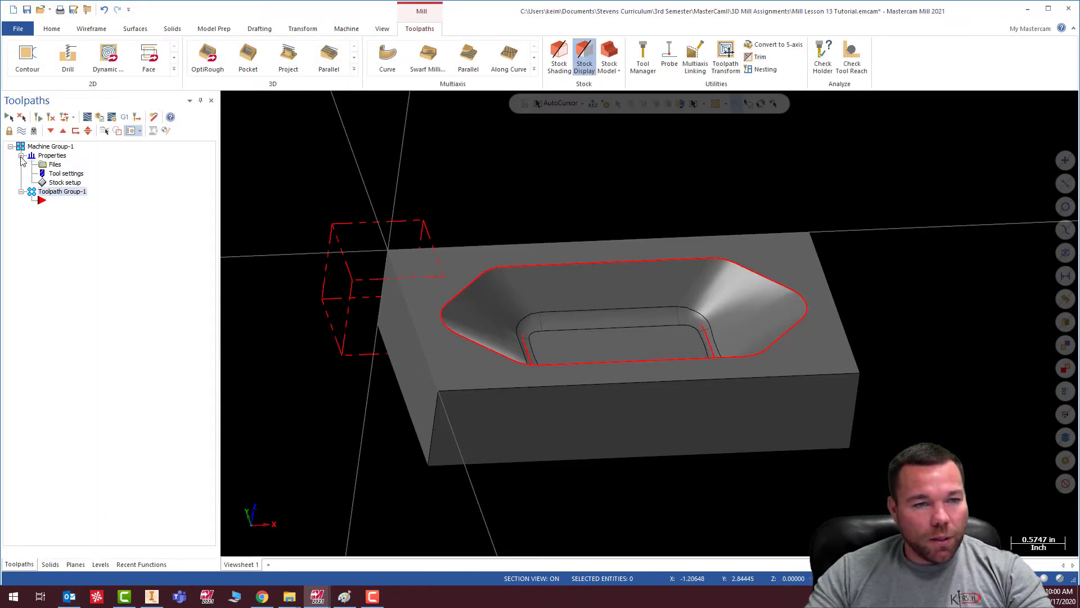
click(55, 164)
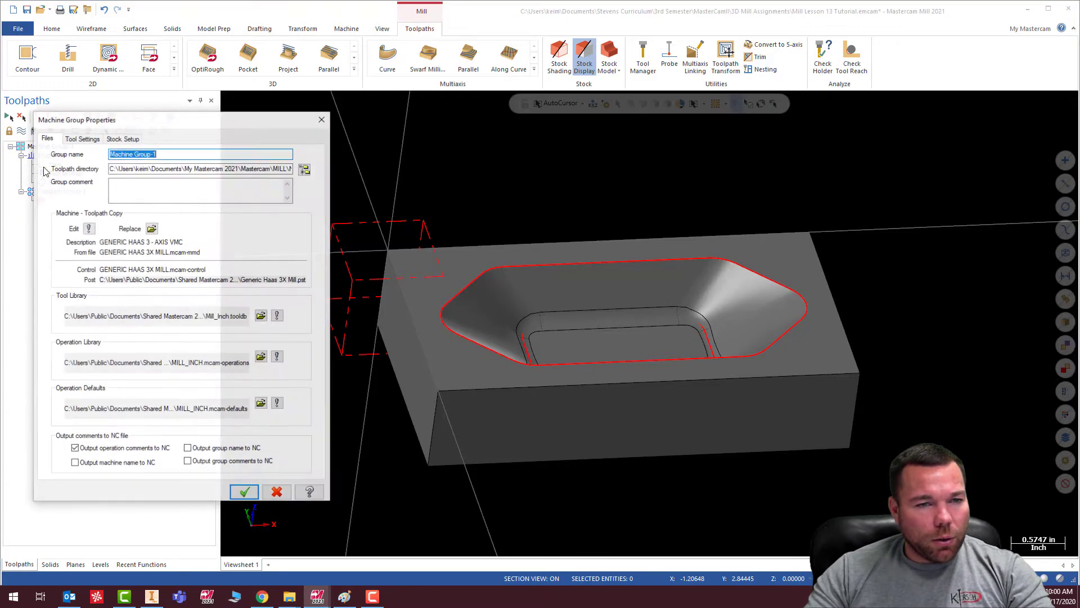
click(122, 138)
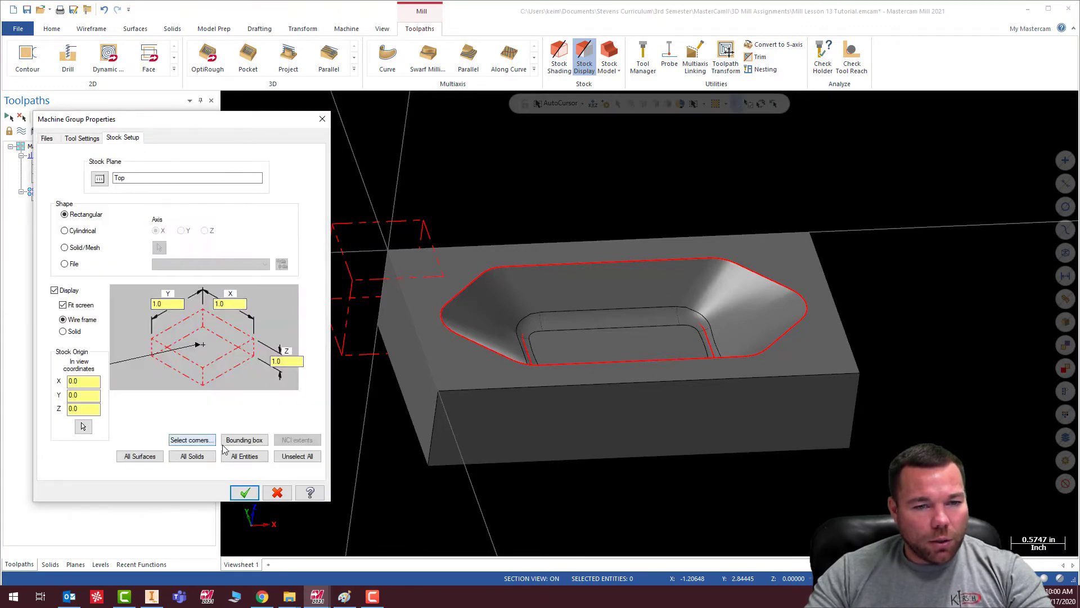
click(245, 492)
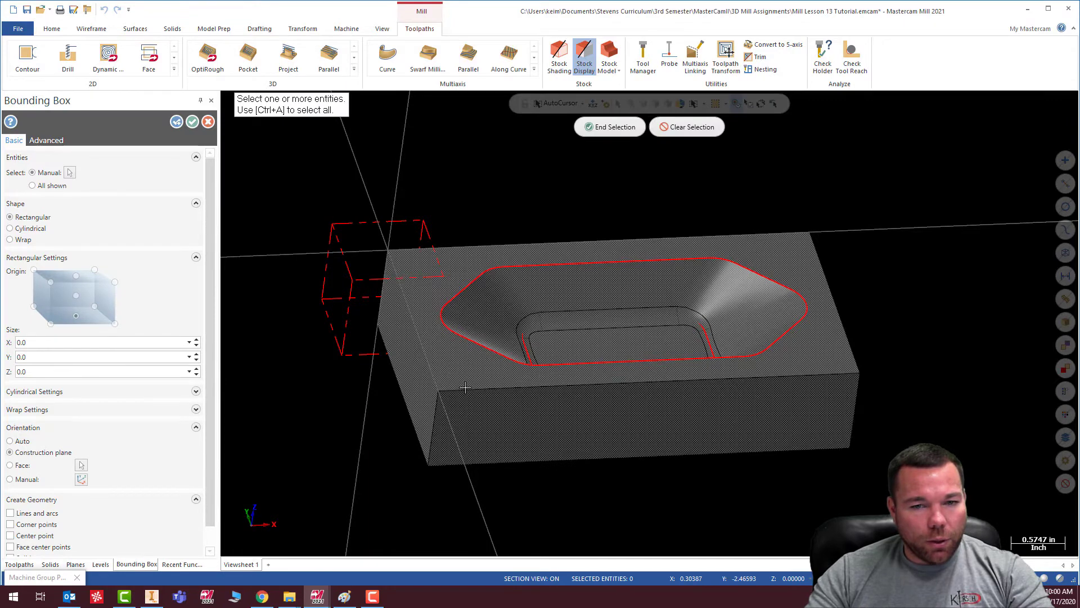
click(461, 389)
click(616, 129)
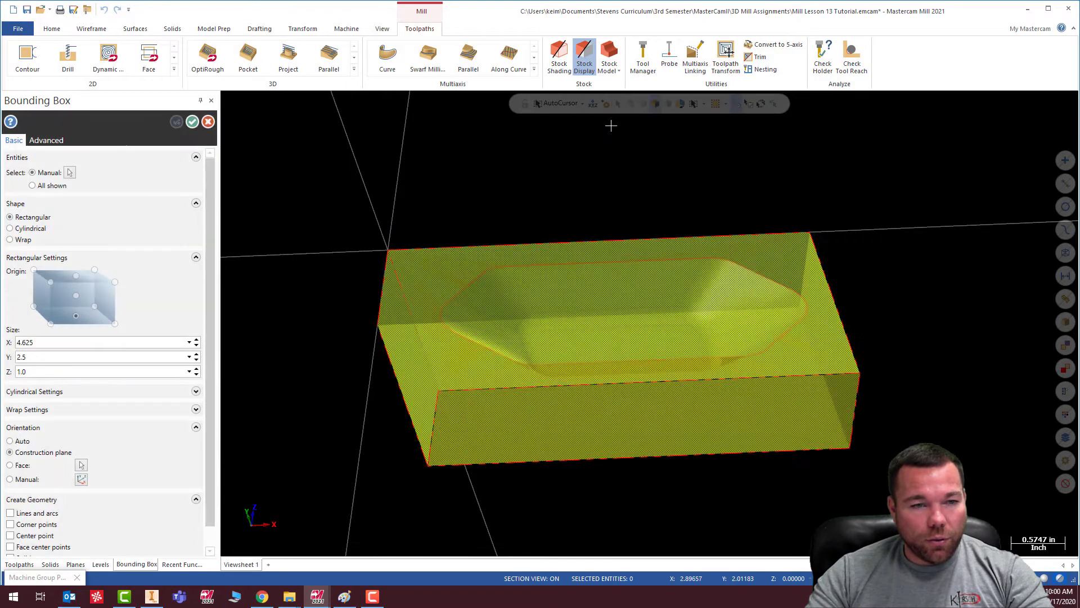
click(192, 121)
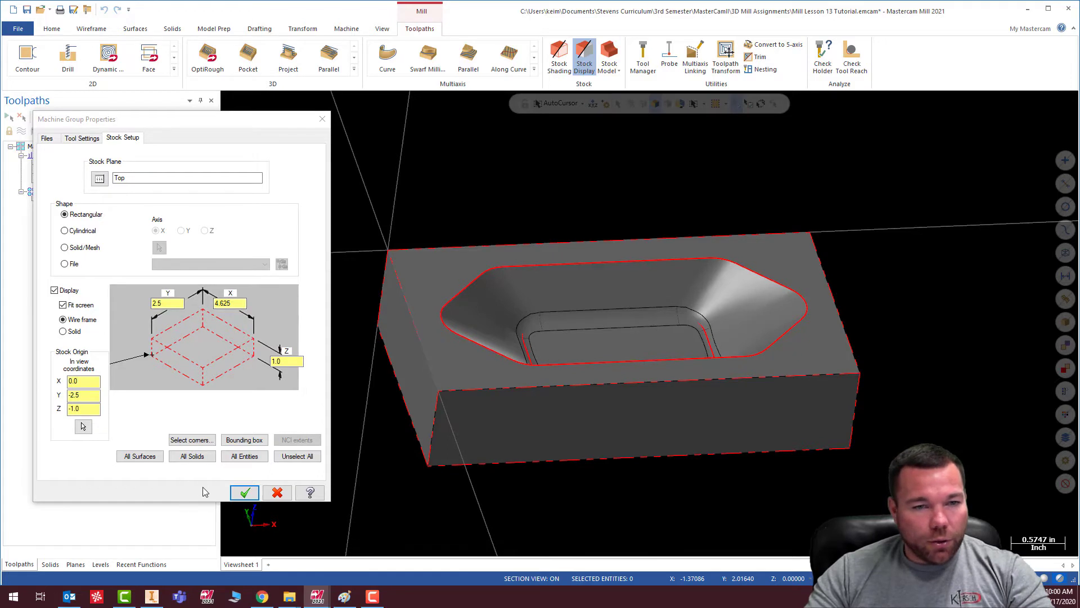
click(246, 493)
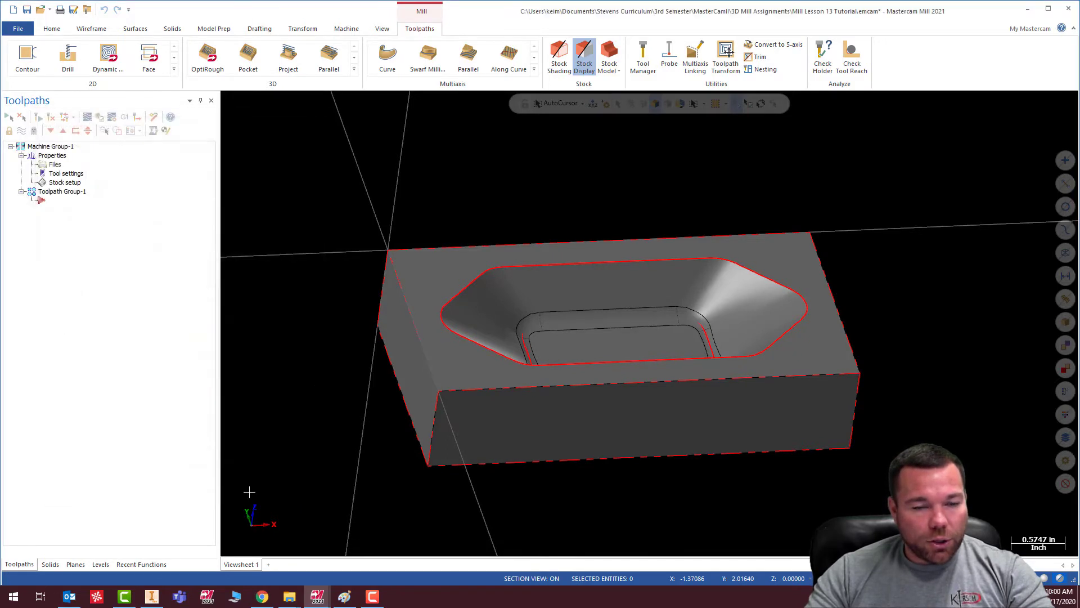
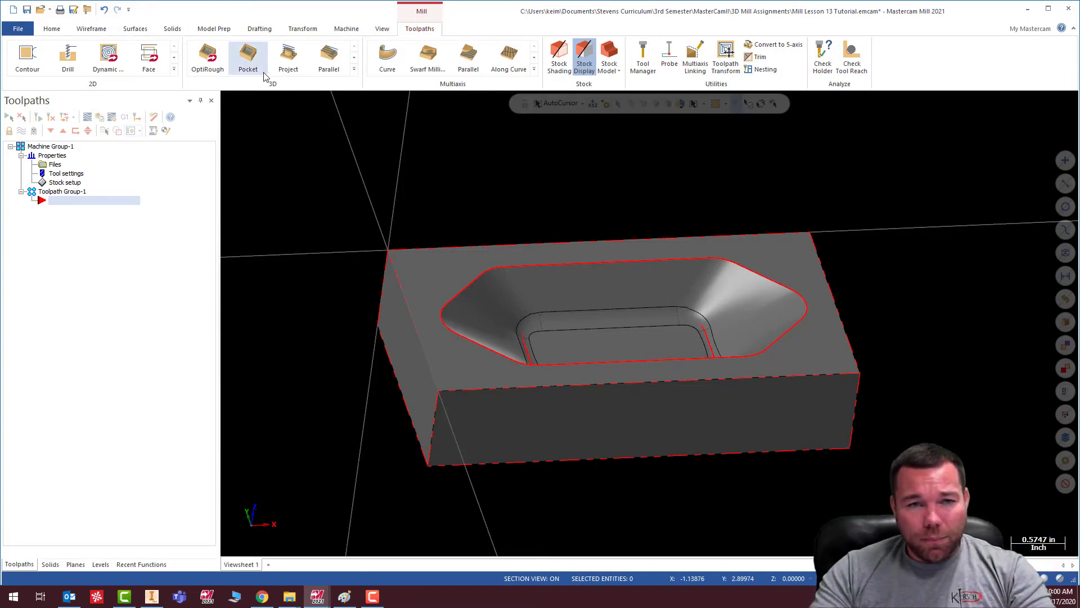
click(248, 57)
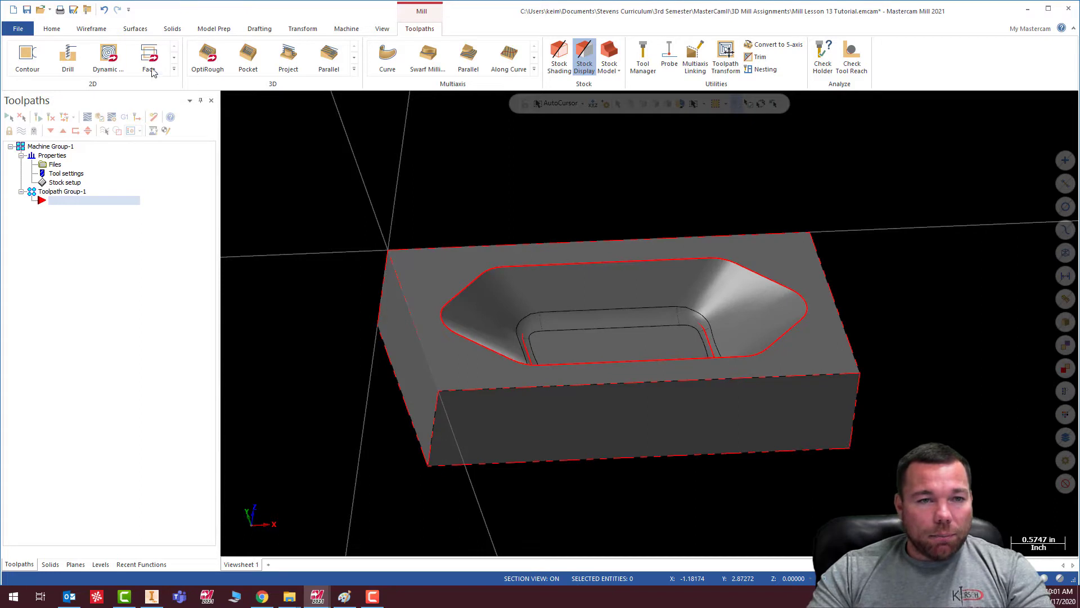
click(252, 58)
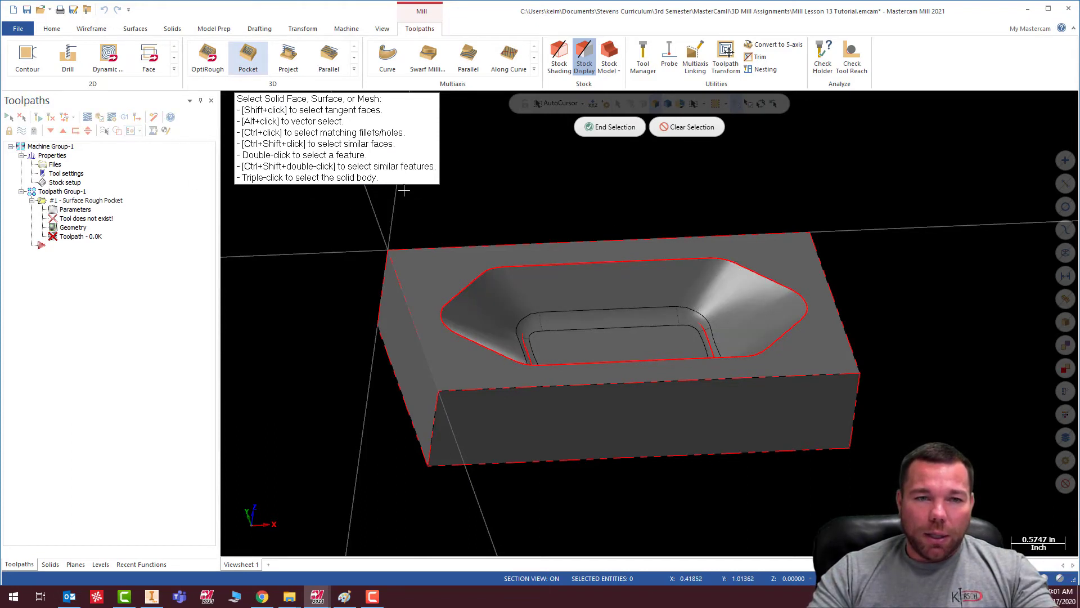
key(Escape)
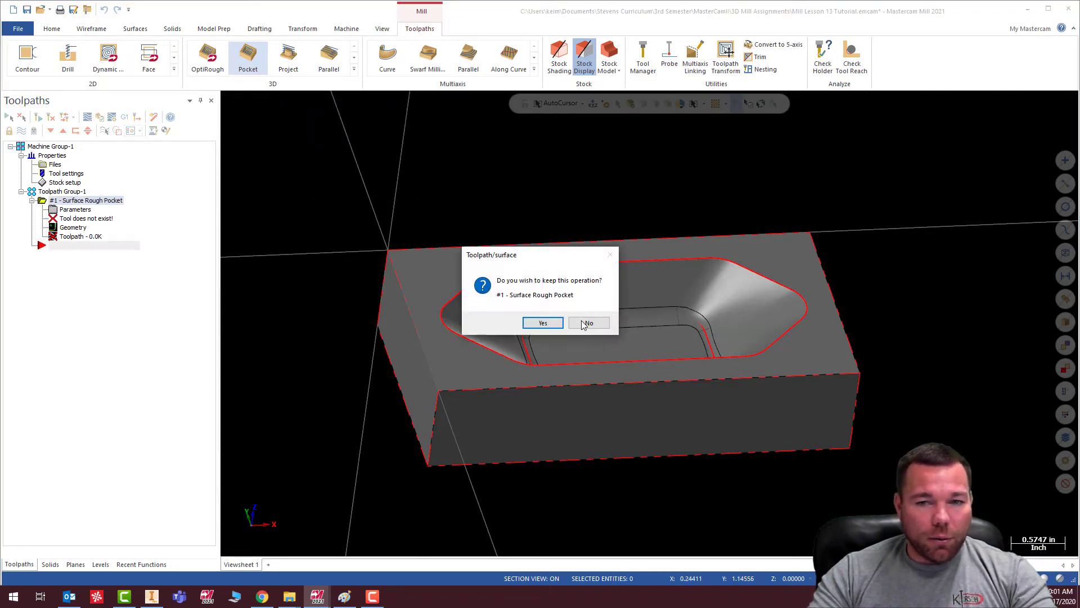
click(587, 324)
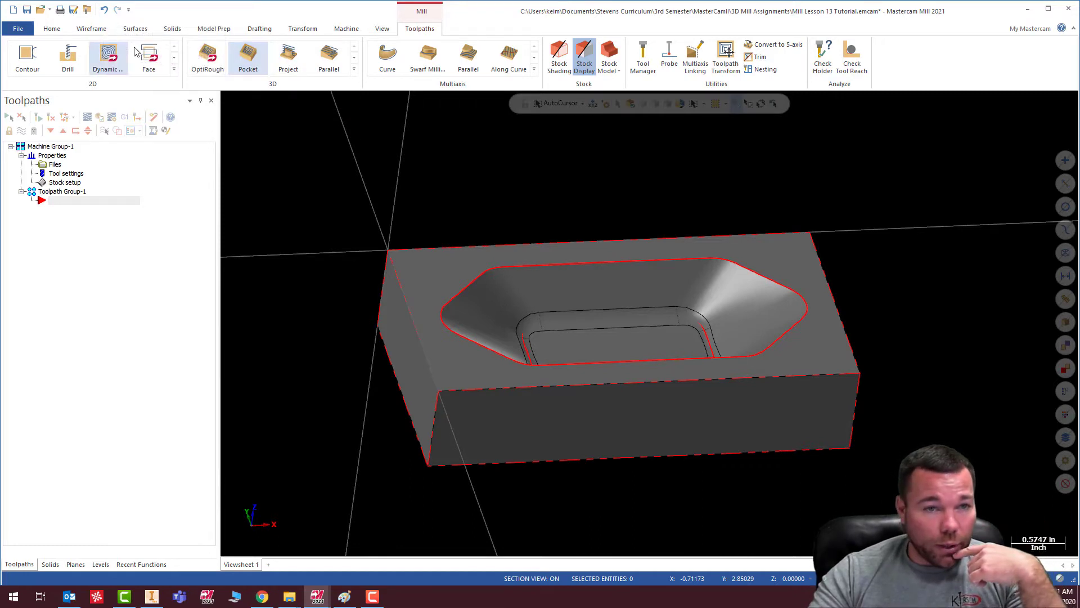
Step: Create a 2D Pocket toolpath using the solid edge loop around the pocket's top opening as the chain
click(177, 69)
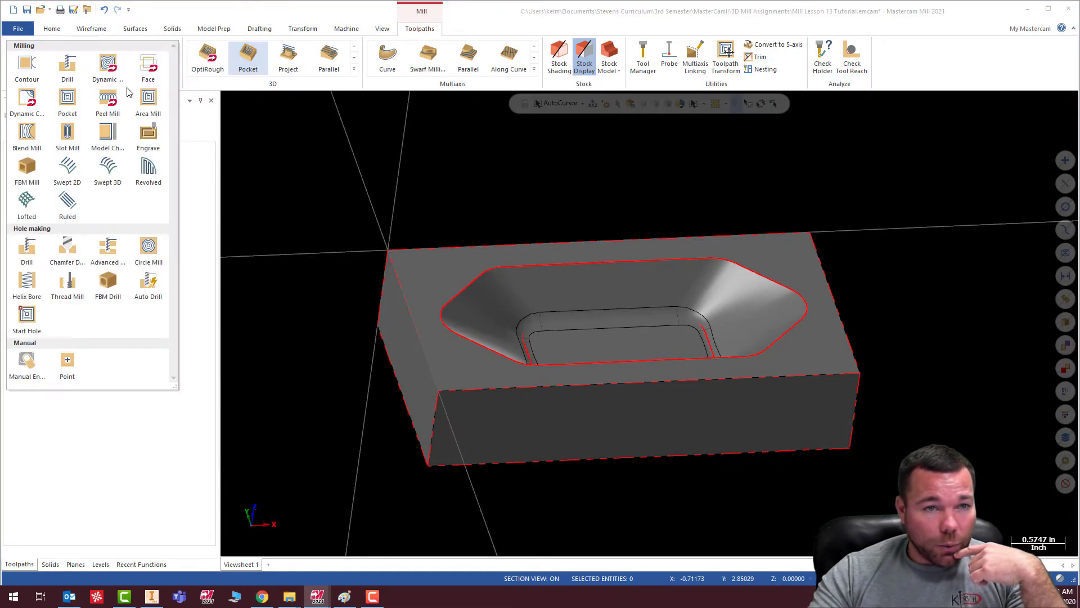
click(67, 99)
click(594, 270)
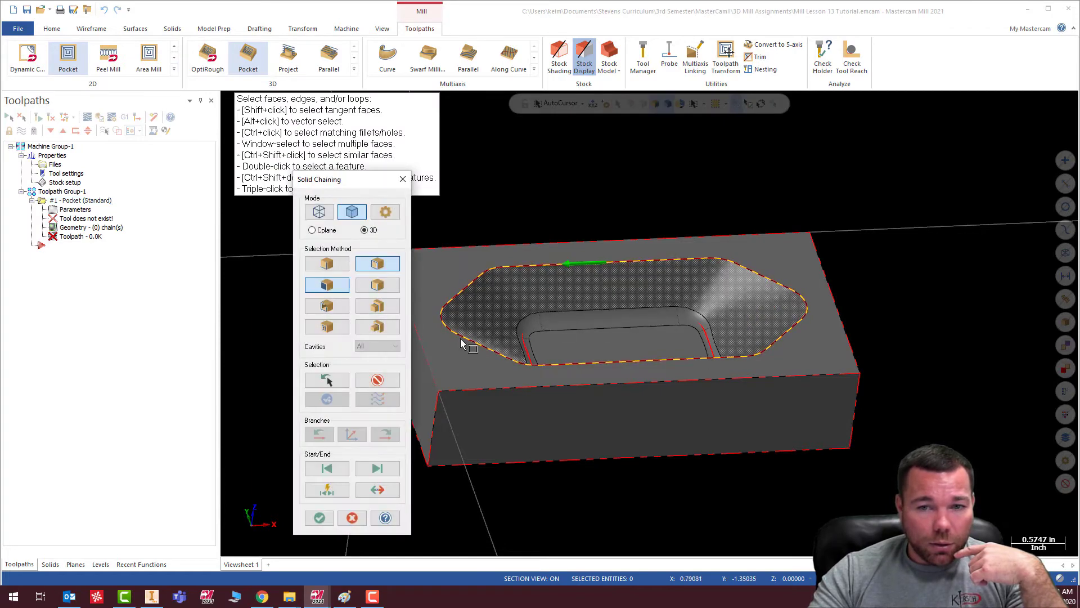
click(319, 517)
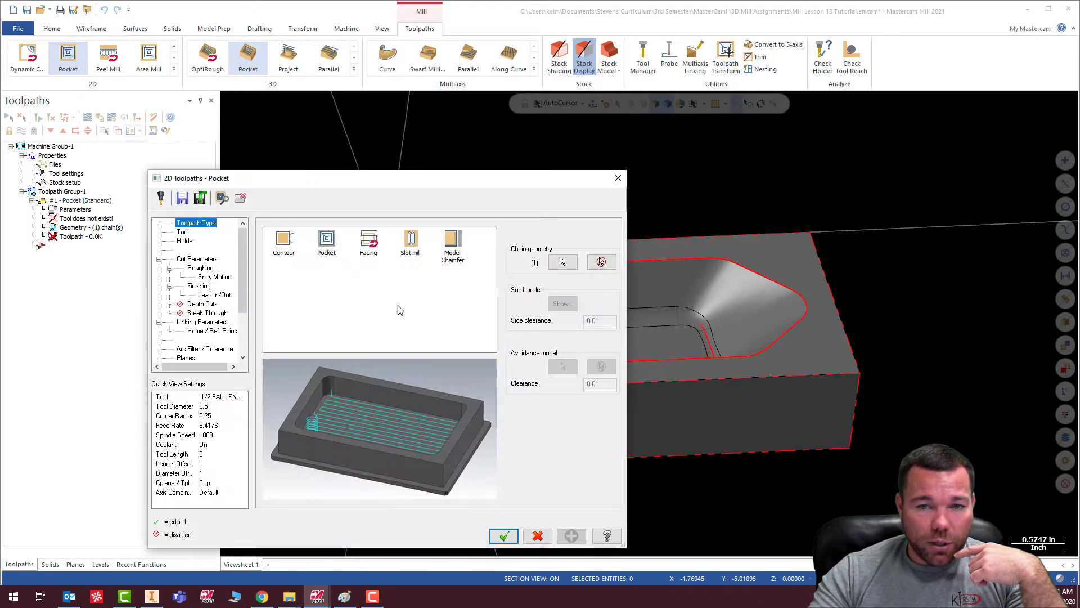
Step: Load the mill_inch ALU tool library for the pocket toolpath's tool selection
click(183, 232)
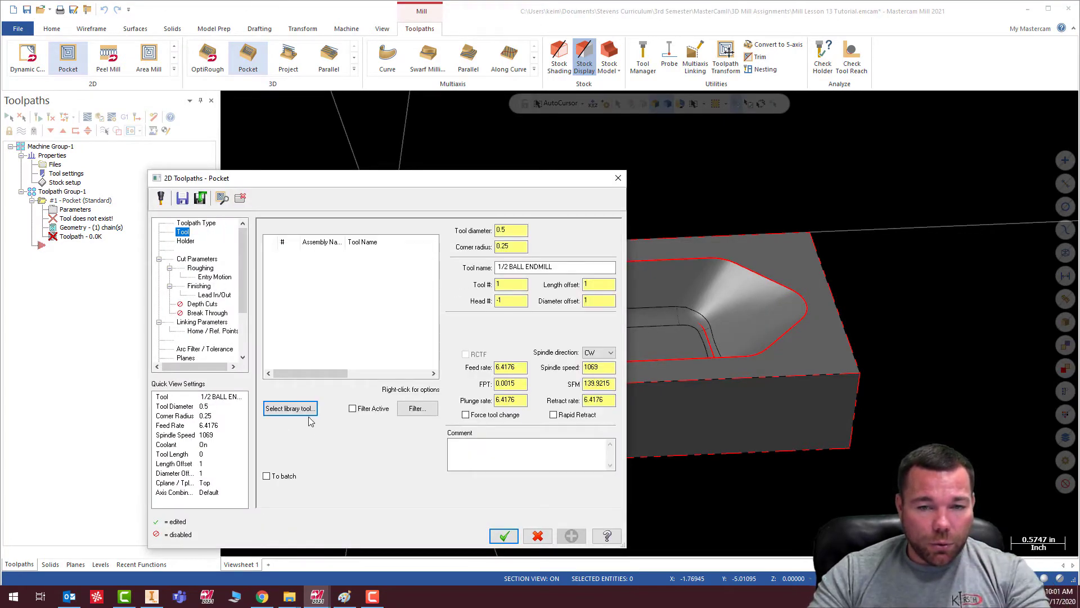
click(304, 409)
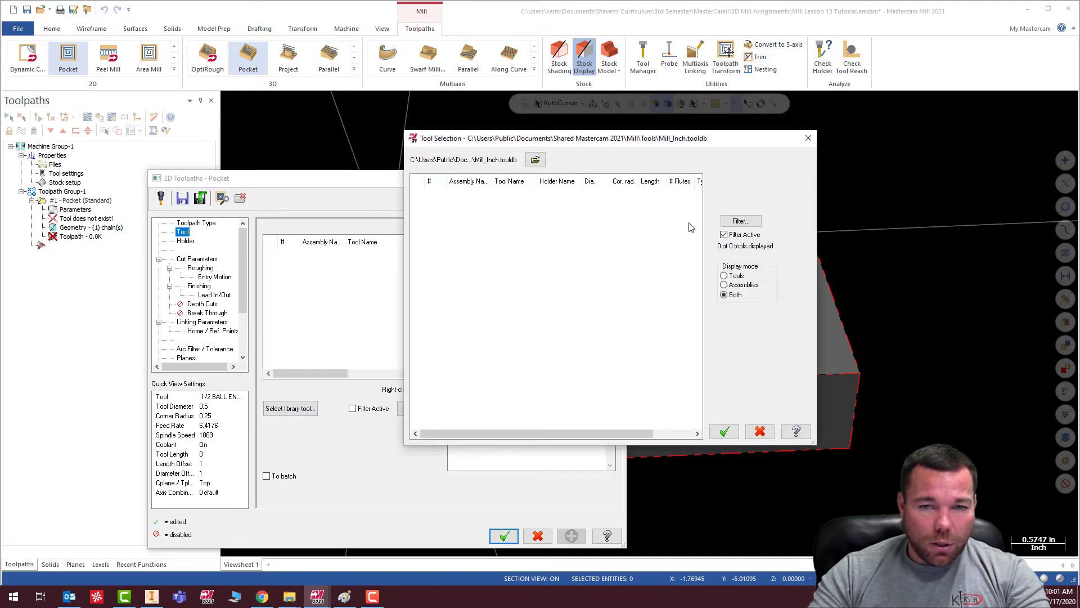
click(535, 159)
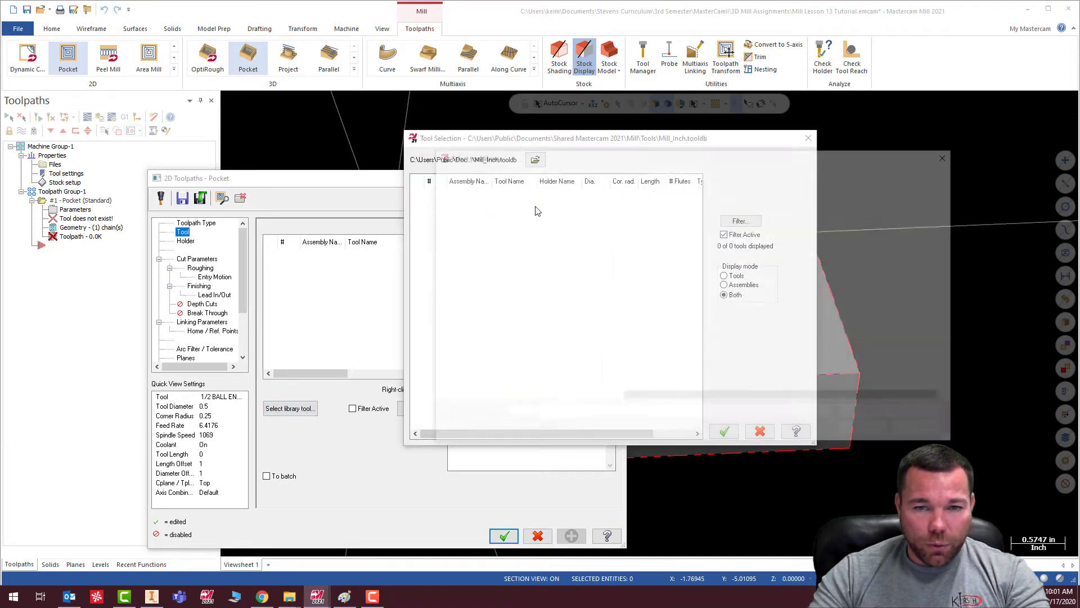
scroll(695, 315, down, 5)
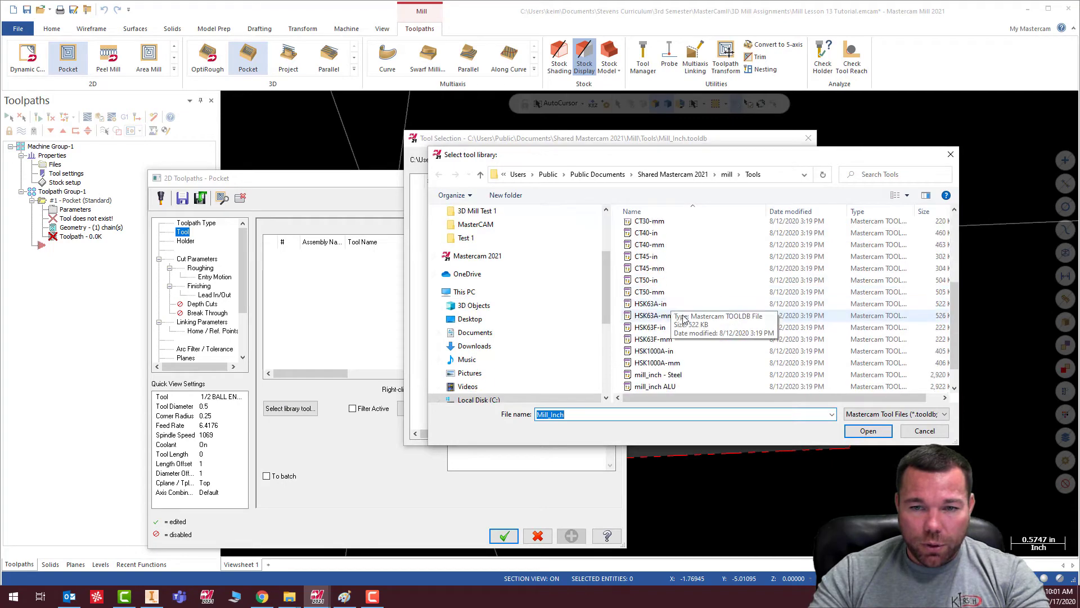
double_click(655, 362)
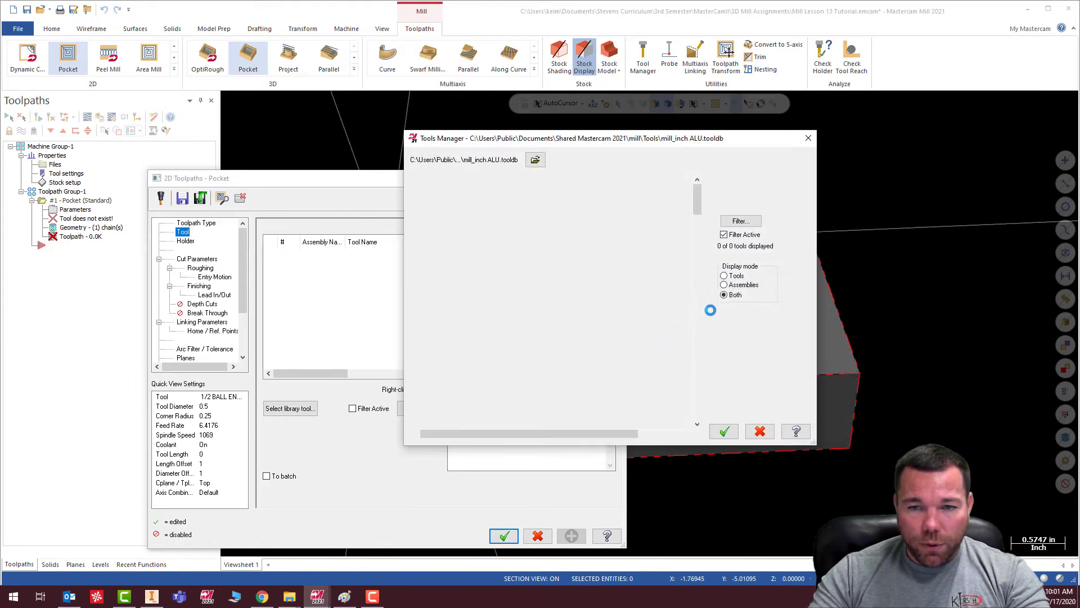
Step: Filter the tool library to flat endmills only and choose the 1/2 FLAT ENDMILL for the pocket toolpath
click(740, 222)
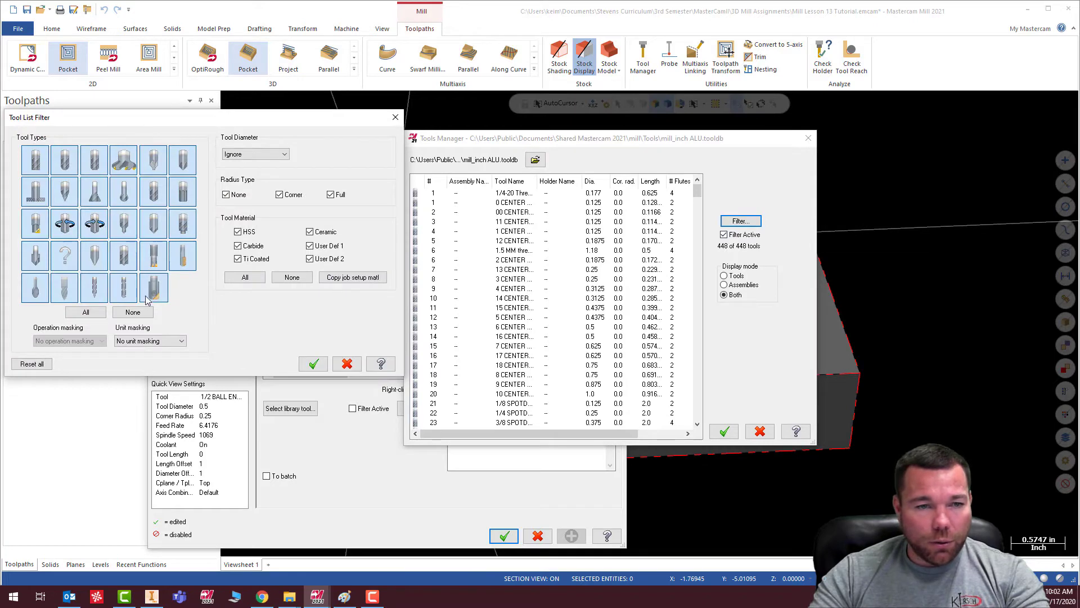
click(133, 312)
click(35, 160)
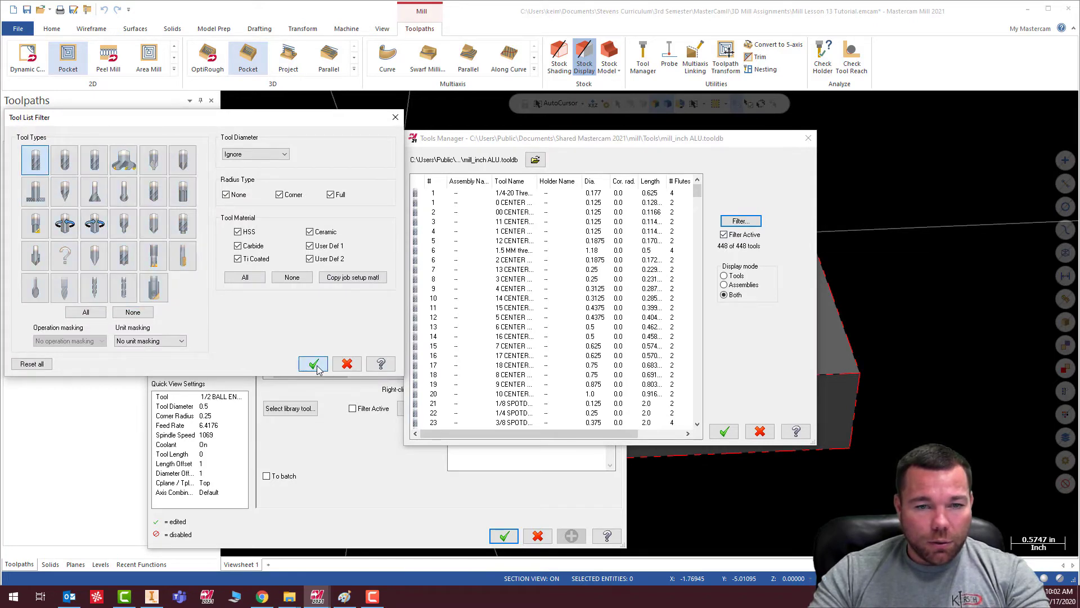
click(314, 364)
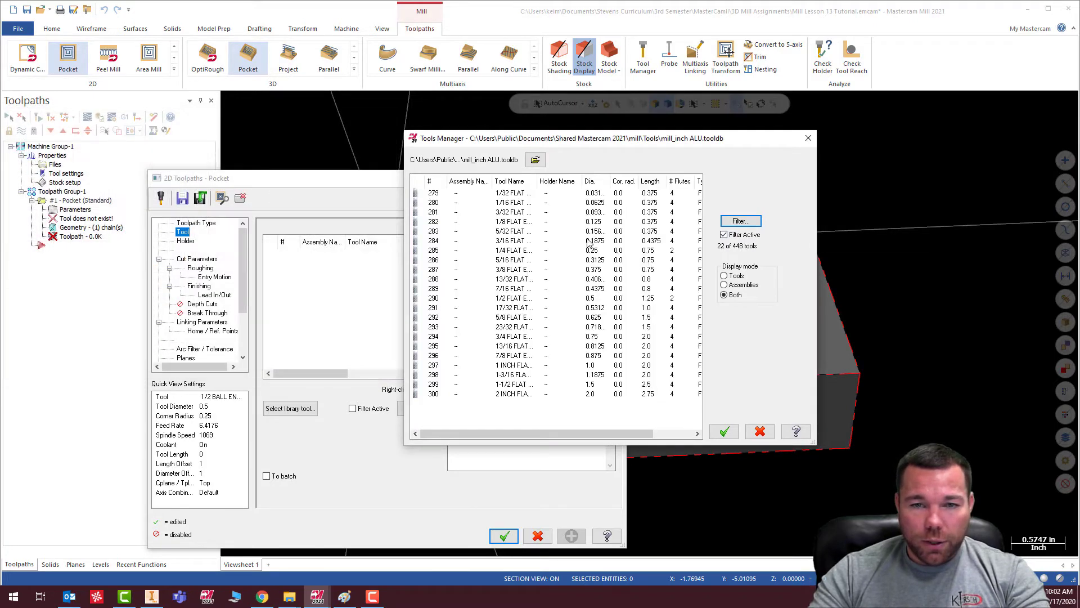
double_click(511, 297)
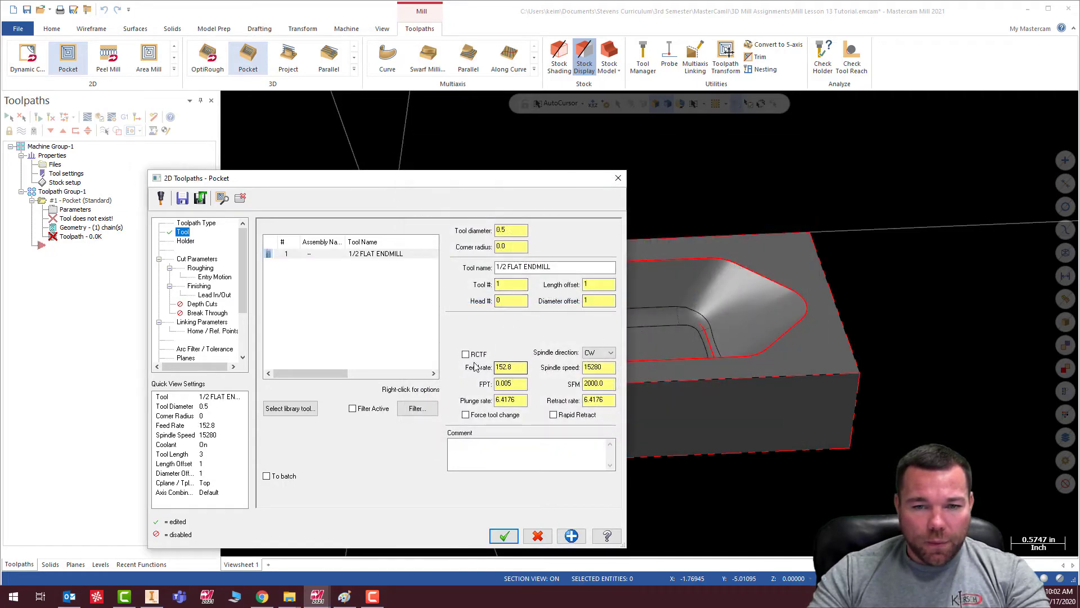
Step: Set the endmill's plunge rate to 25.0 and enable rapid retract
click(186, 242)
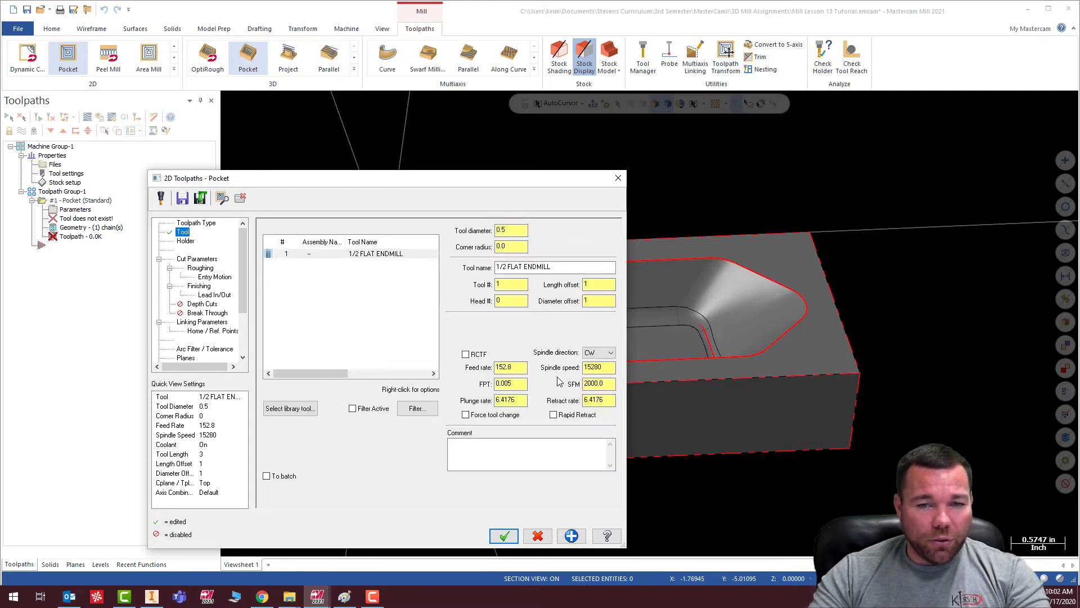
drag(513, 368, 493, 368)
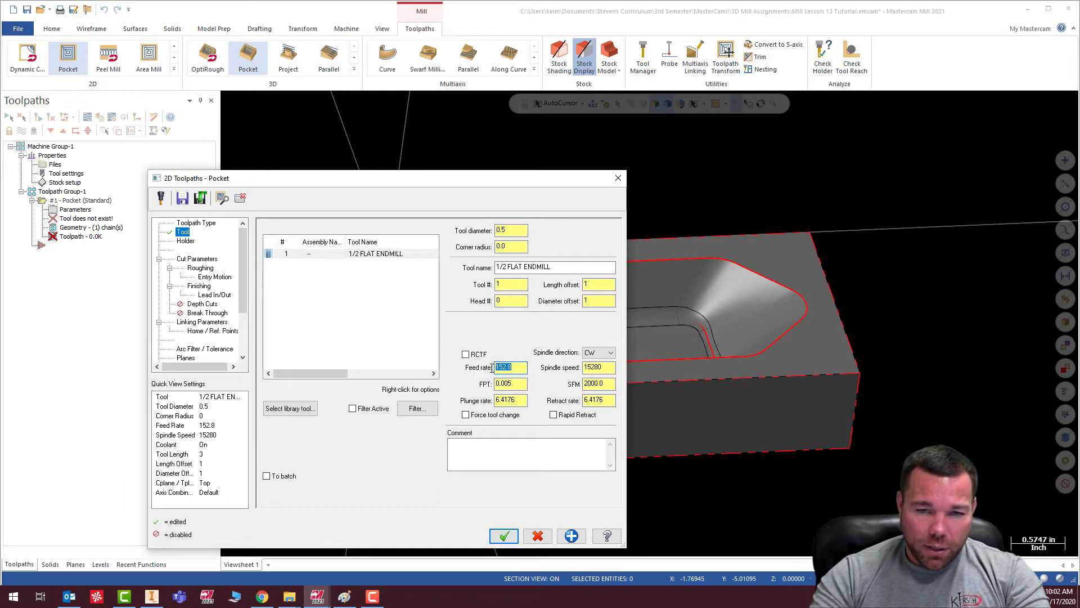
drag(517, 400, 501, 402)
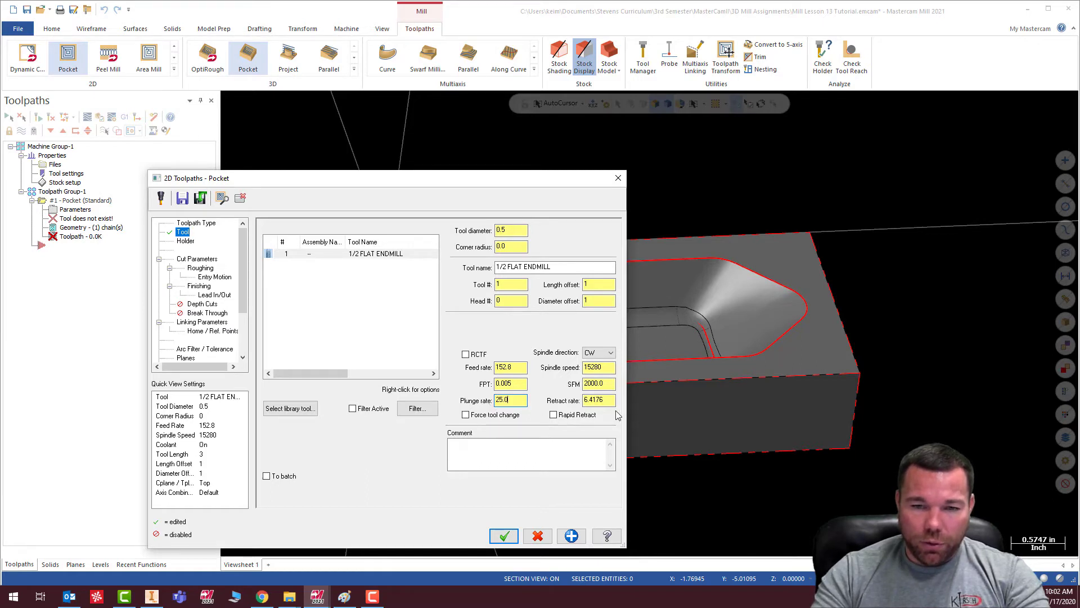
click(554, 415)
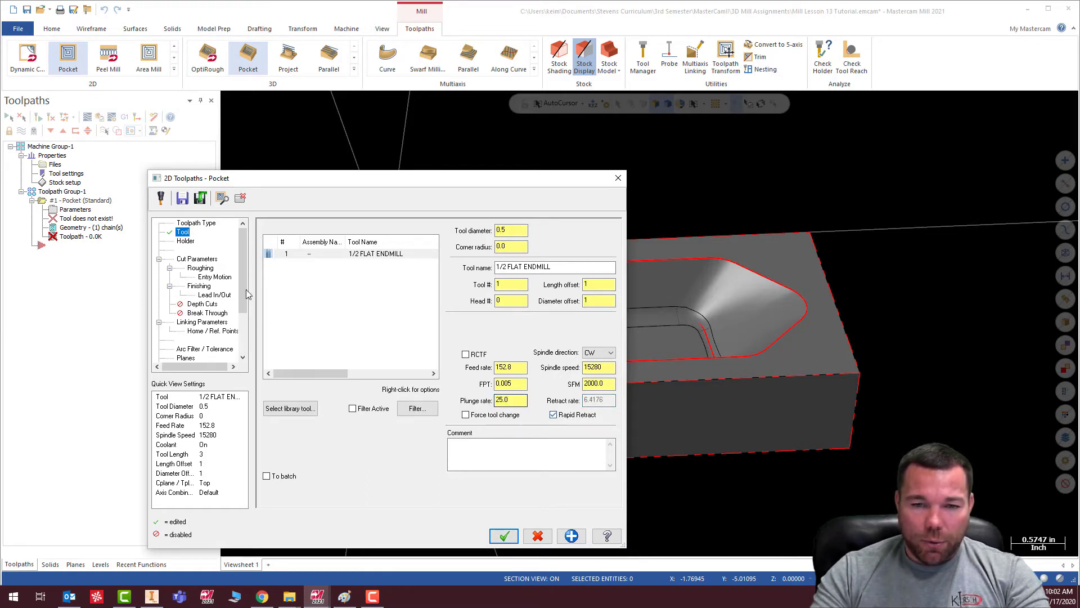
Step: Set the pocket's stock to leave to 0.05 on both walls and floors
click(195, 259)
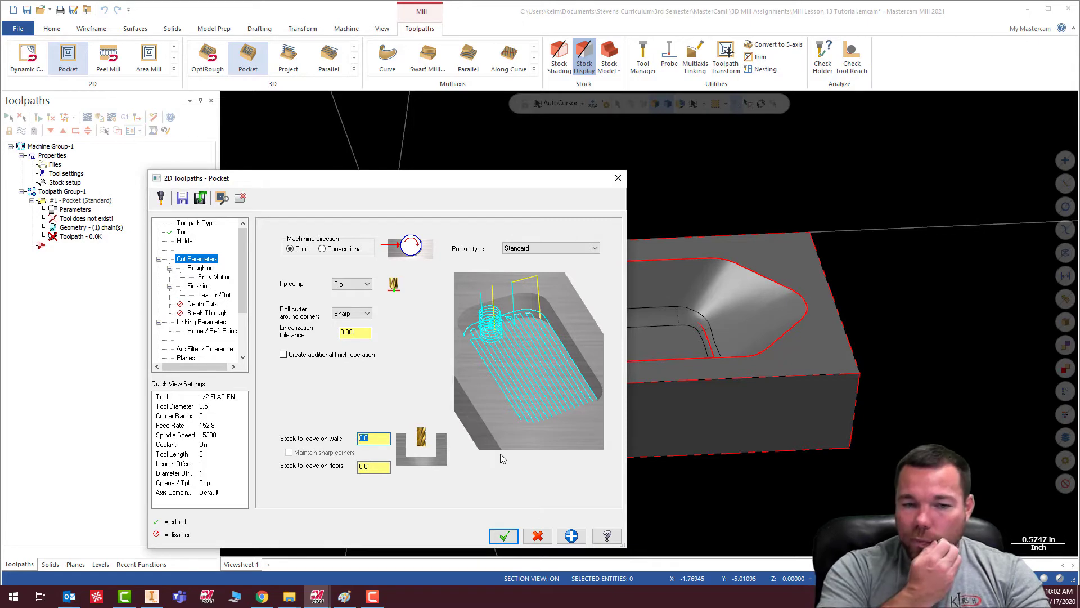
text(.05)
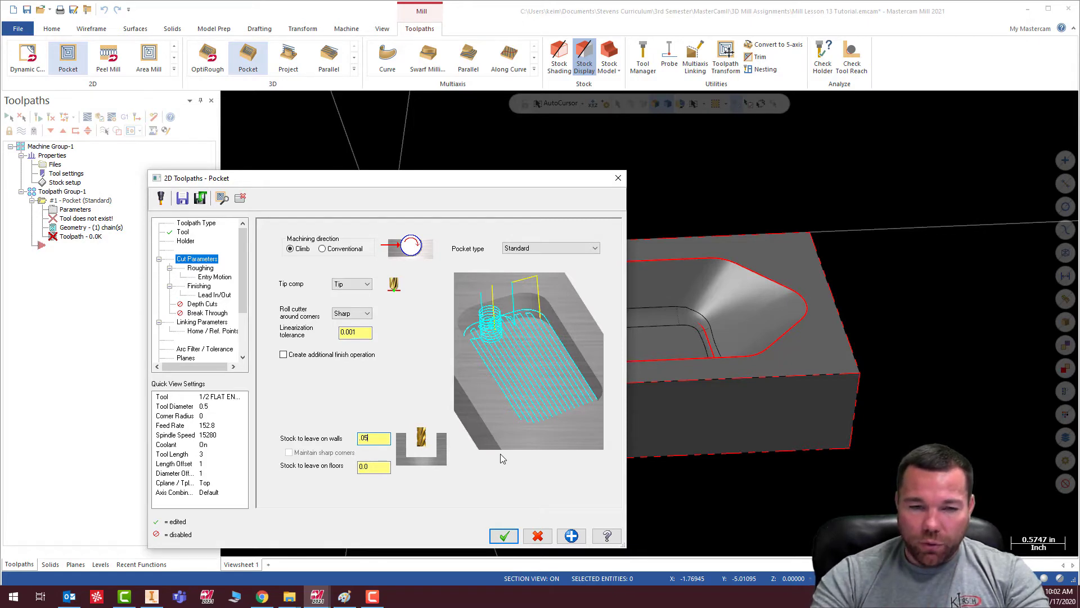
key(Tab)
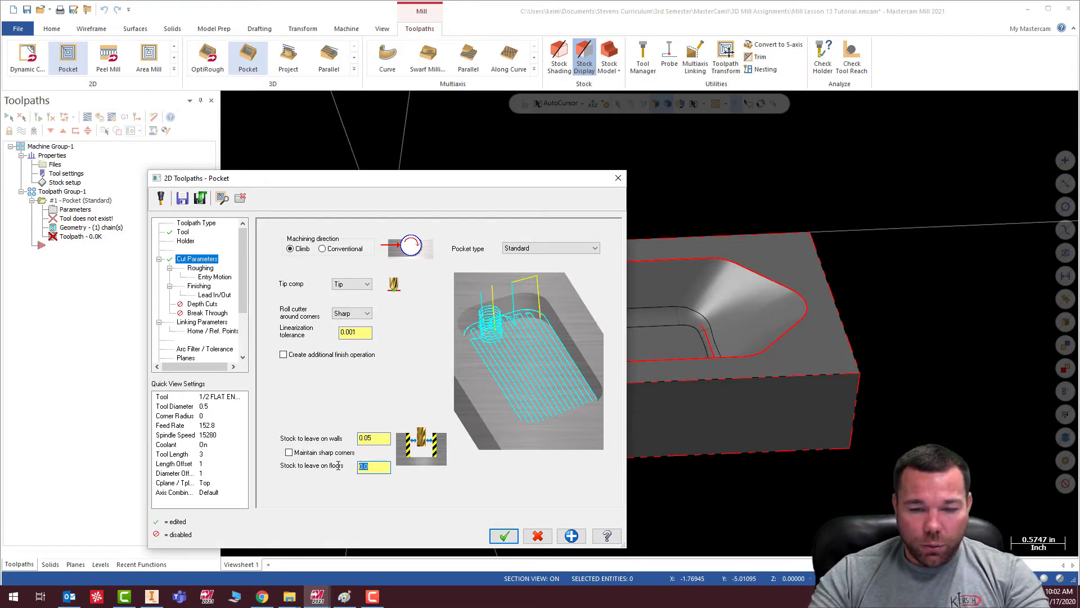
text(.05)
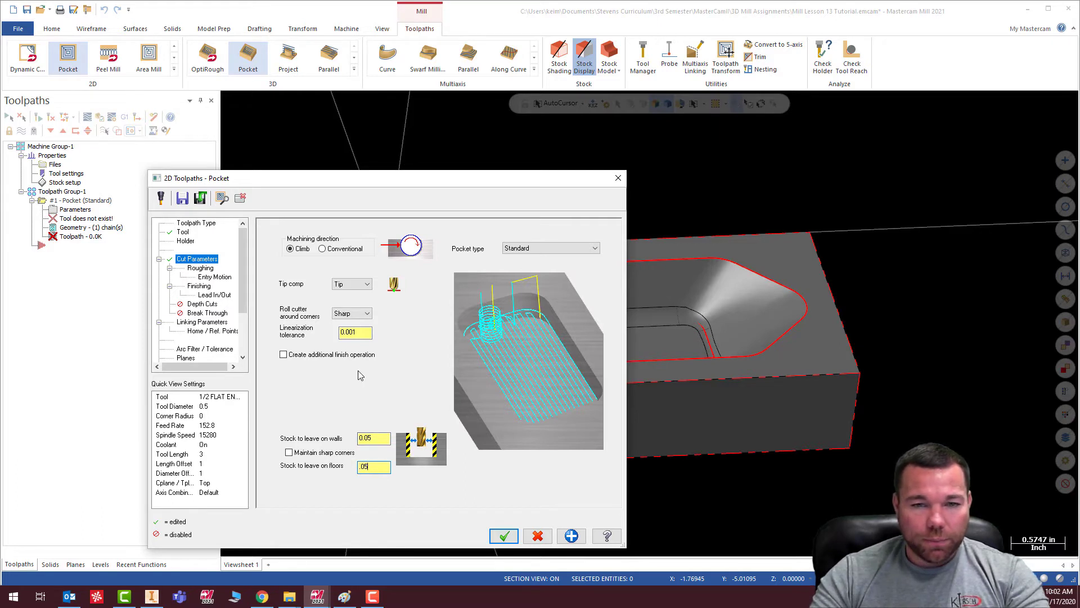
Step: Set pocket roughing to the Parallel Spiral cutting method with a 20% stepover
click(203, 269)
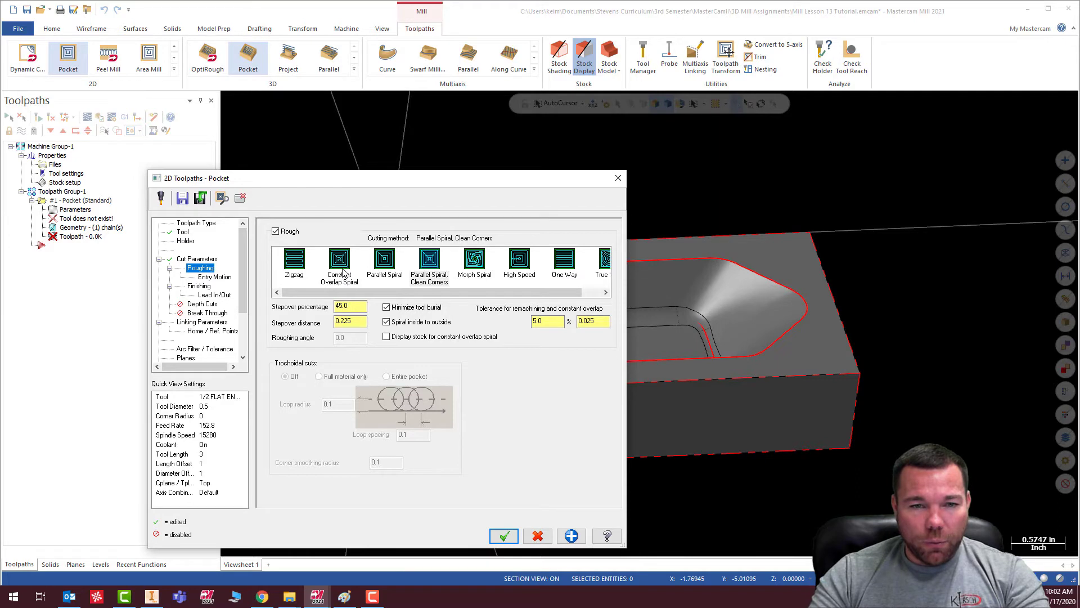
click(386, 262)
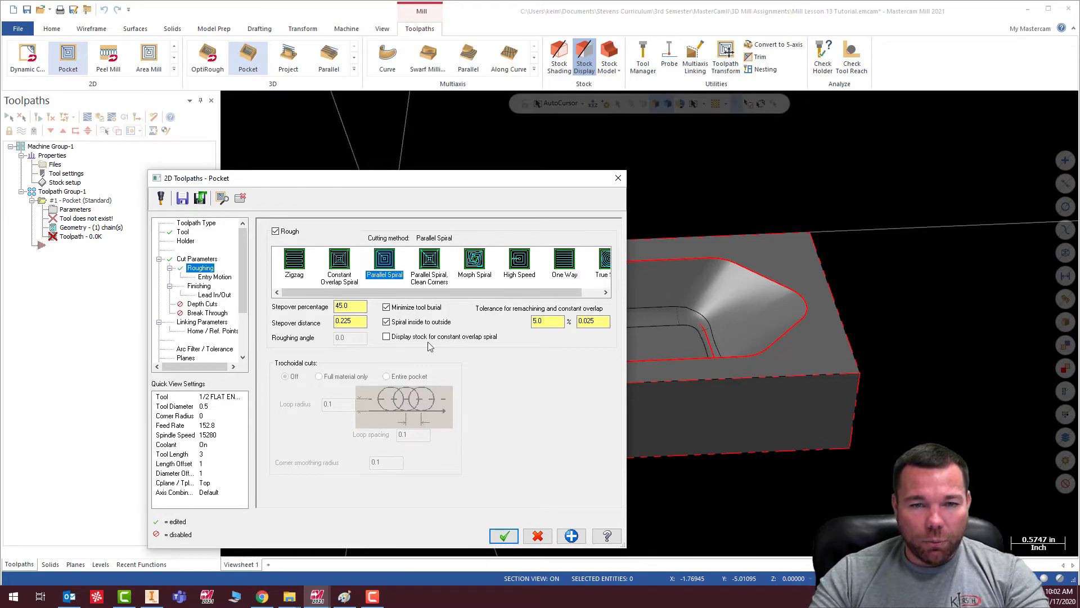
double_click(355, 306)
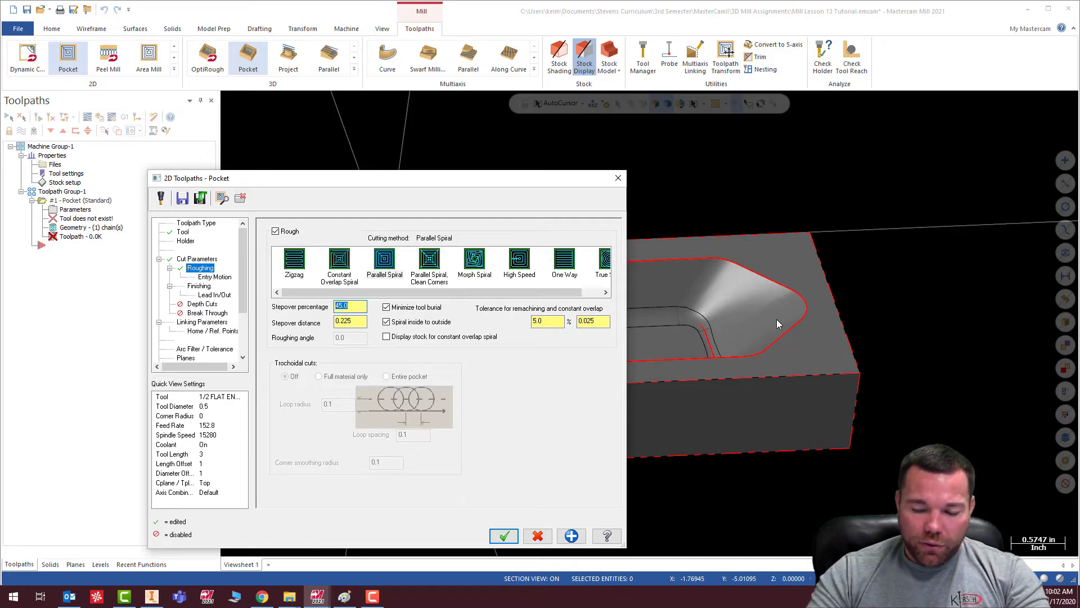
text(20)
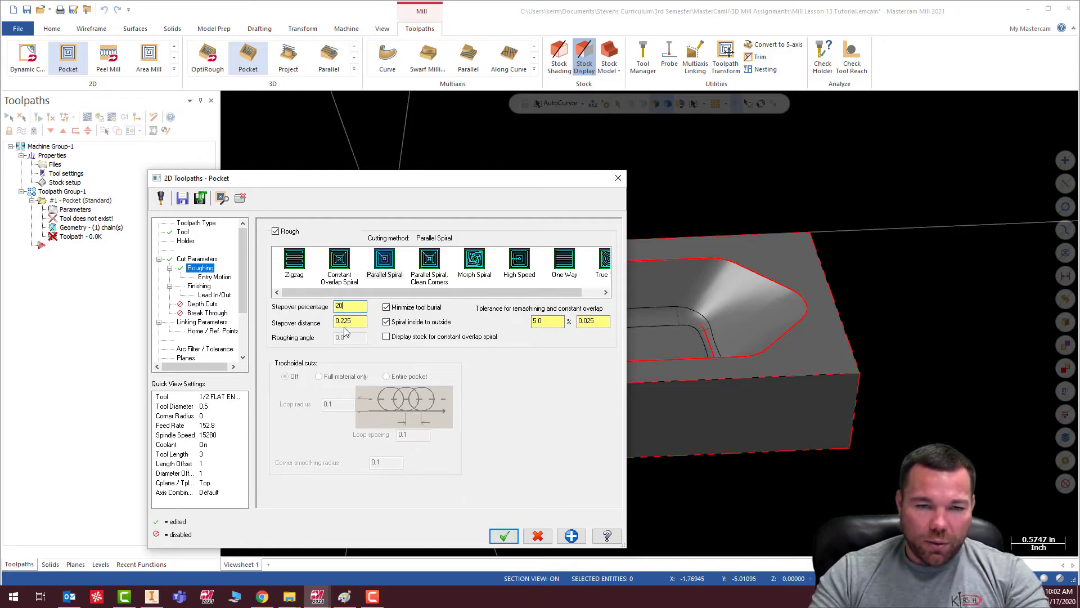
click(361, 321)
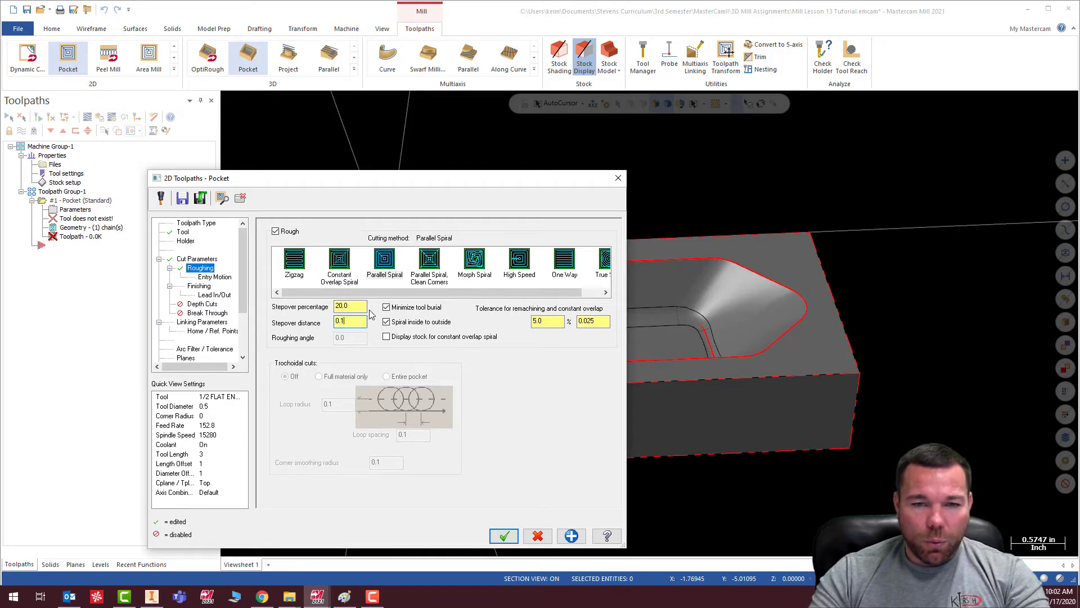
Step: Turn off the pocket's roughing entry motion and its finish passes
click(214, 277)
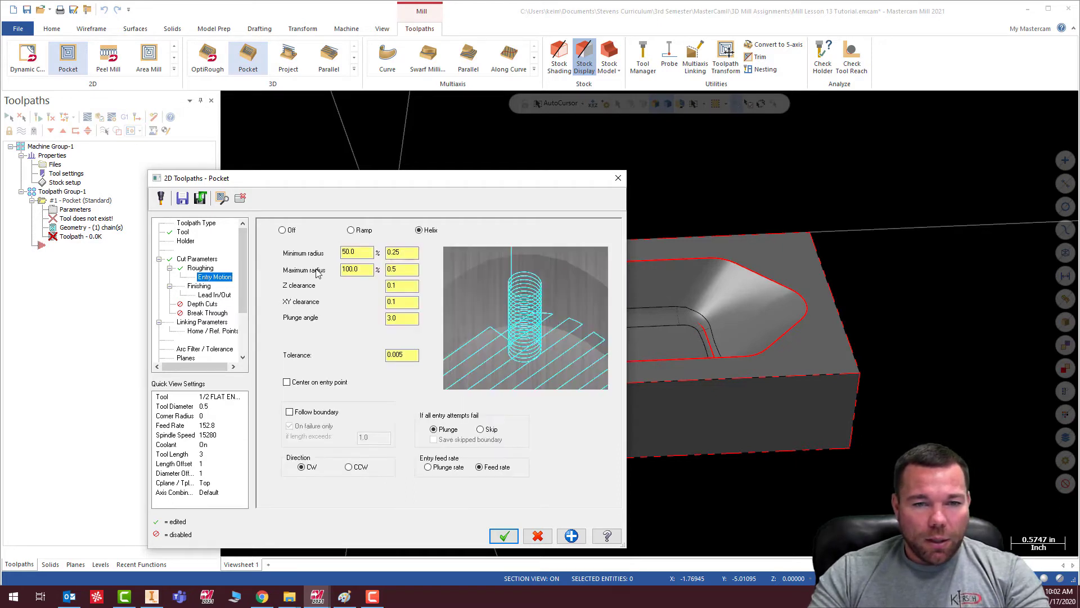
click(282, 231)
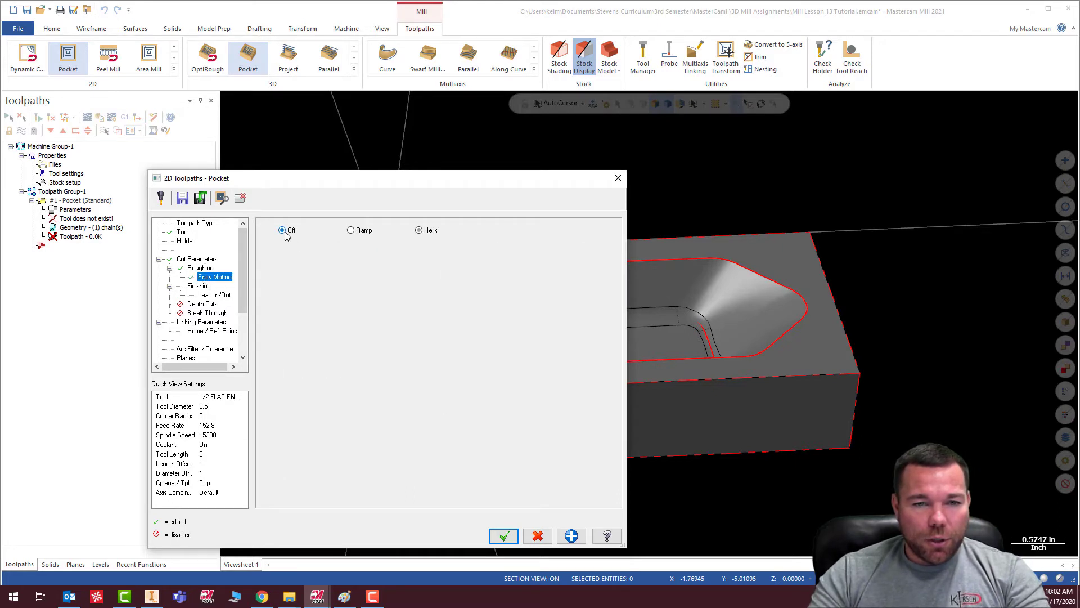
click(198, 286)
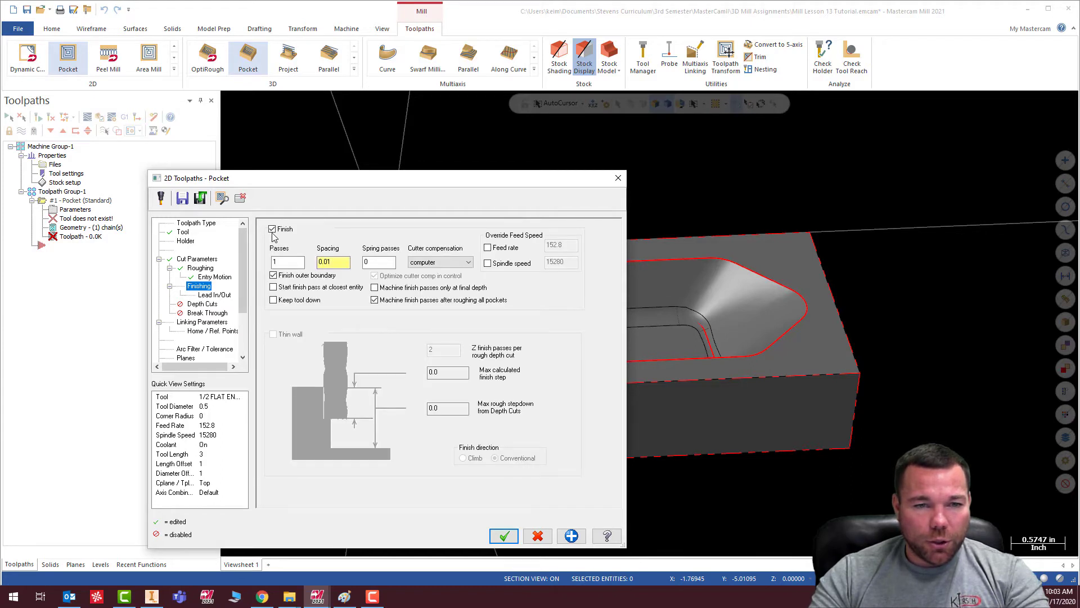
click(272, 229)
Step: Check the lead in/out, depth cut, break-through and linking settings, and generate the 2D Pocket toolpath
click(215, 294)
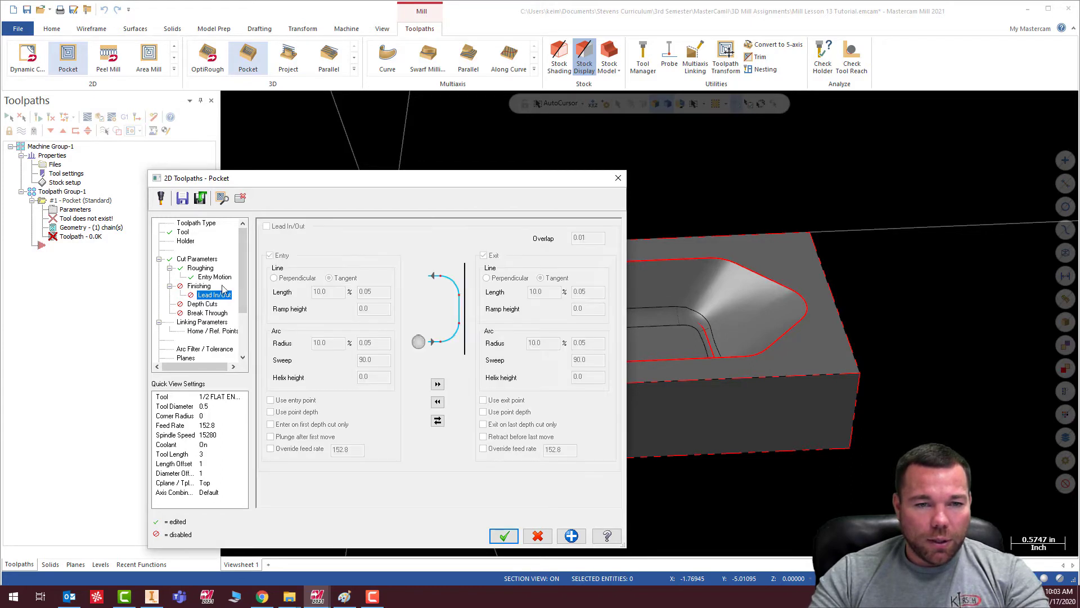
click(203, 304)
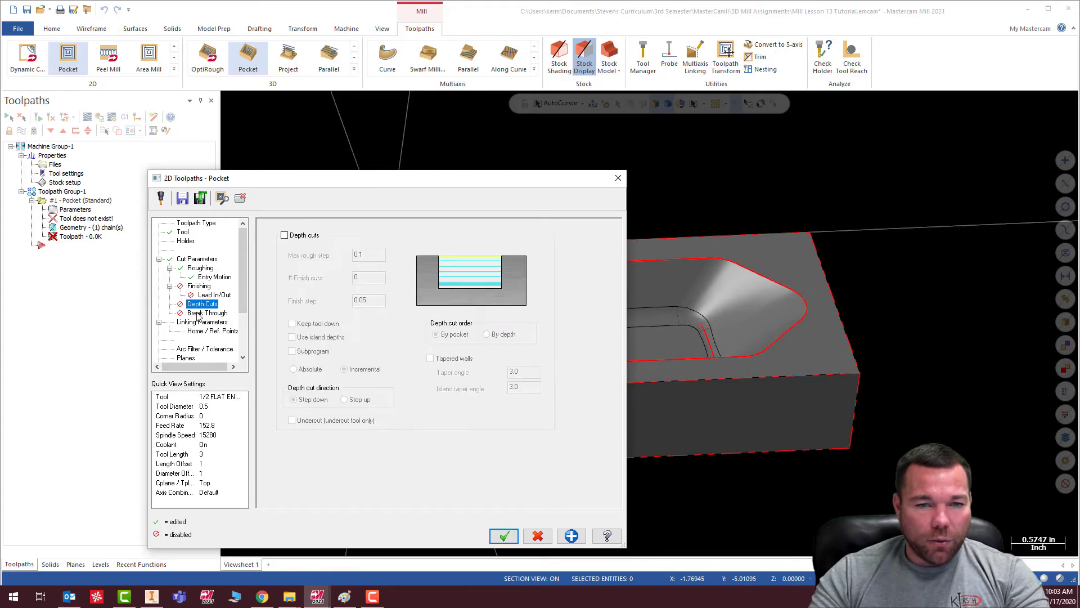
click(203, 313)
click(202, 322)
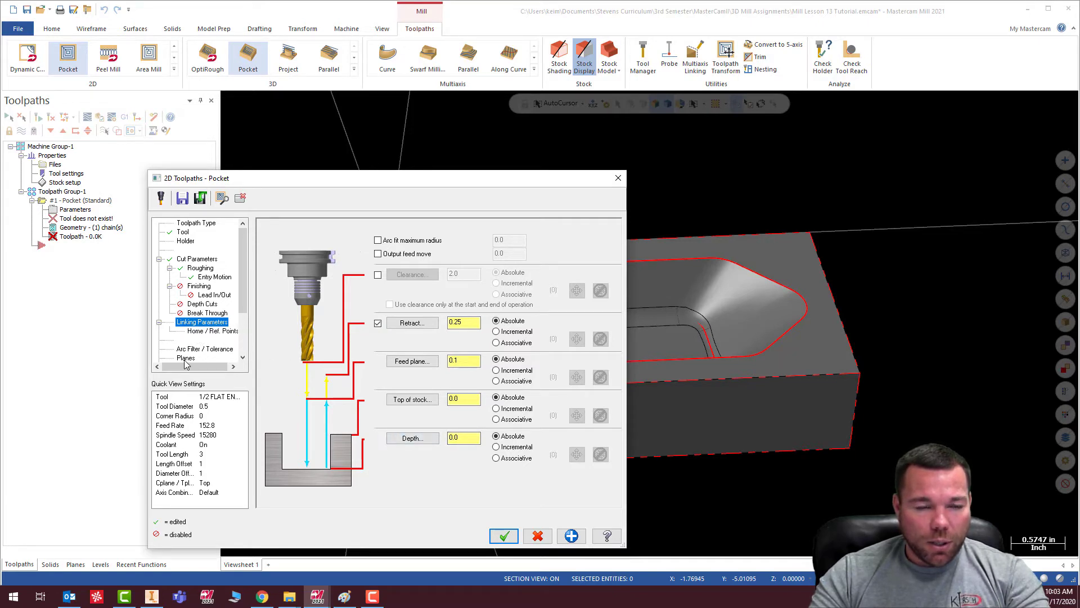
click(504, 535)
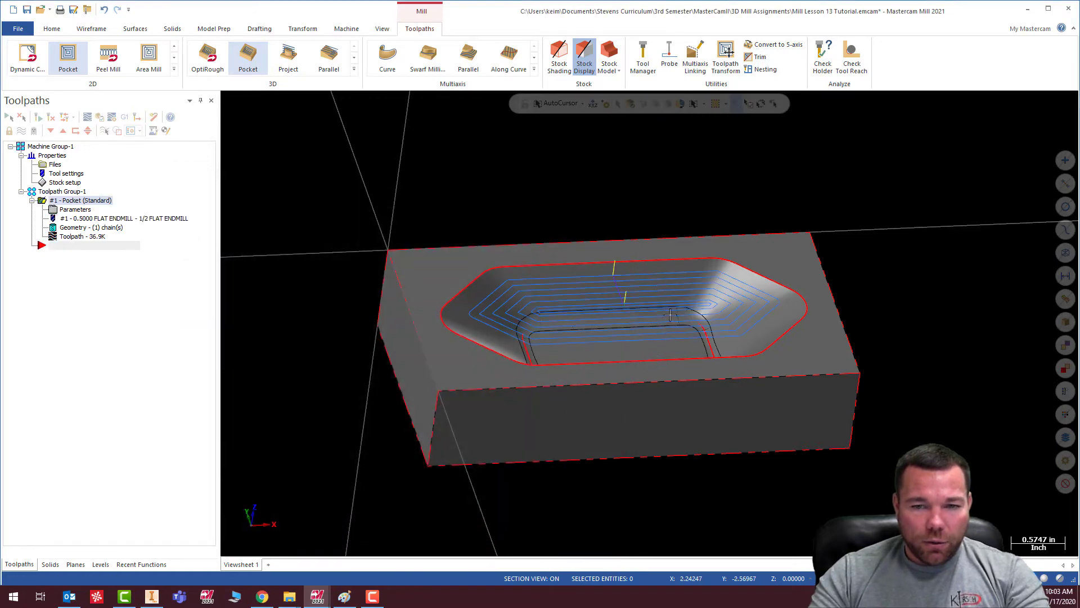
mouse_move(644, 387)
middle_down()
mouse_move(652, 377)
mouse_move(660, 388)
mouse_move(590, 314)
mouse_move(540, 284)
middle_up()
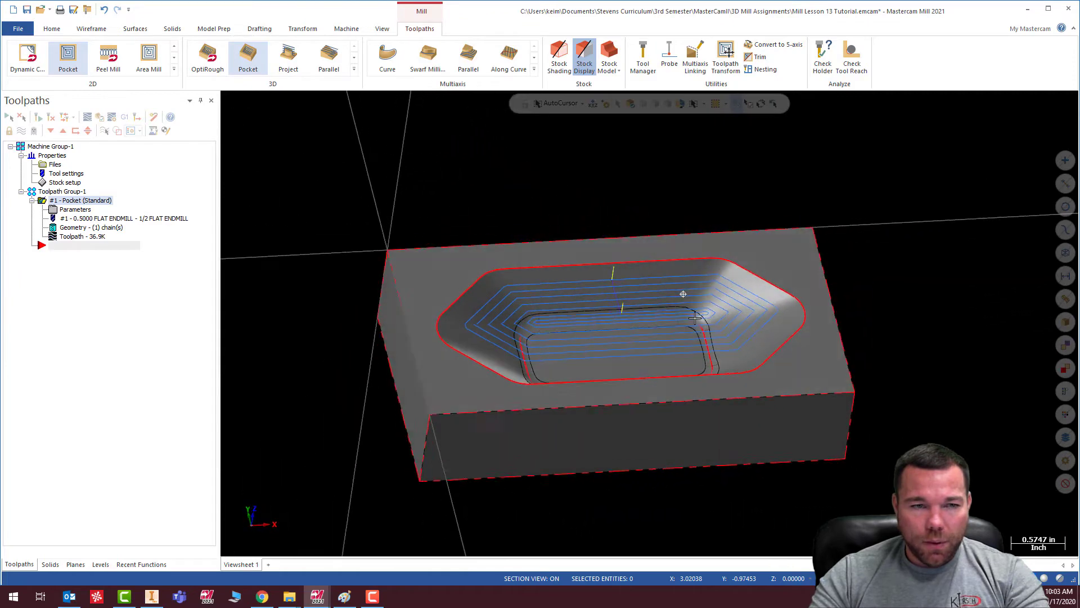
click(353, 70)
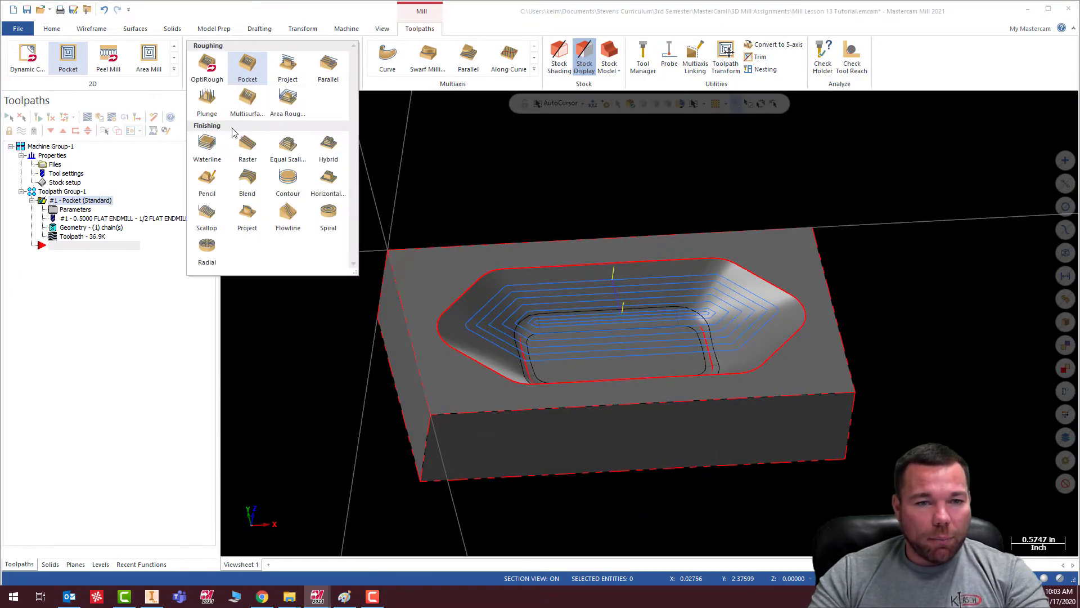
click(209, 103)
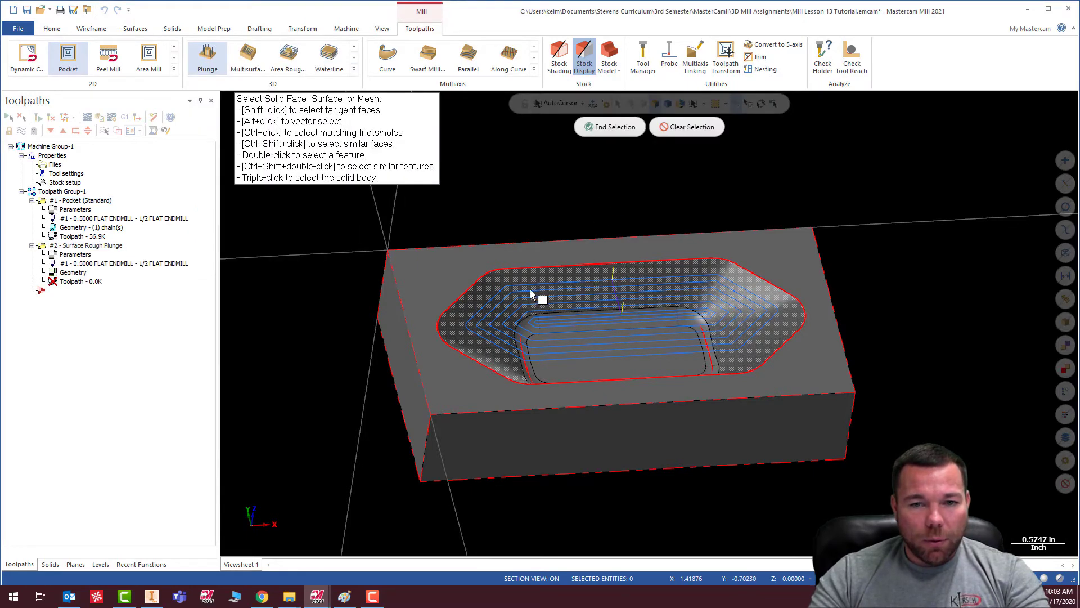
scroll(537, 295, up, 3)
click(554, 315)
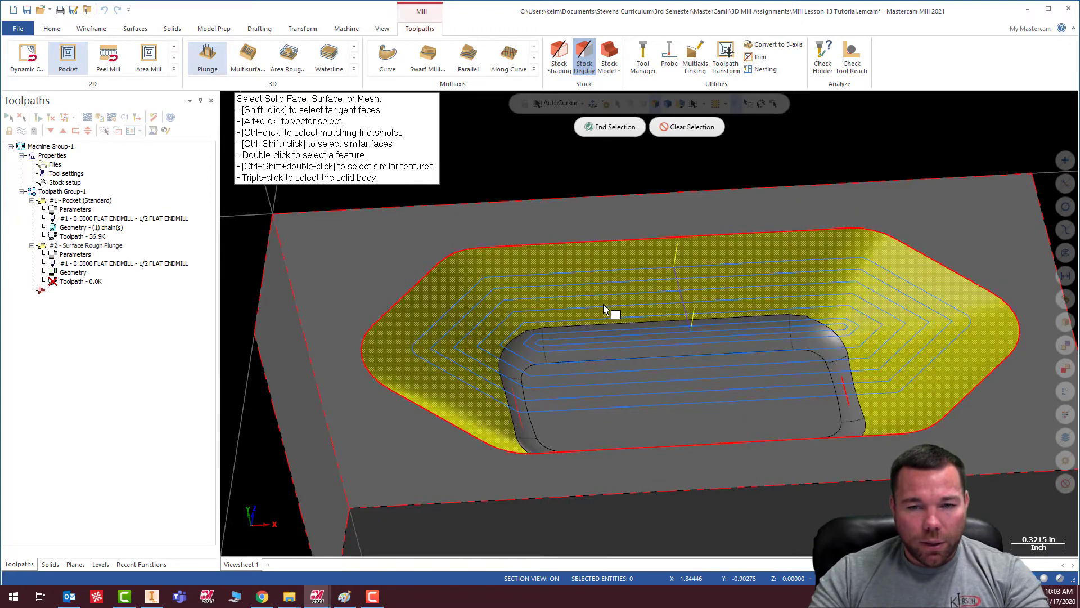
key(Escape)
click(589, 329)
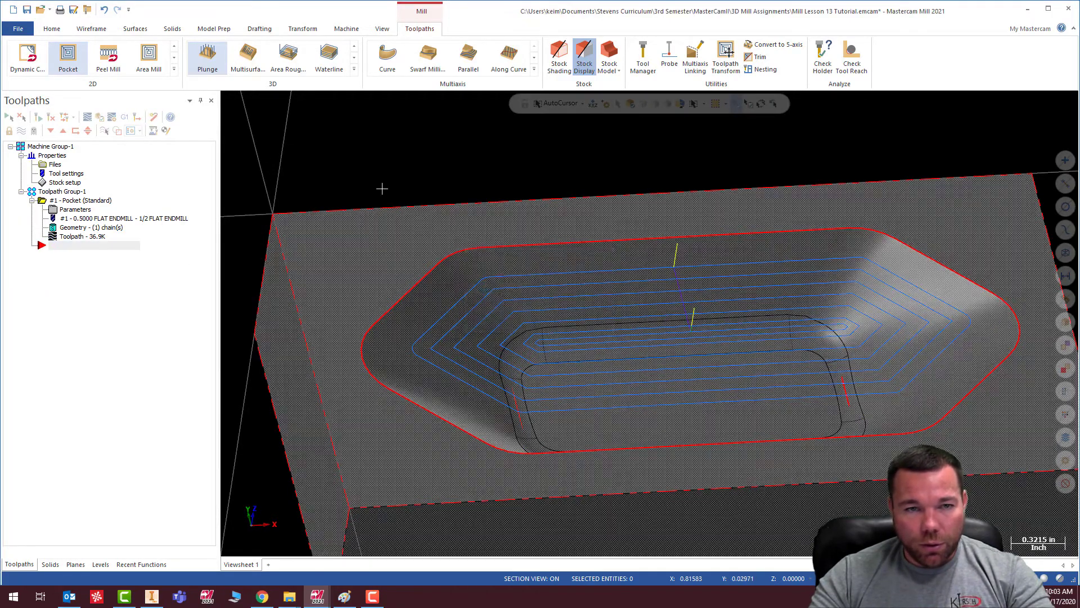
Step: Start a 3D Plunge roughing toolpath using all faces of the pocket feature as drive surfaces
click(212, 60)
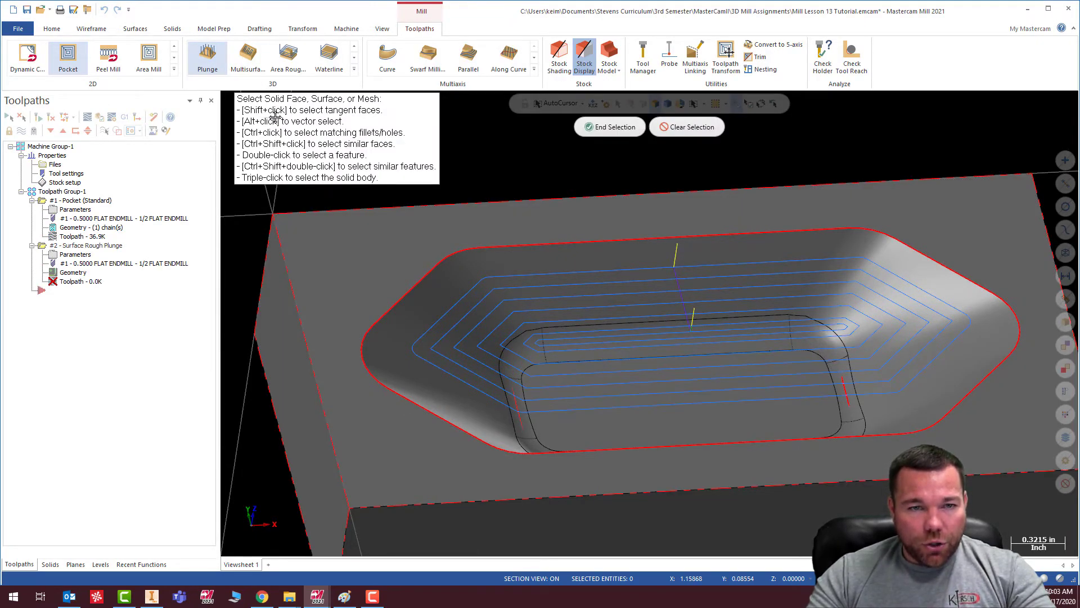
double_click(632, 383)
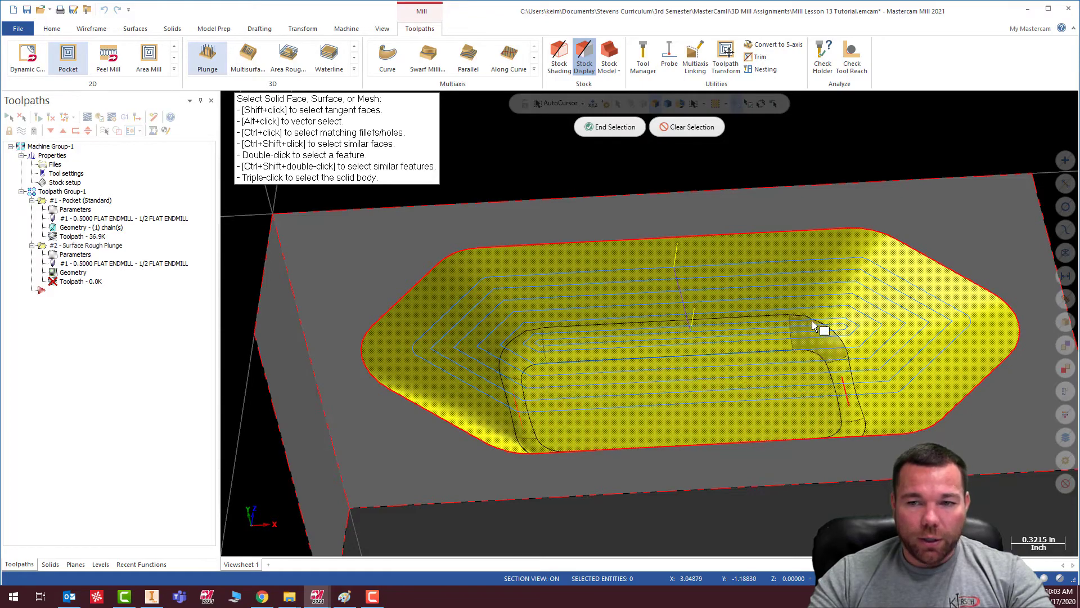
mouse_move(641, 331)
middle_down()
mouse_move(668, 403)
mouse_move(638, 332)
middle_up()
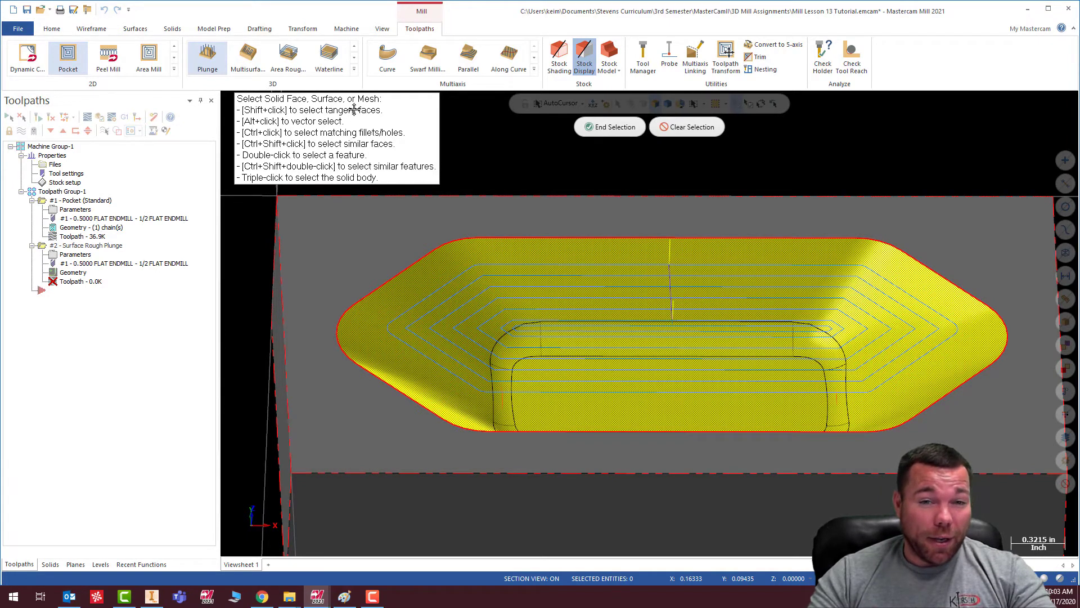
click(611, 127)
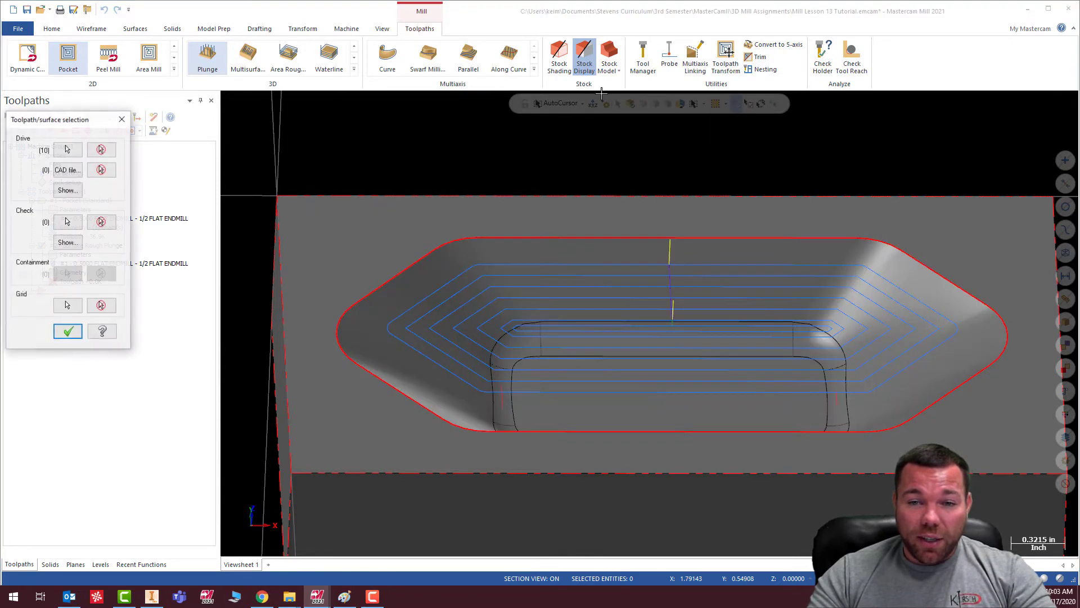
click(68, 332)
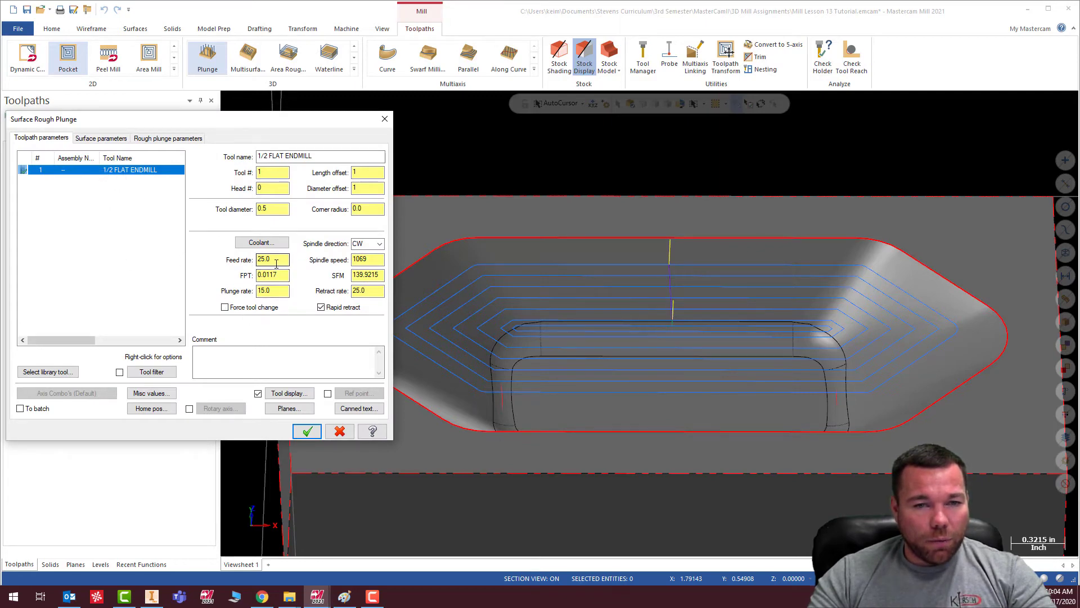
Step: Set the rough plunge's spindle speed to 12000 and its stock to leave on drive surfaces to 0.01
double_click(367, 259)
text(12)
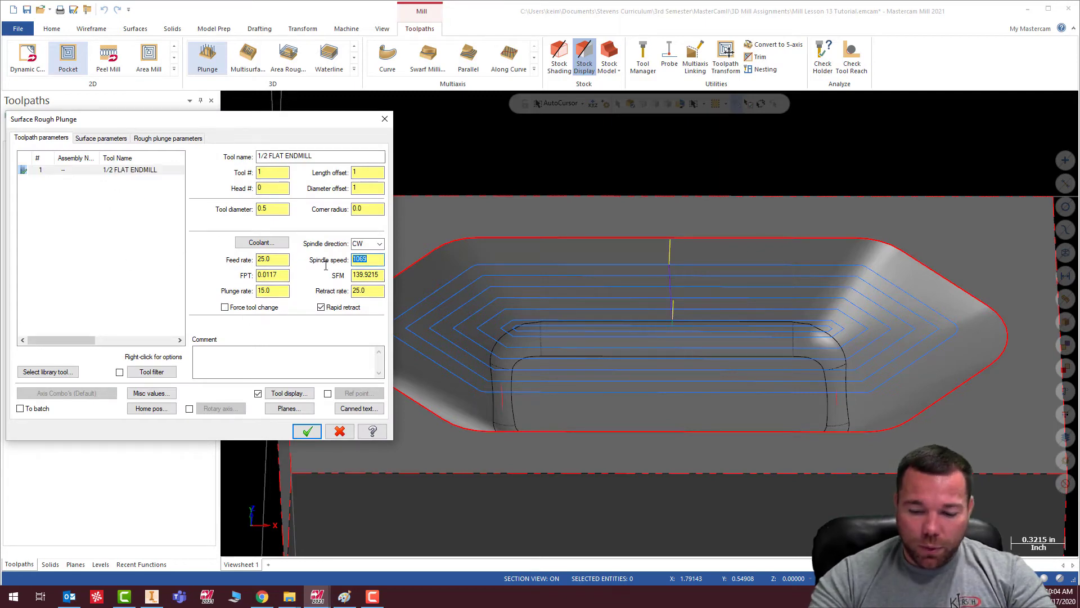
text(0)
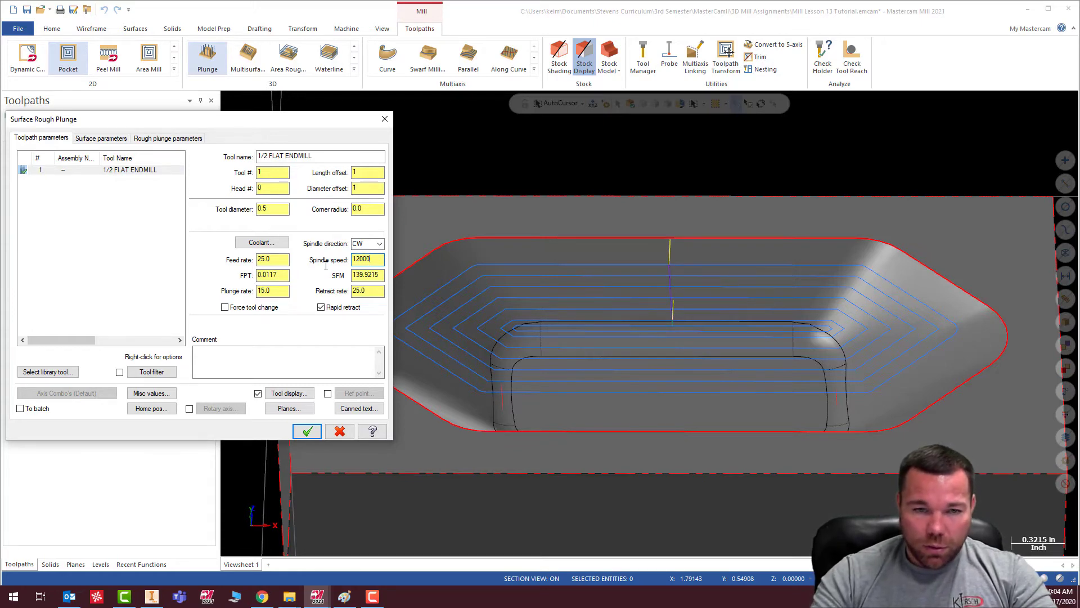
text(.0)
click(366, 290)
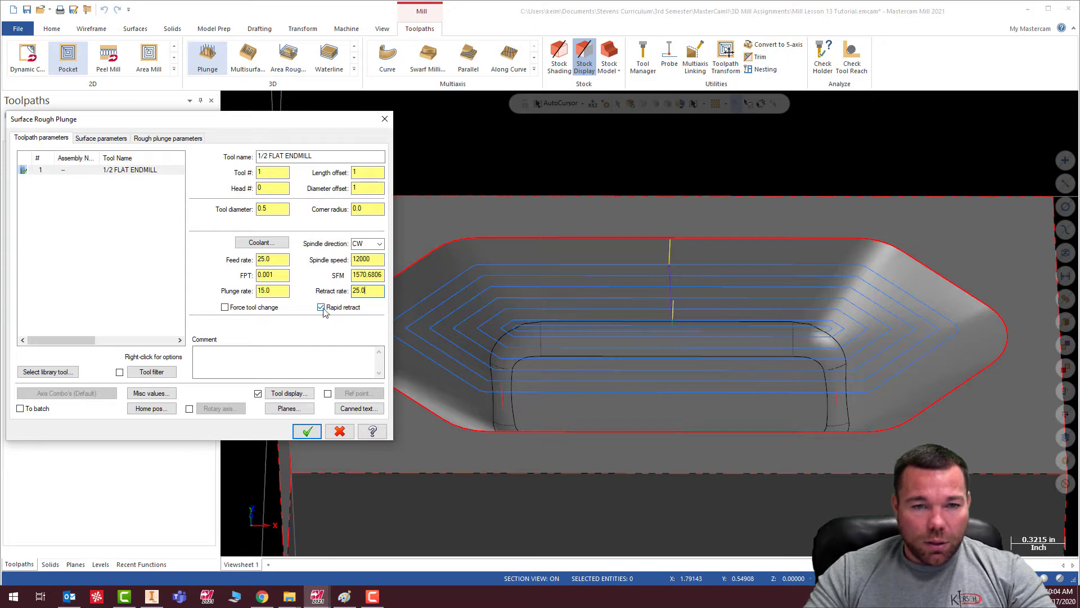
click(102, 138)
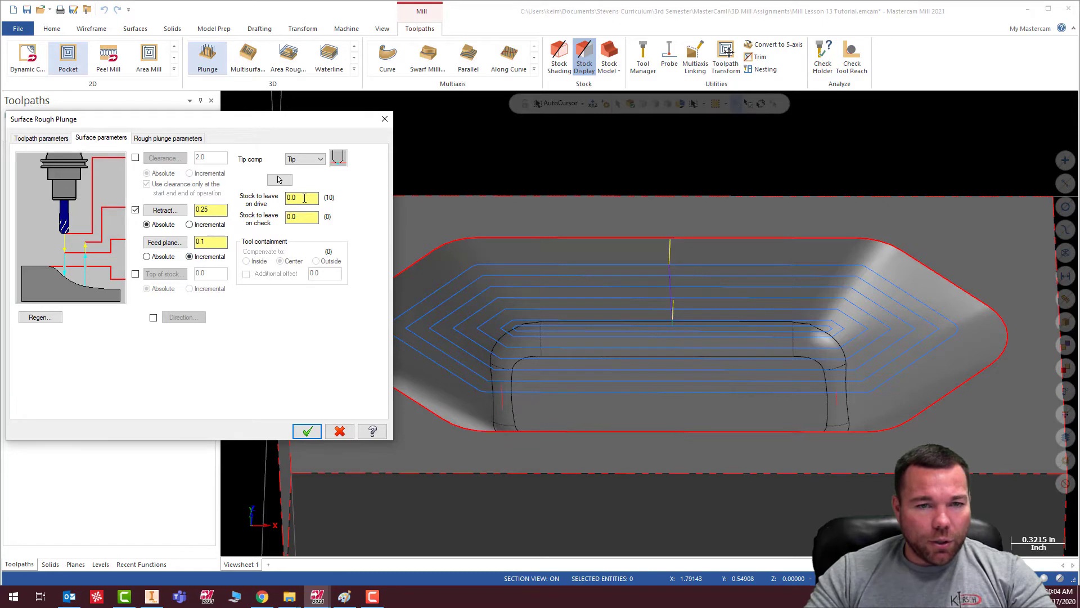
drag(304, 198, 269, 200)
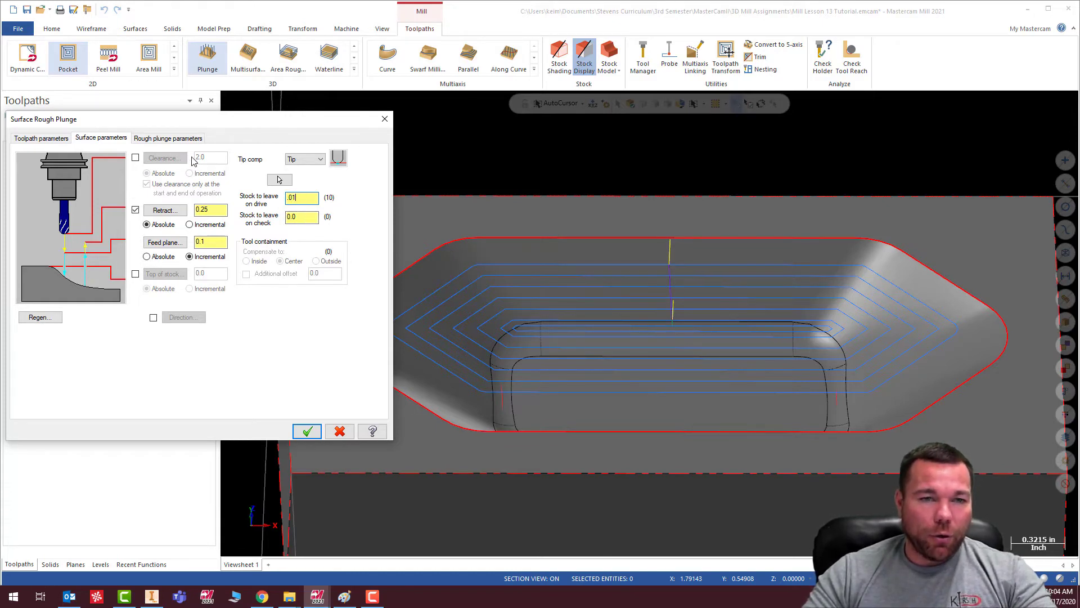
Step: Set the rough plunge's max stepdown to 0.1 and its maximum stepover to 0.1
click(165, 139)
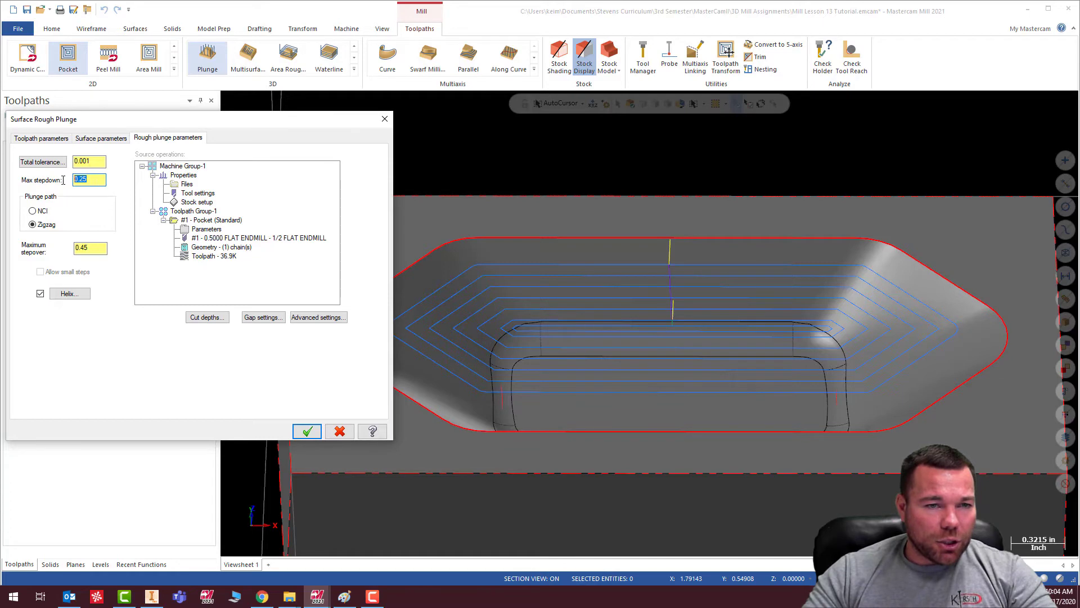
key(BackSpace)
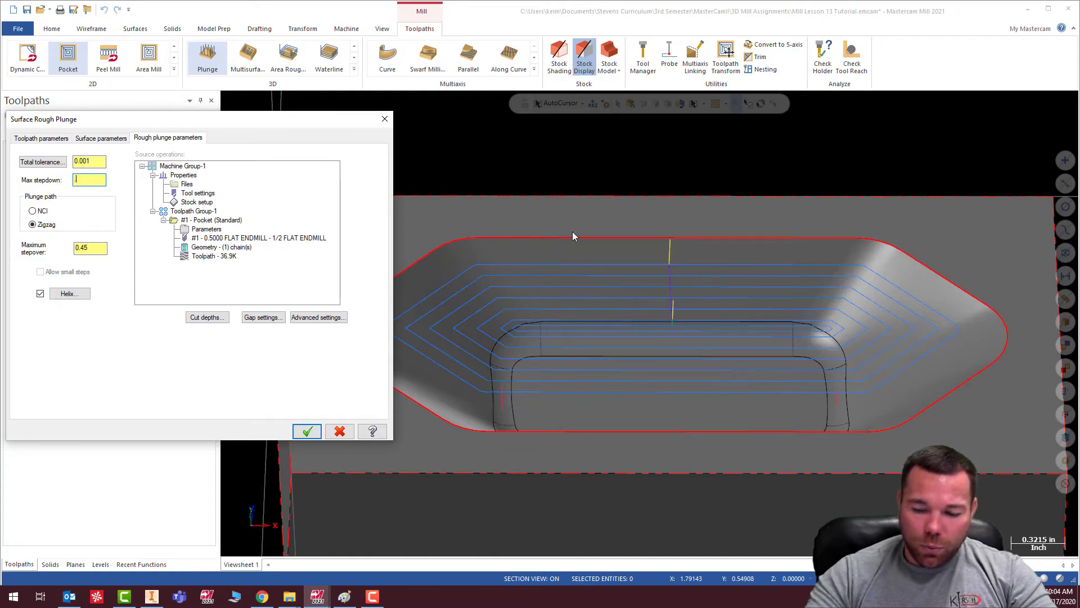
text(.1)
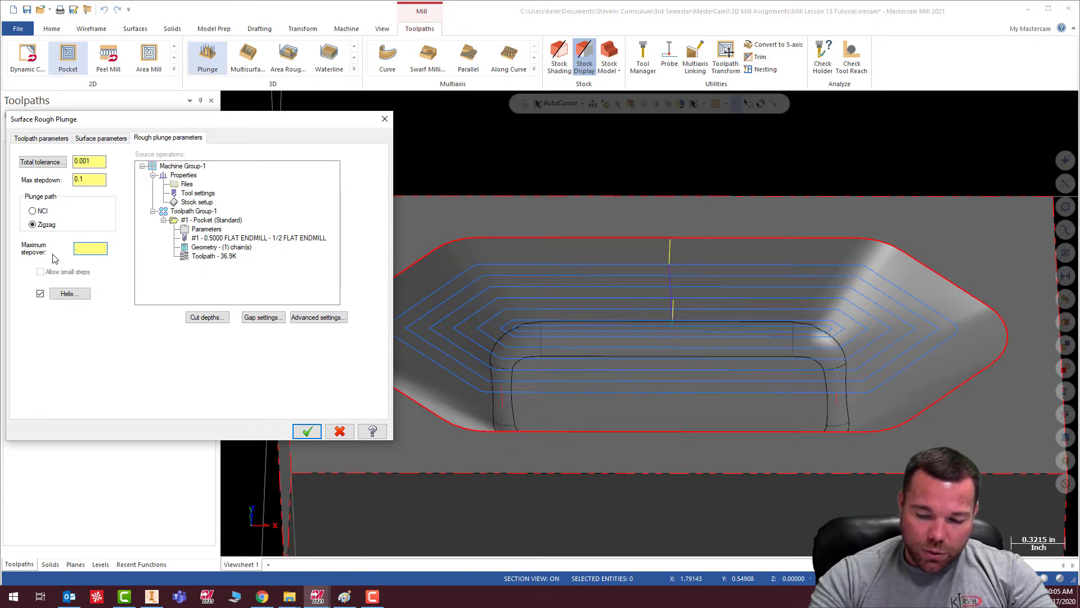
text(1)
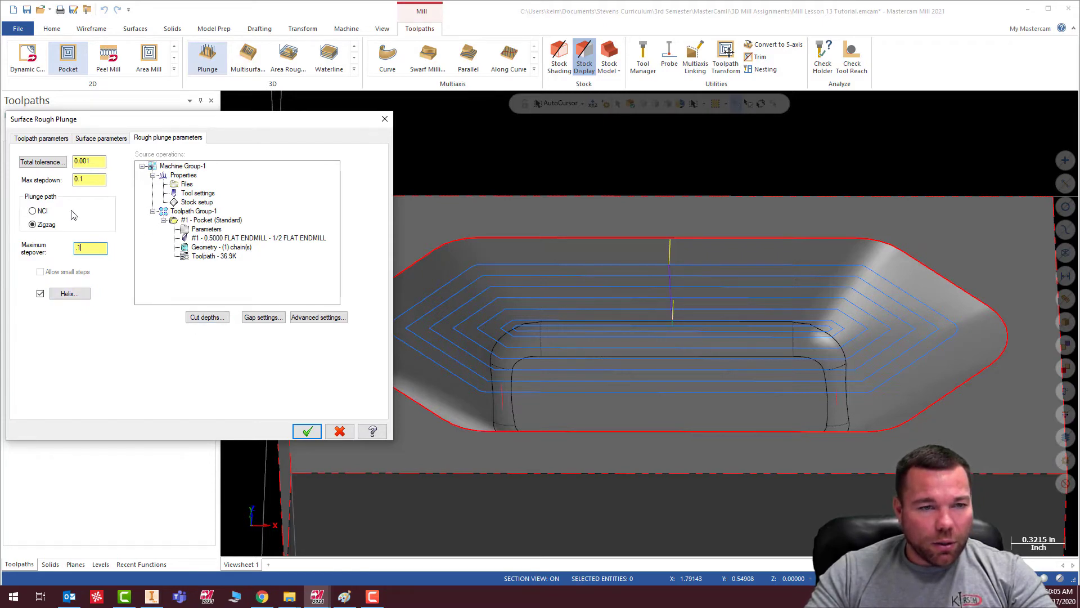
Step: Set the plunge path to NCI with the Pocket (Standard) operation as source, and generate the Surface Rough Plunge toolpath
click(33, 211)
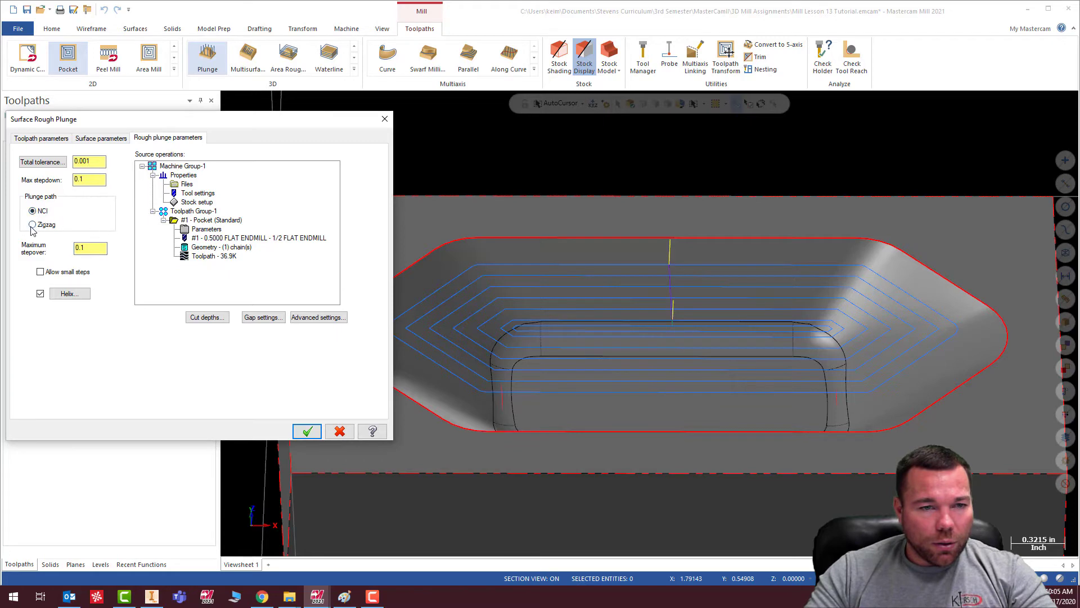
click(32, 225)
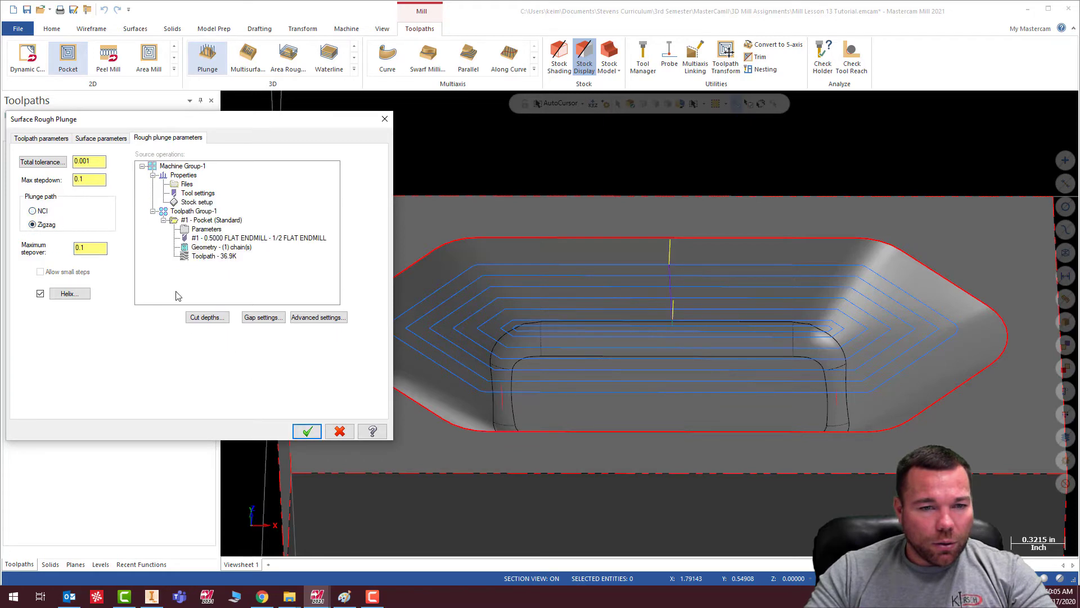
click(32, 211)
click(181, 222)
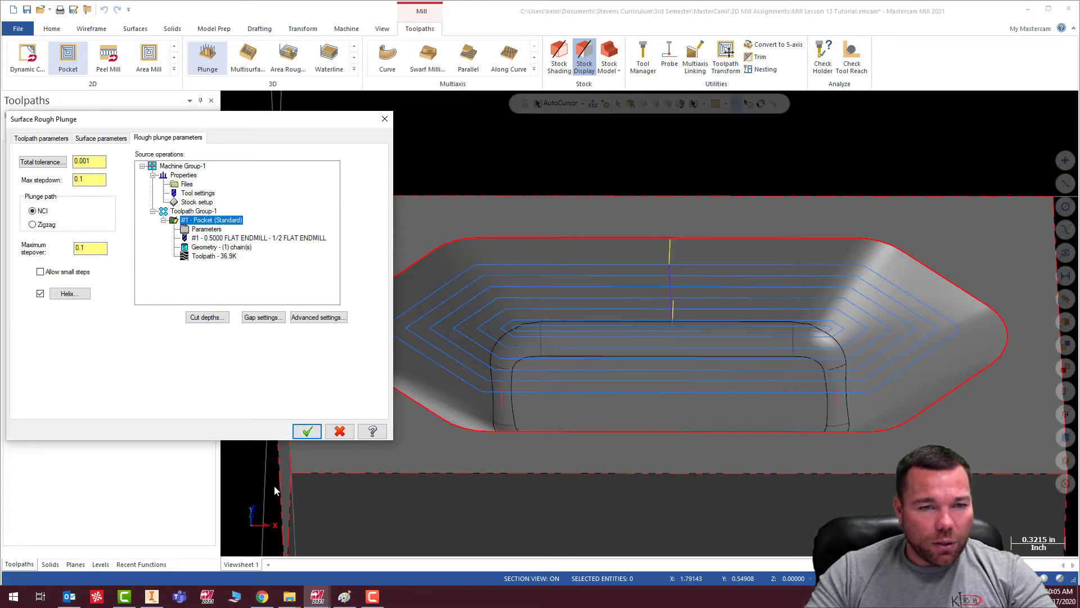
click(308, 431)
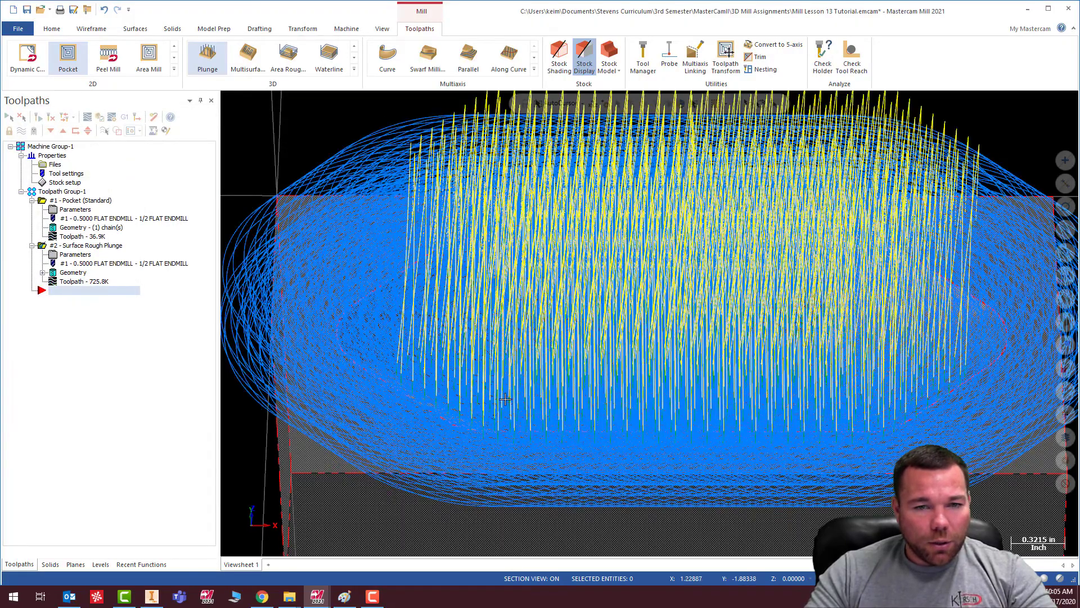
middle_drag(505, 398, 394, 337)
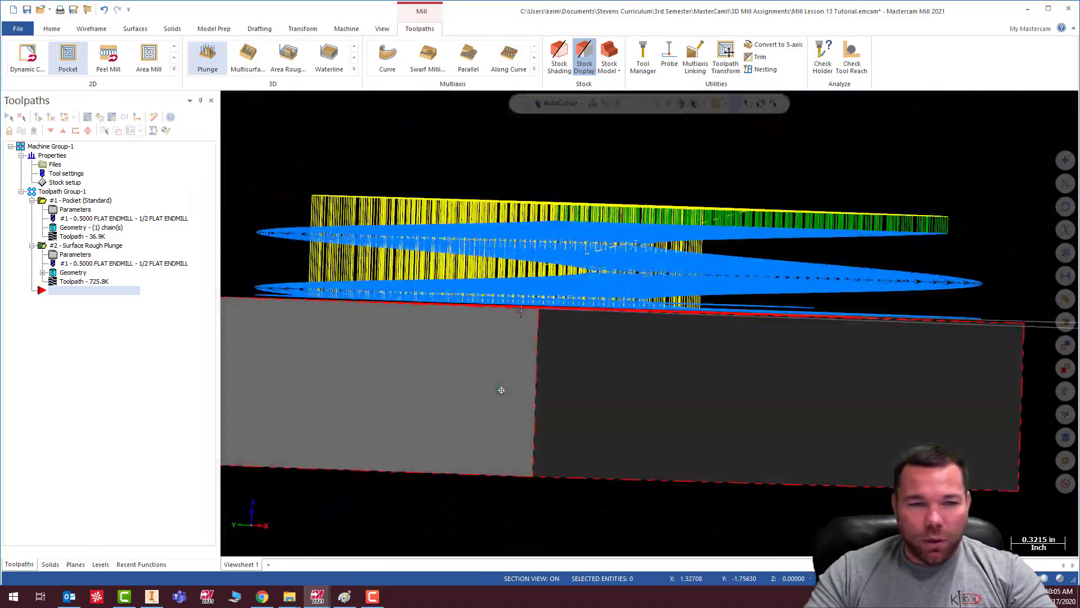
Step: Try switching the Surface Rough Plunge operation to a Zigzag plunge path and regenerating it
click(58, 257)
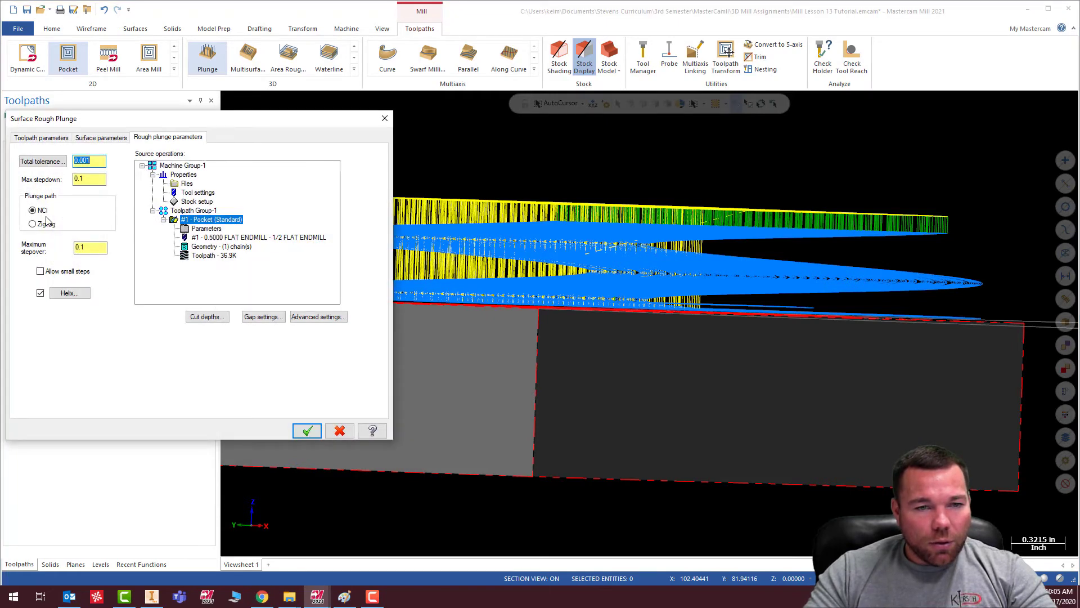
click(40, 225)
click(307, 432)
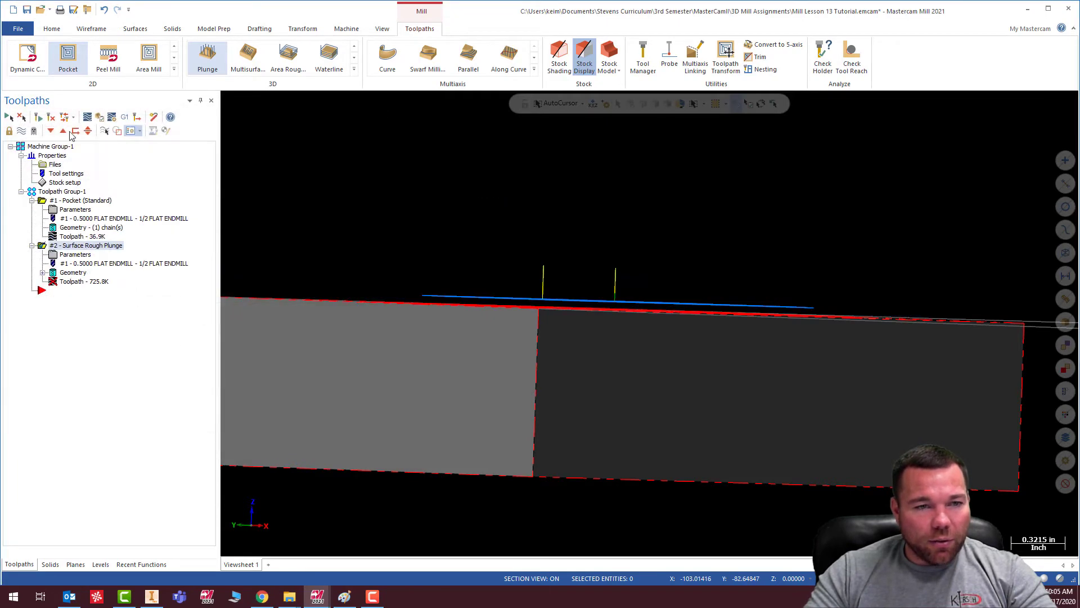
click(38, 118)
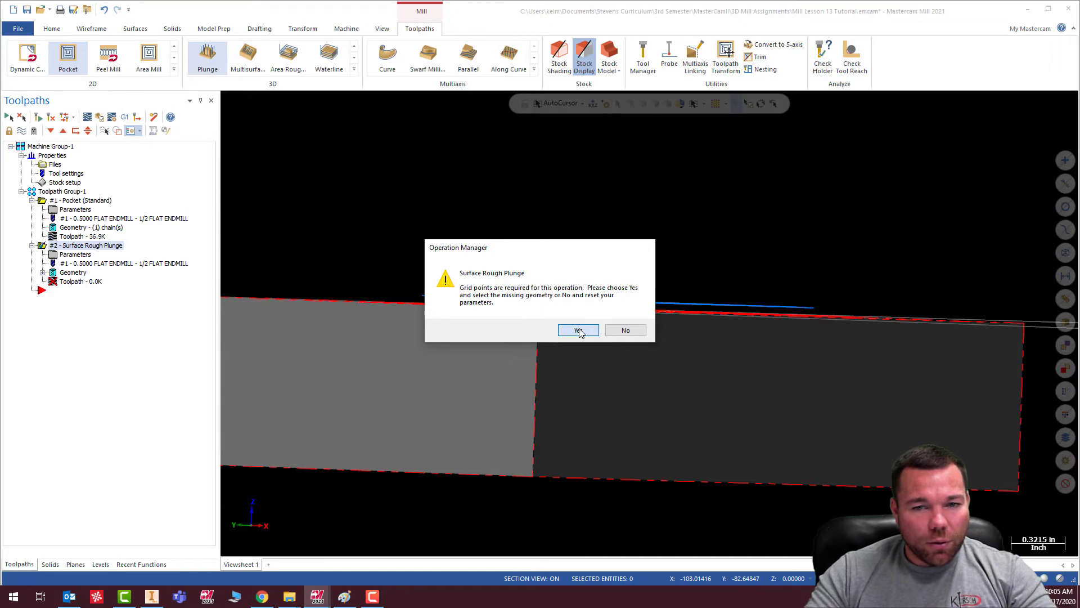
Step: Try defining the Zigzag plunge grid with a point inside the pocket, and abandon the grid selection
click(578, 330)
key(alt+7)
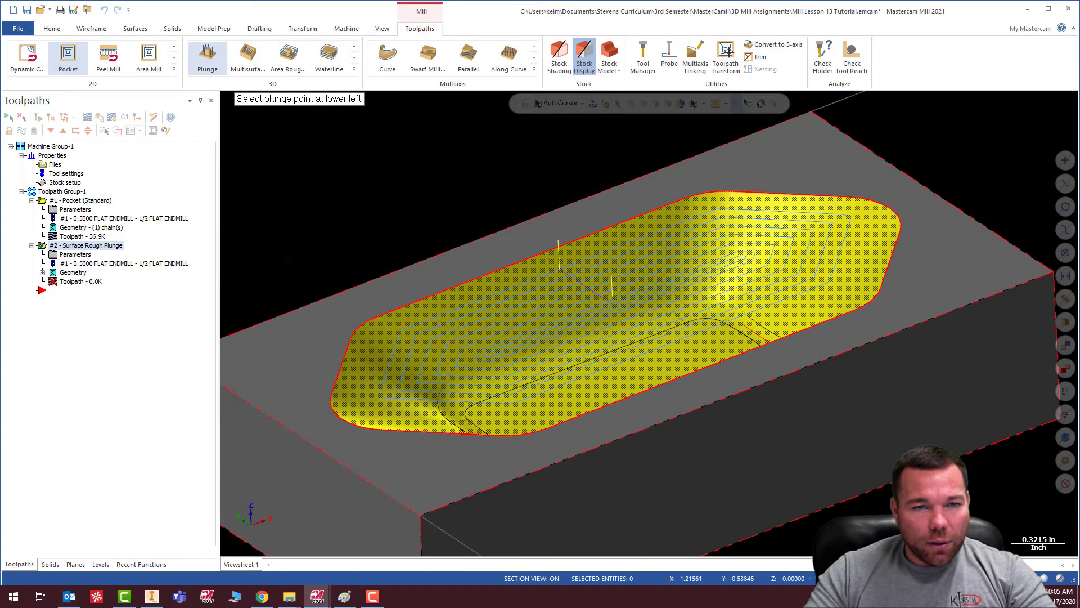
click(547, 360)
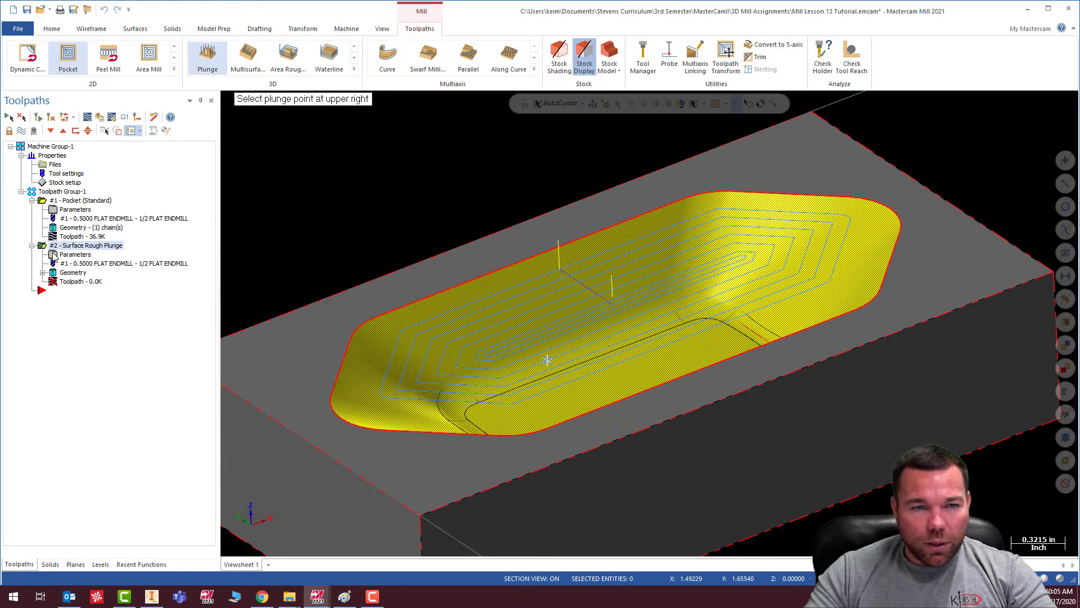
click(59, 255)
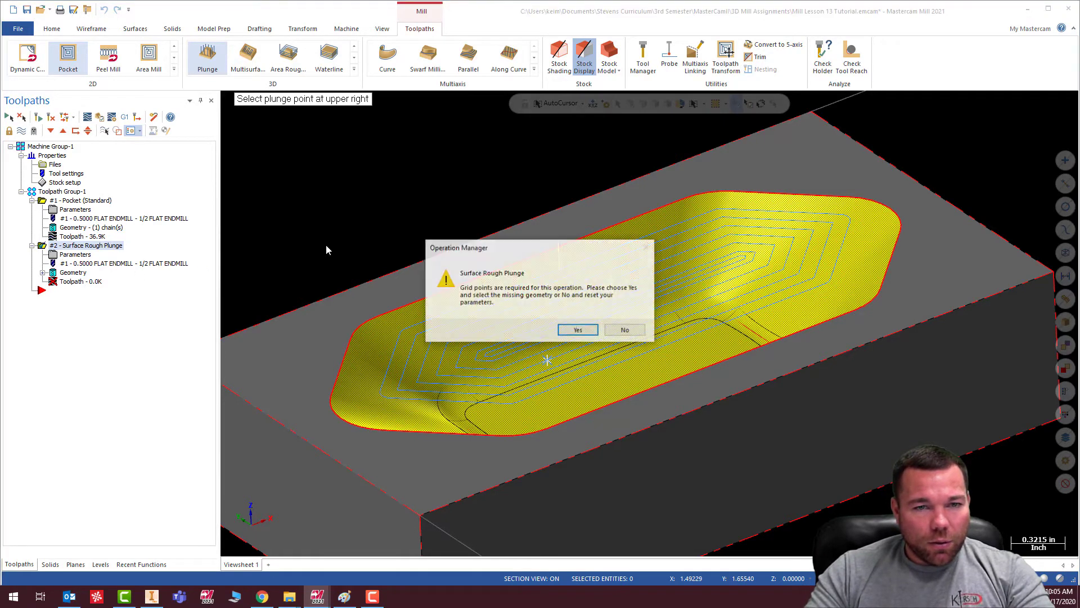
click(626, 331)
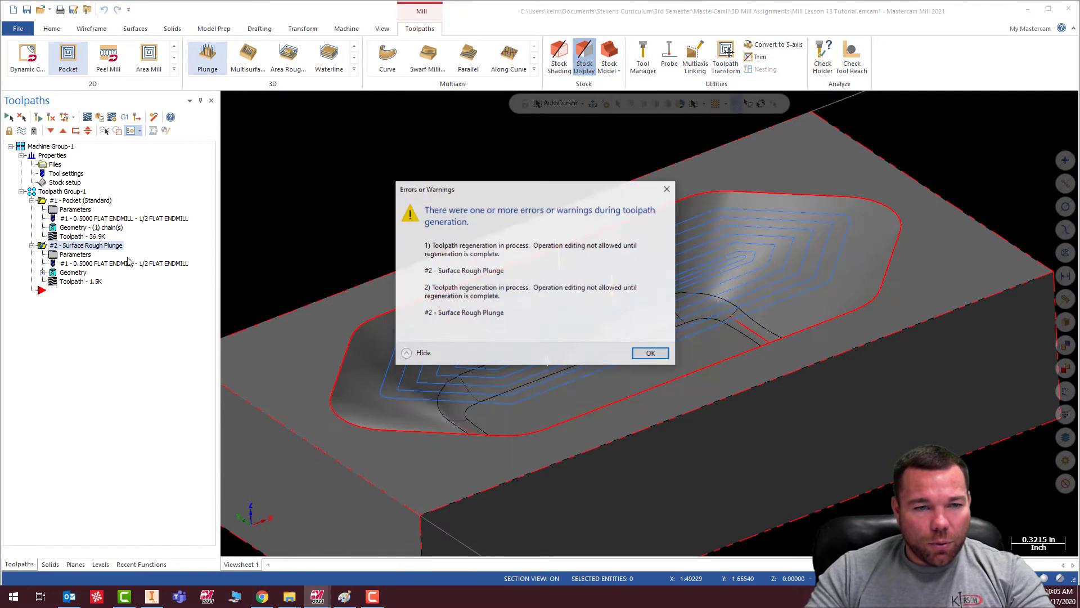
click(651, 354)
Step: Restore the NCI plunge path based on the Pocket operation, check the surface parameters, and regenerate the rough plunge toolpath
click(74, 254)
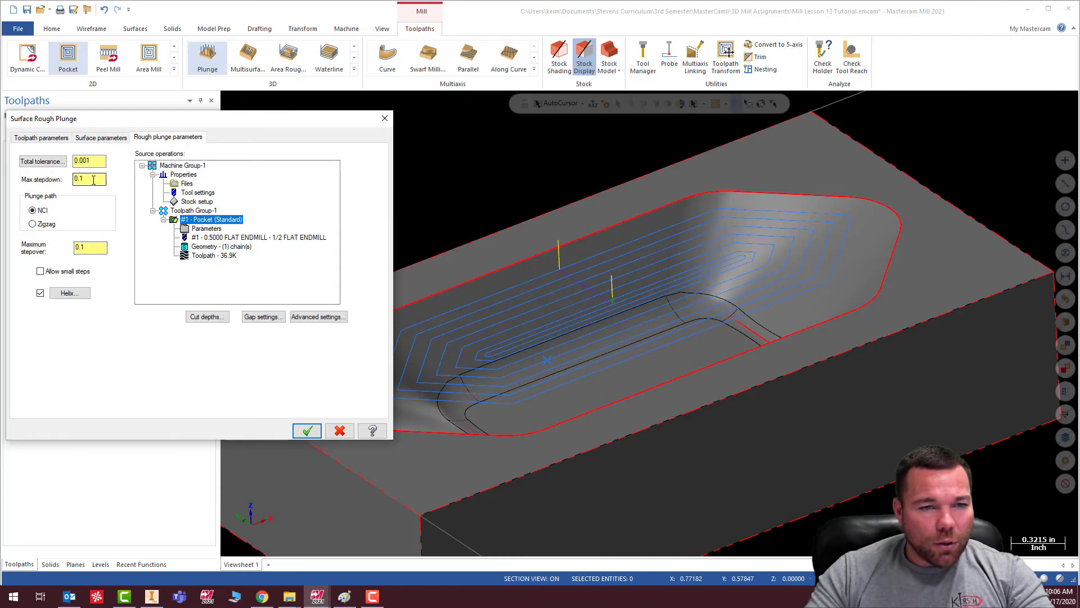
click(101, 138)
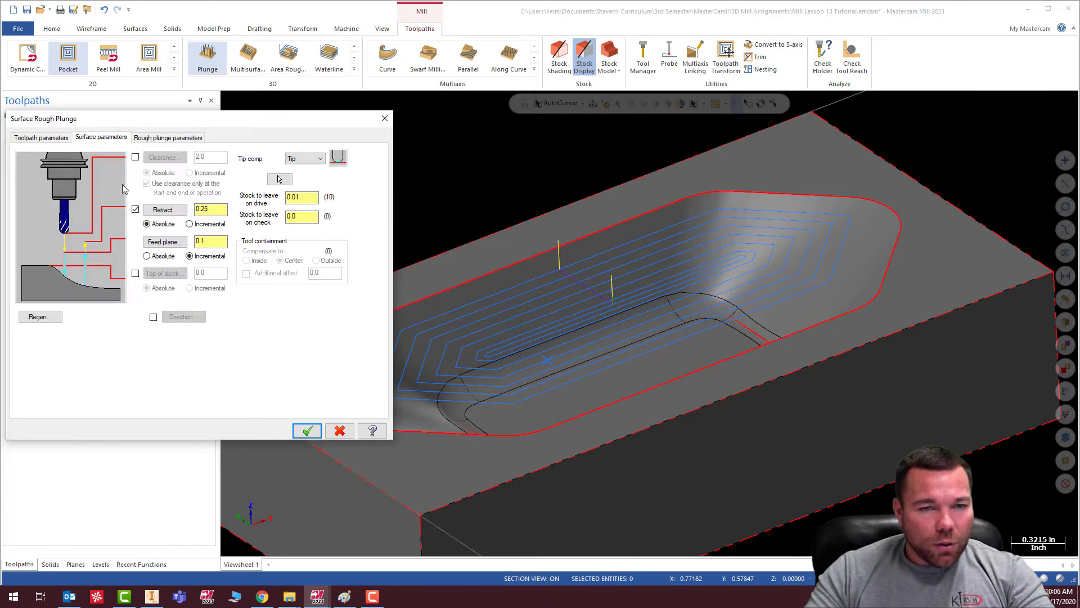
click(308, 432)
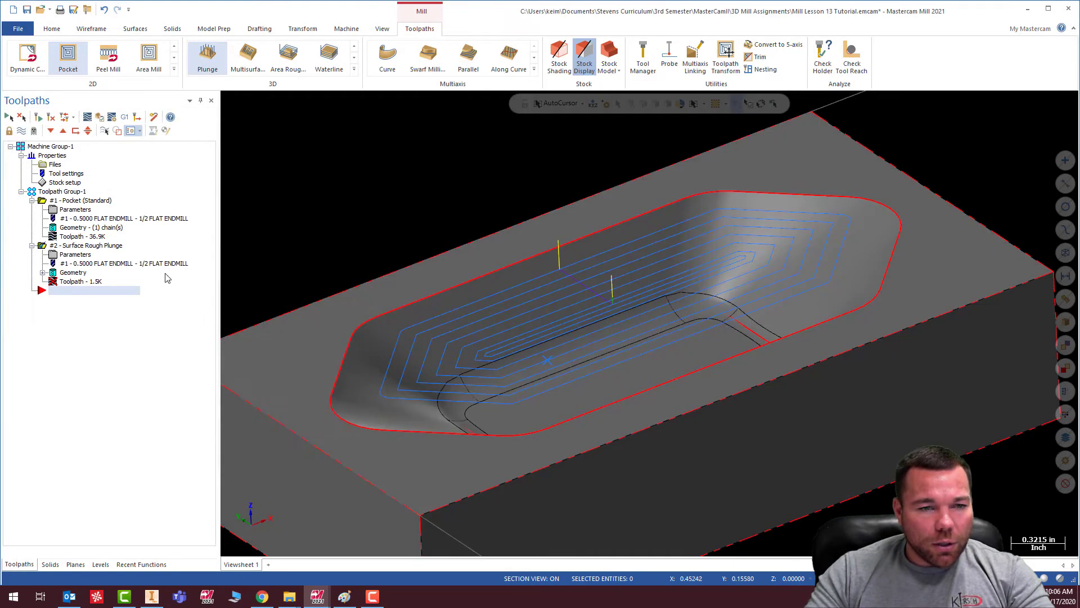
mouse_move(467, 408)
middle_down()
mouse_move(391, 395)
mouse_move(301, 405)
mouse_move(269, 423)
mouse_move(263, 450)
mouse_move(231, 374)
middle_up()
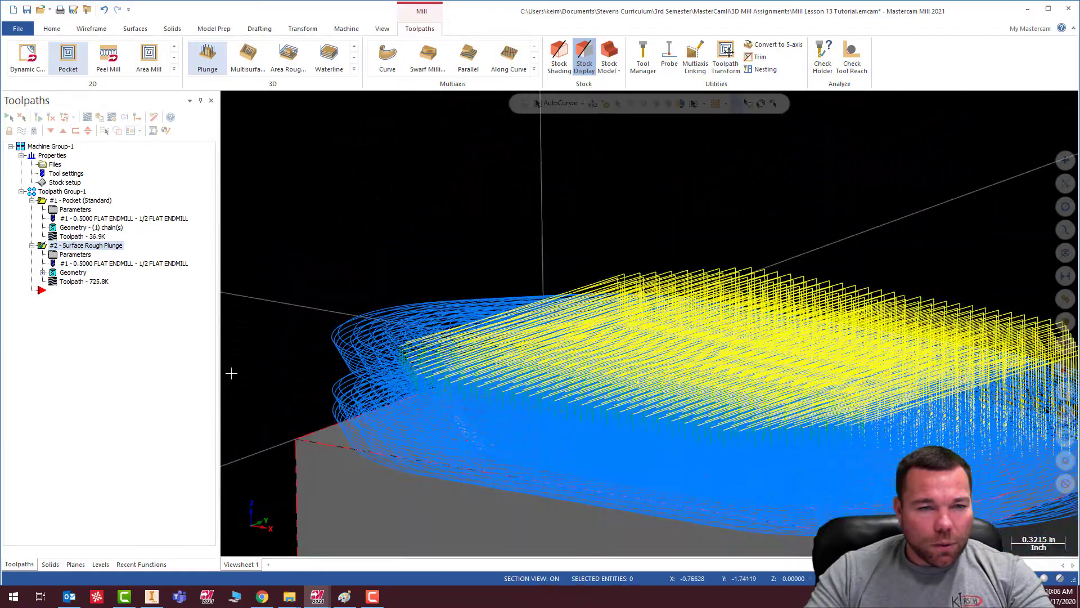
Step: Turn off the Helix option in the Surface Rough Plunge operation, regenerate it, and inspect the straight plunge moves in the pocket
click(56, 256)
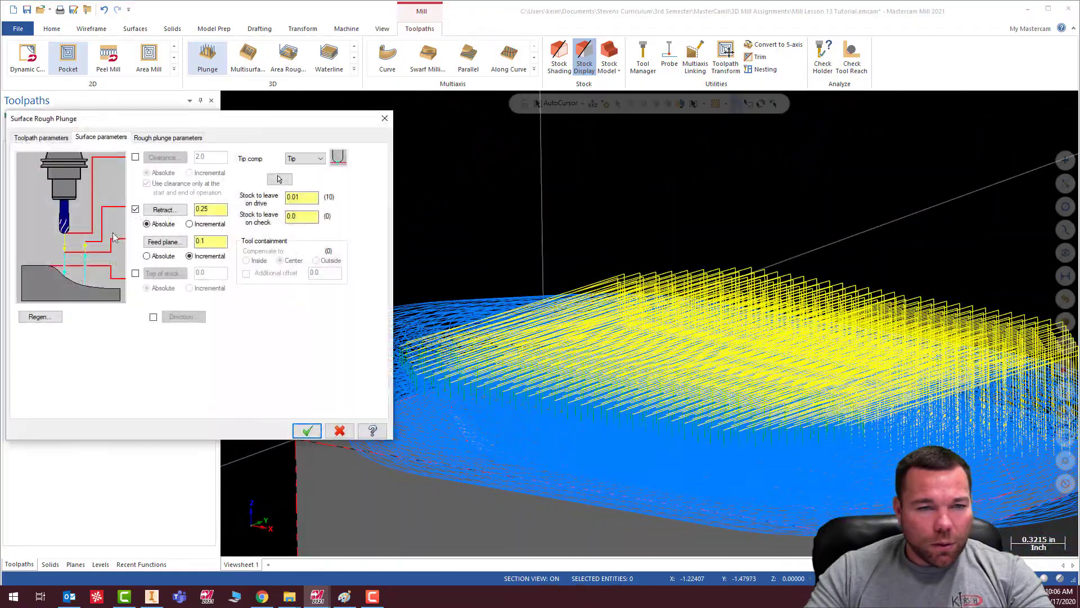
click(151, 137)
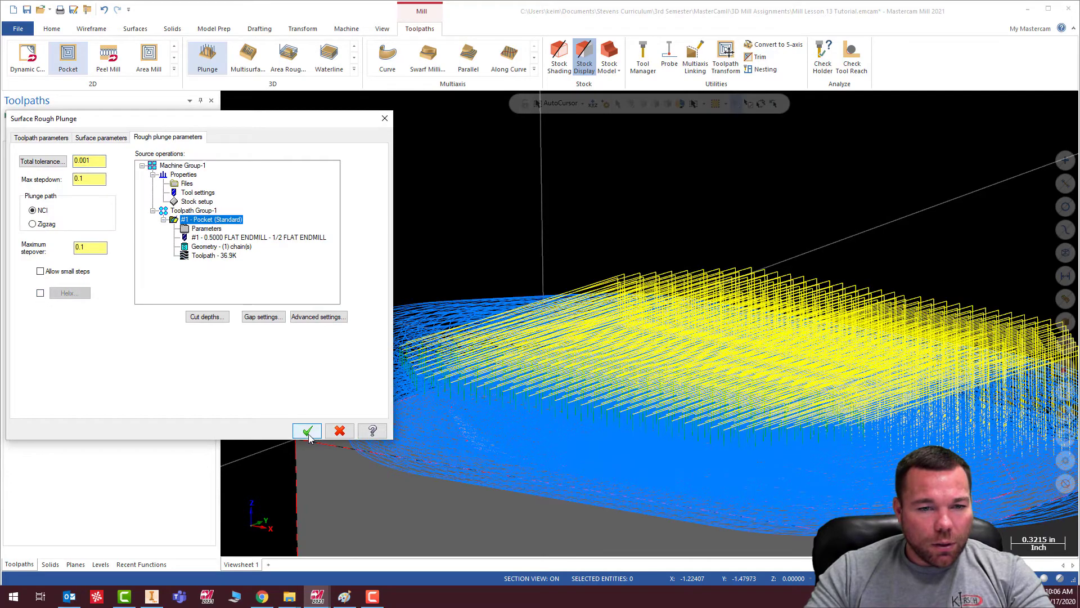
click(307, 431)
click(41, 120)
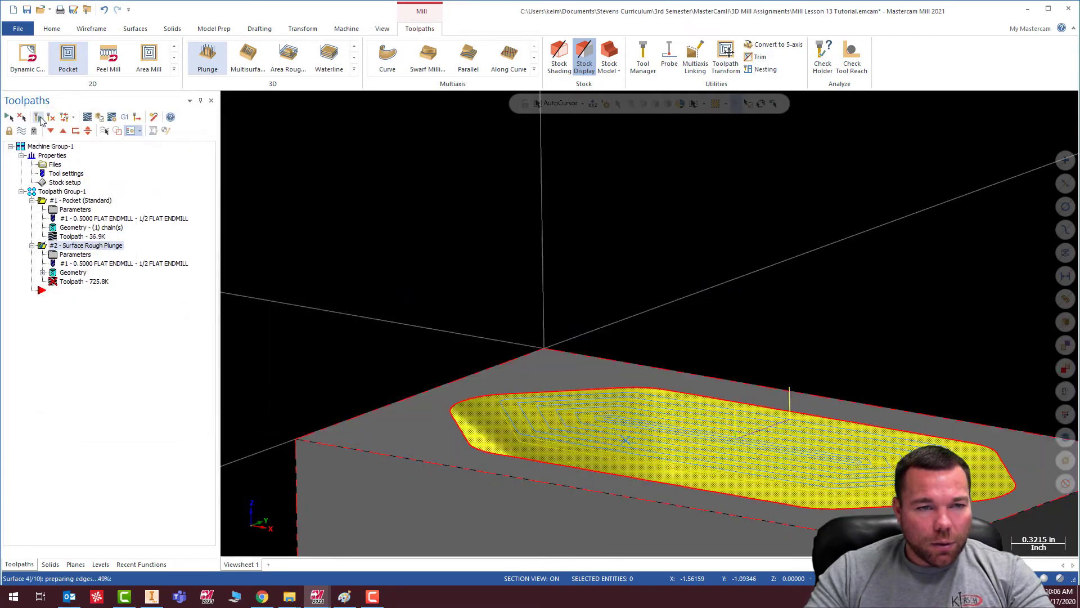
middle_drag(647, 394, 612, 398)
scroll(611, 398, down, 6)
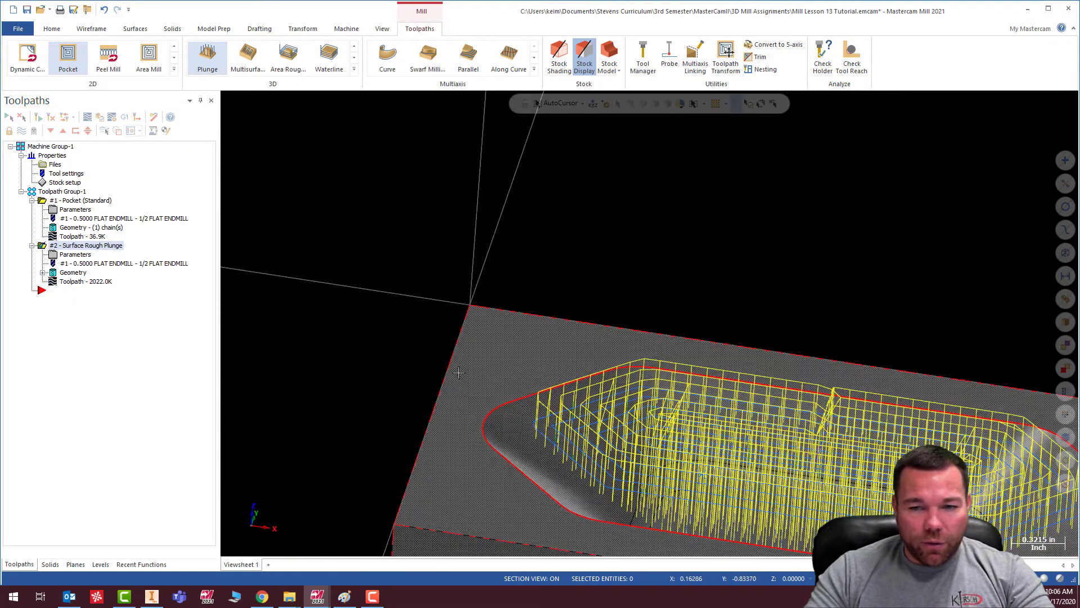
middle_drag(503, 434, 487, 395)
scroll(487, 395, up, 2)
scroll(487, 396, up, 8)
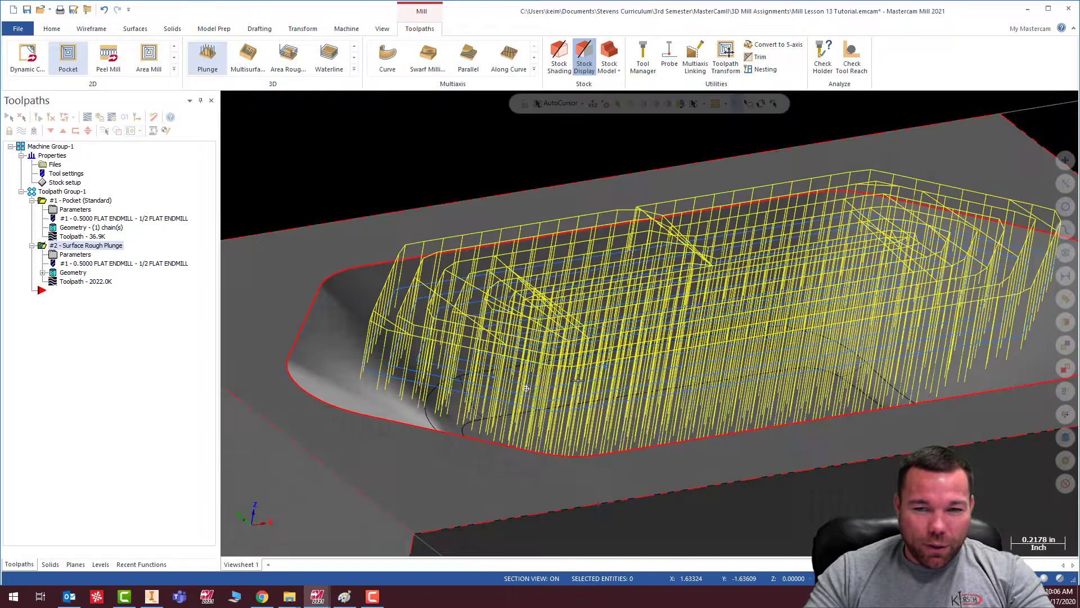
middle_drag(578, 381, 545, 374)
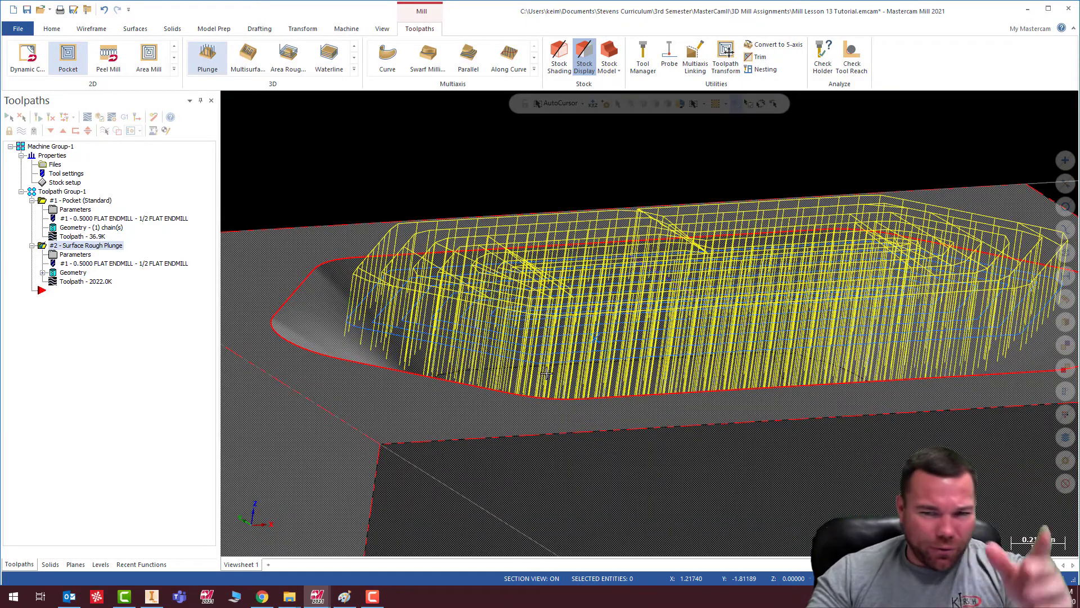
middle_drag(728, 280, 326, 273)
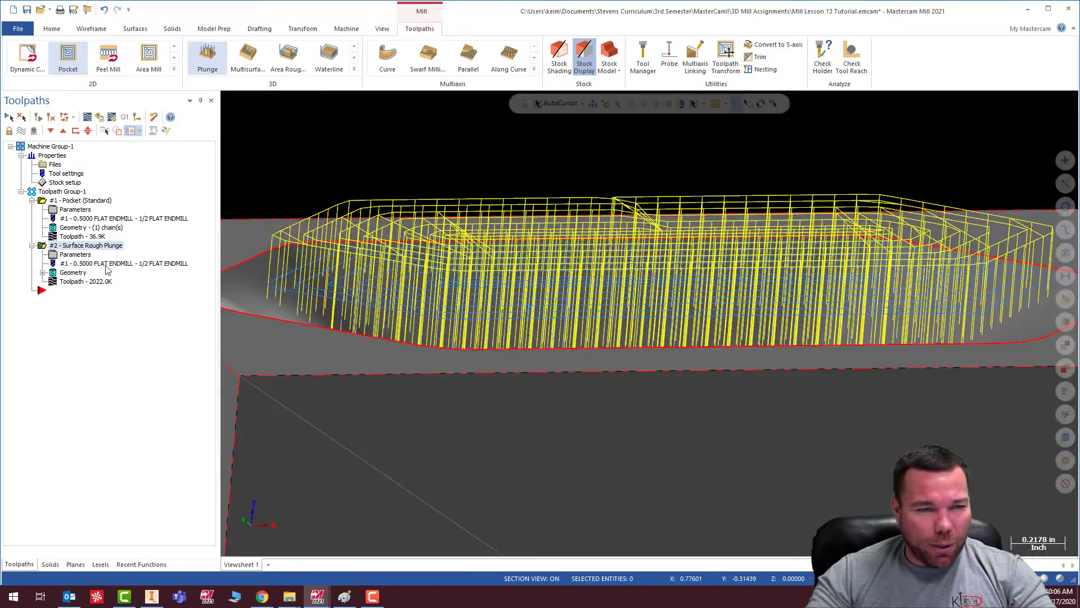
Step: Try the Surface Rough Plunge operation with the Helix option enabled, regenerating it and viewing the toolpath around the part
click(77, 256)
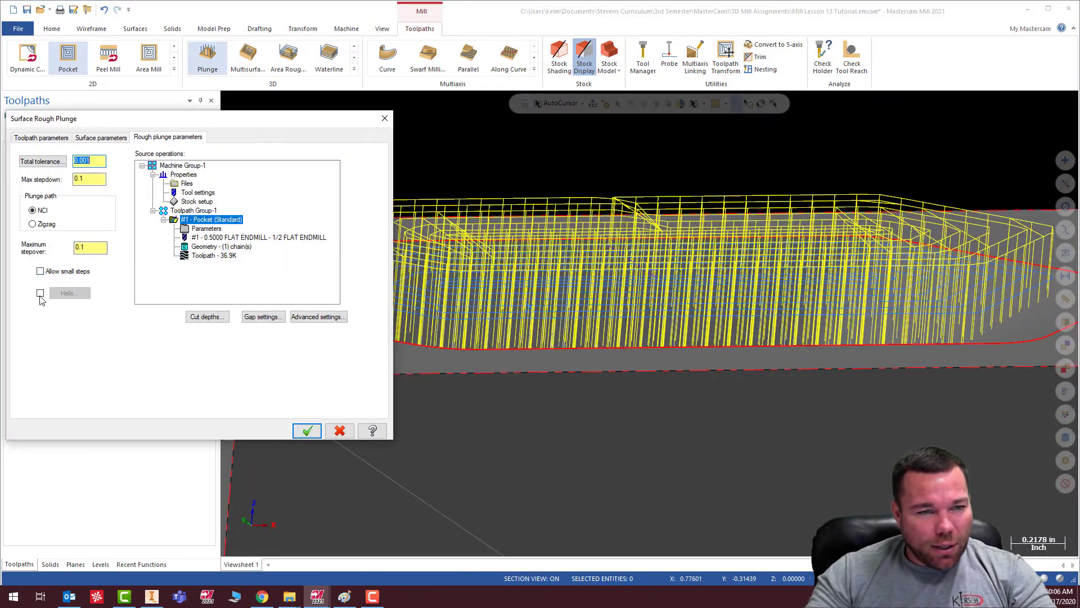
click(307, 431)
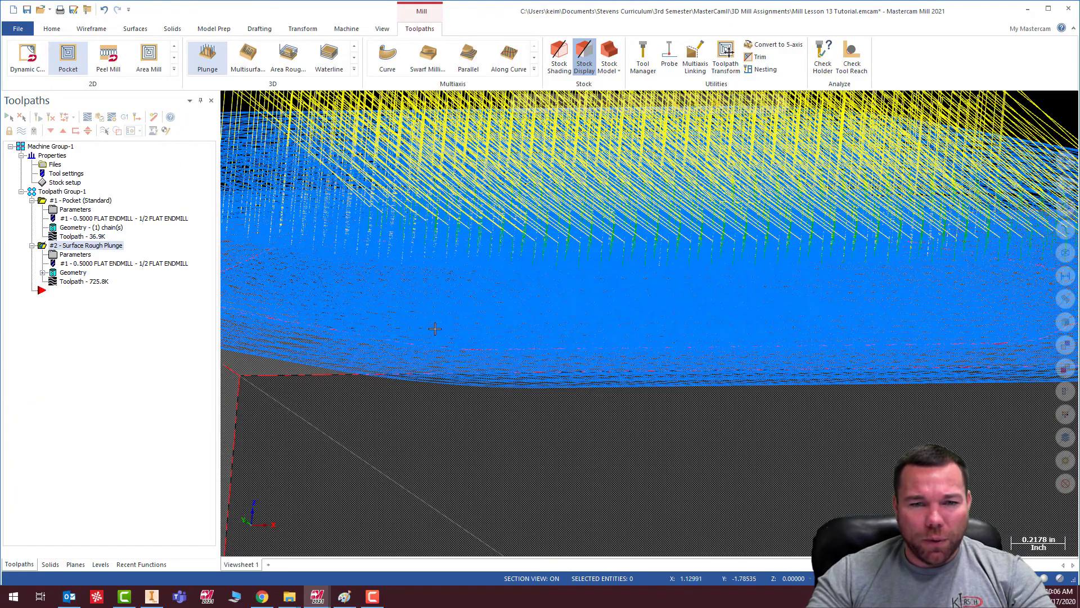
scroll(622, 306, down, 3)
middle_drag(599, 295, 716, 249)
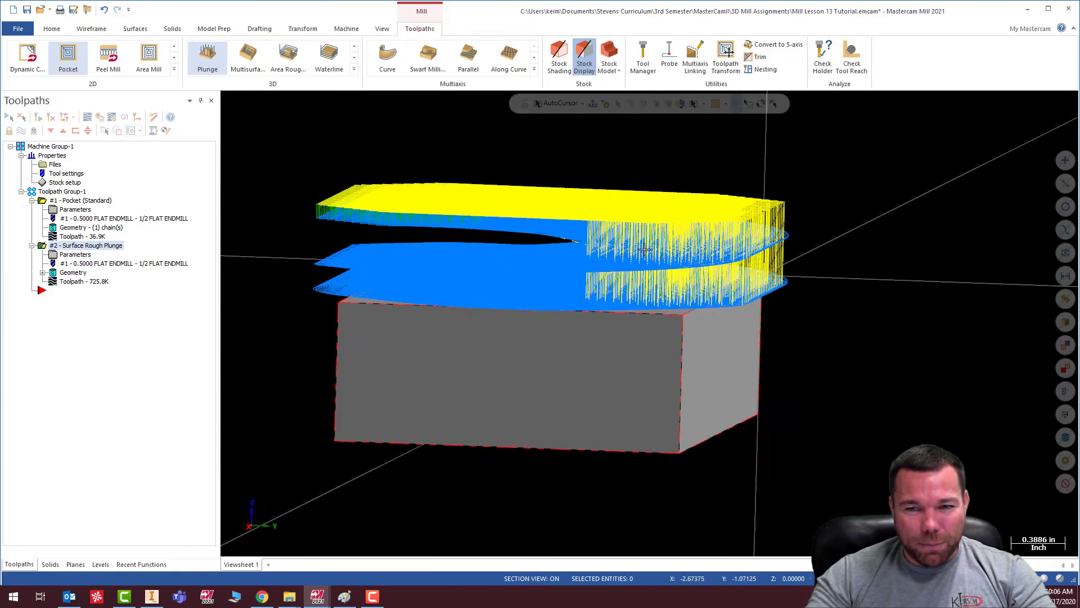
middle_drag(645, 250, 394, 270)
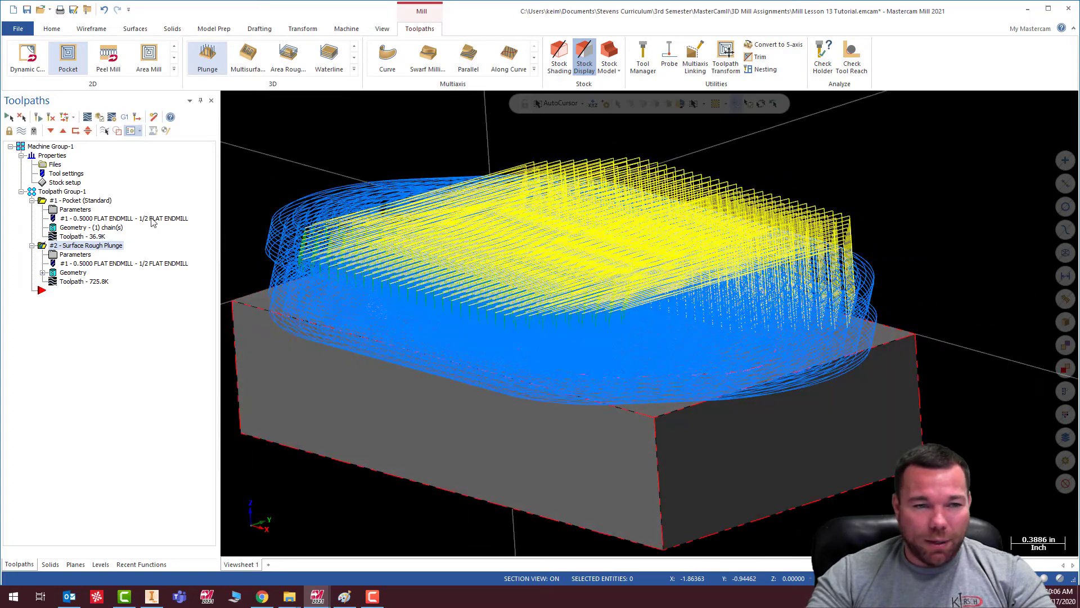
Step: Disable the Helix option again in the Surface Rough Plunge operation and regenerate the toolpath
click(52, 254)
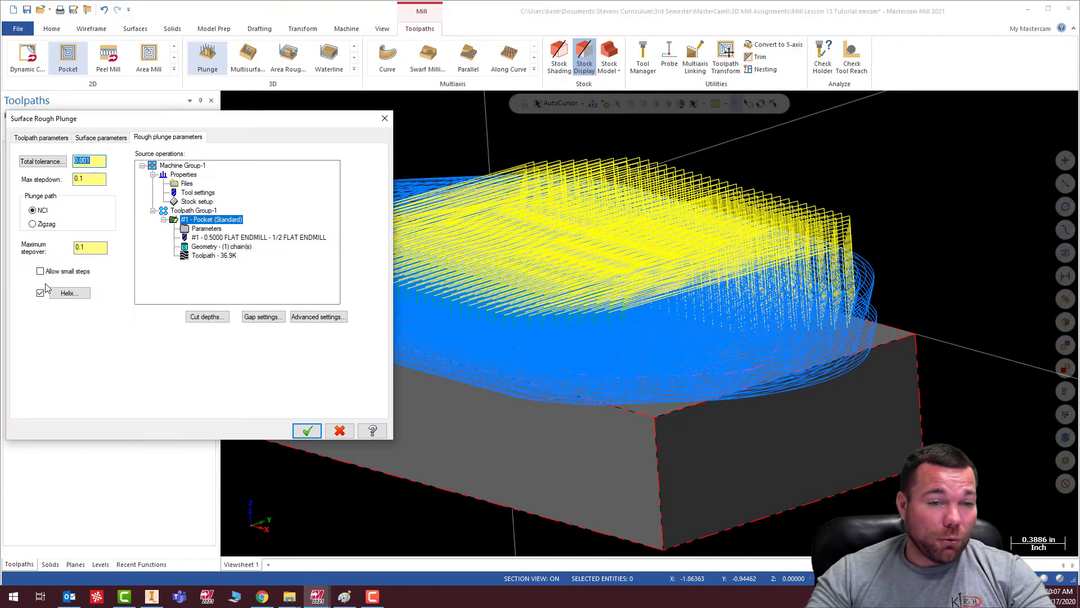
click(307, 431)
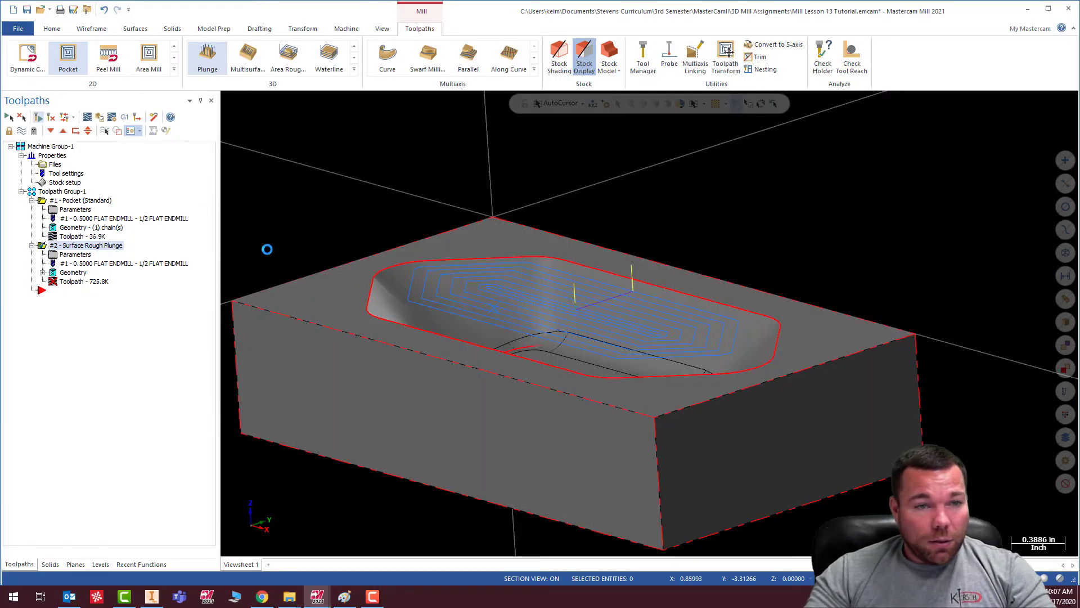
mouse_move(518, 381)
middle_down()
mouse_move(562, 425)
mouse_move(389, 360)
mouse_move(569, 354)
middle_up()
scroll(561, 425, up, 3)
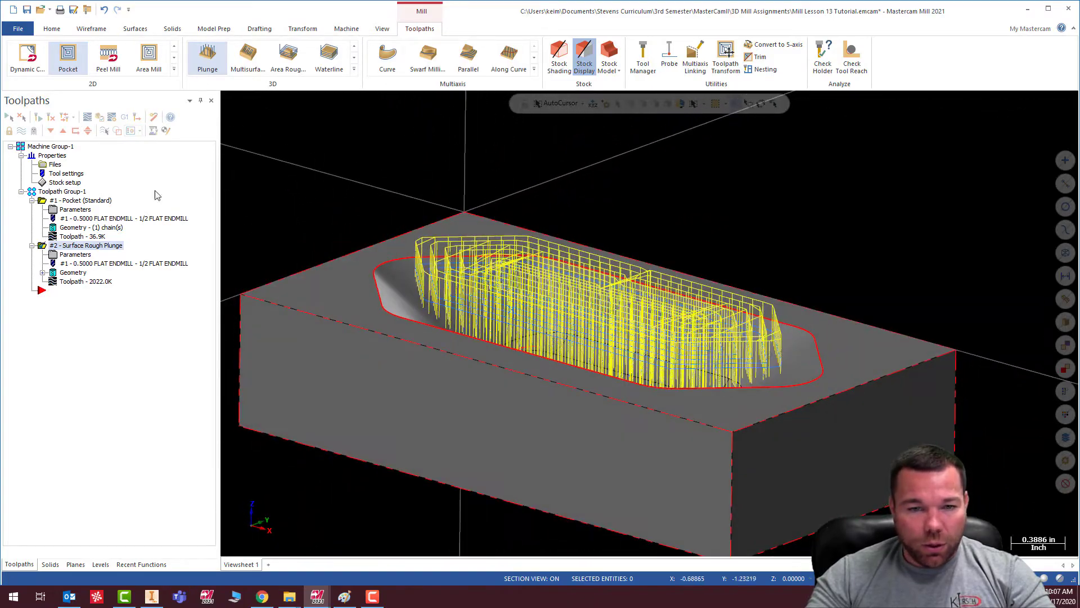
Step: Set the Pocket (Standard) operation's stock to leave on walls and floors to 0, and regenerate the pocket and rough plunge toolpaths
click(66, 209)
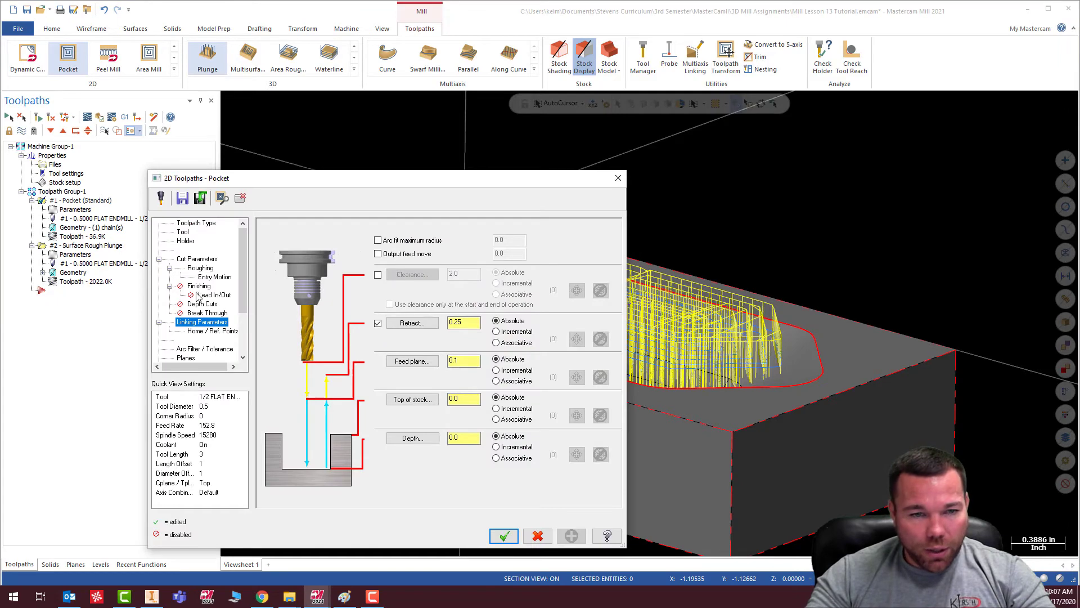
click(198, 260)
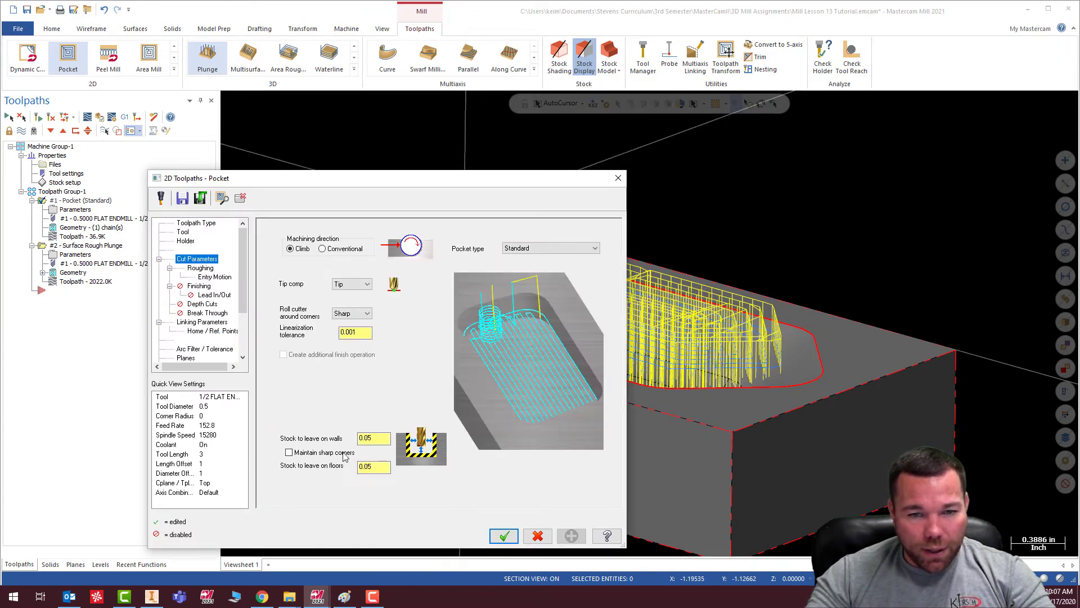
double_click(374, 439)
text(0)
key(Tab)
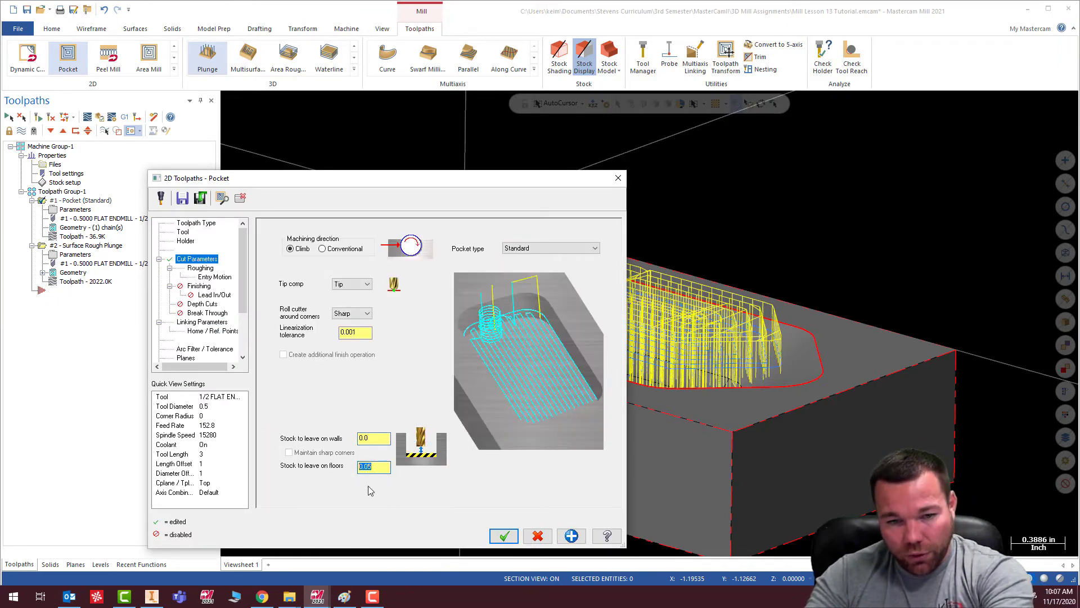
text(0)
click(496, 535)
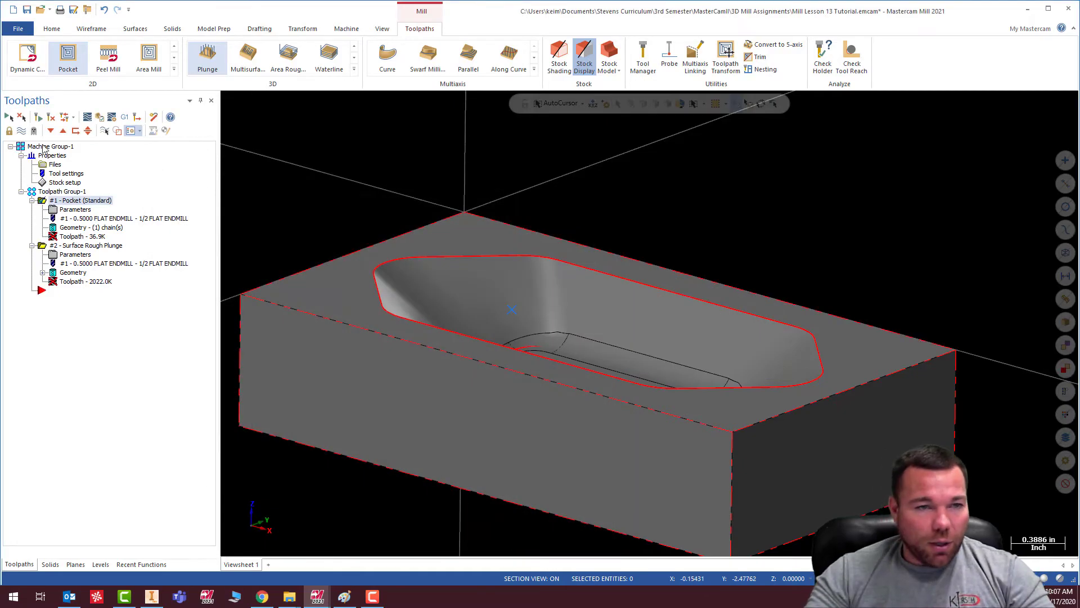
click(37, 118)
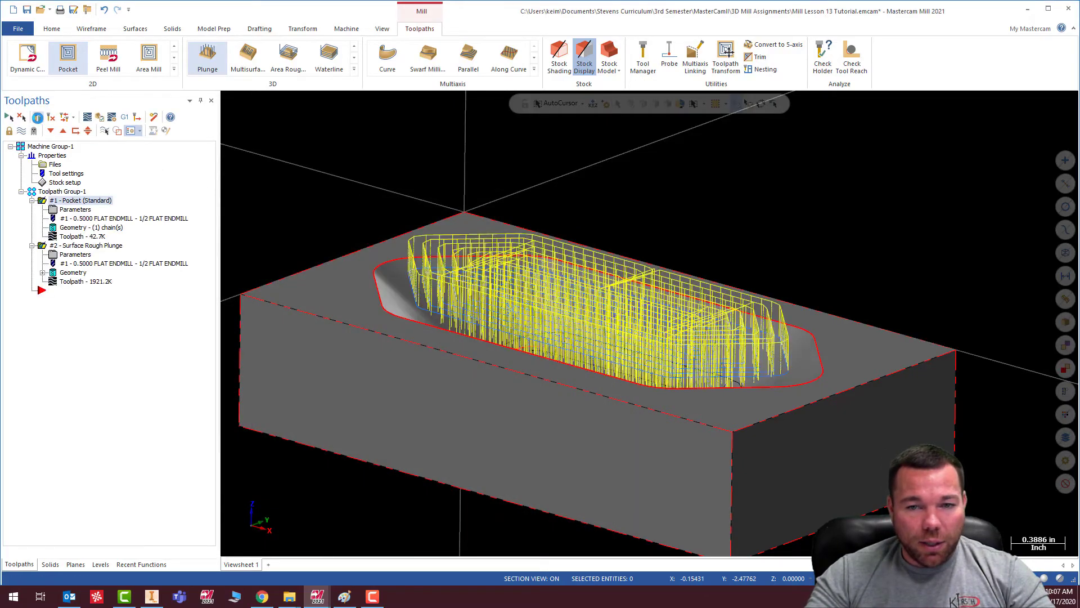
Step: Verify the pocket and rough plunge operations in a full machining simulation, inspect the cut pocket, and close the simulator
middle_drag(623, 324, 506, 270)
click(99, 117)
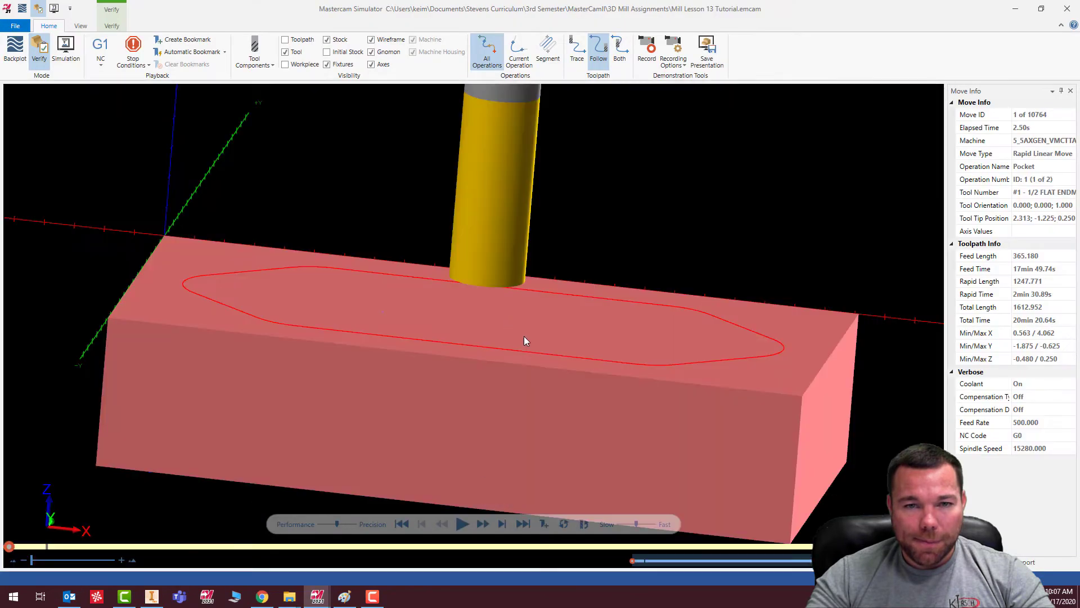
click(461, 524)
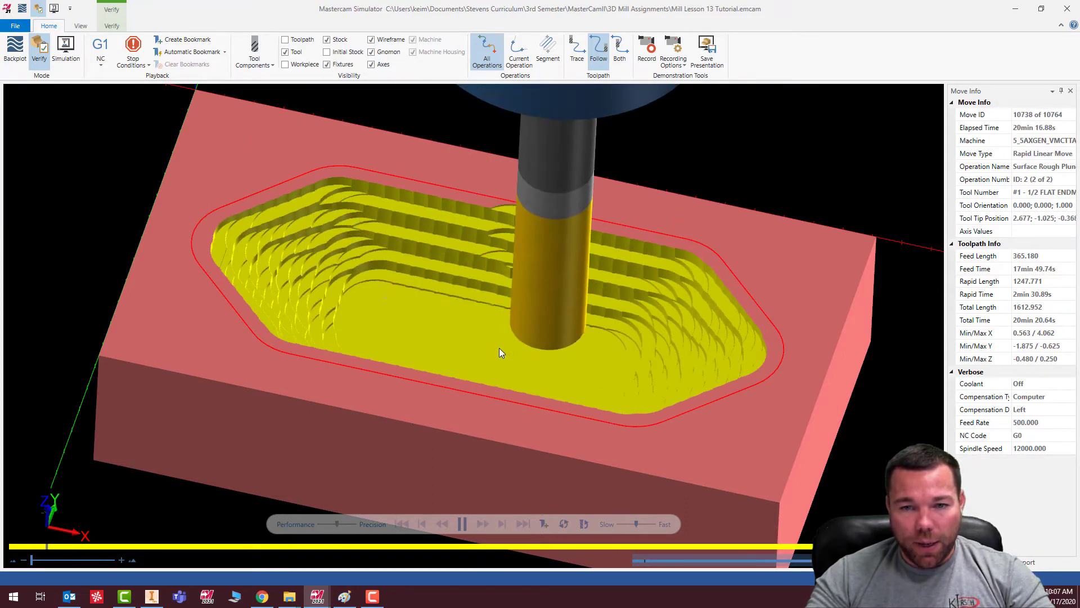
mouse_move(520, 337)
middle_down()
mouse_move(540, 332)
mouse_move(559, 366)
mouse_move(535, 316)
mouse_move(594, 317)
mouse_move(585, 340)
mouse_move(588, 321)
mouse_move(549, 308)
mouse_move(526, 334)
mouse_move(552, 340)
mouse_move(535, 328)
mouse_move(570, 306)
mouse_move(506, 315)
mouse_move(499, 330)
mouse_move(535, 335)
middle_up()
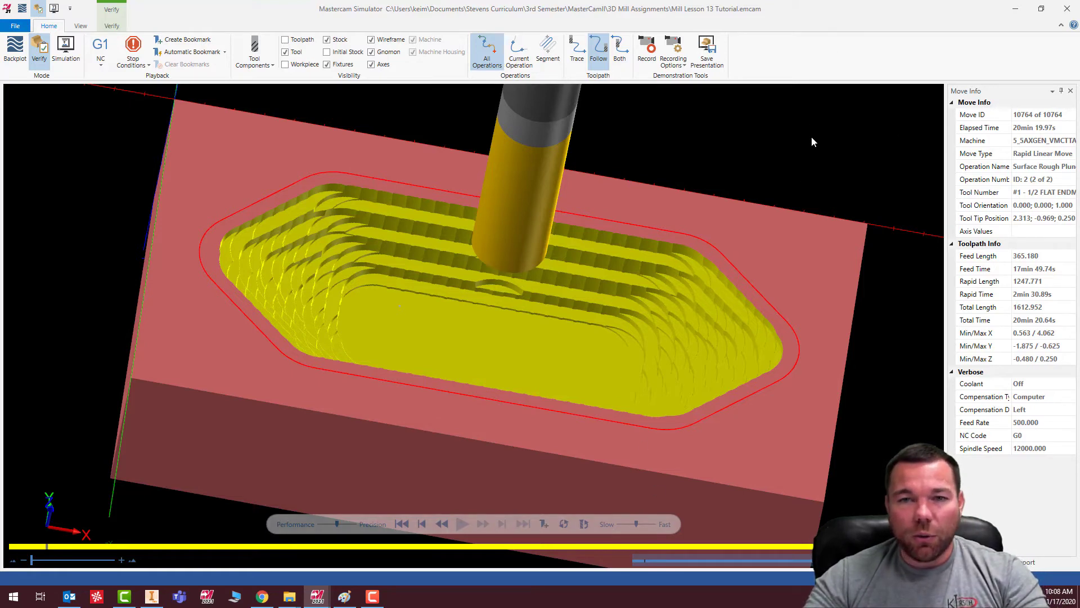
click(1065, 10)
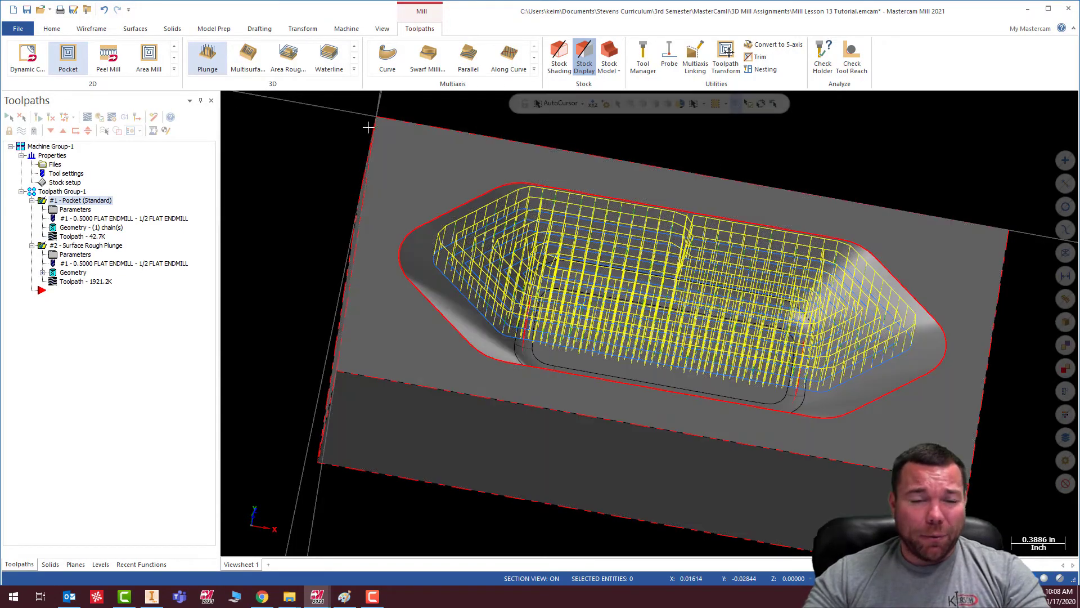
Step: Create a 3D finishing Contour toolpath with the pocket surfaces as drive geometry and no check or containment selection
click(354, 68)
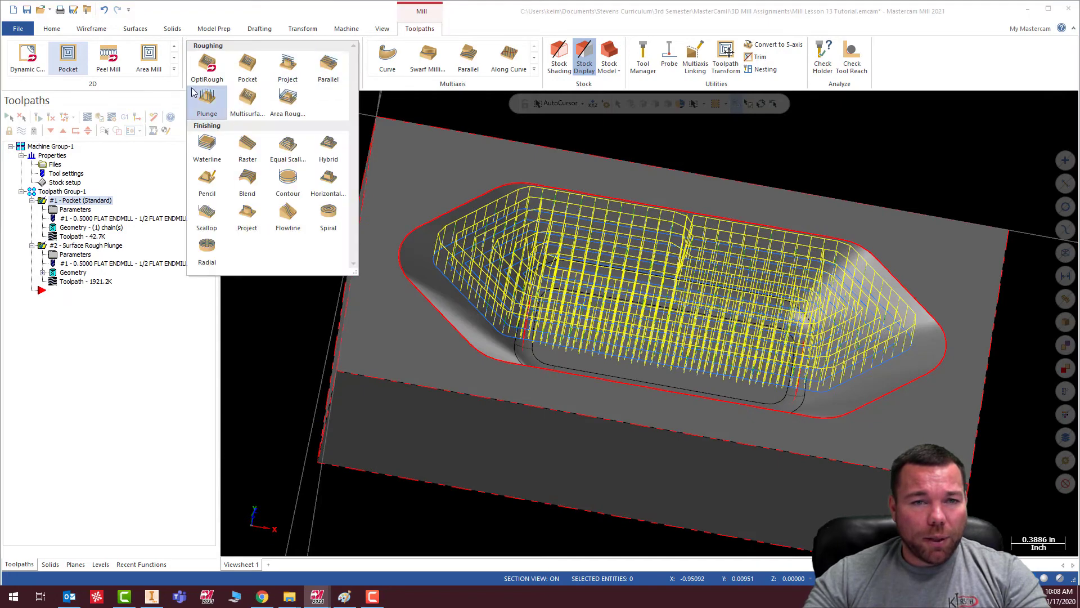
click(284, 179)
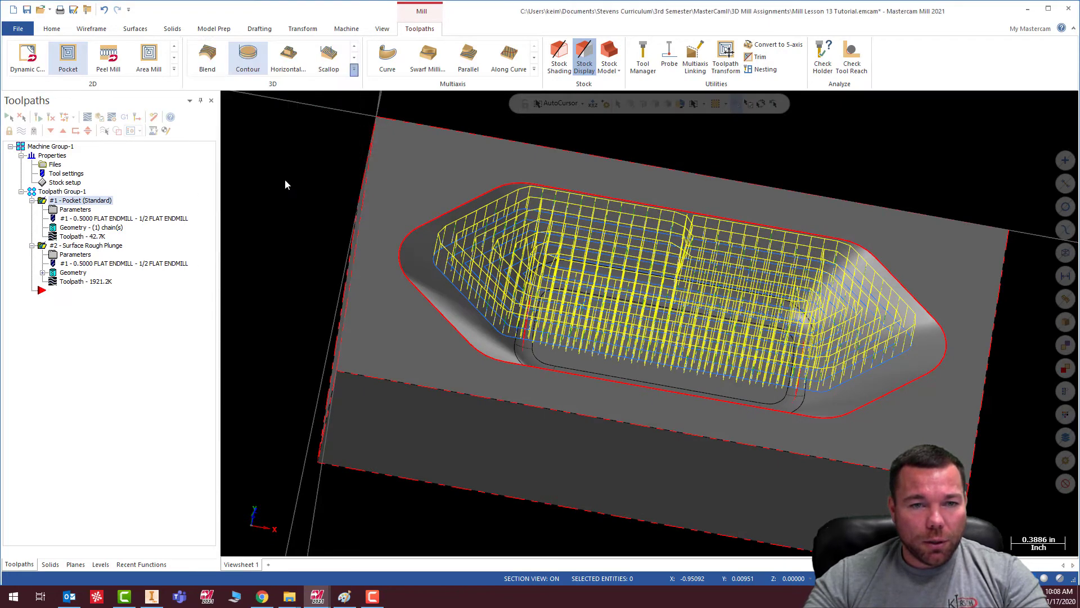
double_click(623, 356)
click(610, 127)
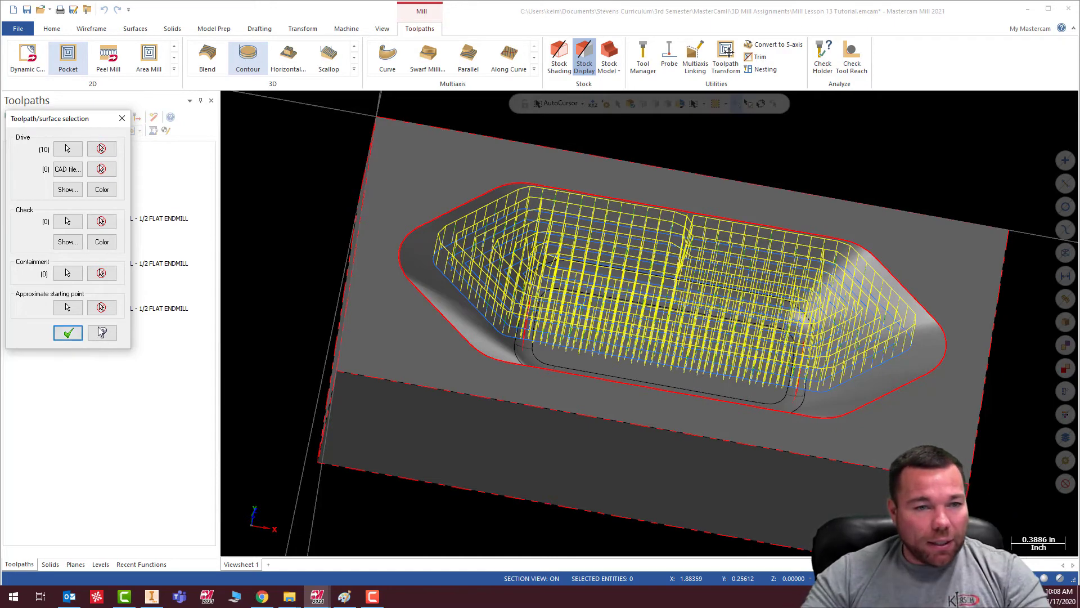
click(69, 334)
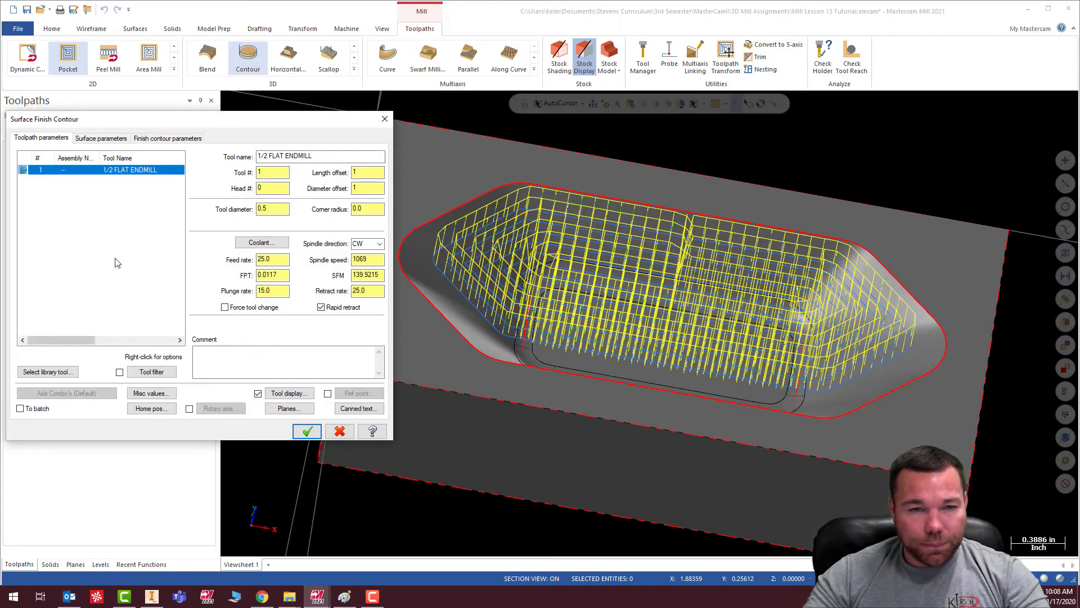
Step: Filter the tool library to ball endmills of any diameter and choose the 3/8 ball endmill for the finish contour
click(48, 371)
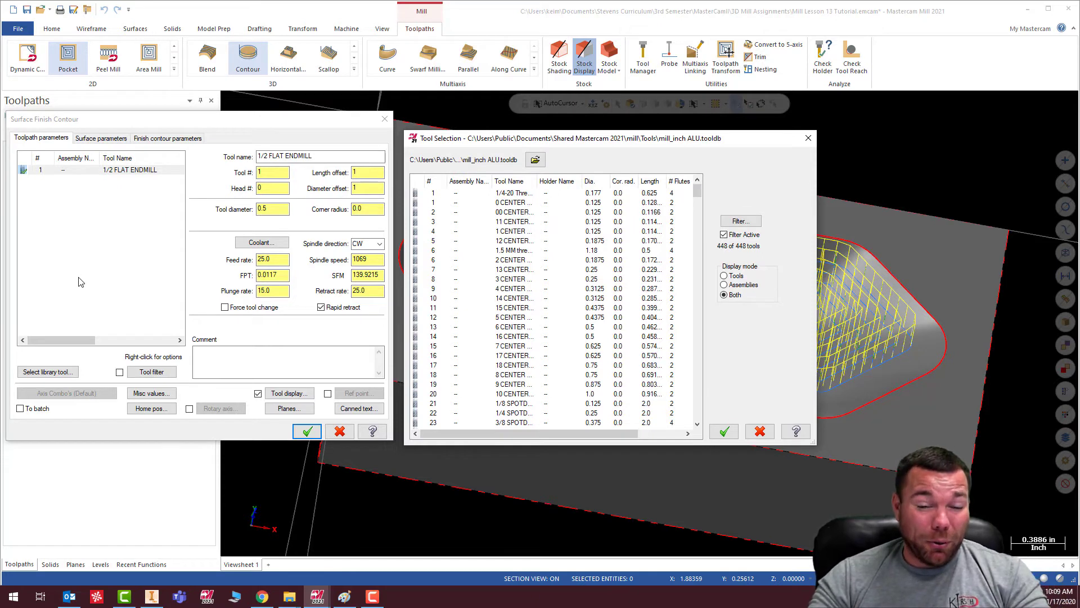
click(58, 374)
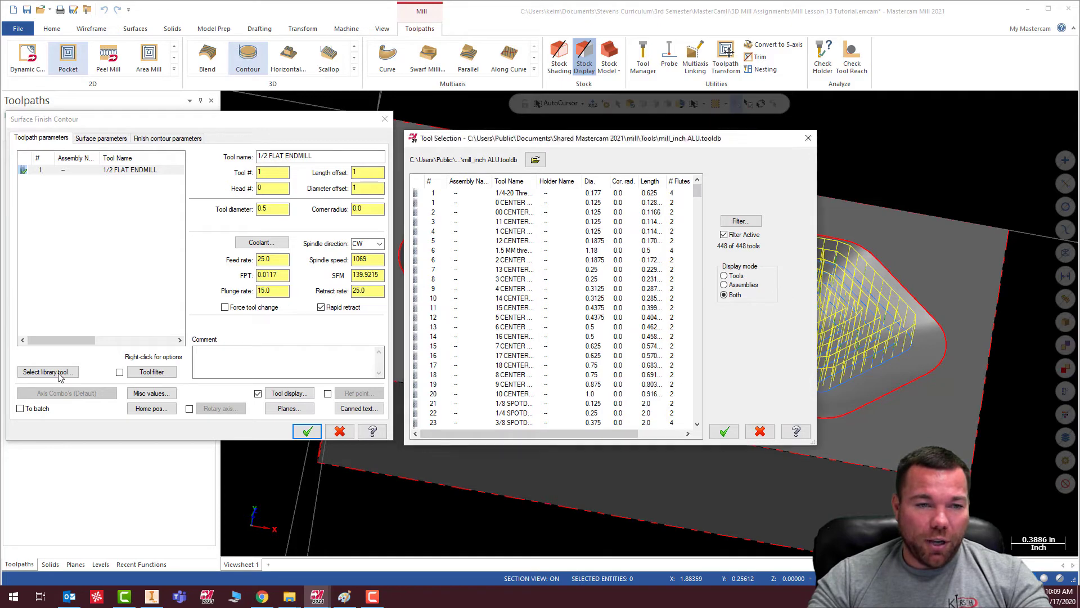
click(732, 222)
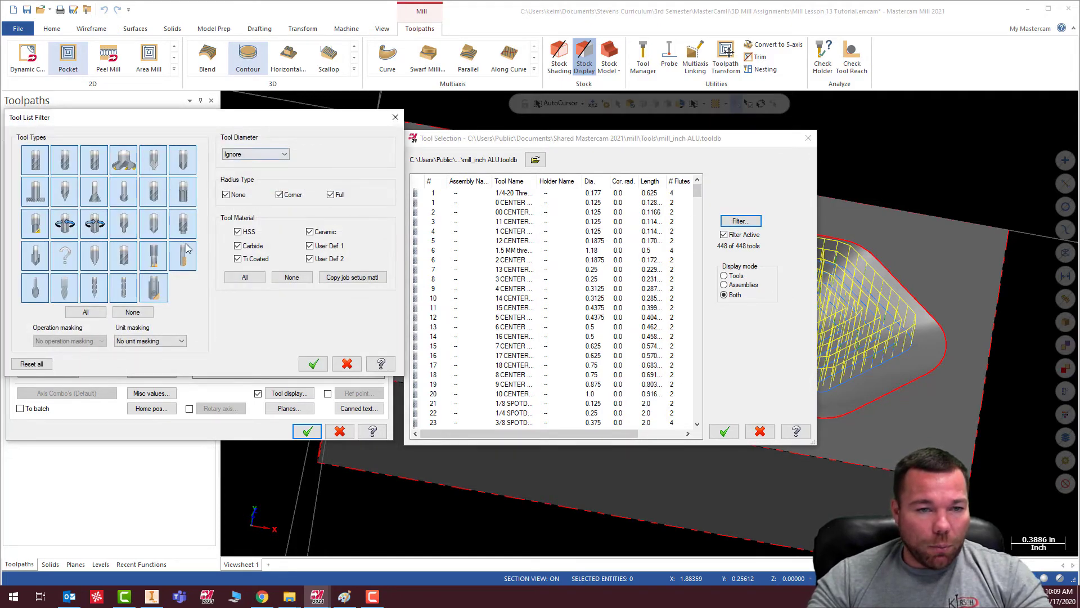
click(132, 312)
click(65, 160)
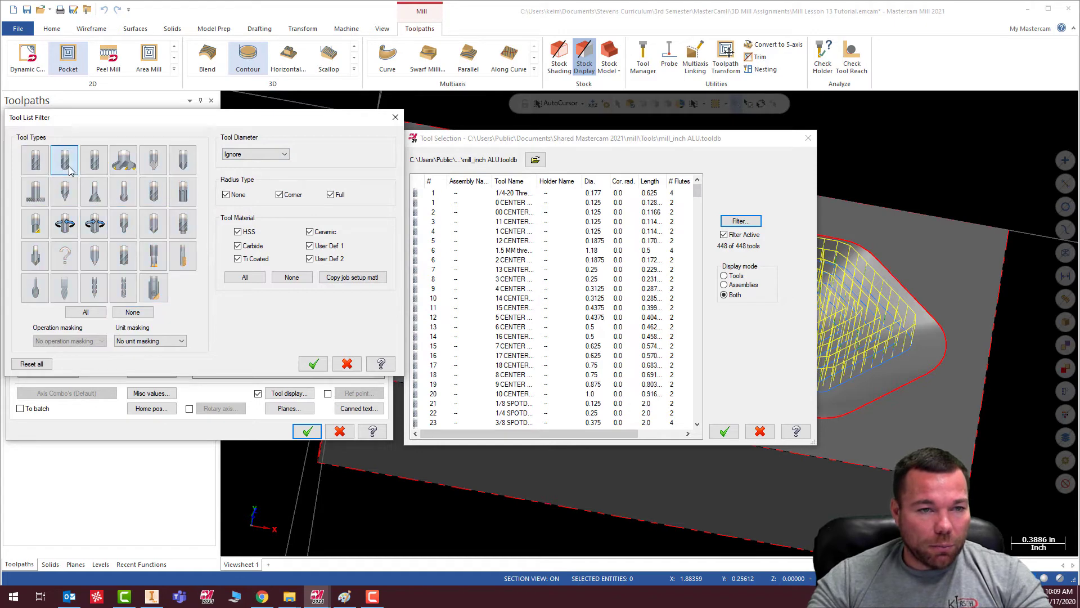
click(318, 366)
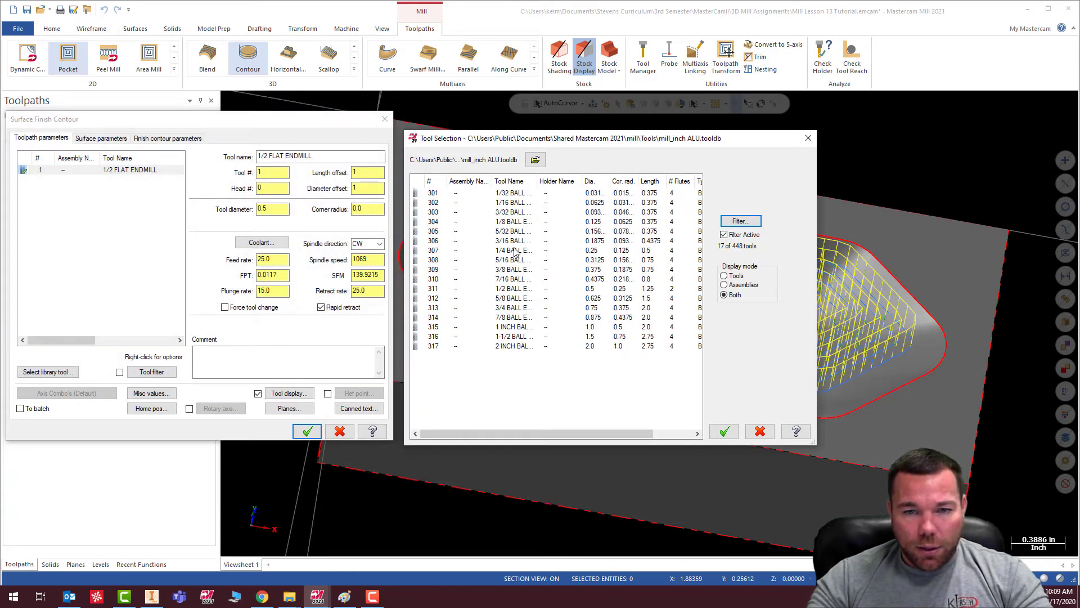
double_click(518, 273)
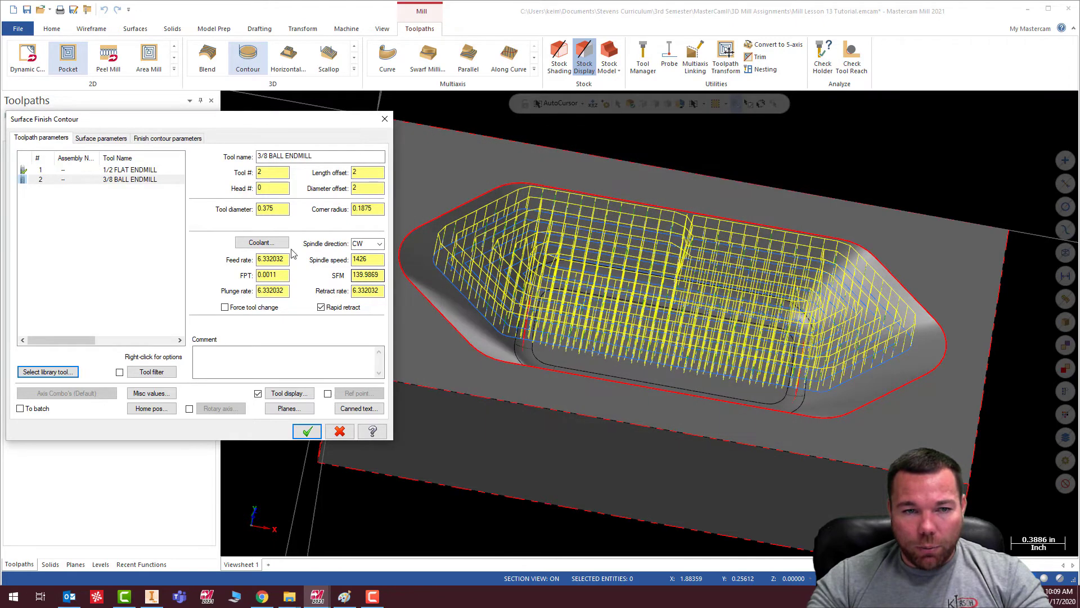
Step: Set the 3/8 ball endmill's feed rate to 100, spindle speed to 12000 and plunge rate to 30 for the finish contour
drag(266, 260, 285, 260)
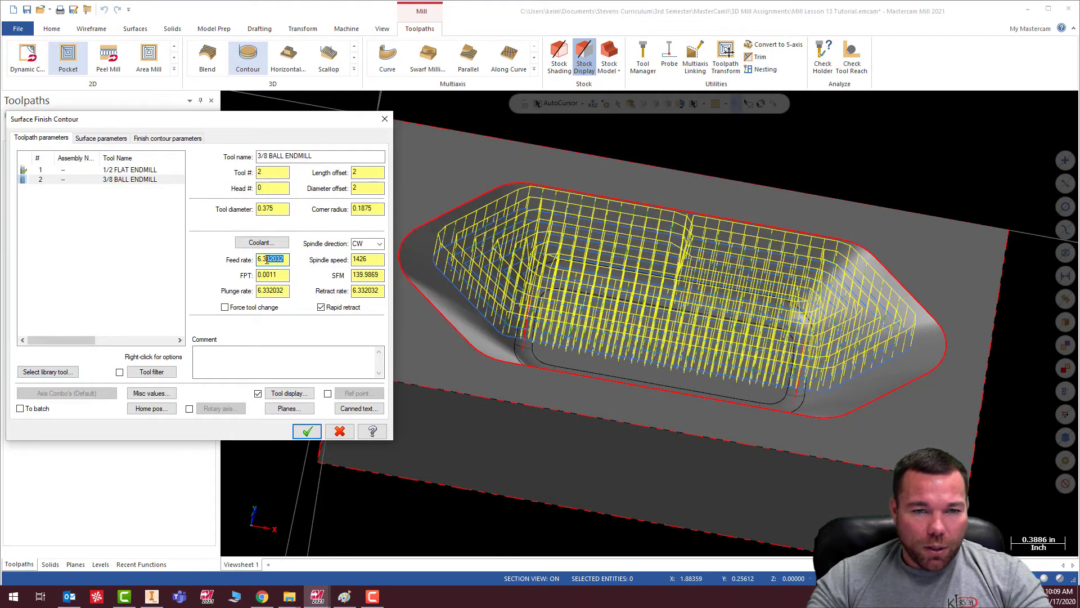
double_click(273, 260)
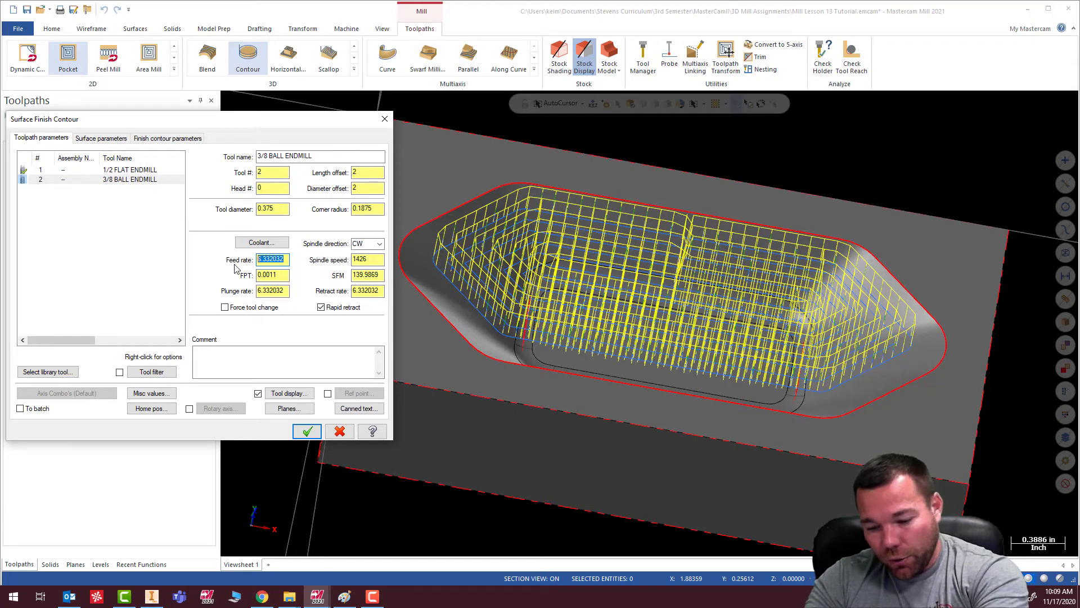
text(10.0)
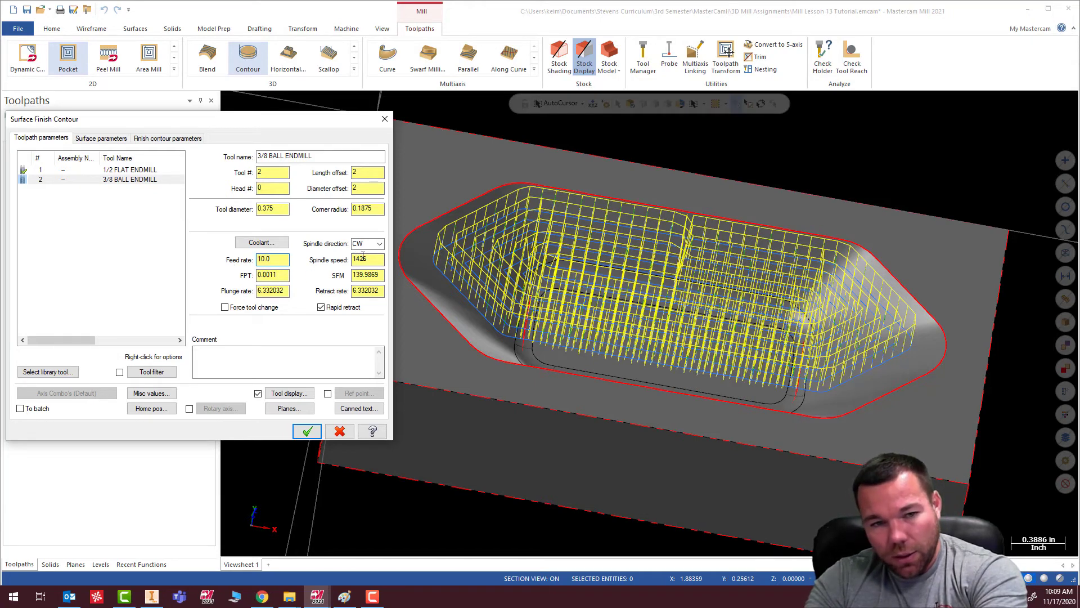
key(BackSpace)
key(BackSpace)
key(BackSpace)
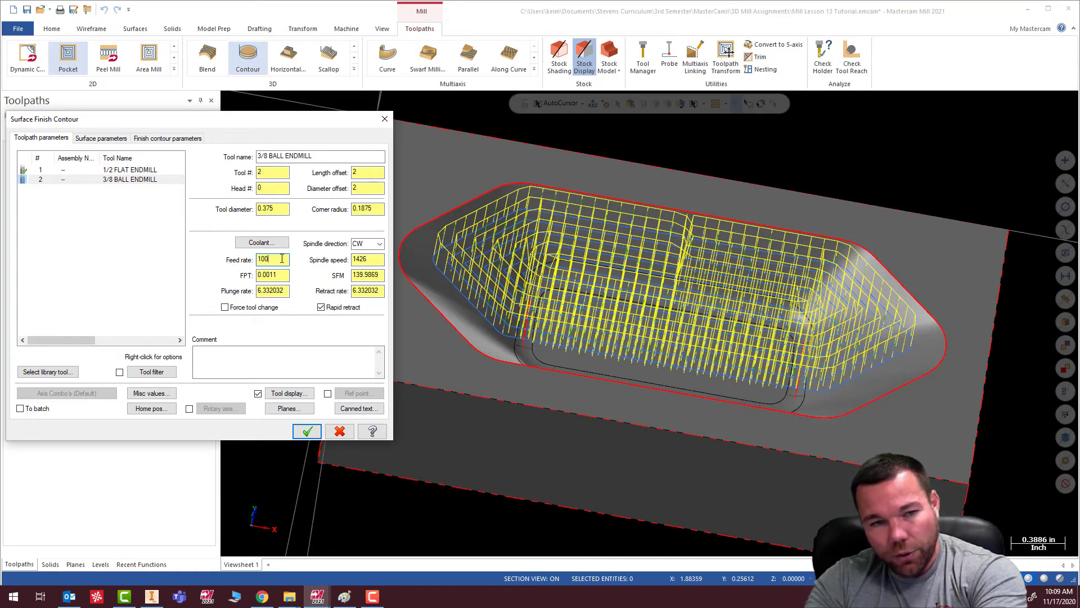
double_click(353, 259)
text(1)
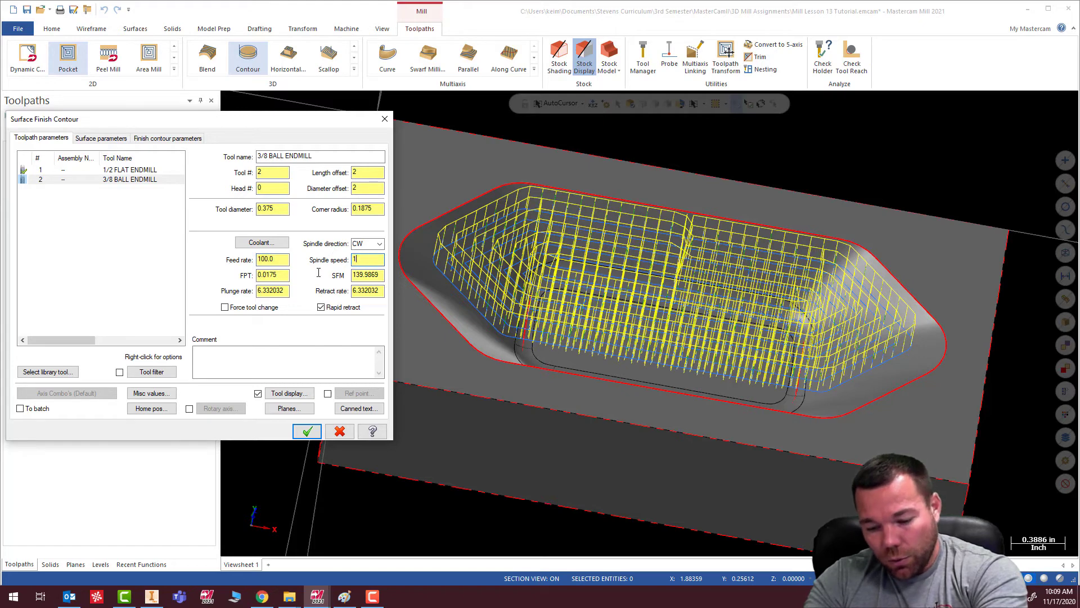
text(2000)
click(286, 292)
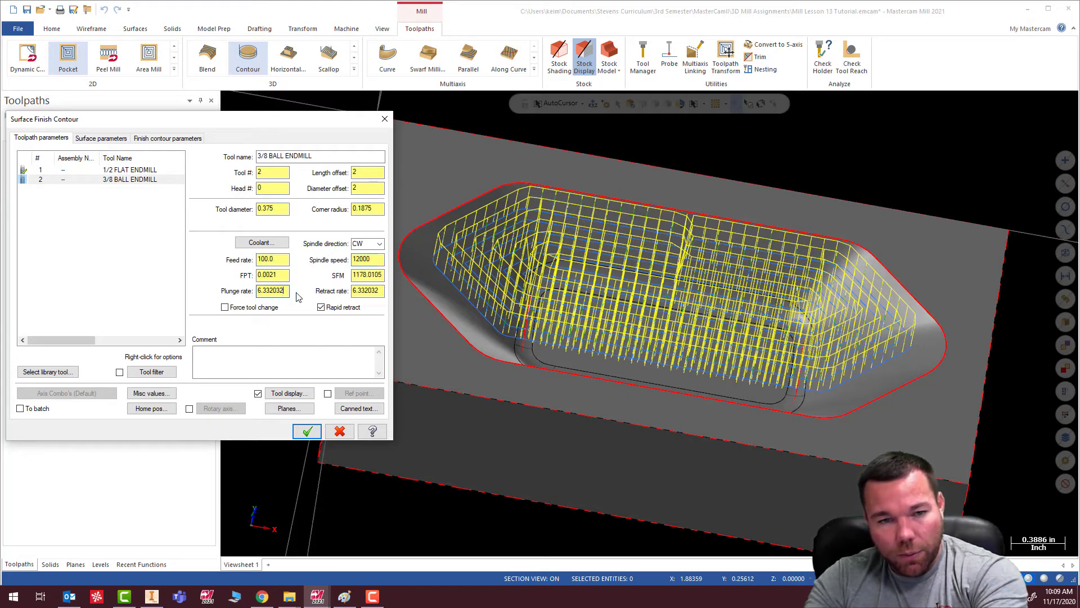
key(shift+Home)
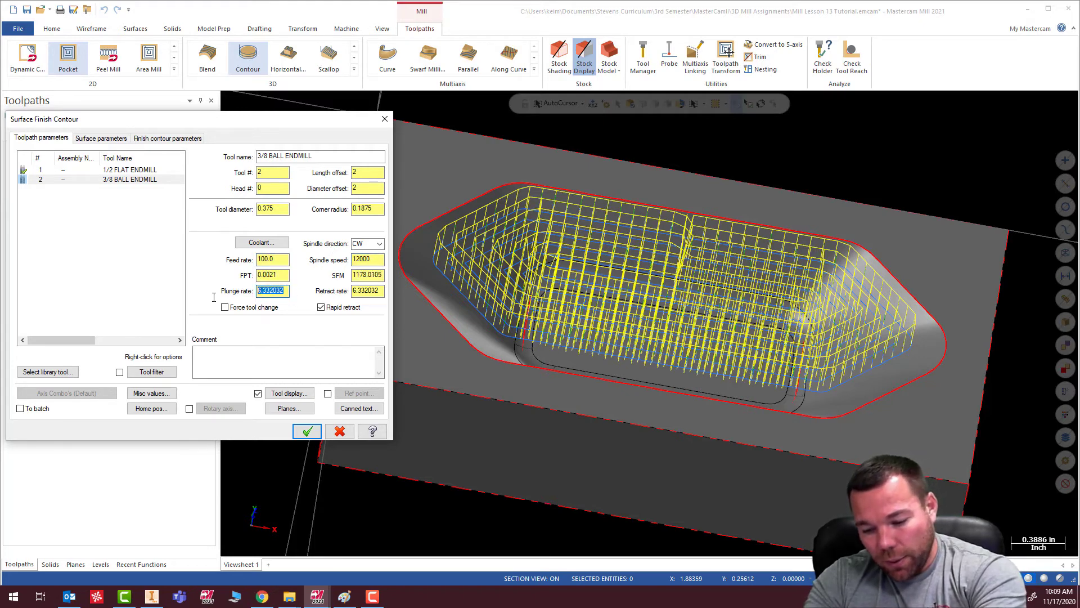
text(30.0)
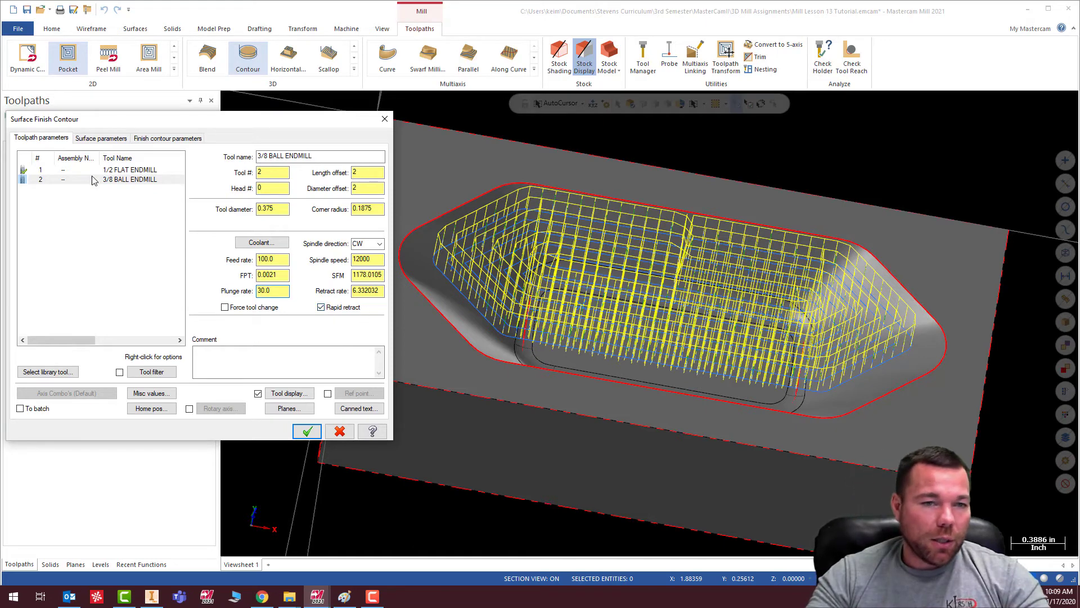
Step: Set the maximum stepdown of the finish contour to 0.01
click(99, 137)
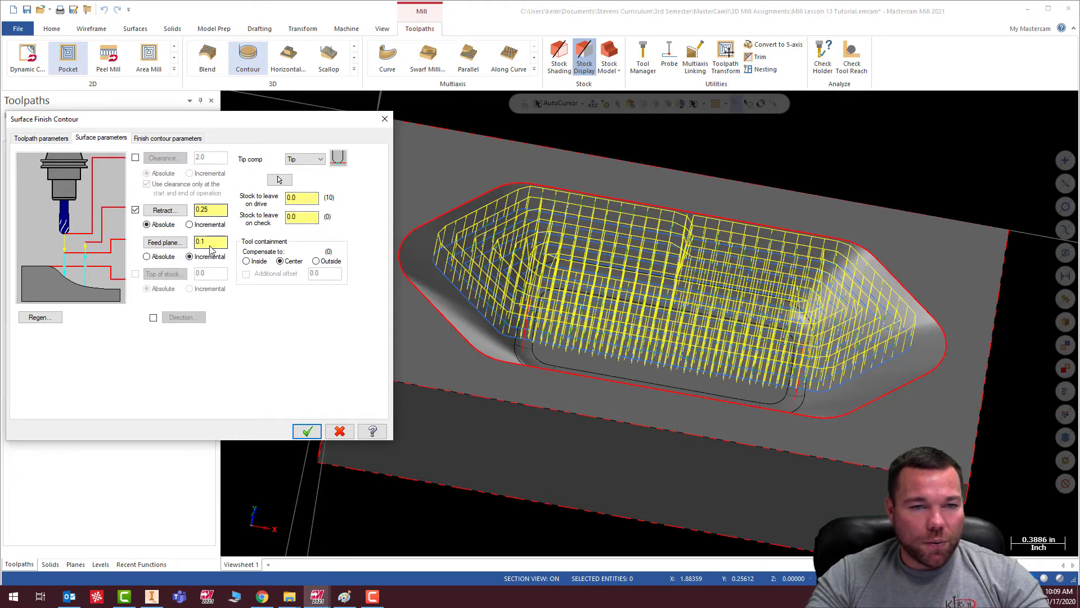
click(159, 139)
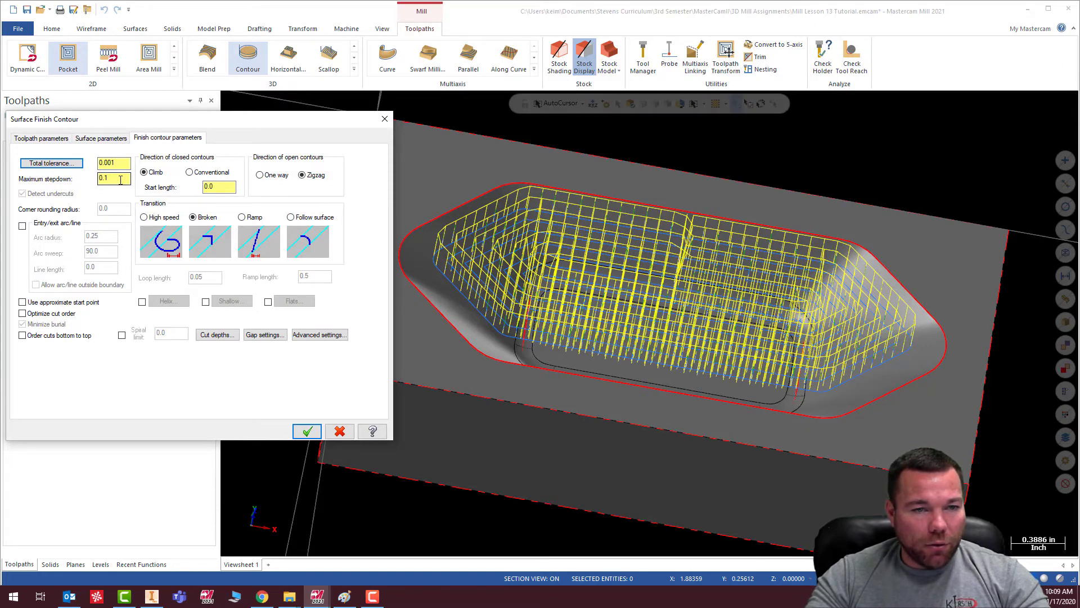
double_click(117, 179)
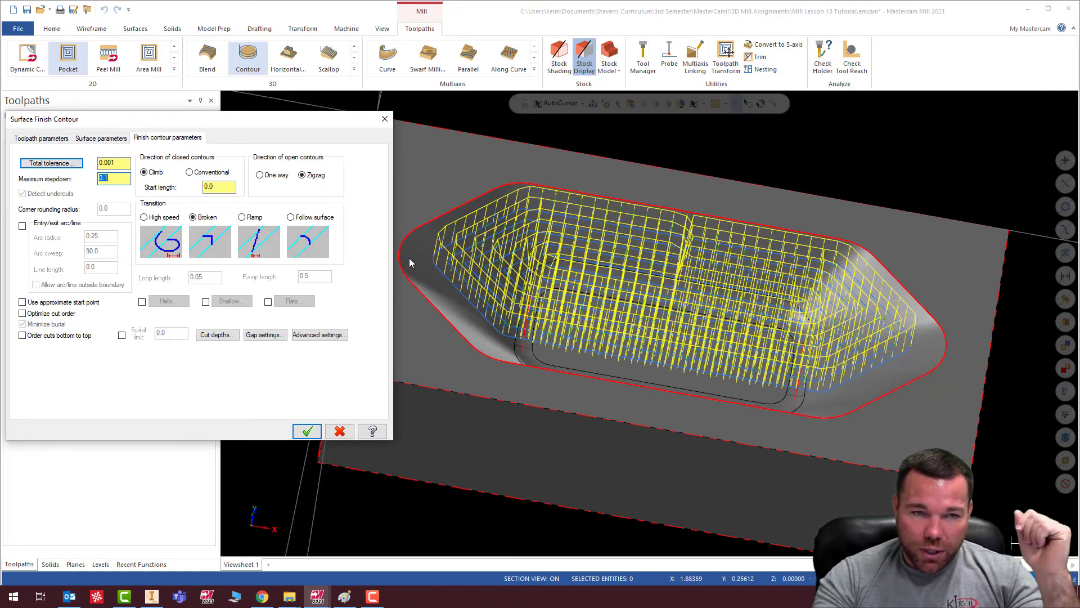
text(.01)
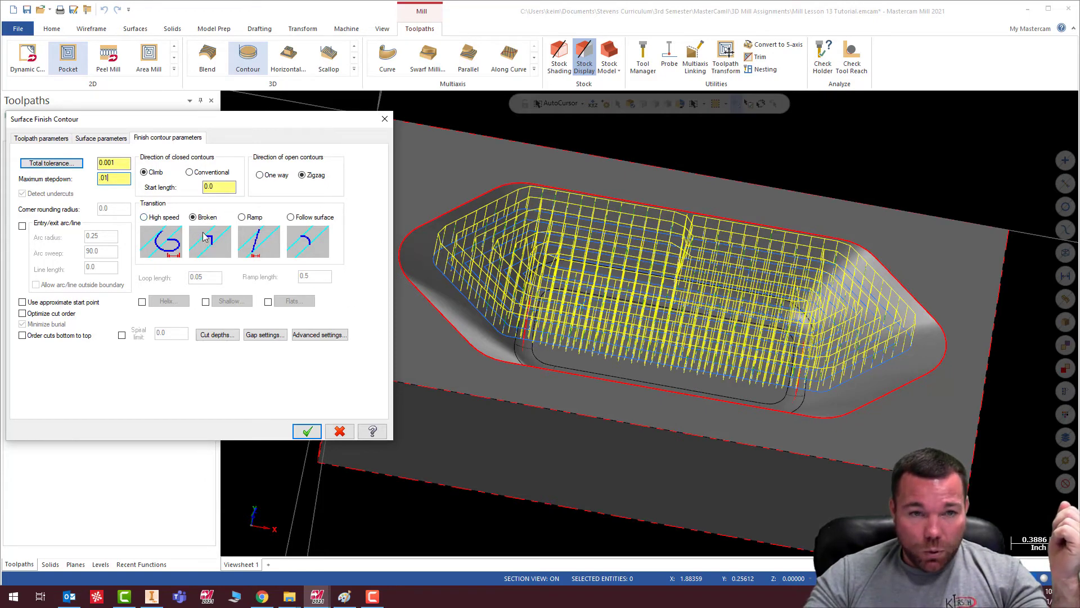
Step: Use High speed transitions and One way direction for open contours, and generate the finish contour toolpath
click(144, 218)
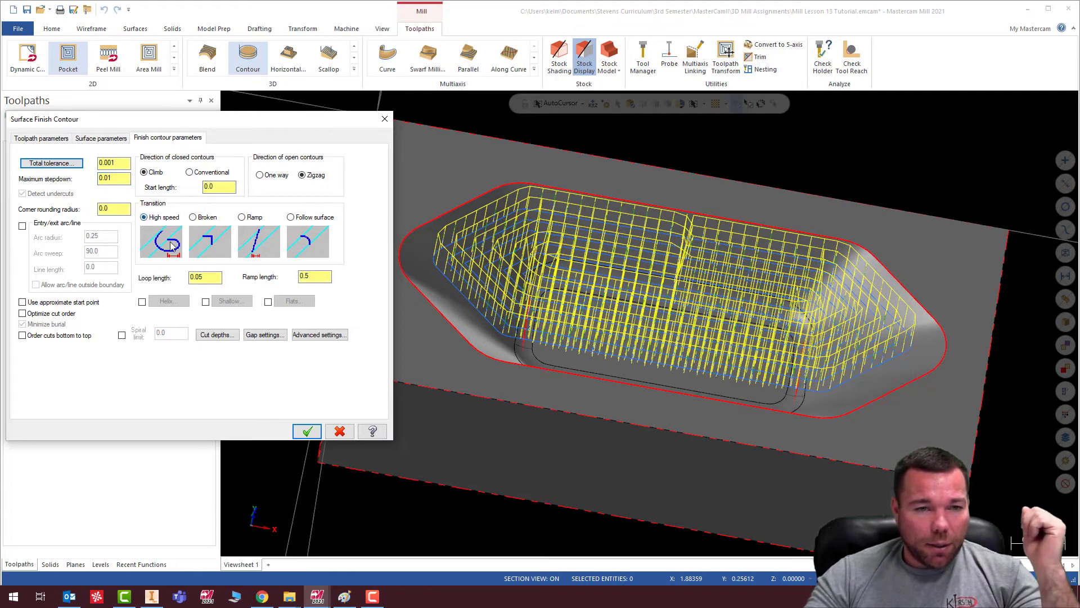
click(193, 217)
click(144, 218)
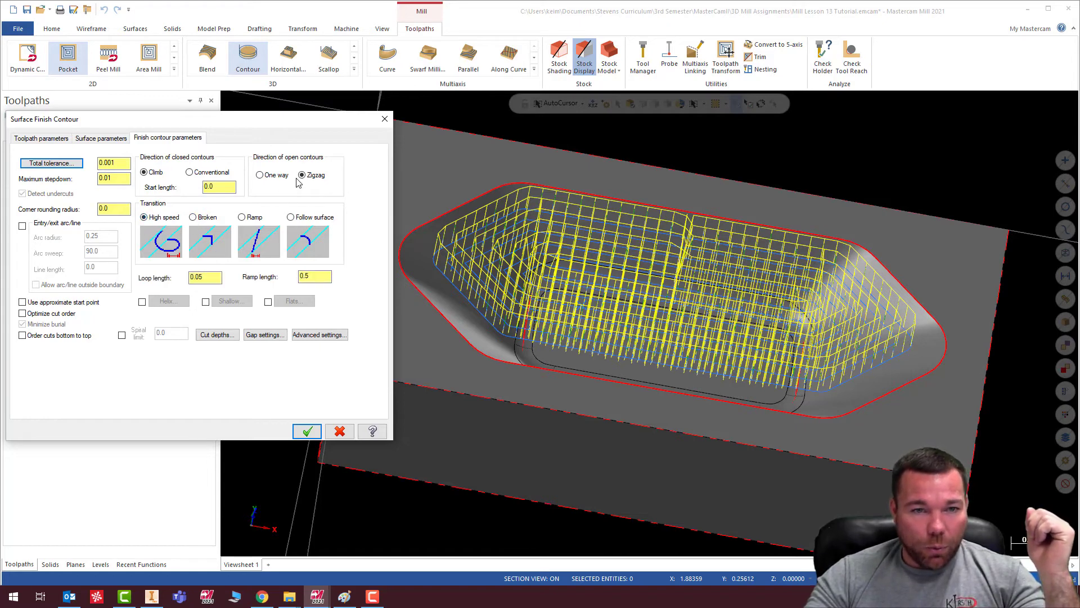
click(259, 175)
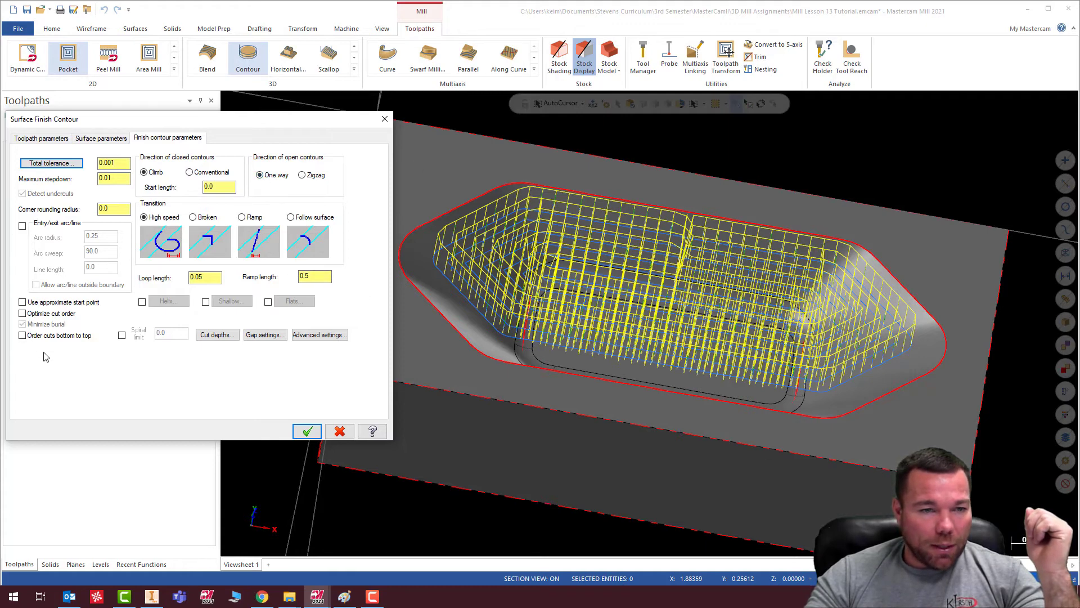
click(307, 431)
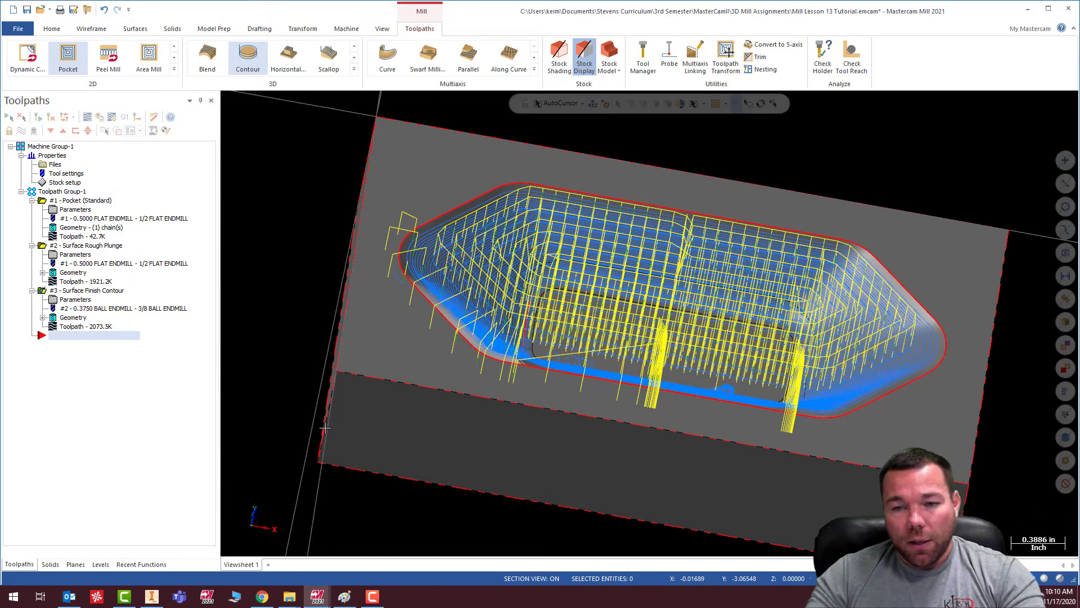
Step: Verify the pocket, rough plunge and finish contour operations by playing the machining simulation
middle_drag(870, 460, 838, 281)
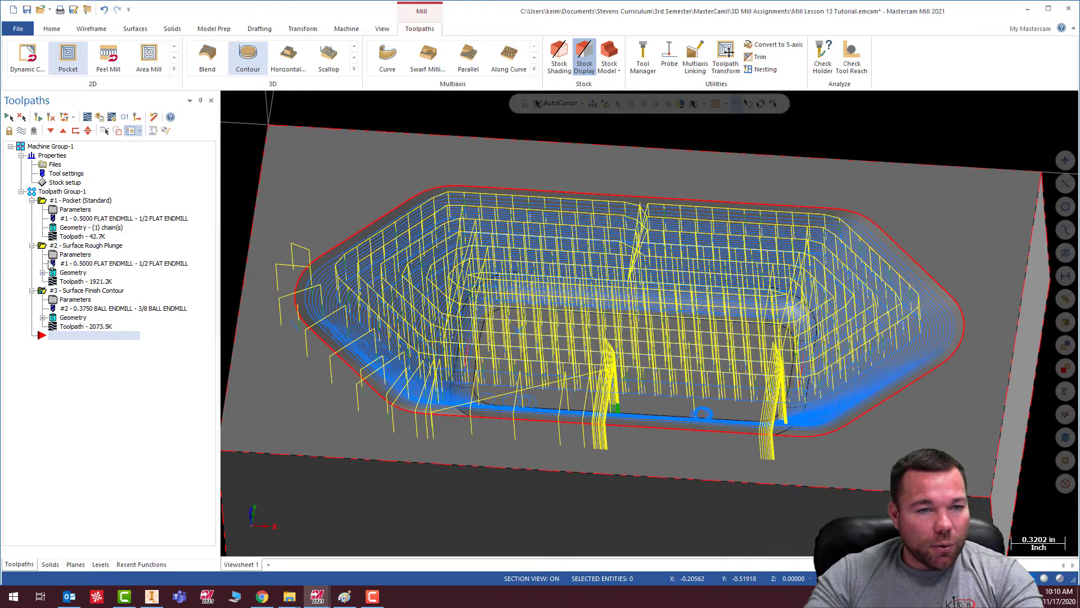
click(99, 116)
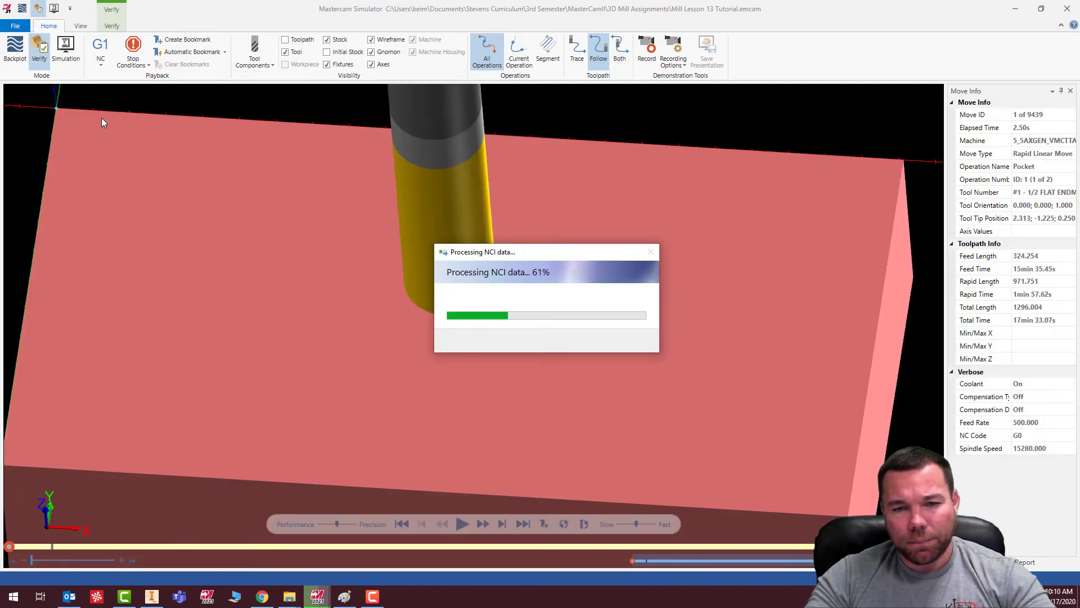
click(462, 524)
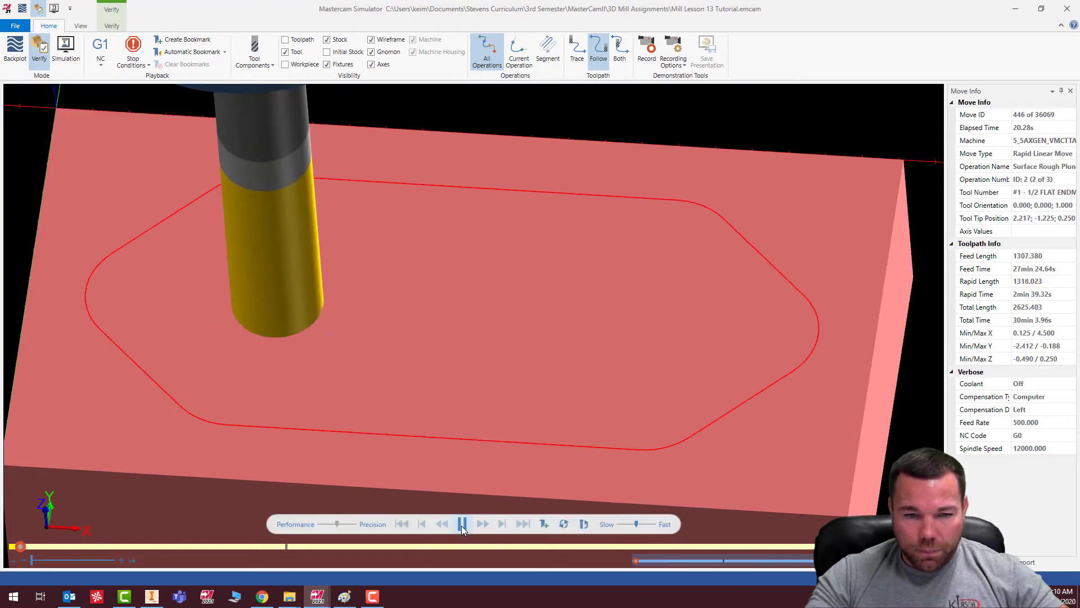